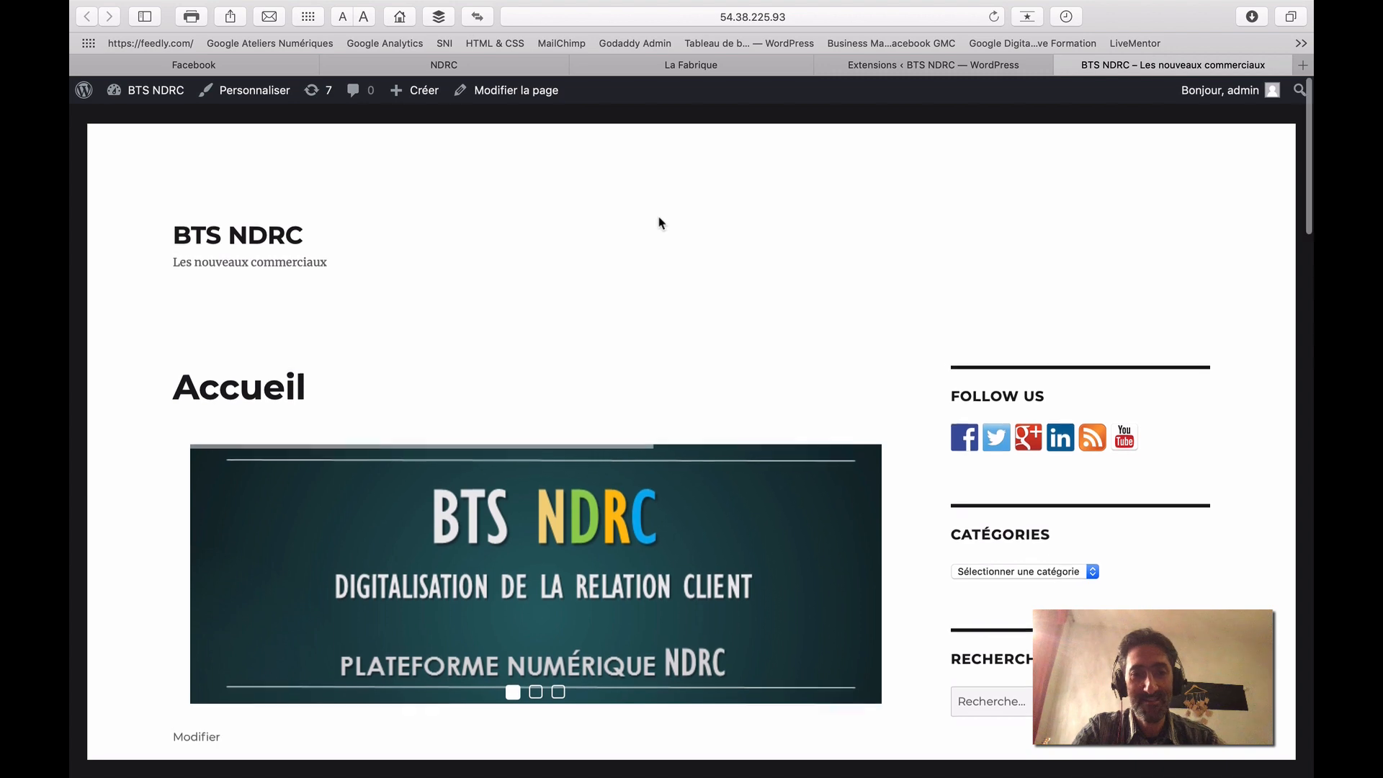
Look over the BTS NDRC home page, including its image slider and sidebar widgets
scroll(661, 223, down, 2)
scroll(661, 224, up, 2)
scroll(661, 223, down, 3)
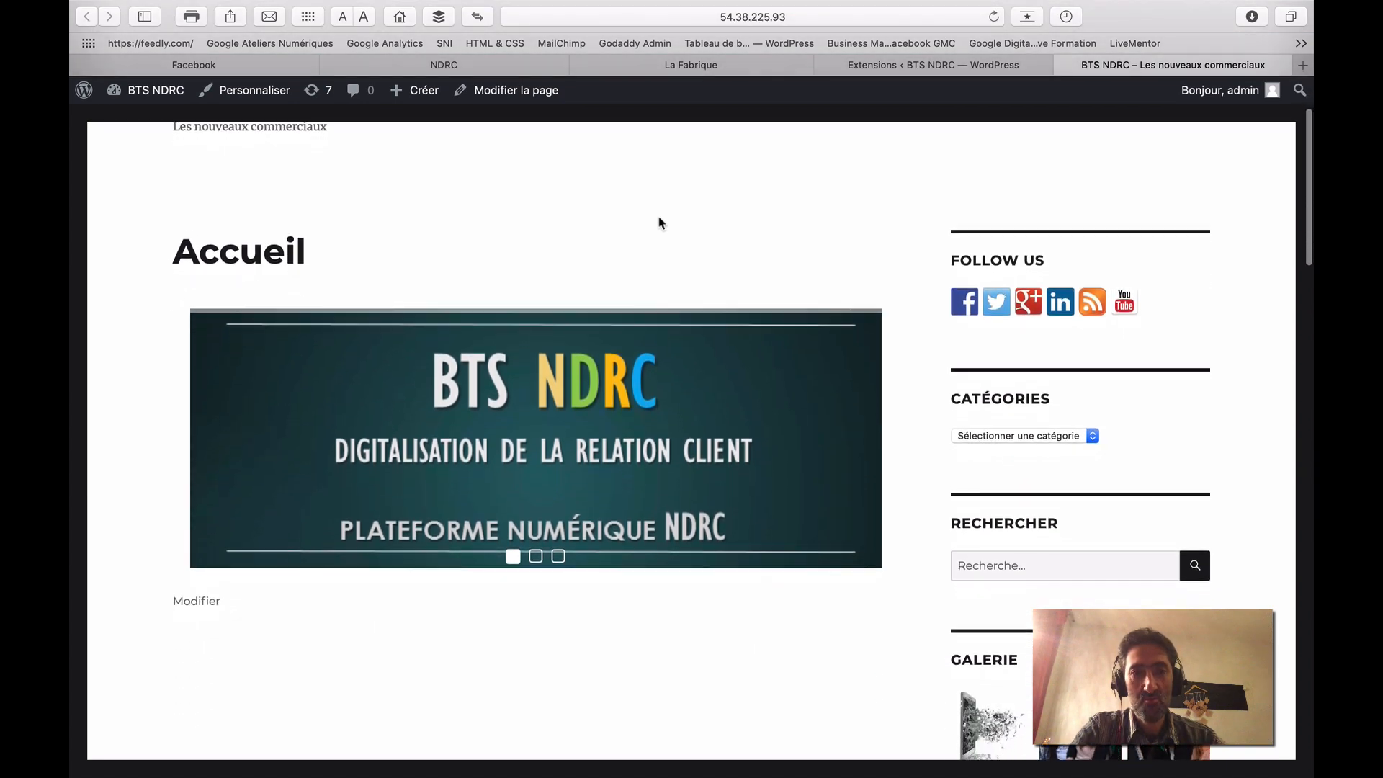
scroll(661, 223, up, 2)
scroll(659, 224, down, 4)
scroll(658, 223, up, 5)
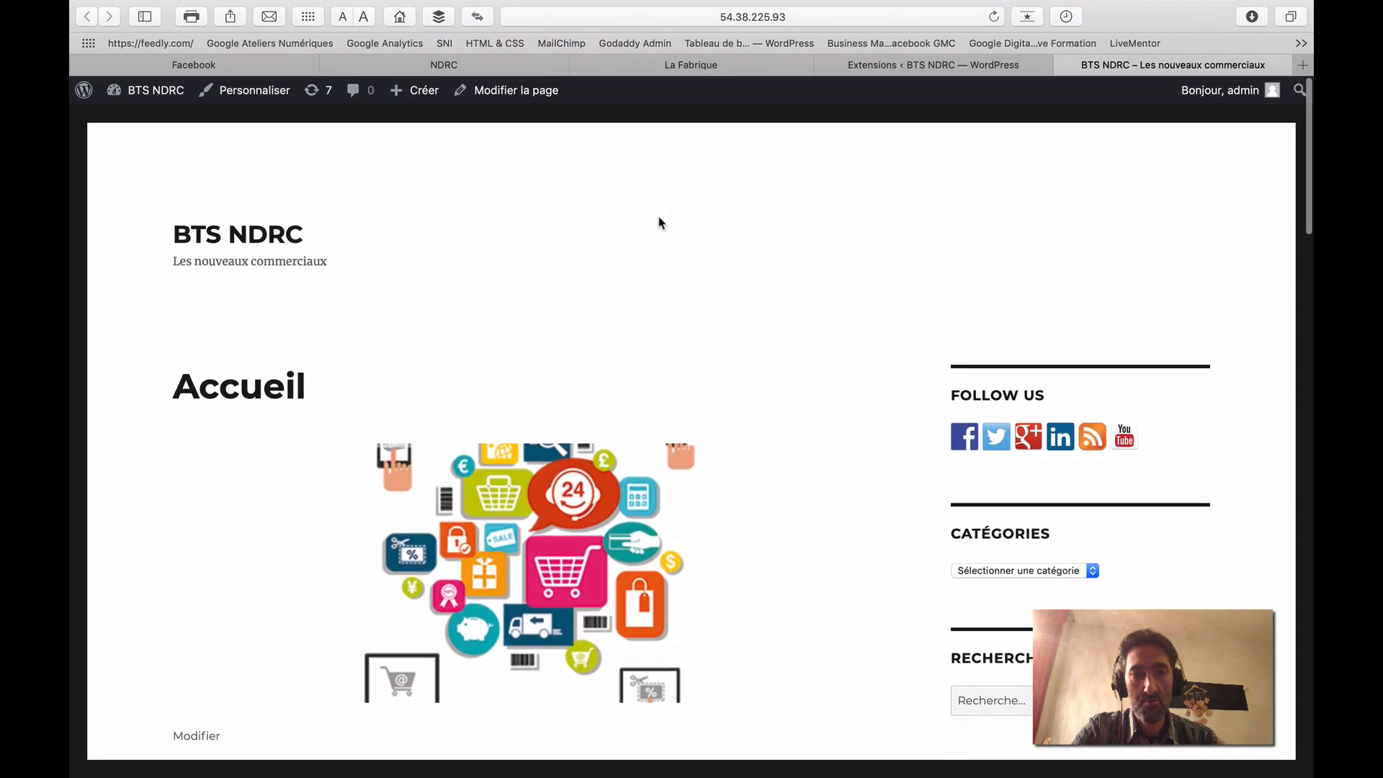
scroll(659, 222, down, 3)
scroll(659, 222, up, 3)
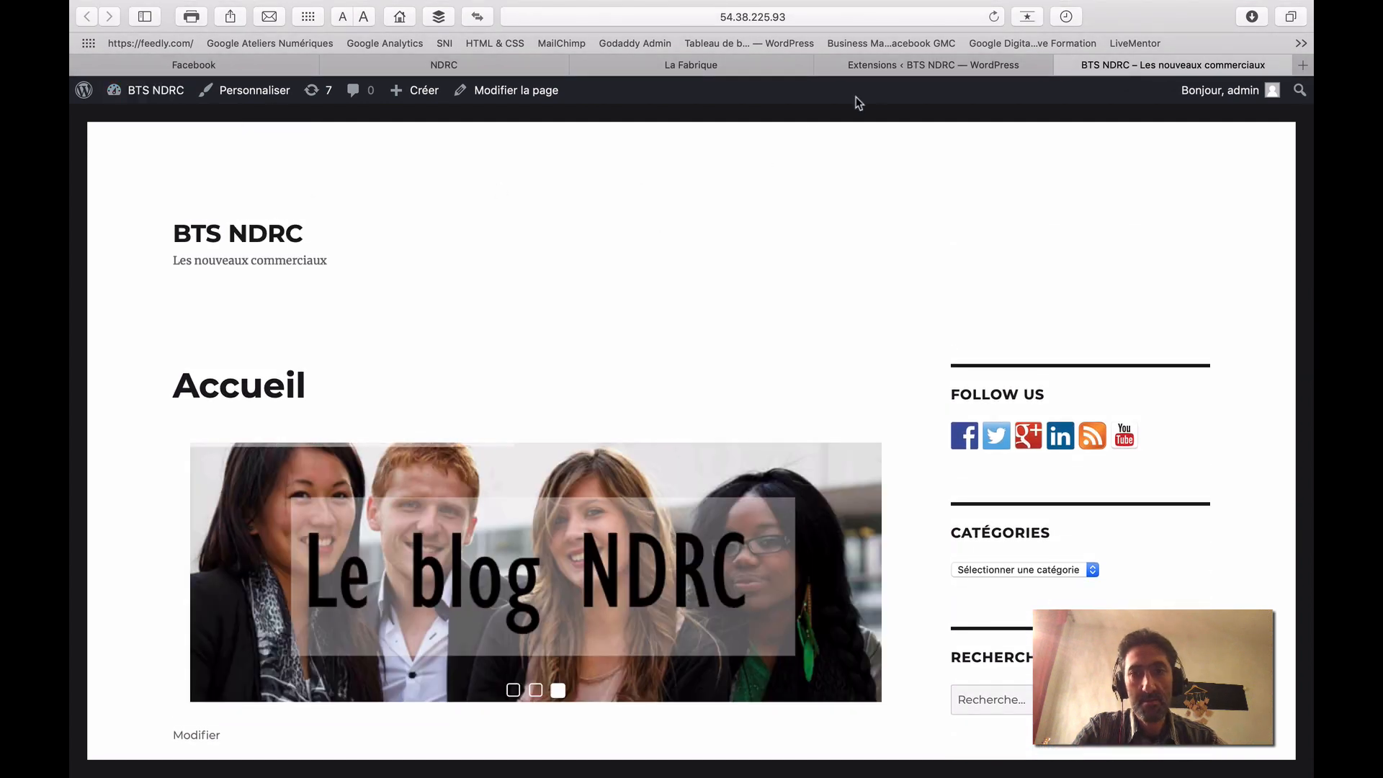
Close the public BTS NDRC site tab and reopen the site from the WordPress admin in a new tab
click(891, 66)
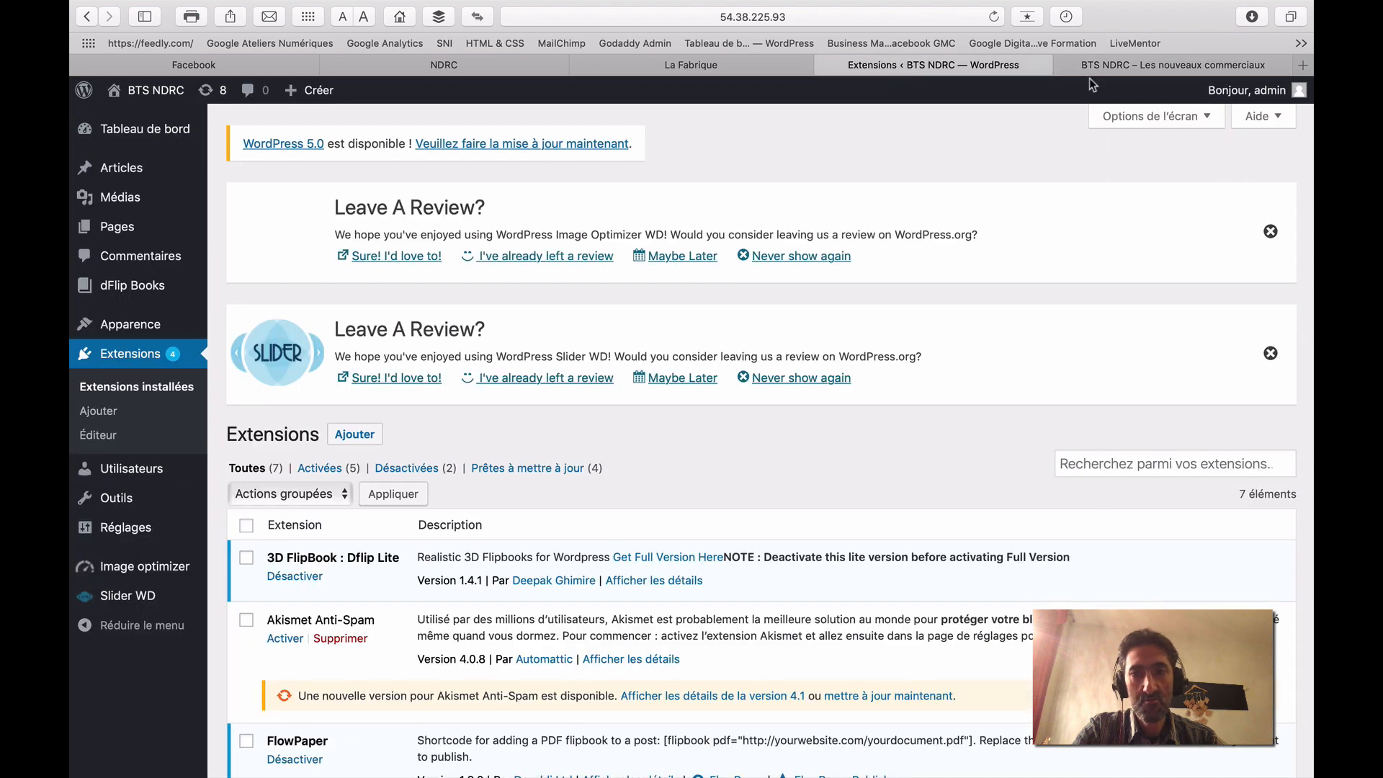
click(1064, 65)
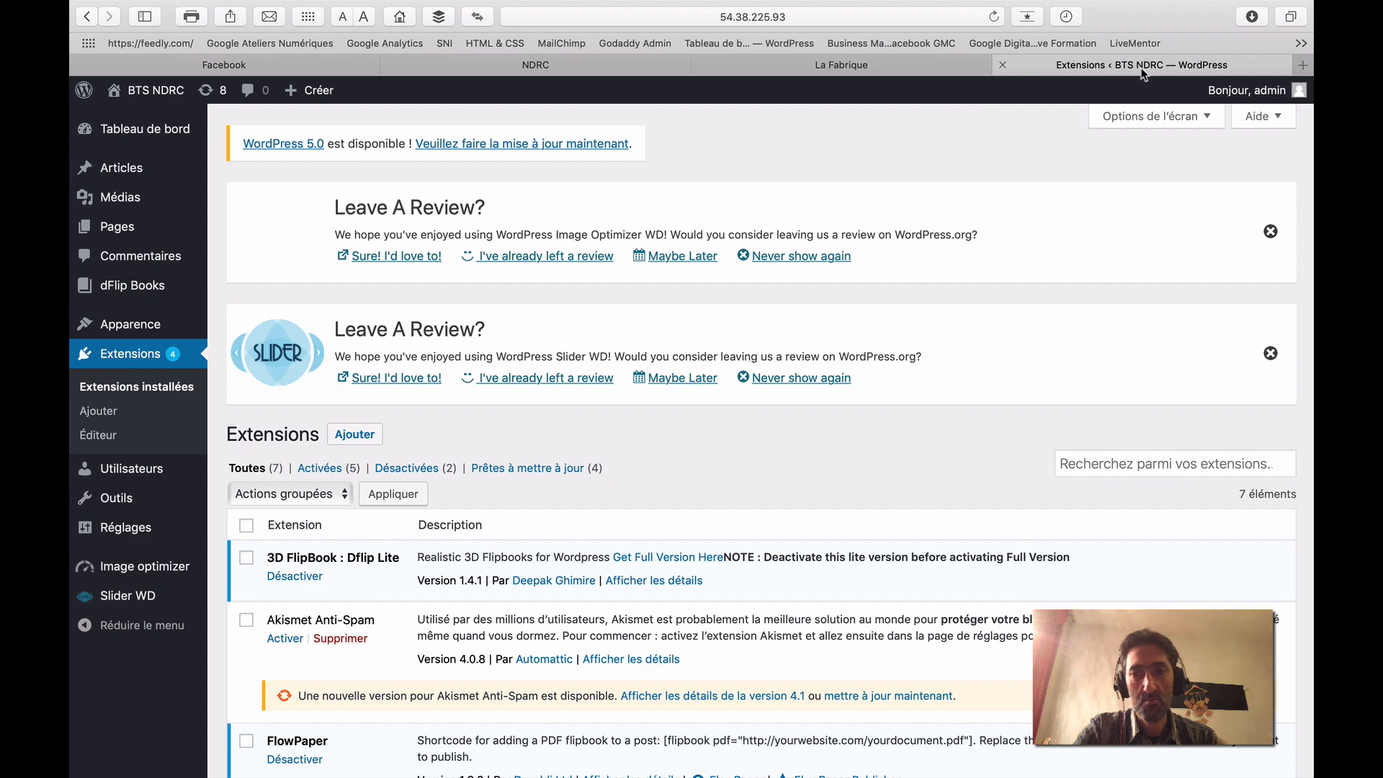
scroll(1006, 218, up, 1)
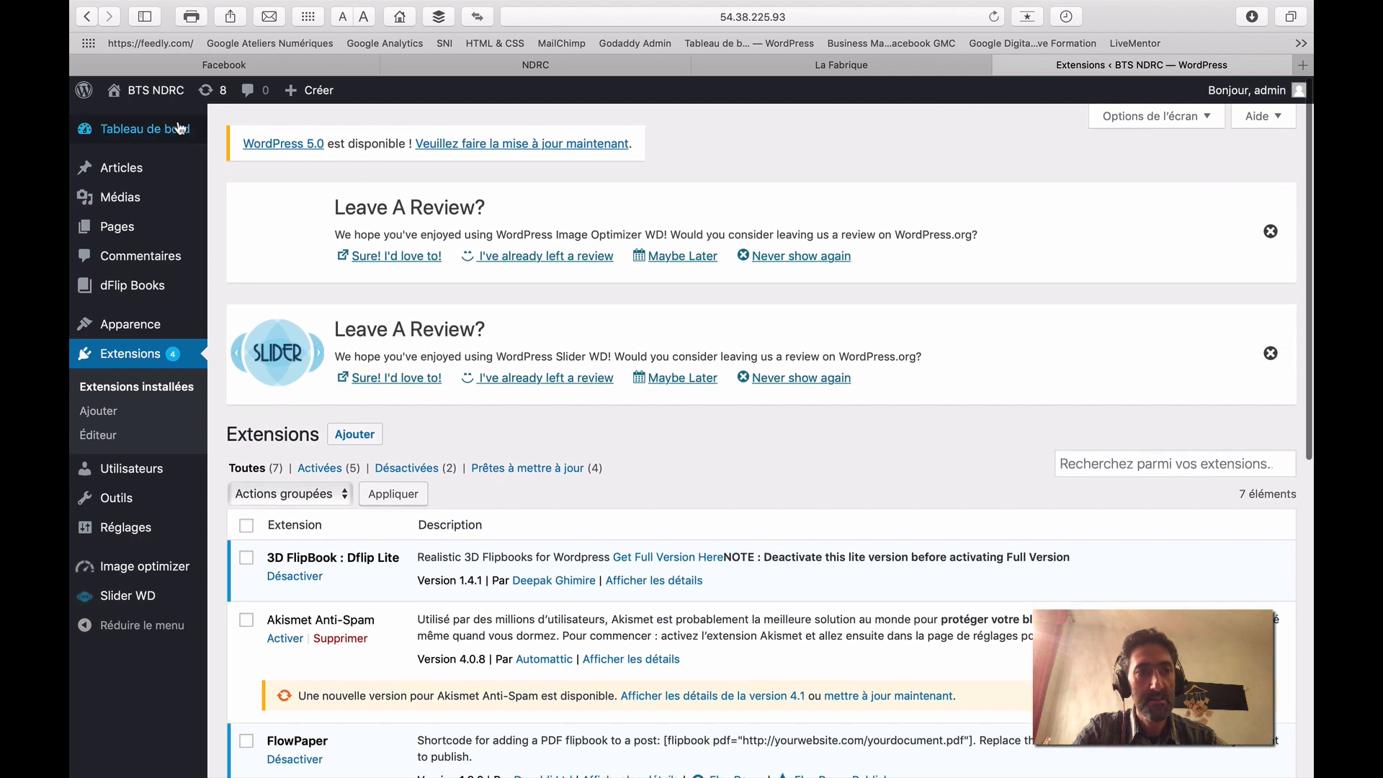
mouse_move(161, 92)
right_click(161, 122)
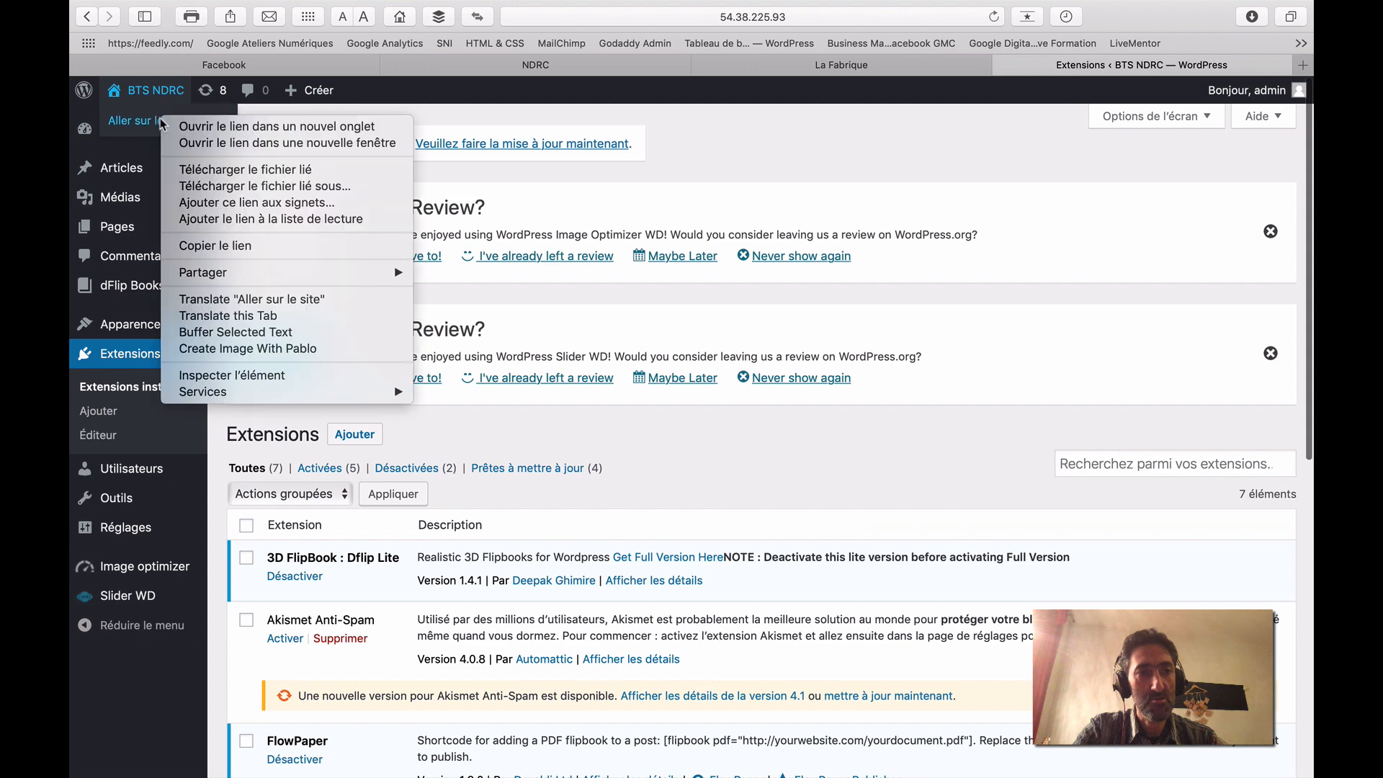
click(206, 130)
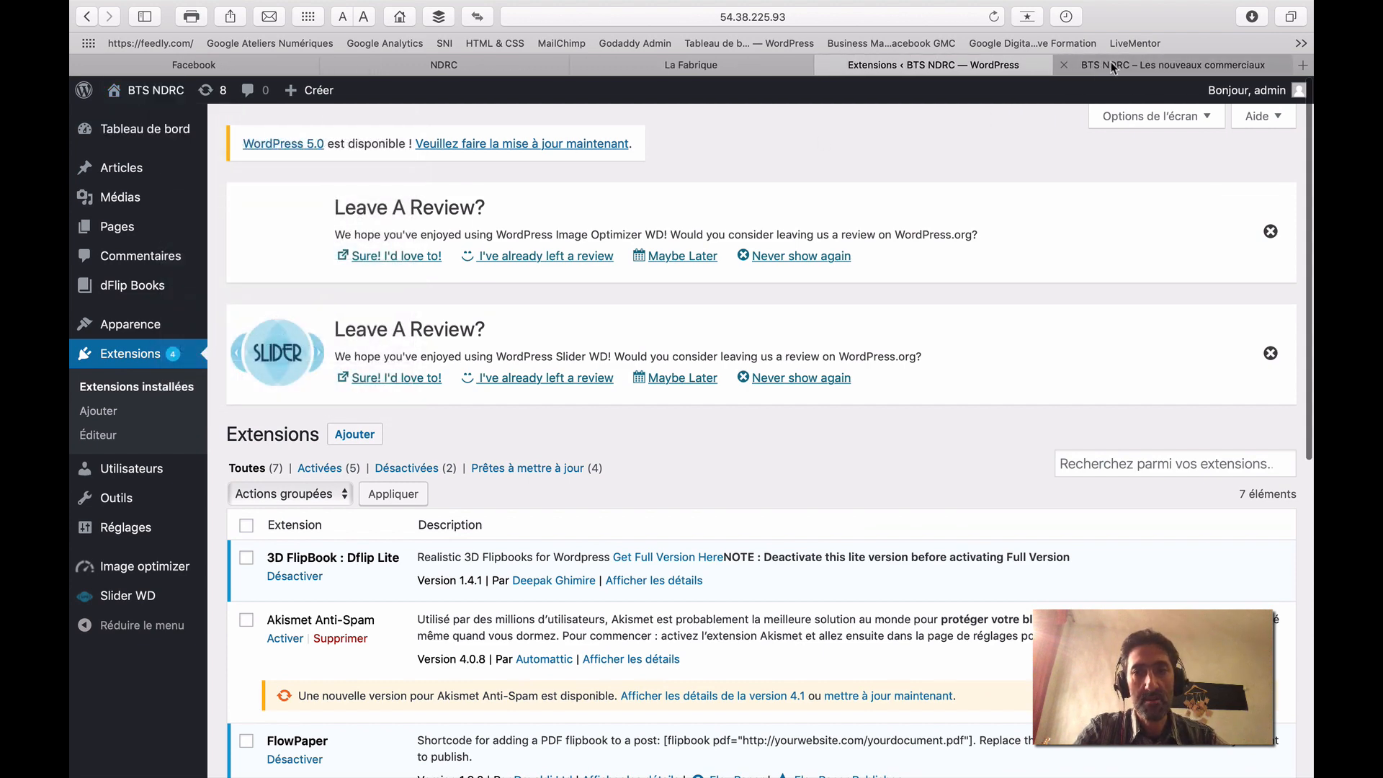
Compare the public BTS NDRC home page with the WordPress admin tab, and return to the admin
click(1113, 68)
click(1006, 68)
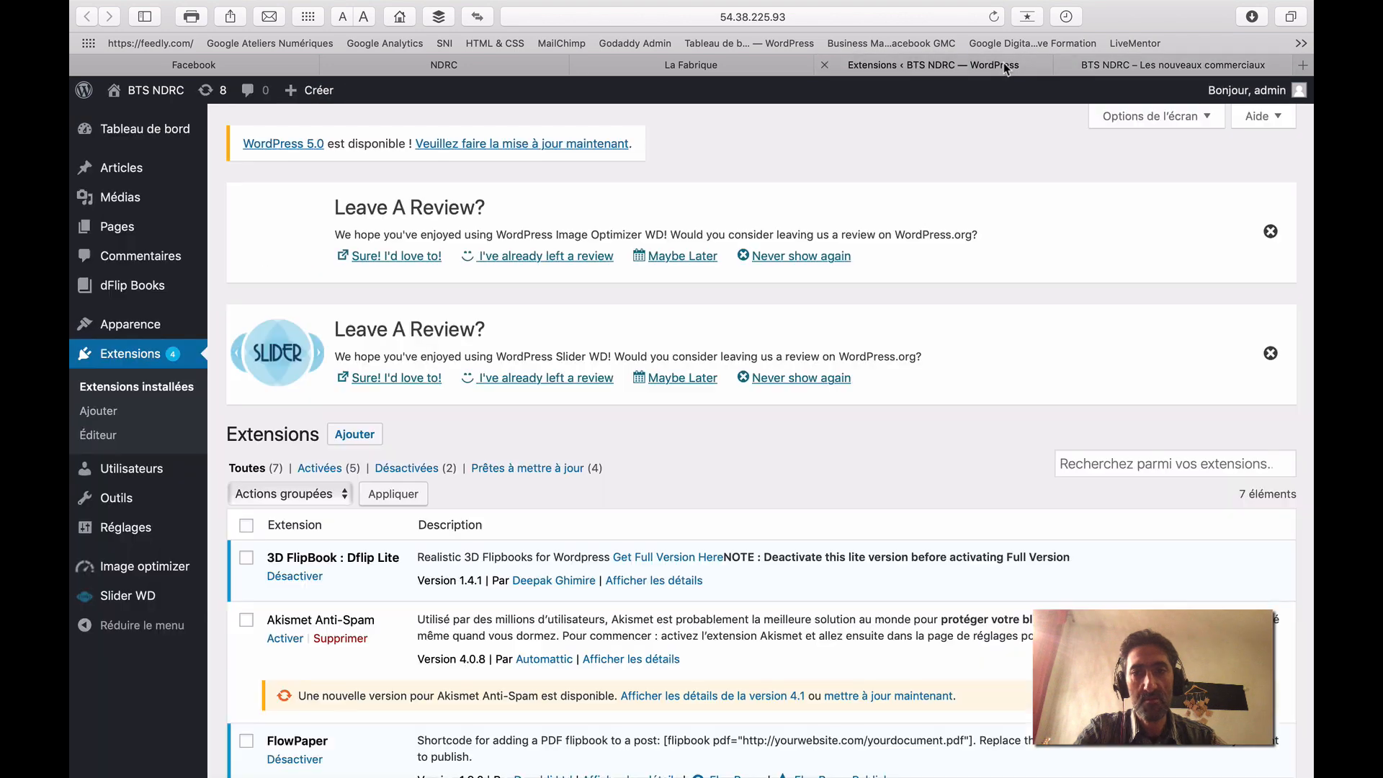
click(1105, 67)
scroll(855, 366, down, 5)
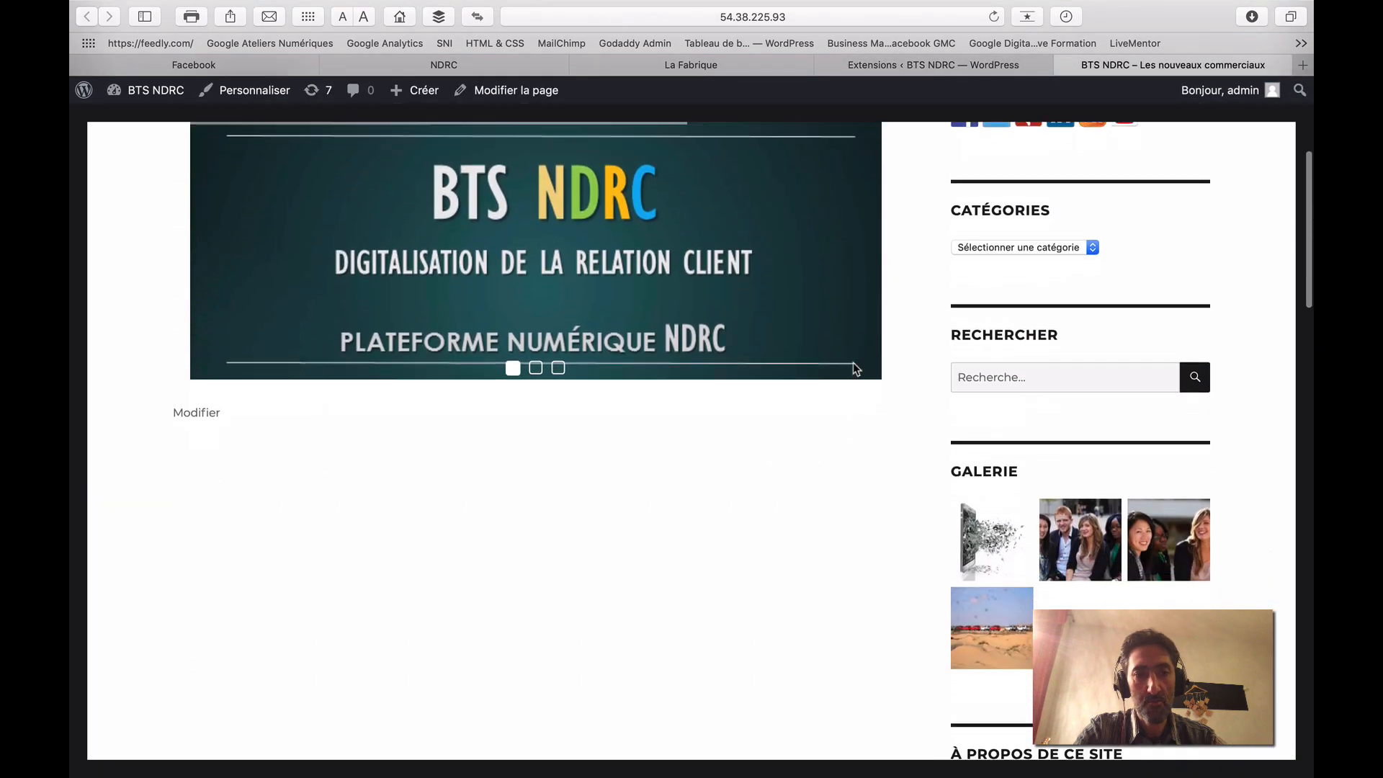
scroll(852, 362, up, 5)
click(968, 66)
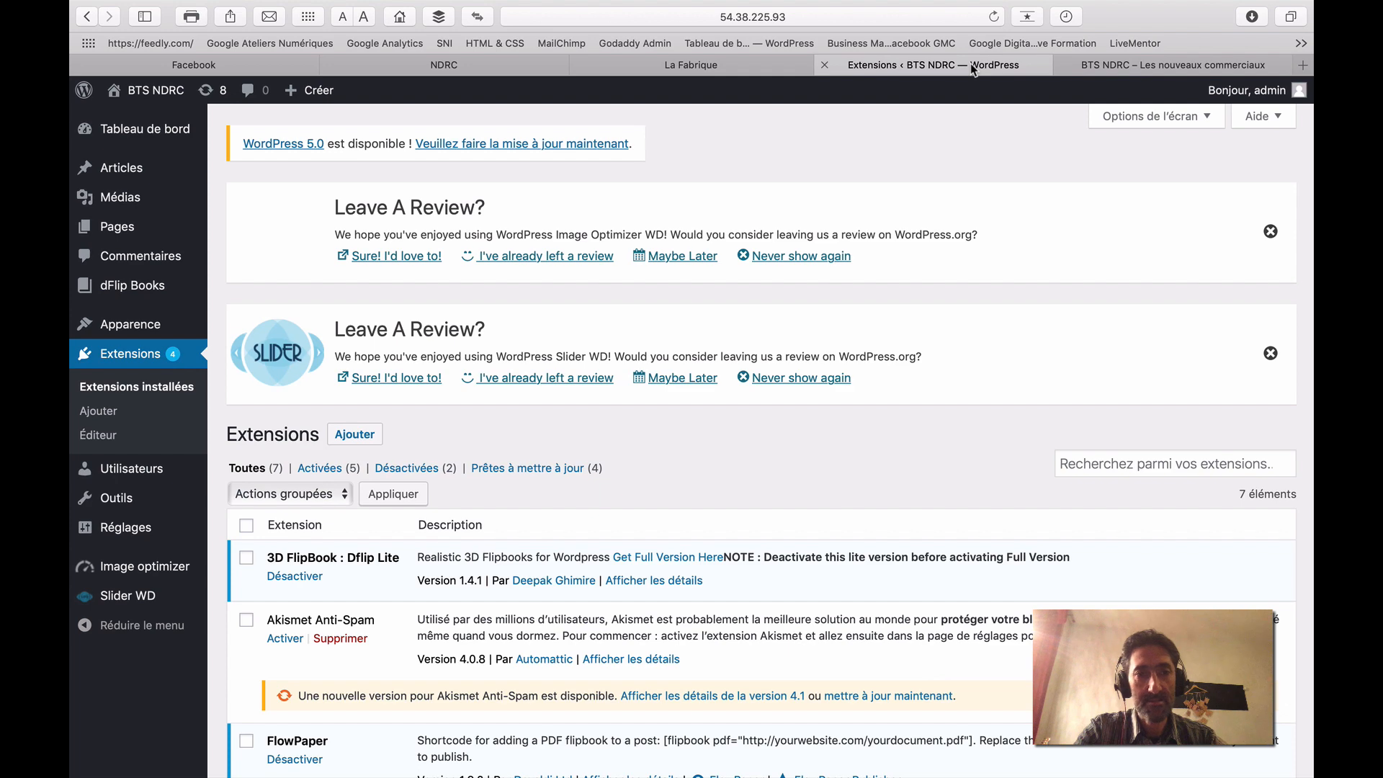
Open the installed extensions list from the dashboard and dismiss the Slider WD and Image Optimizer WD review notices
click(132, 130)
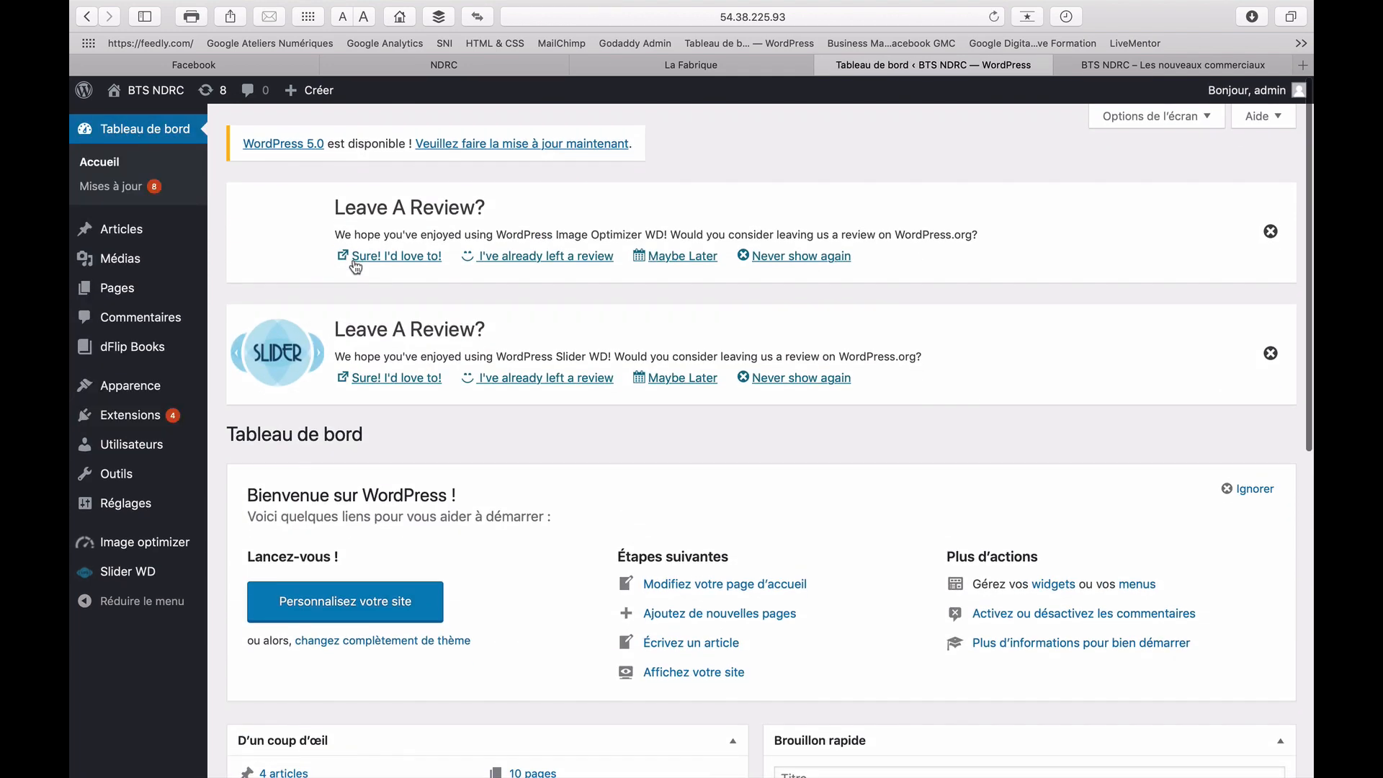
mouse_move(137, 415)
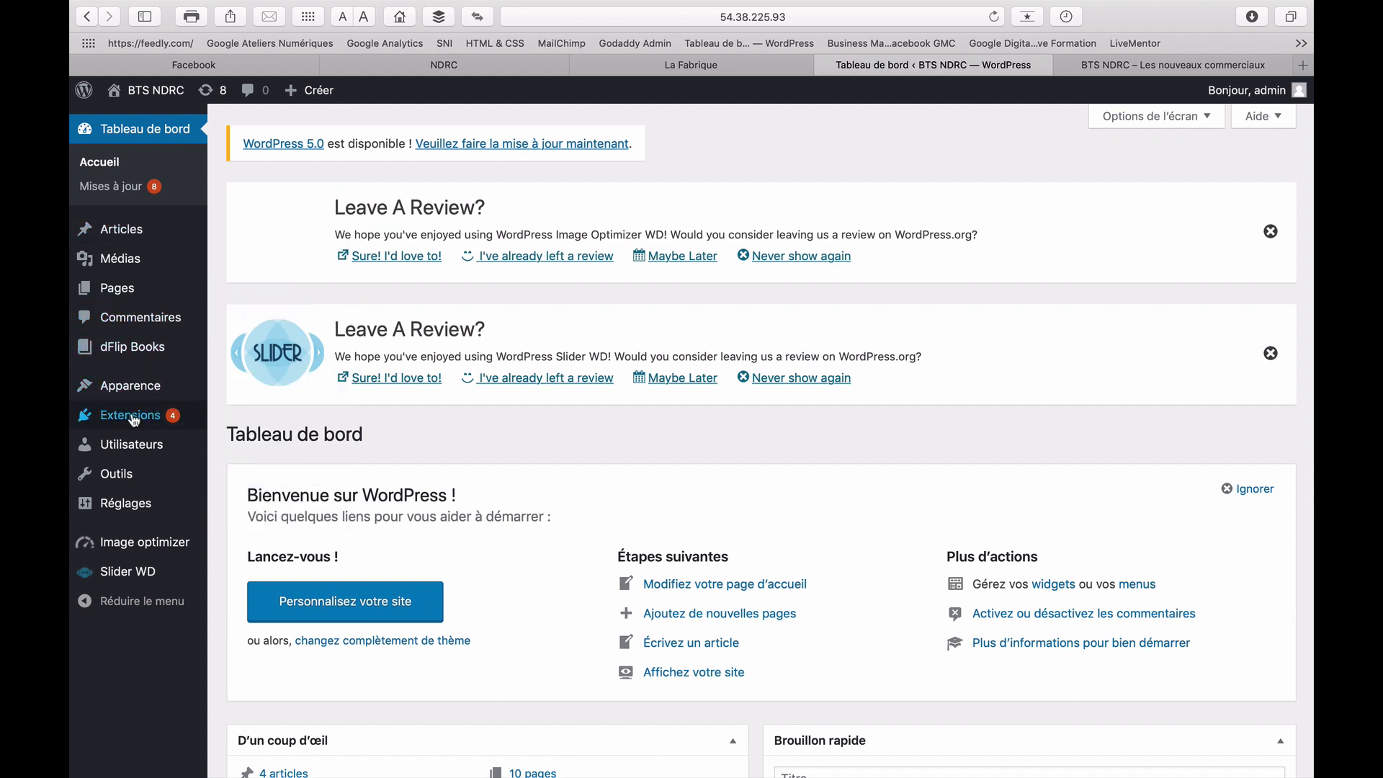
click(134, 421)
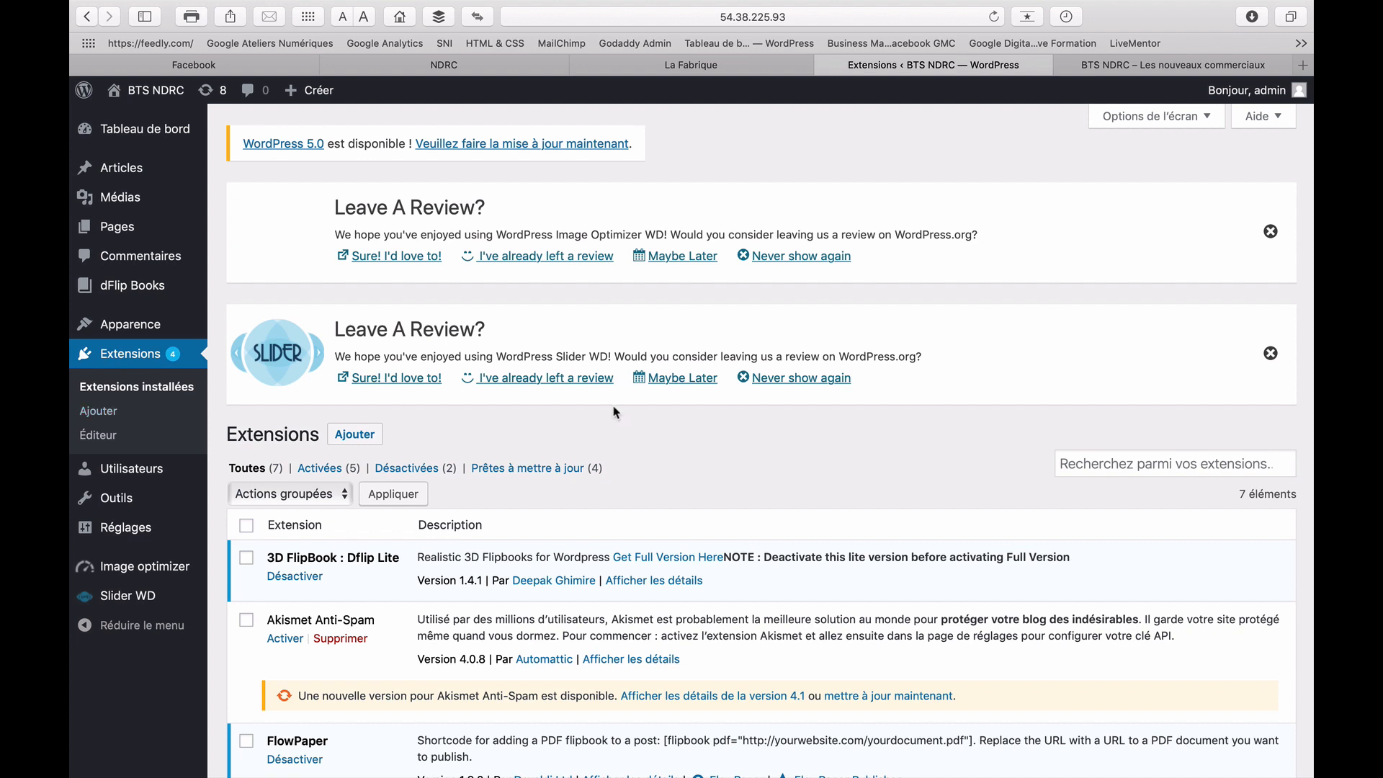
click(1270, 354)
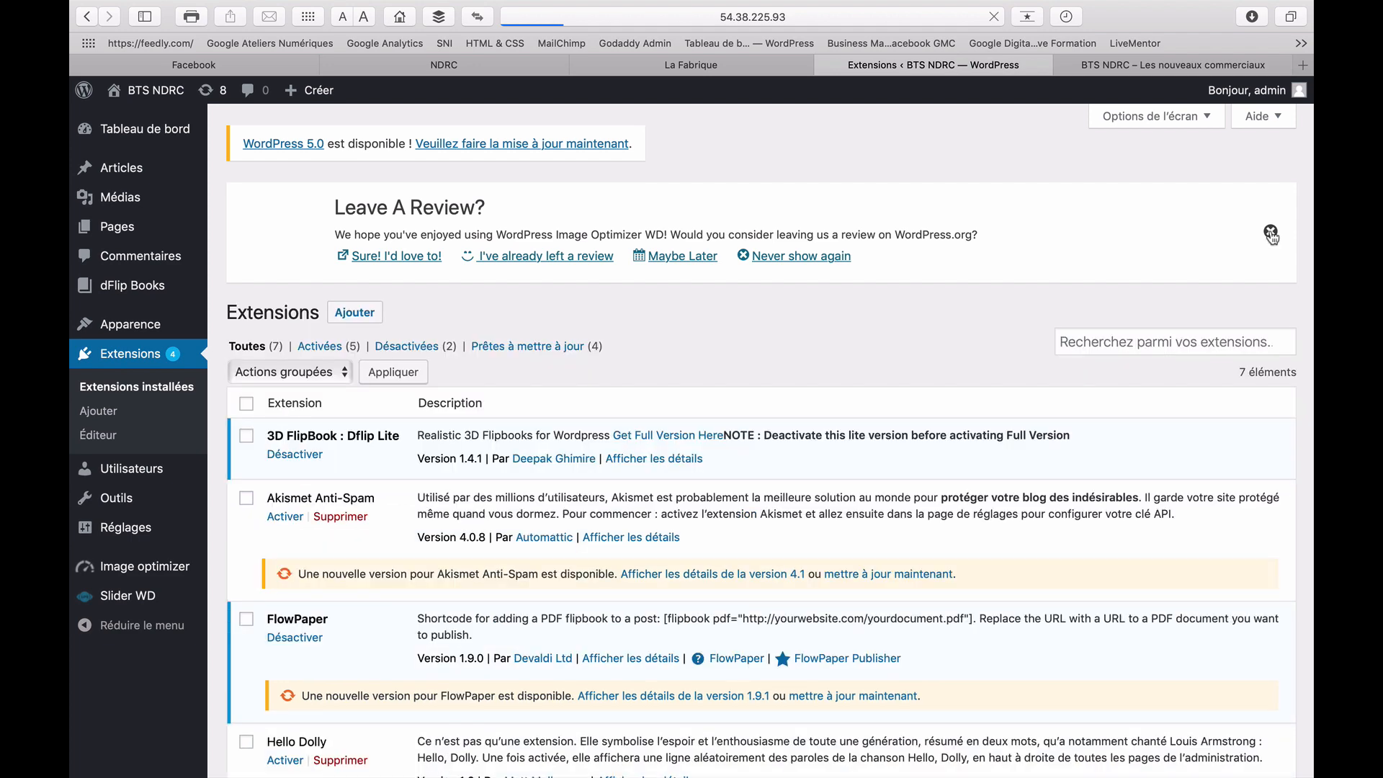
click(1270, 234)
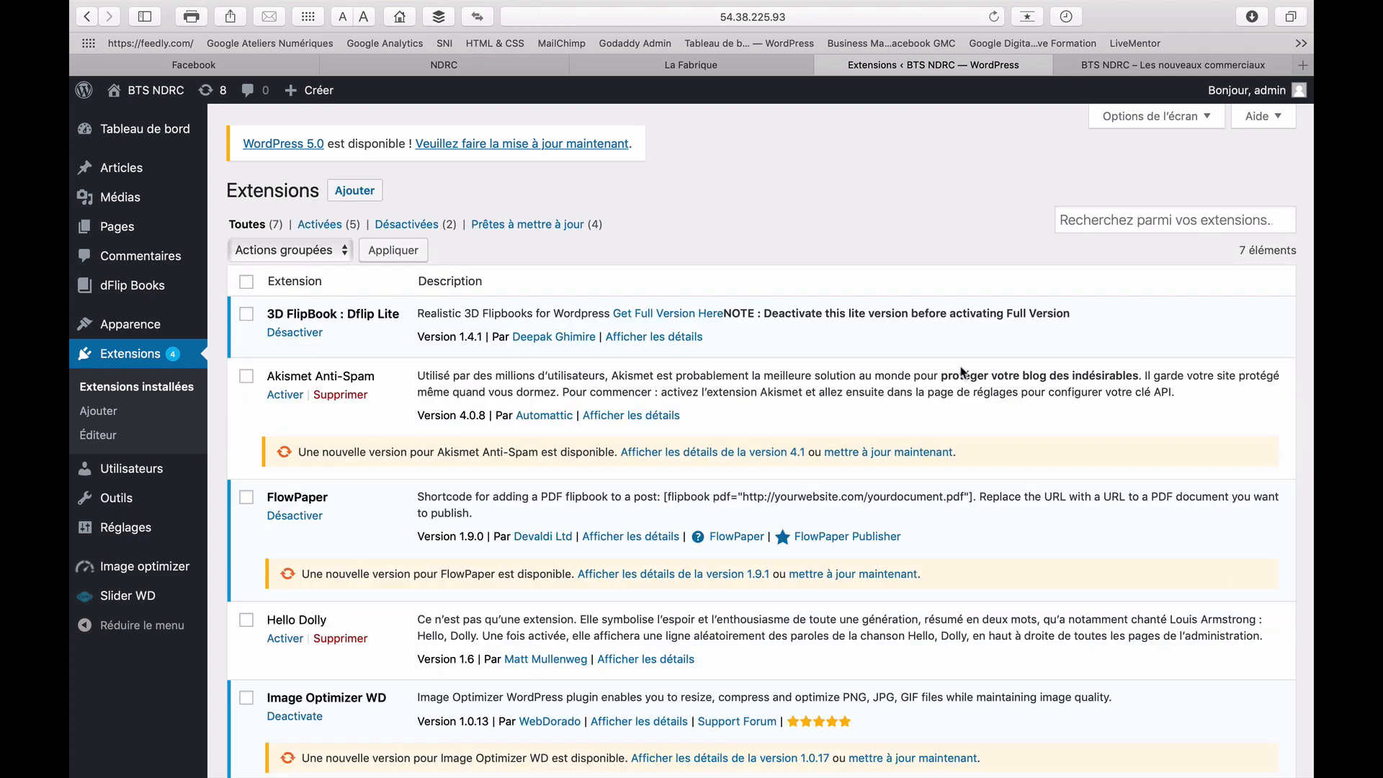
Update the Akismet Anti-Spam extension to version 4.1 and FlowPaper to version 1.9.1
scroll(770, 389, down, 2)
scroll(755, 395, down, 5)
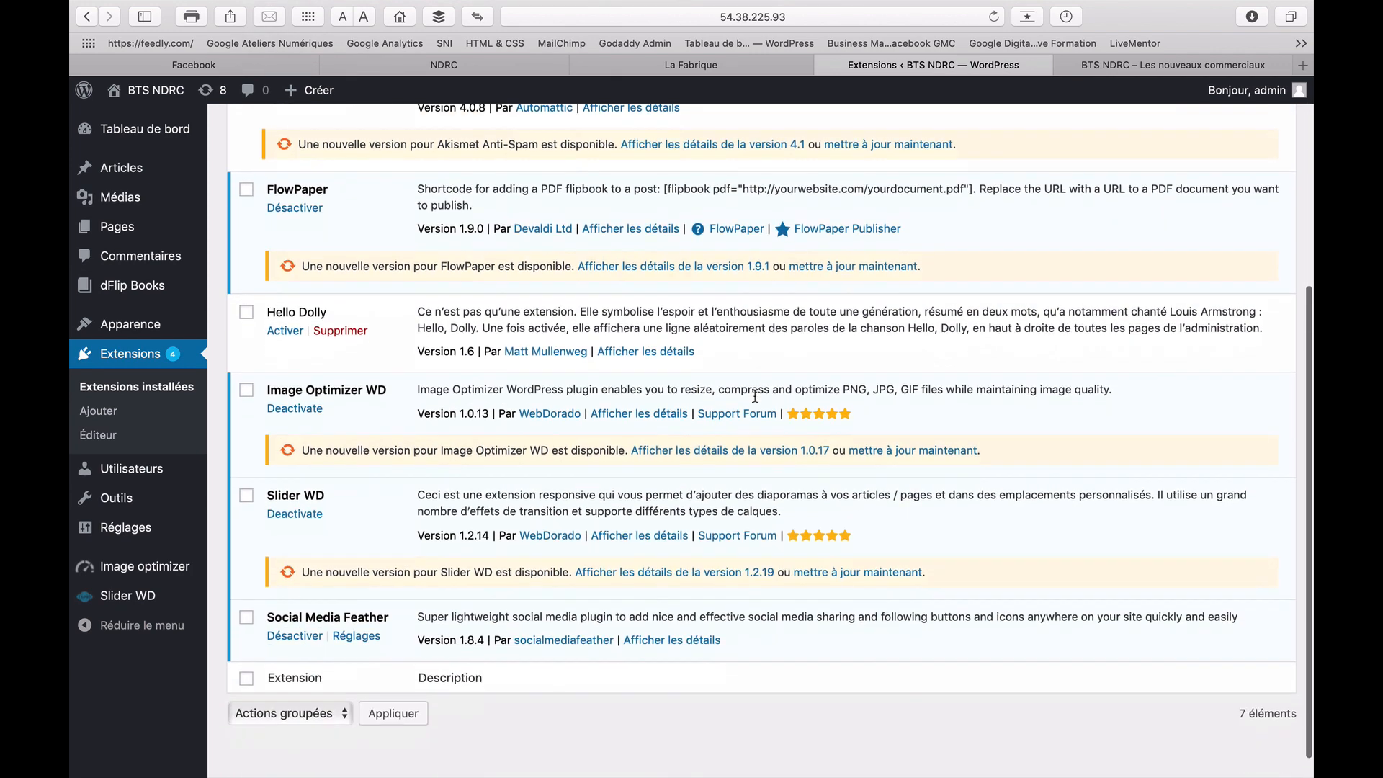
scroll(755, 395, up, 4)
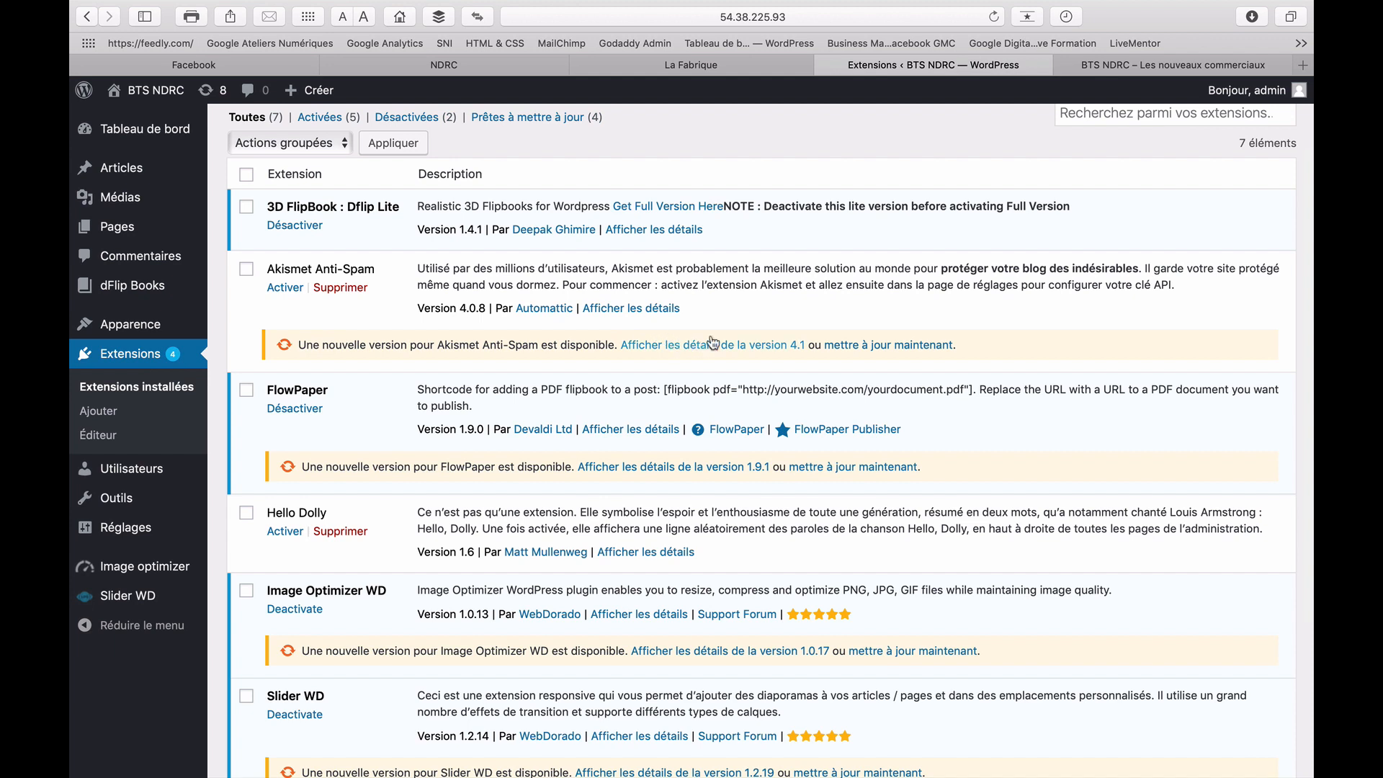
click(886, 346)
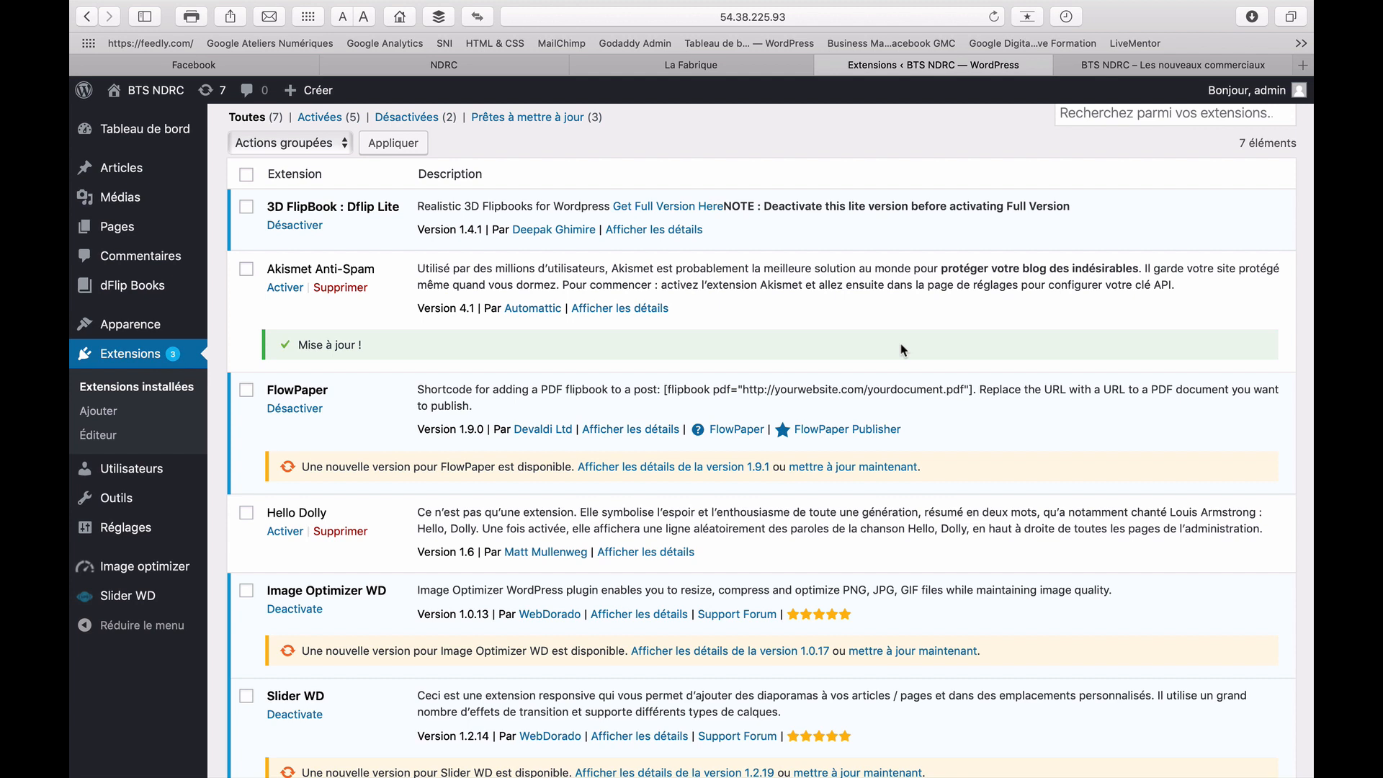
click(870, 470)
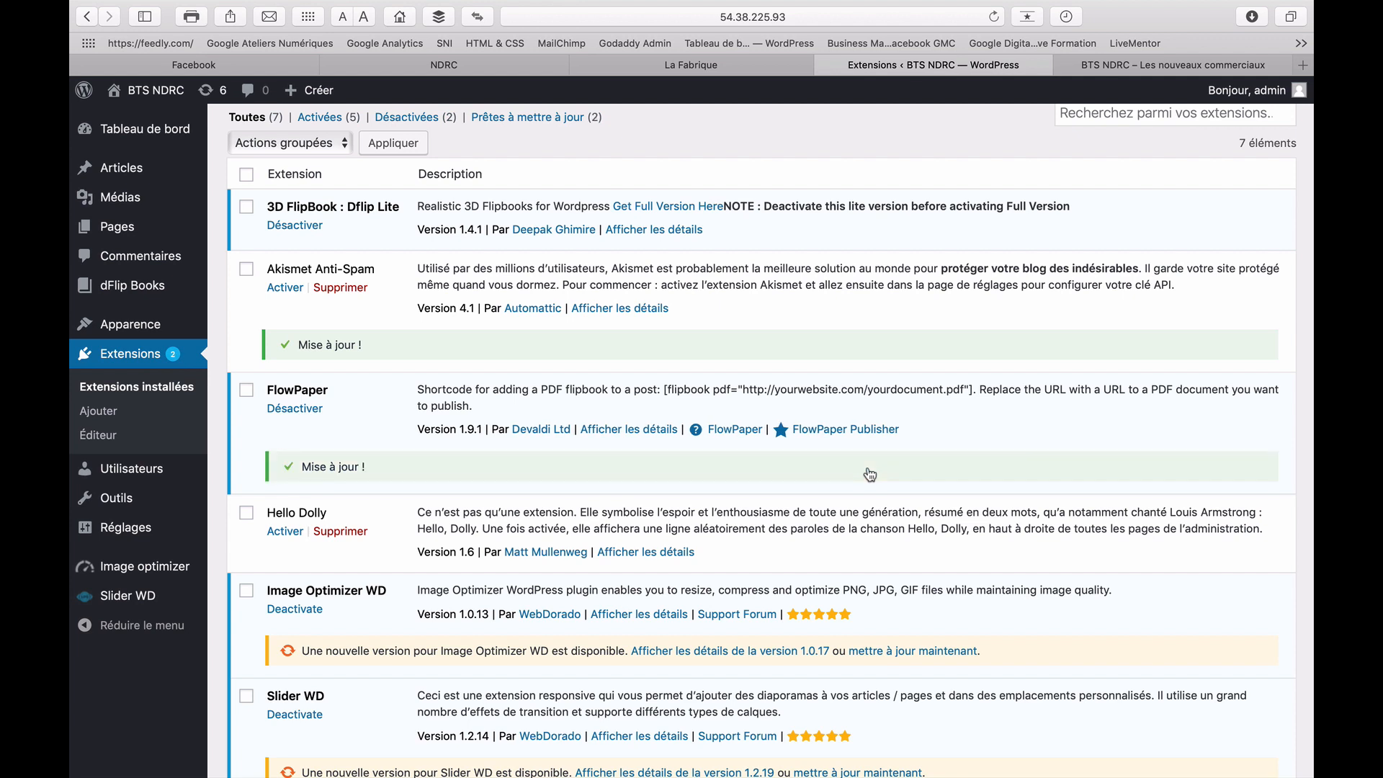
Try to update Image Optimizer WD, and update the Slider WD extension to version 1.2.19
scroll(869, 473, down, 4)
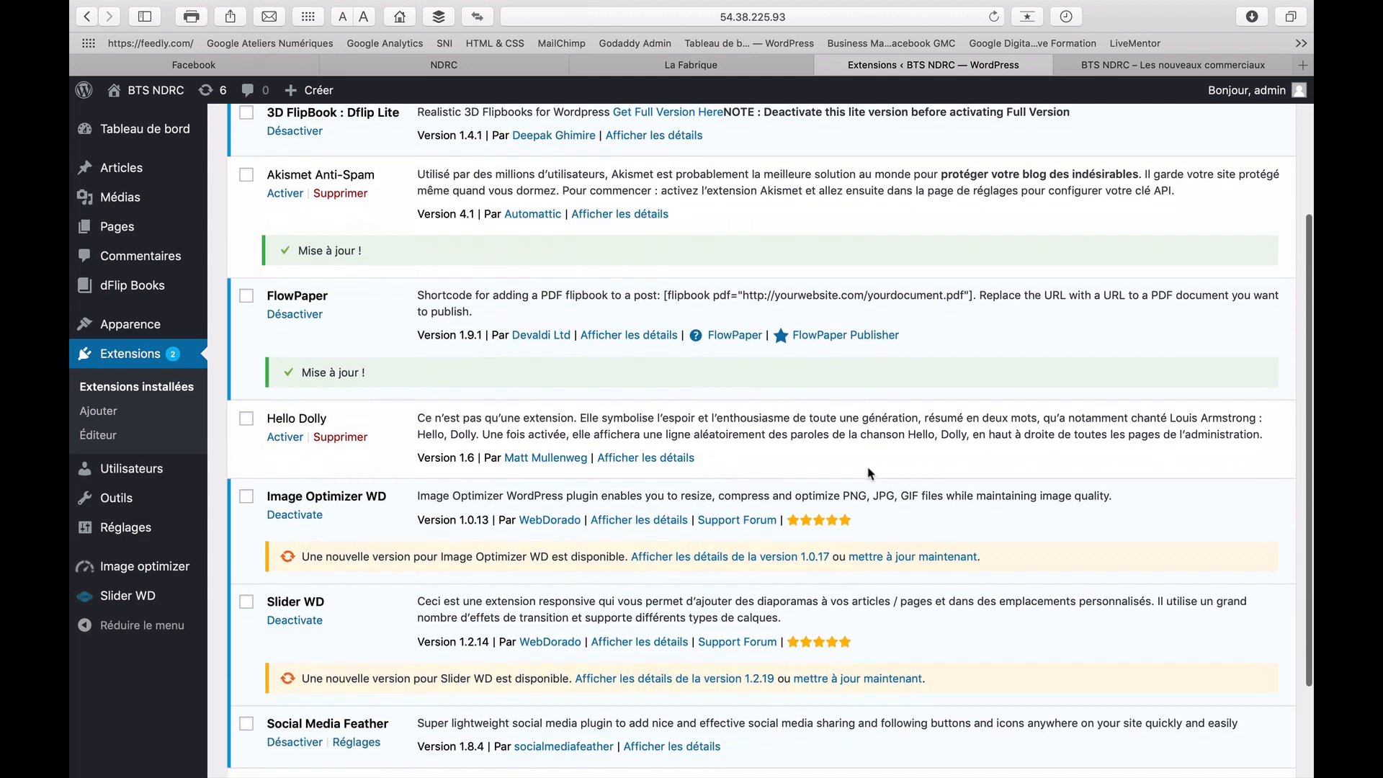
click(885, 515)
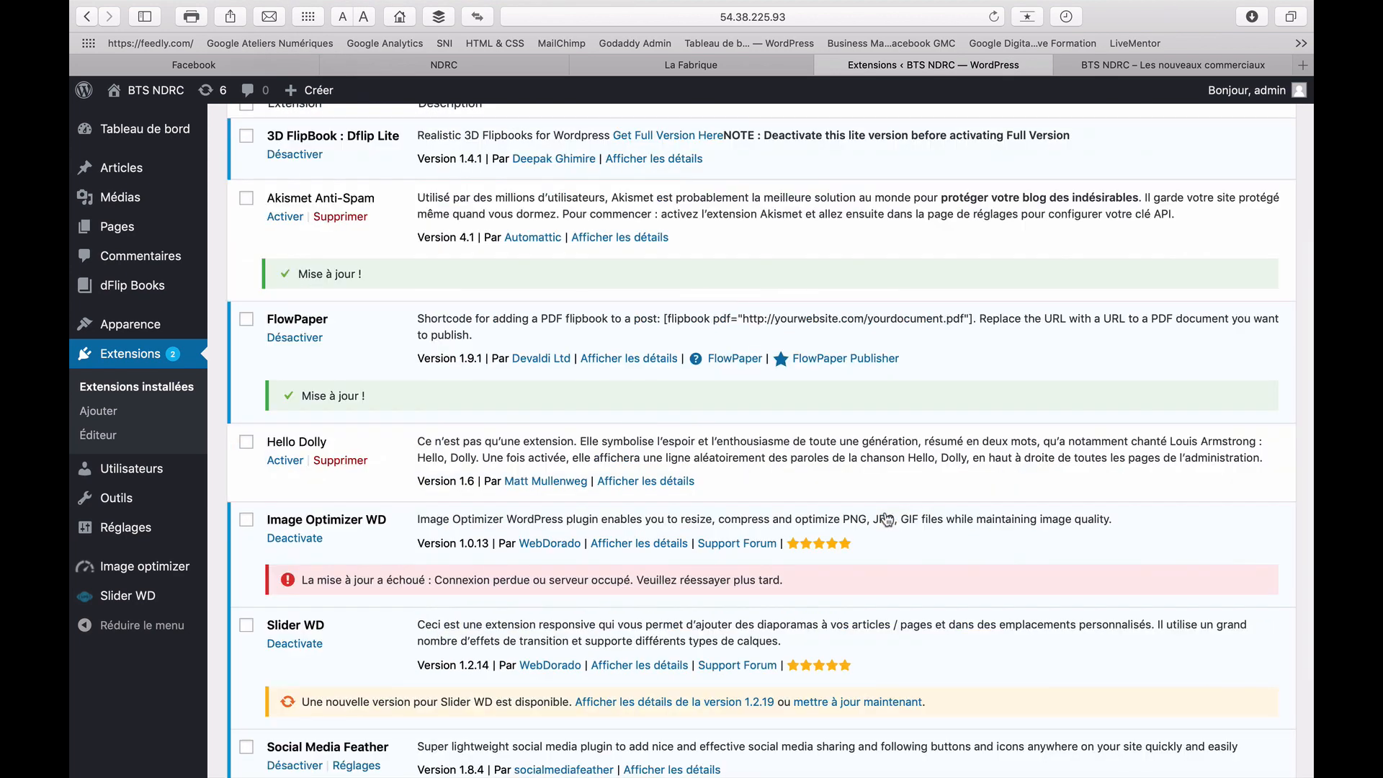
scroll(827, 476, down, 3)
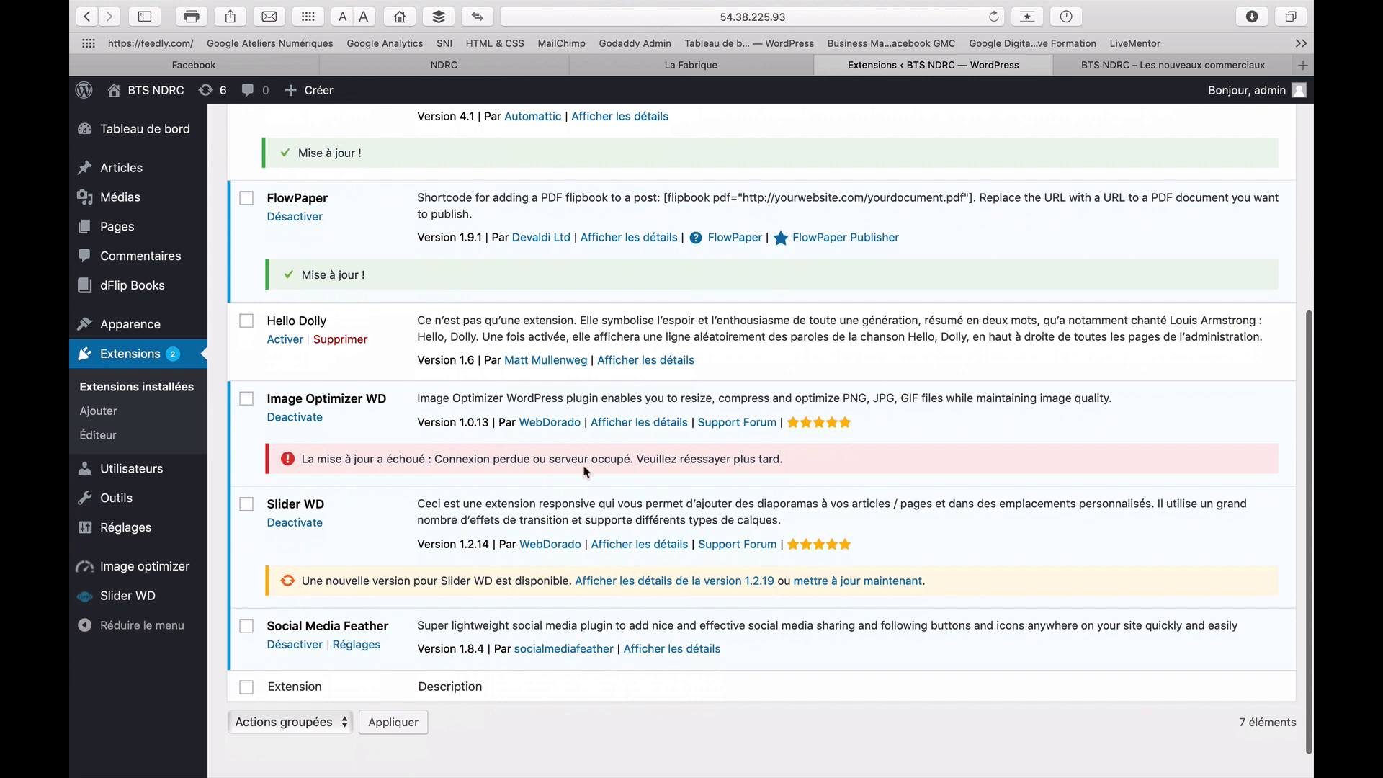
scroll(684, 465, down, 2)
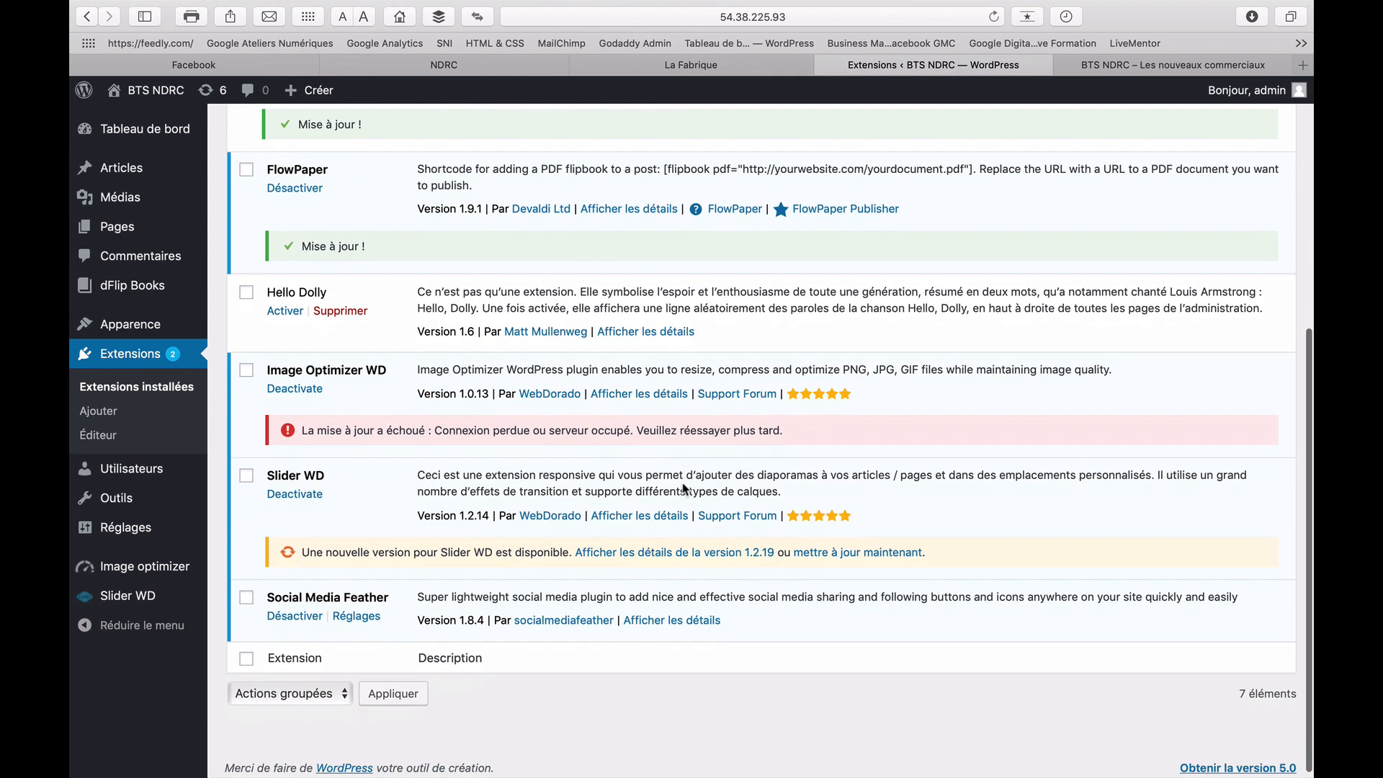
click(885, 553)
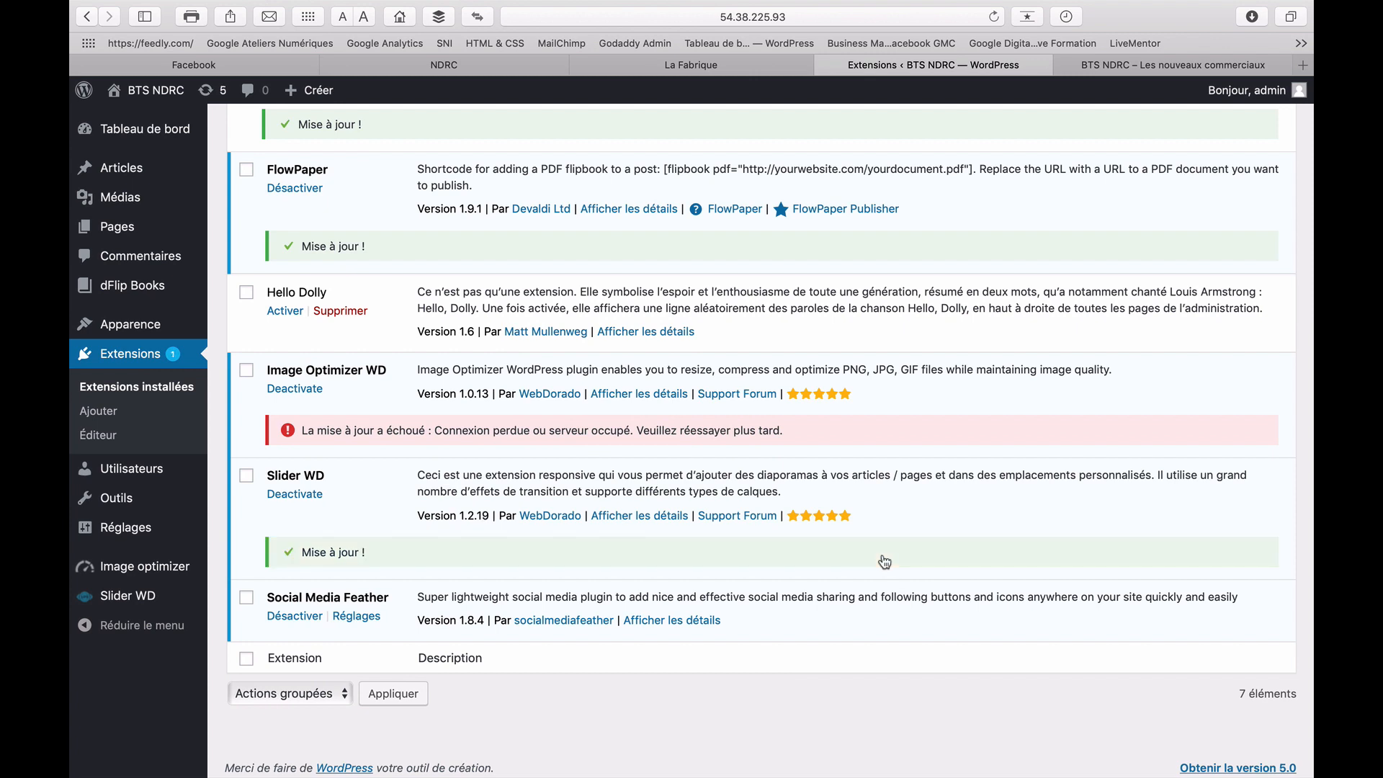
Reload the installed extensions list and update Image Optimizer WD to version 1.0.17
scroll(803, 477, up, 6)
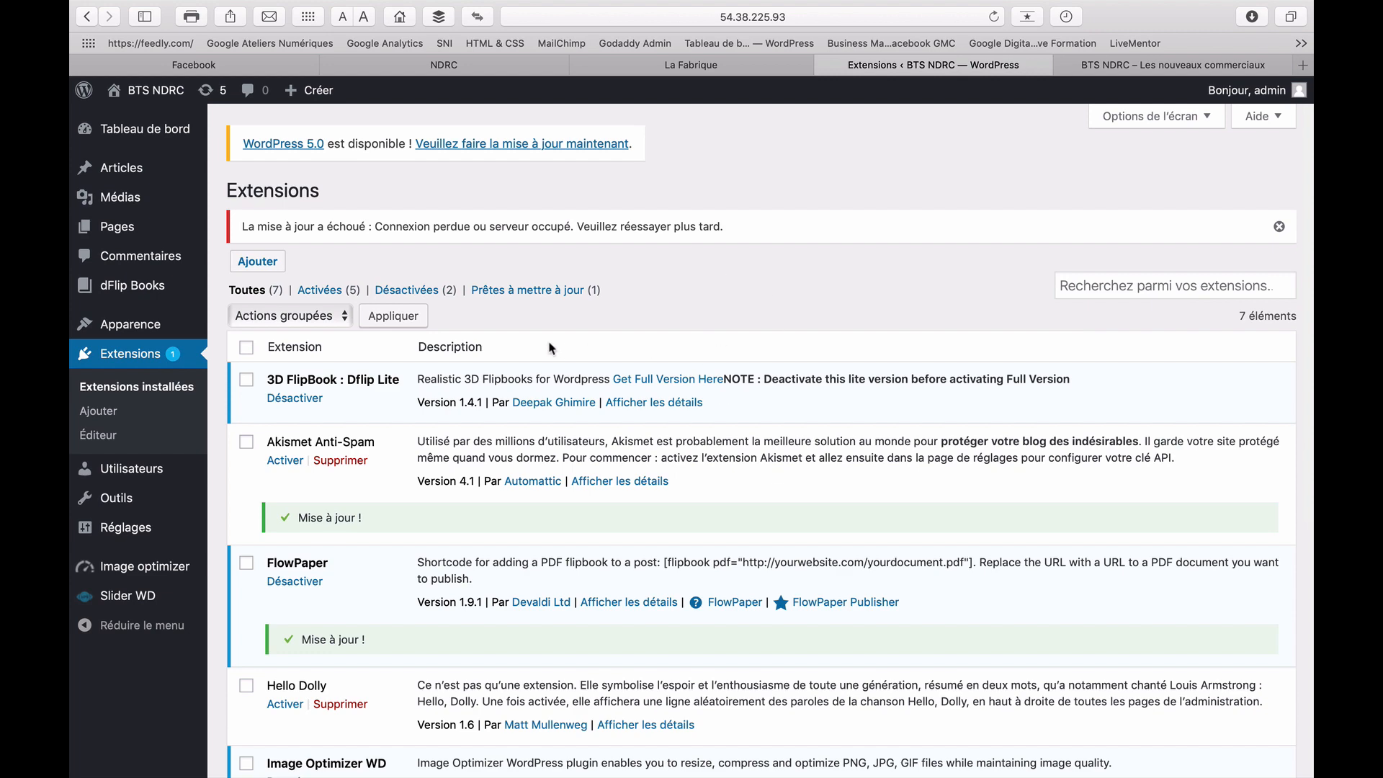
click(148, 355)
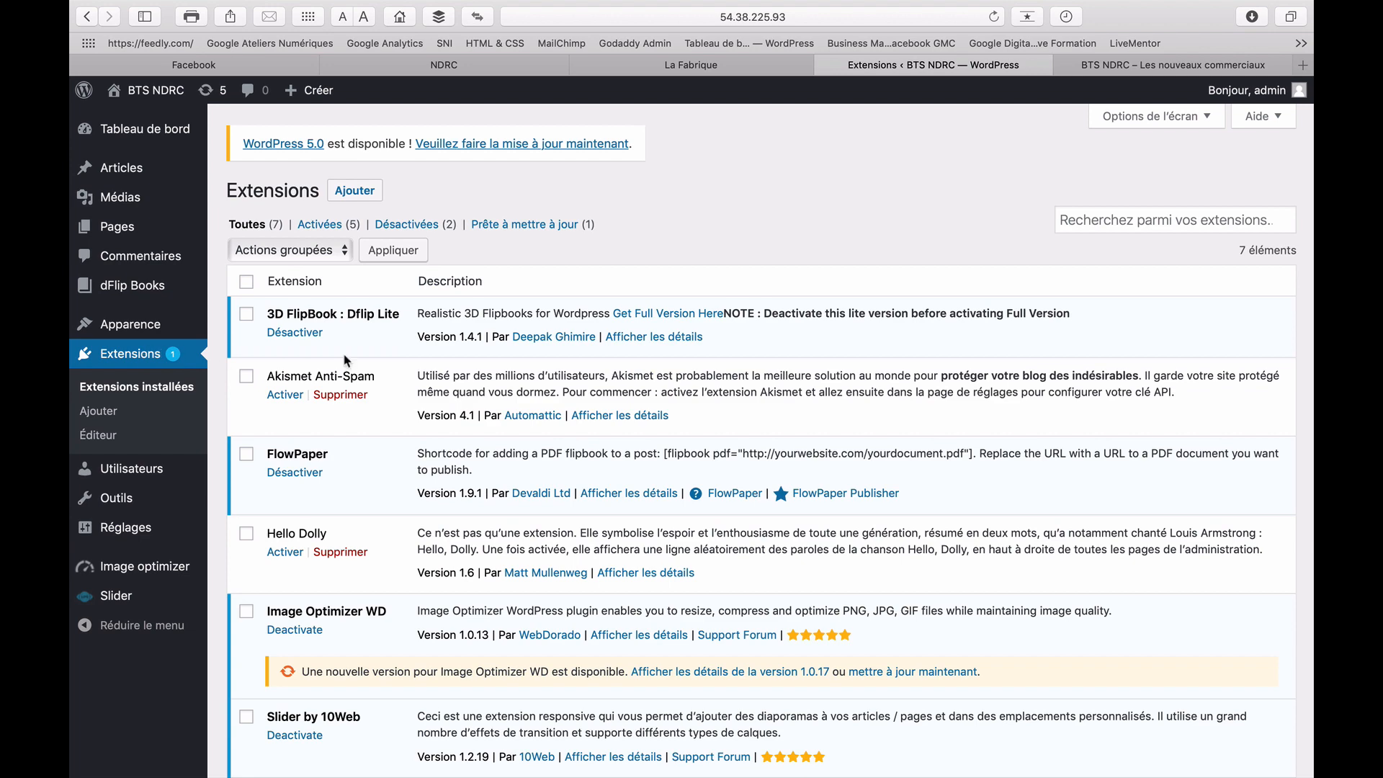
scroll(373, 359, down, 3)
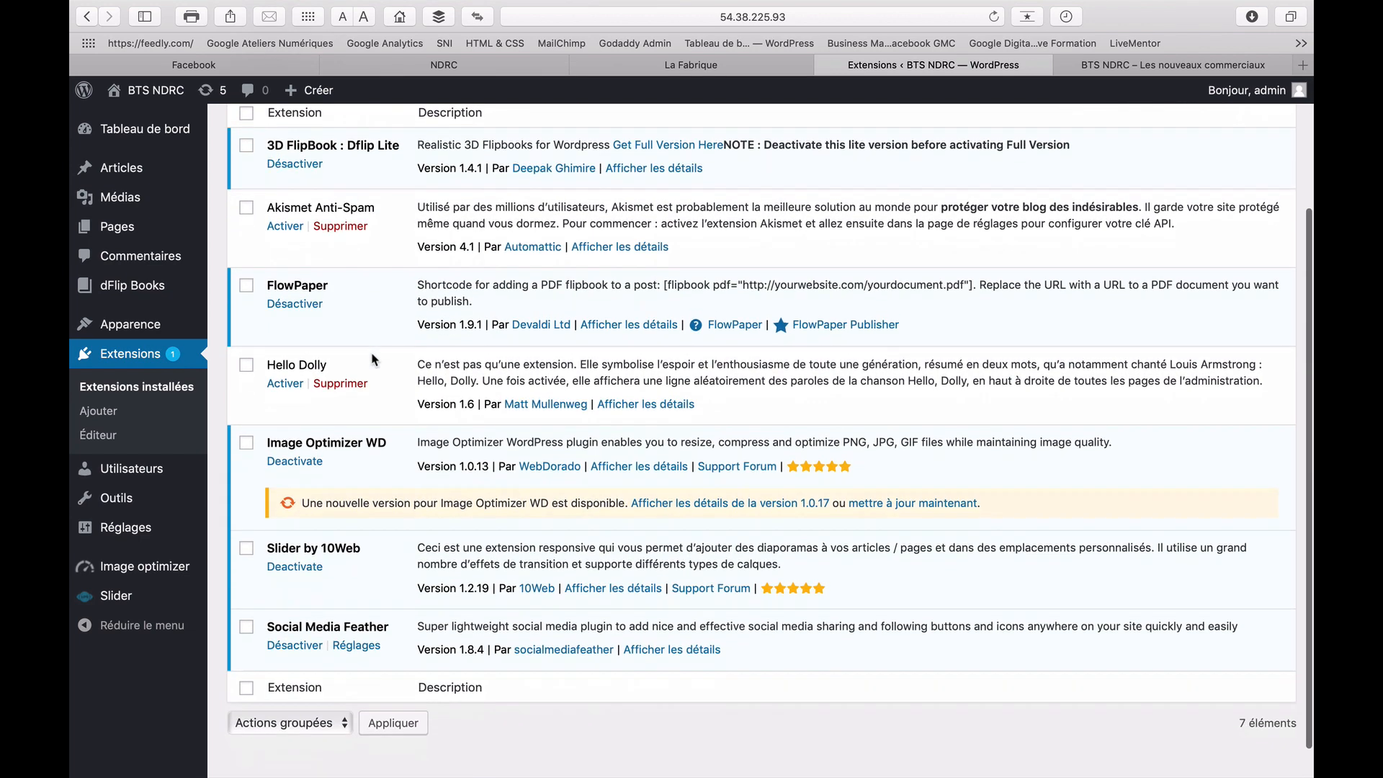
scroll(373, 359, up, 5)
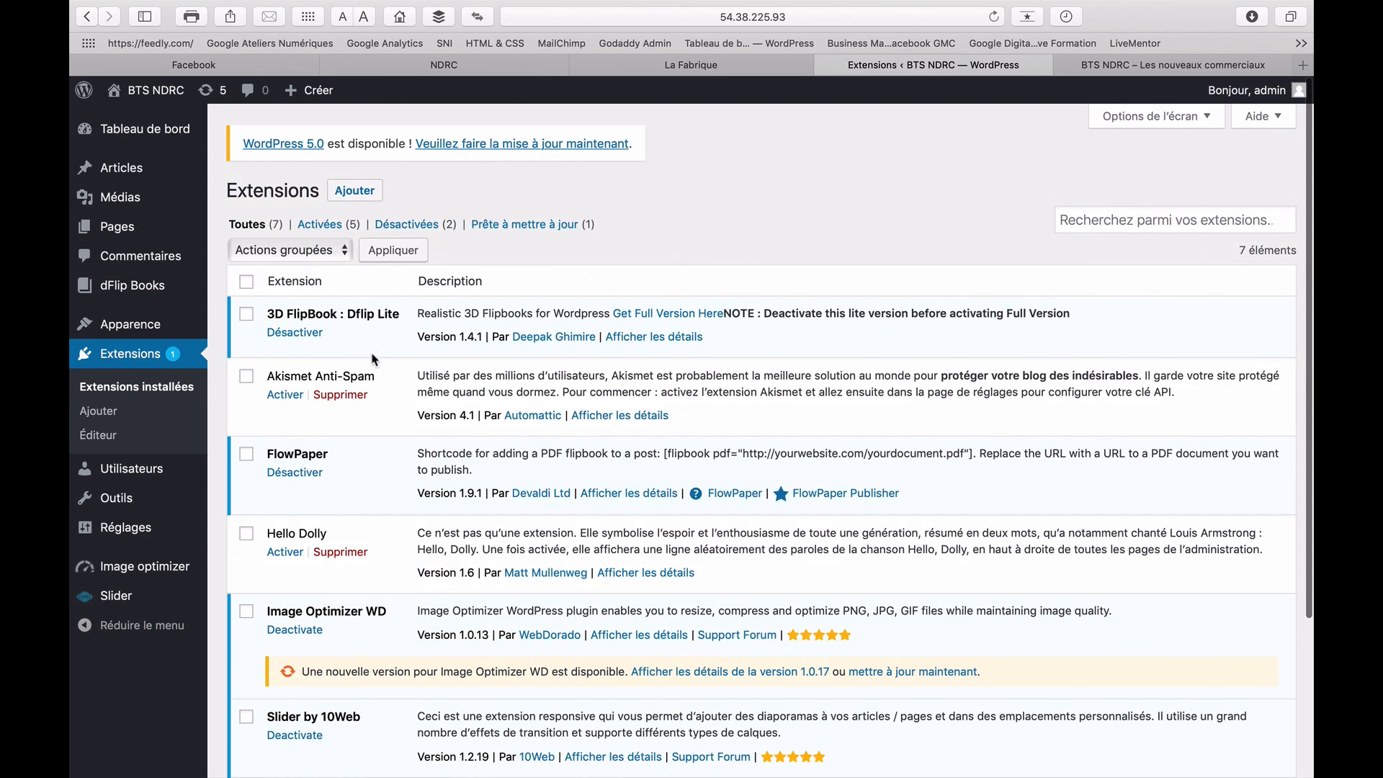
click(906, 672)
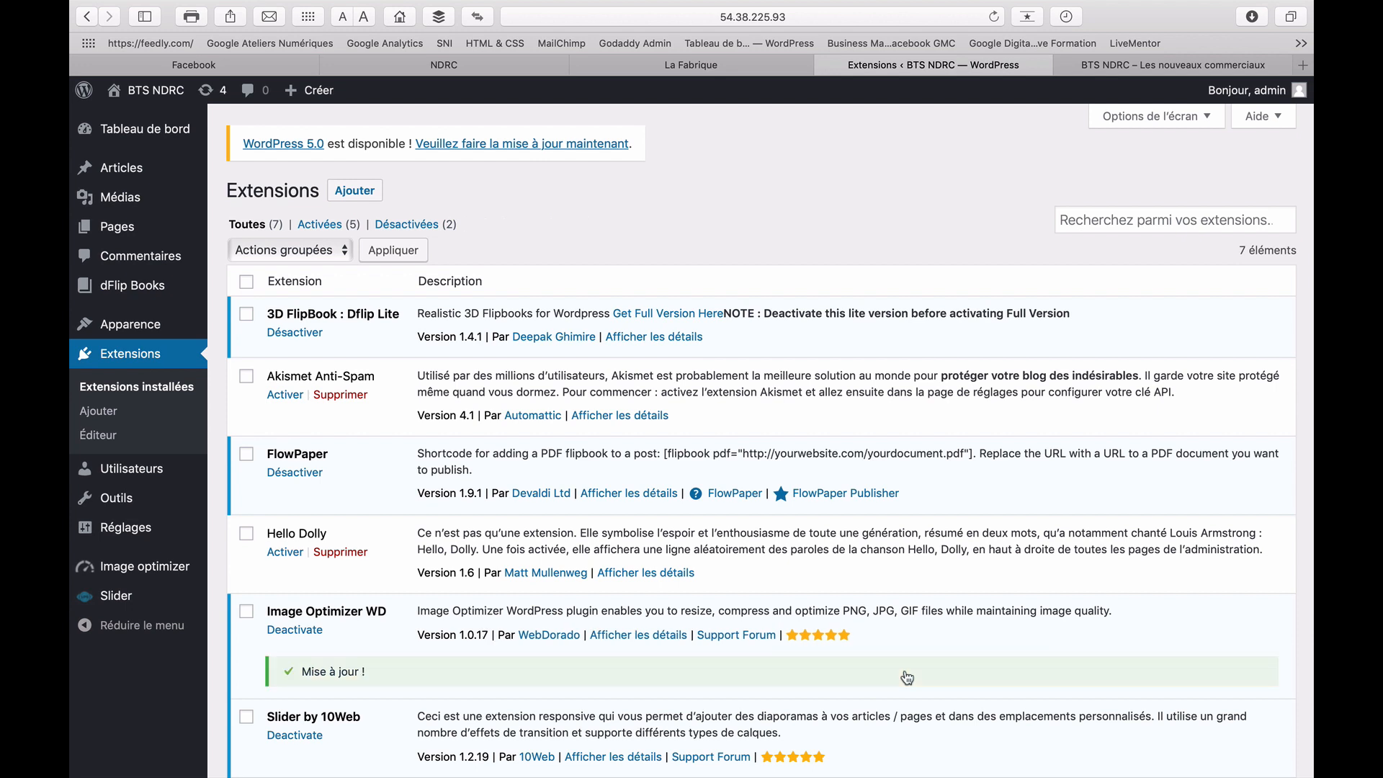
Check the installed extensions list for any extension that still needs an update
scroll(907, 677, down, 3)
scroll(620, 366, up, 3)
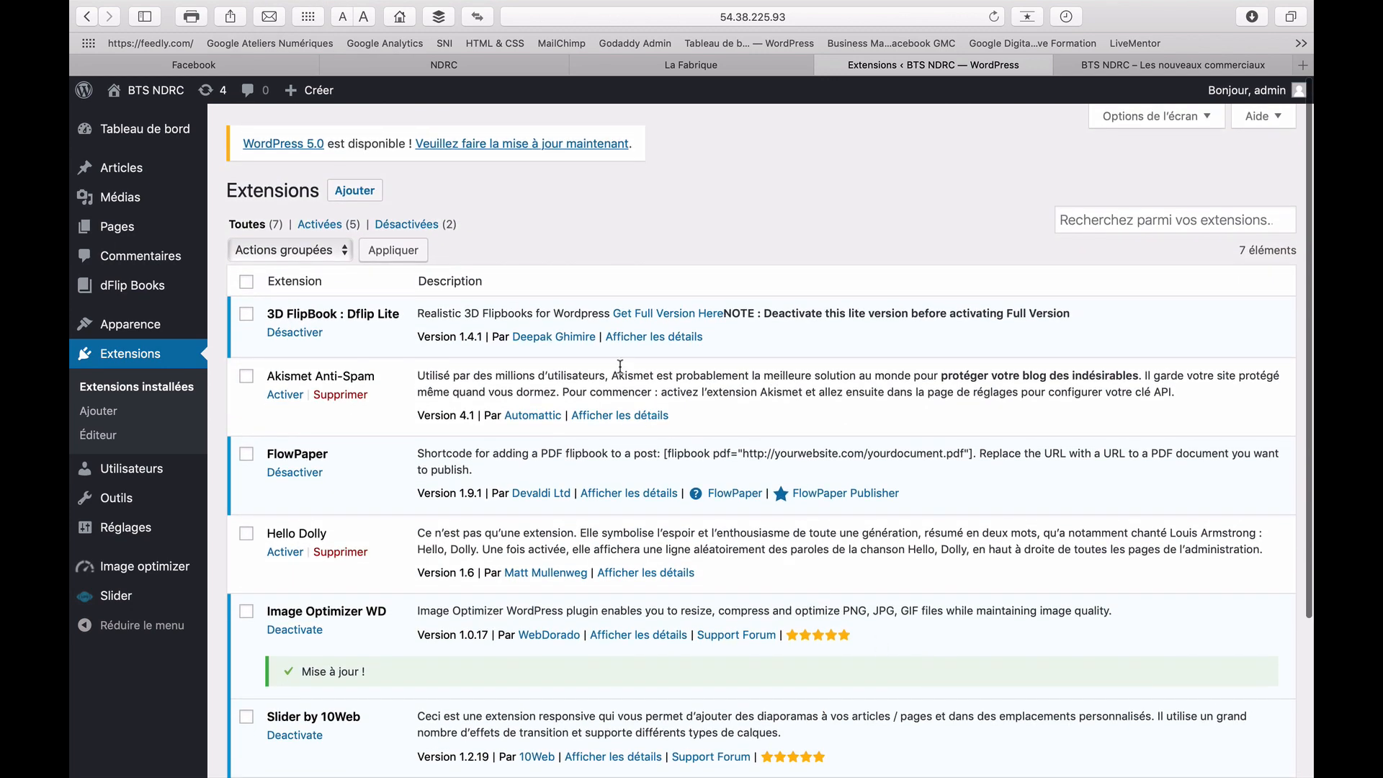
scroll(495, 576, down, 5)
scroll(495, 578, up, 3)
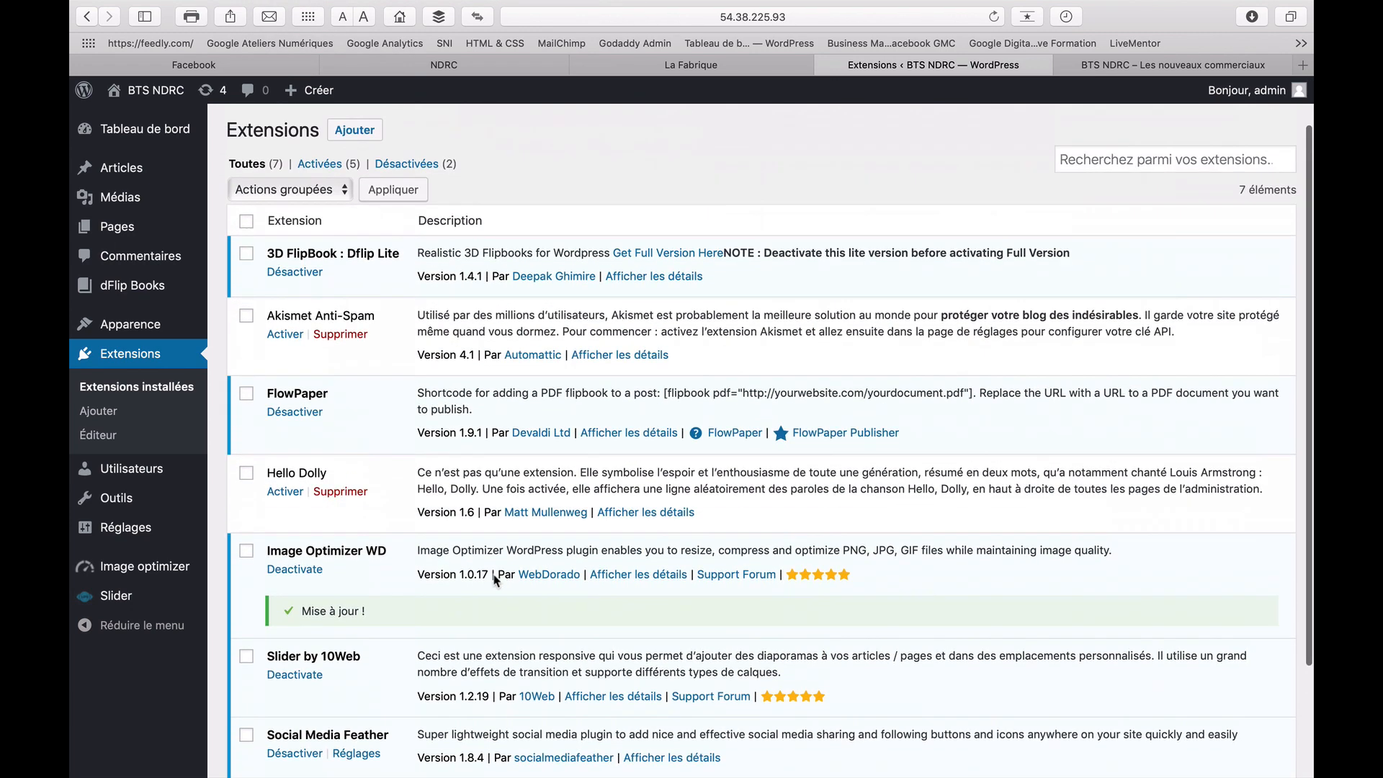
scroll(494, 577, up, 2)
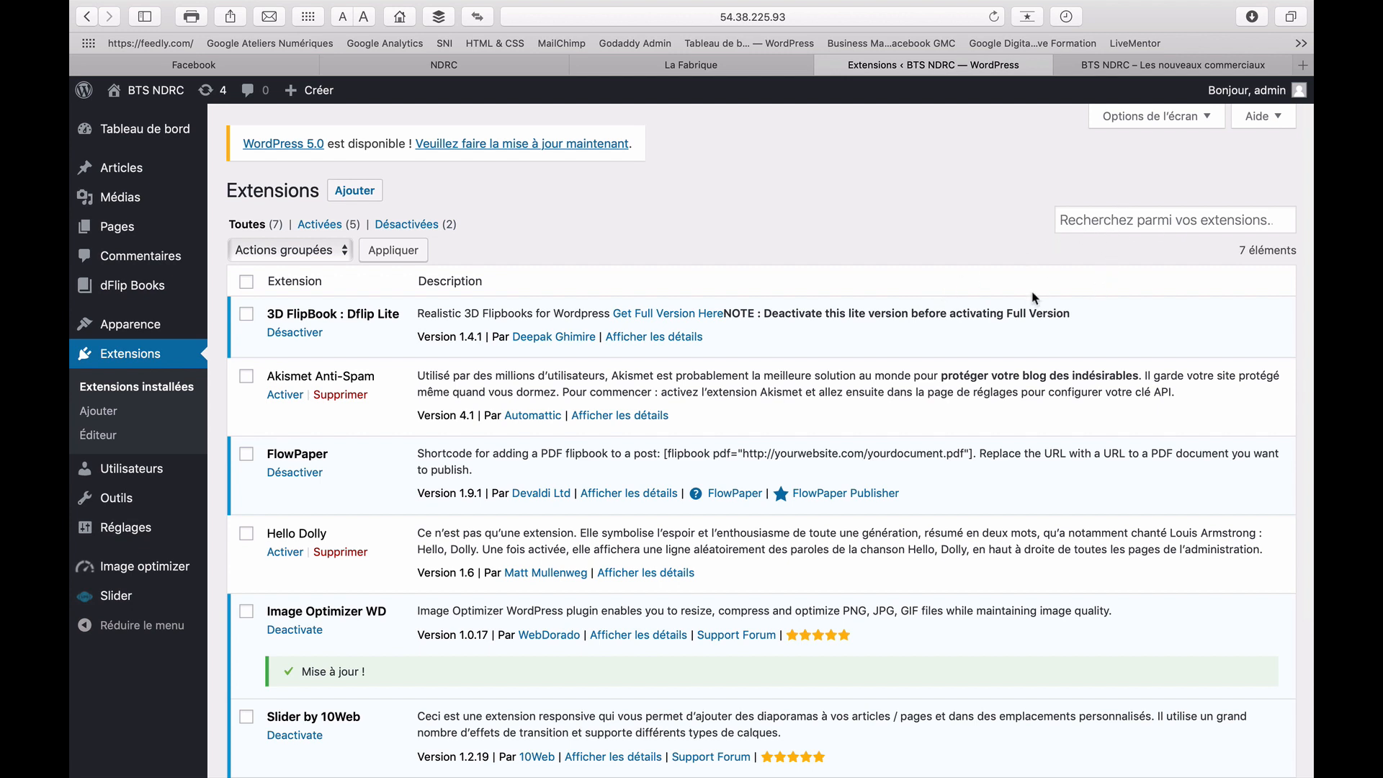
scroll(1018, 484, down, 5)
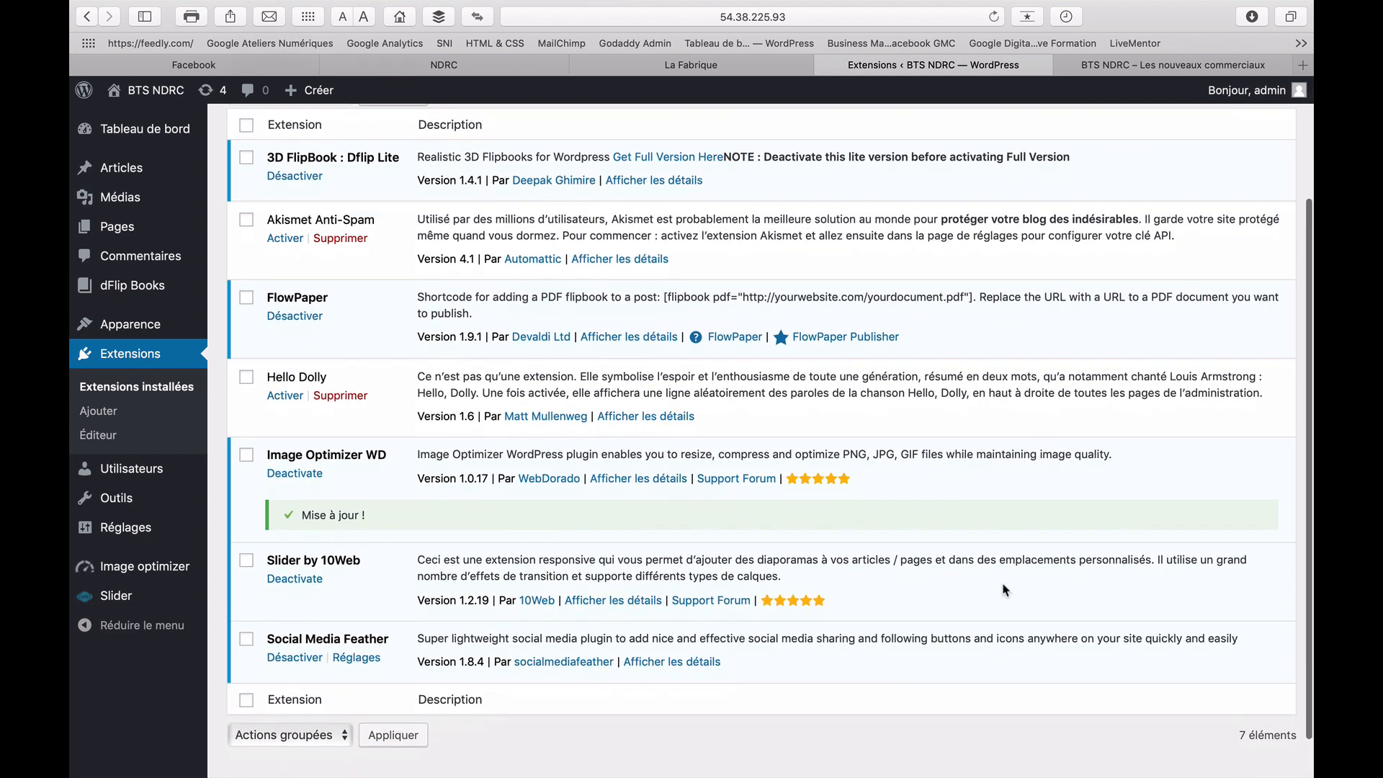
scroll(986, 328, up, 5)
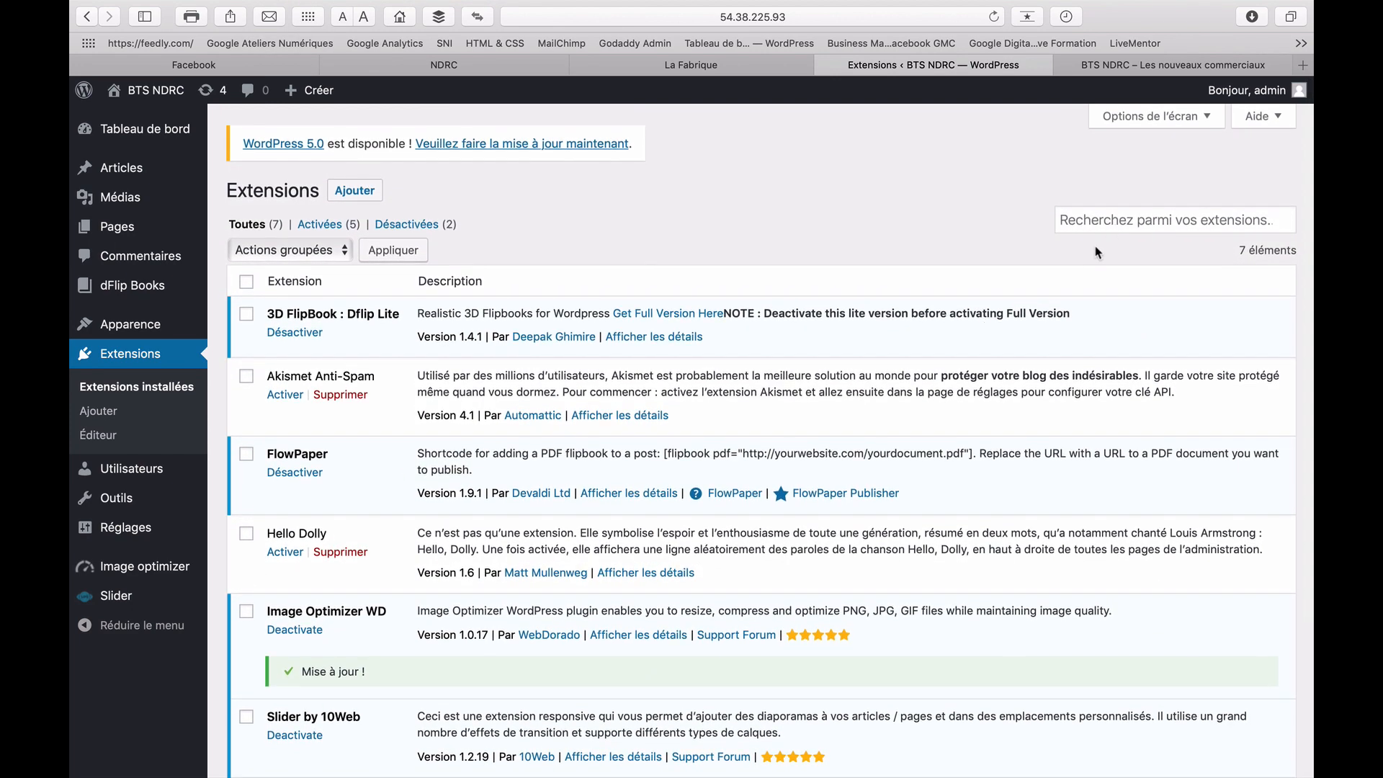
Open the page for adding extensions and look through the featured ones
scroll(1016, 366, down, 1)
scroll(1016, 366, up, 1)
click(352, 196)
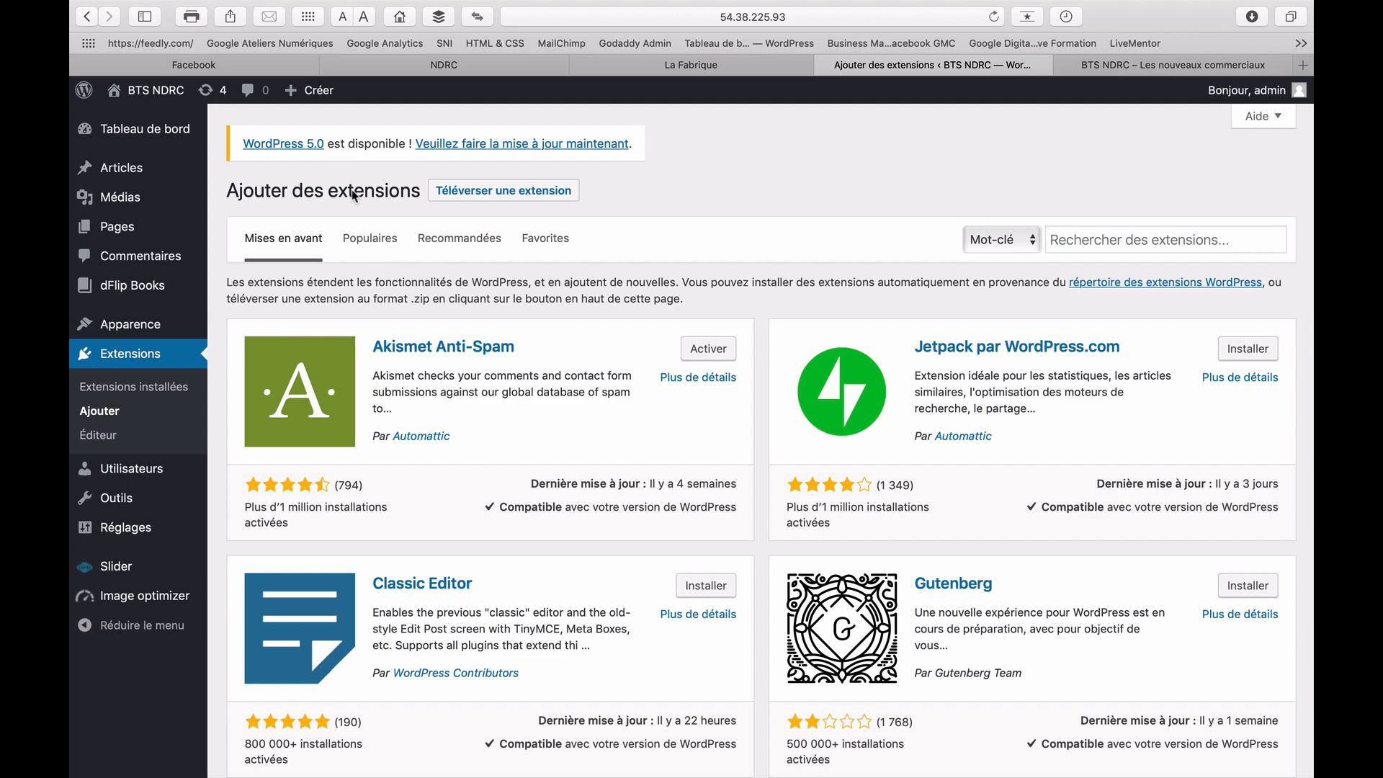
scroll(635, 430, down, 1)
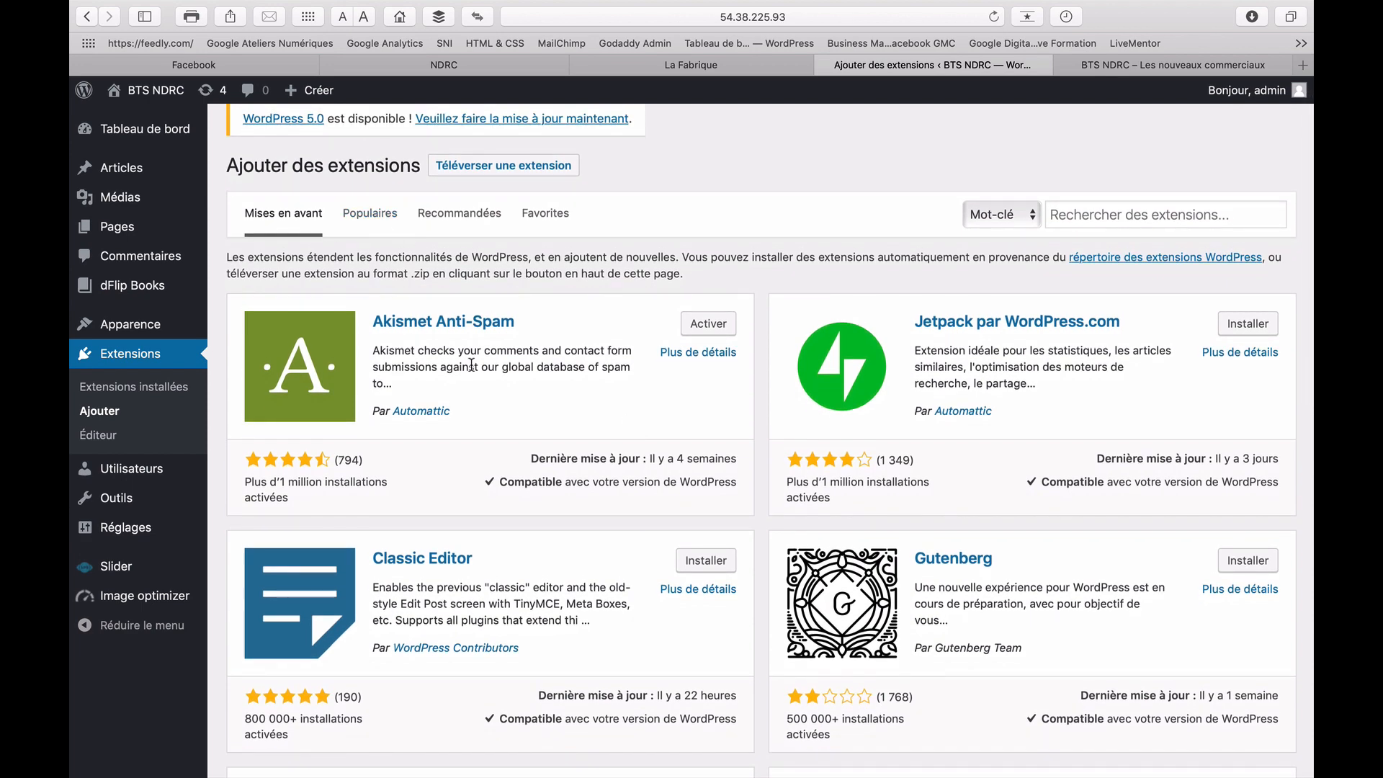
scroll(471, 365, down, 10)
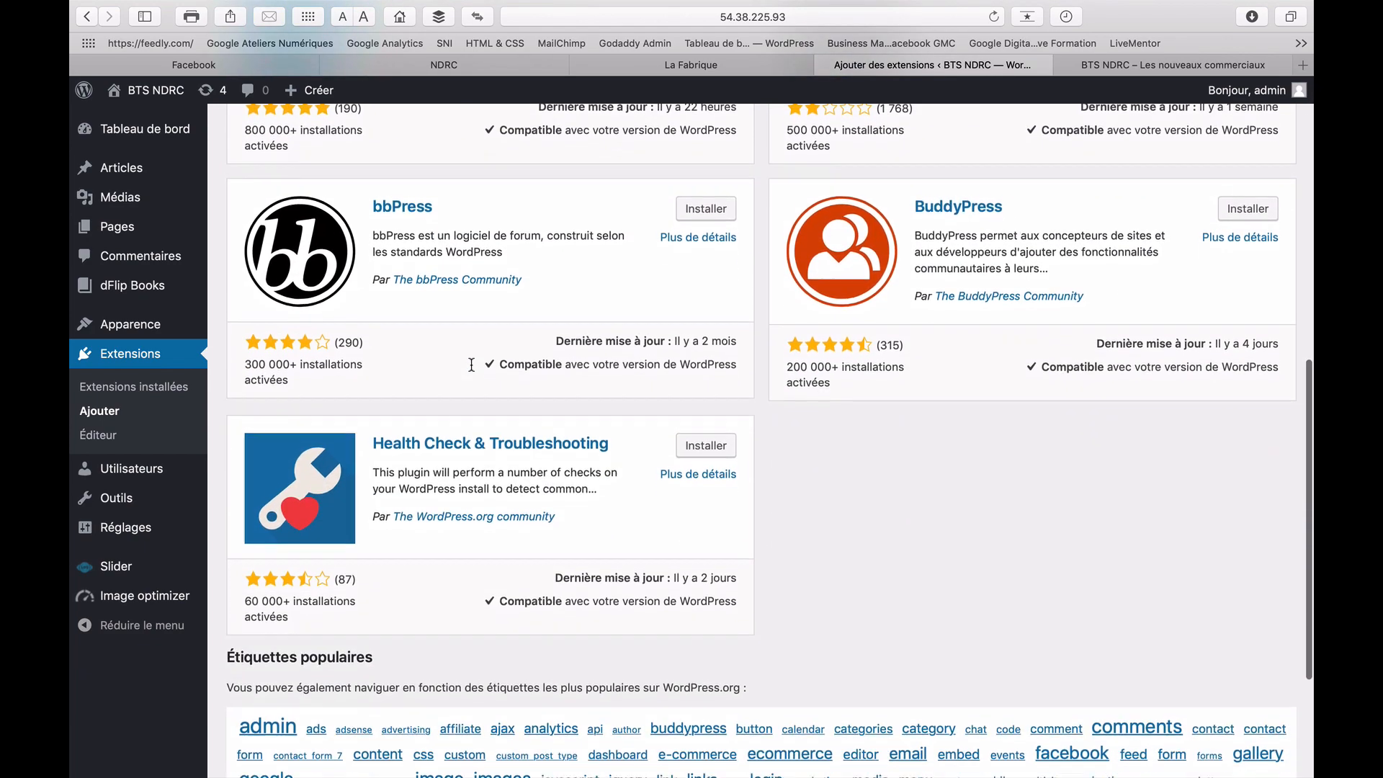
scroll(472, 367, up, 10)
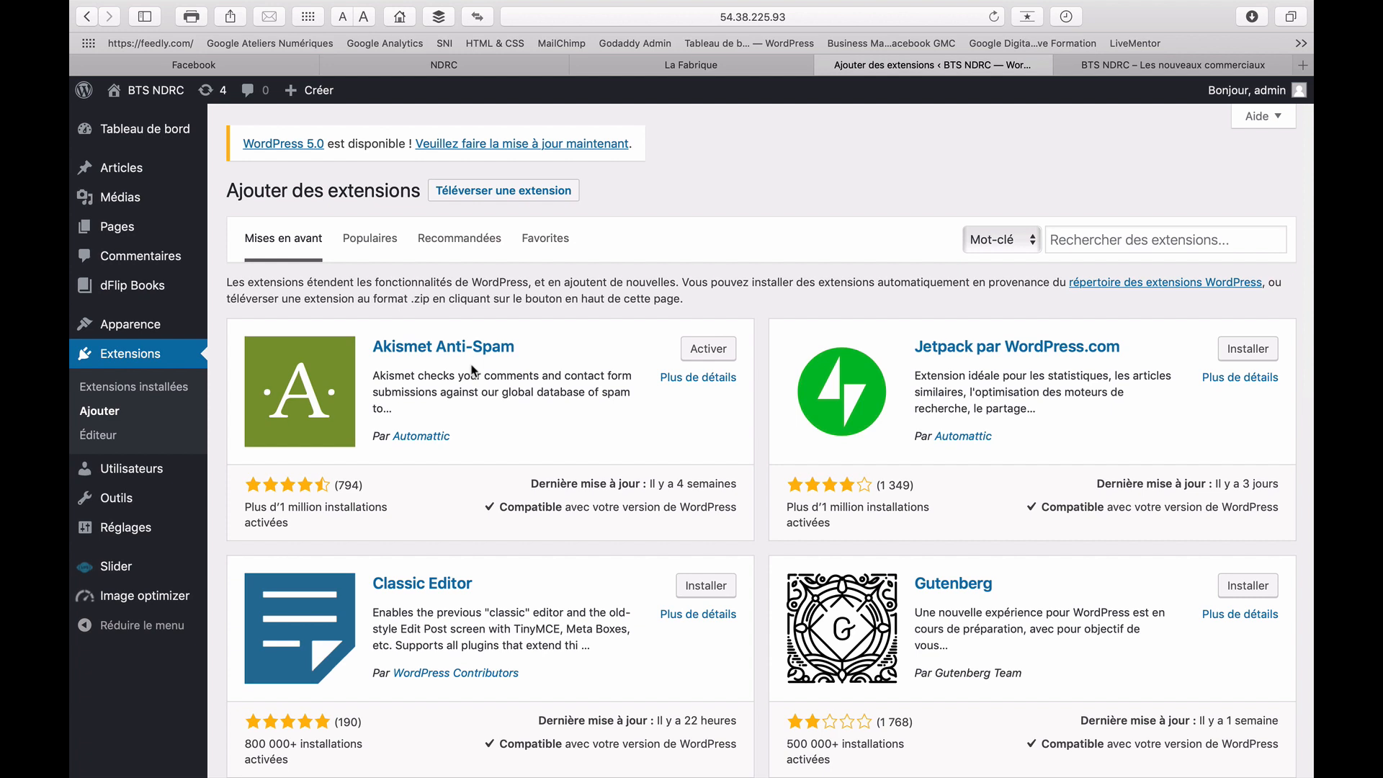
Show the popular extensions and browse through the first page of the directory
click(367, 242)
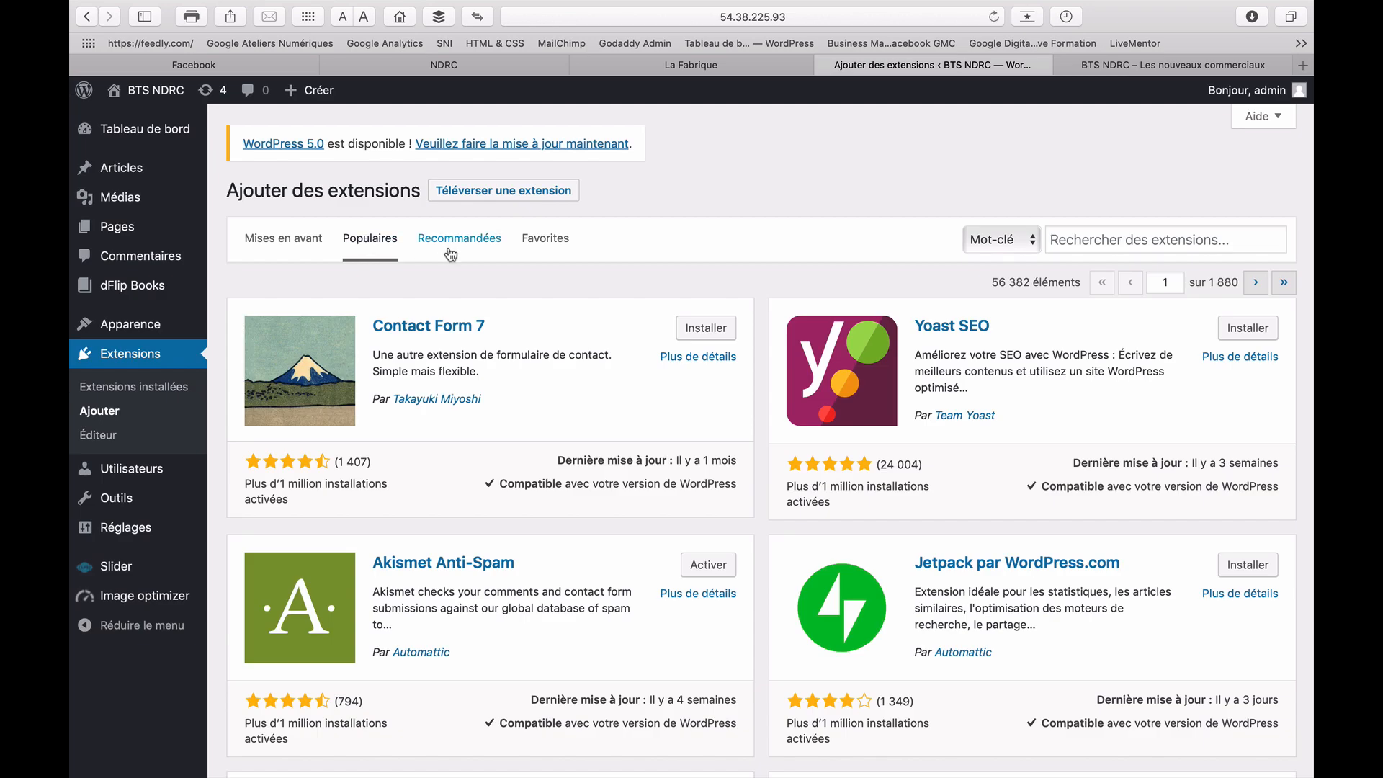
scroll(496, 372, down, 1)
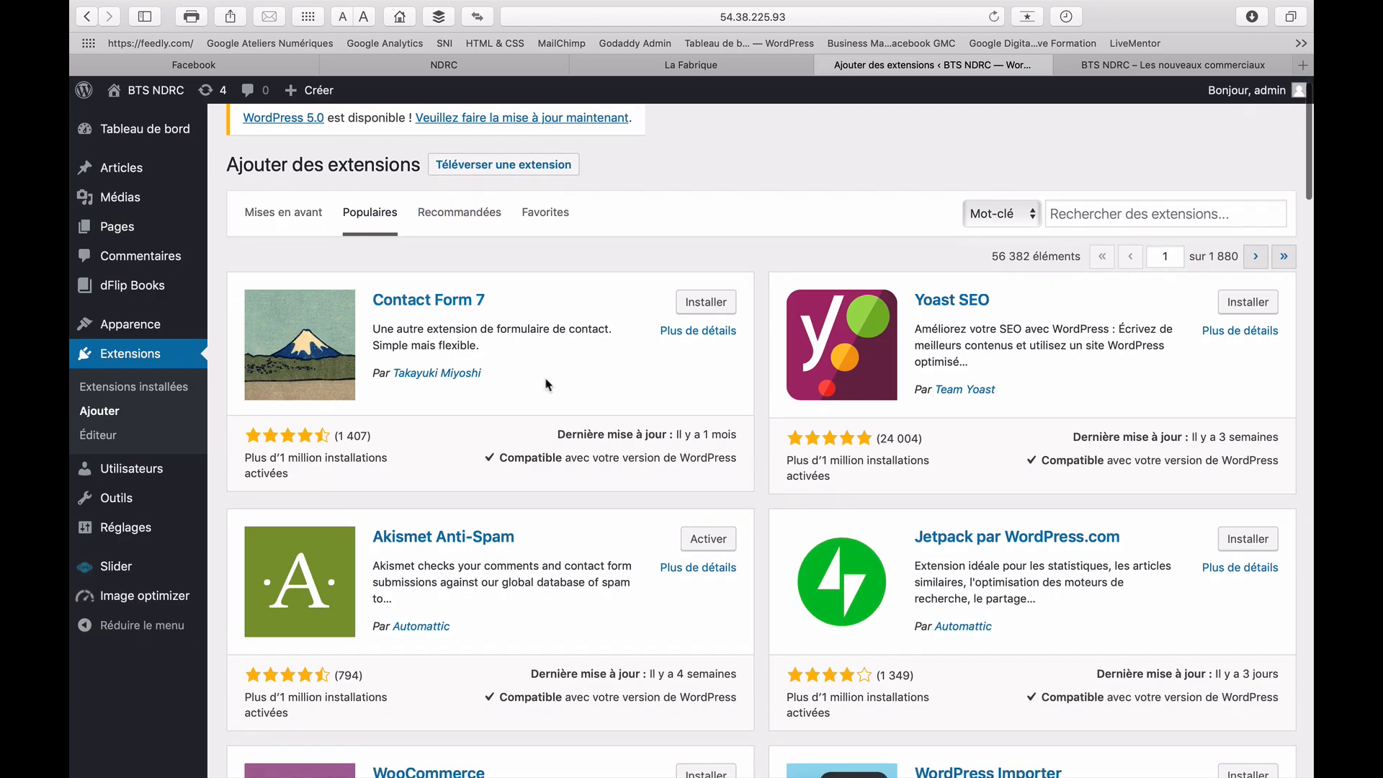
scroll(875, 384, down, 6)
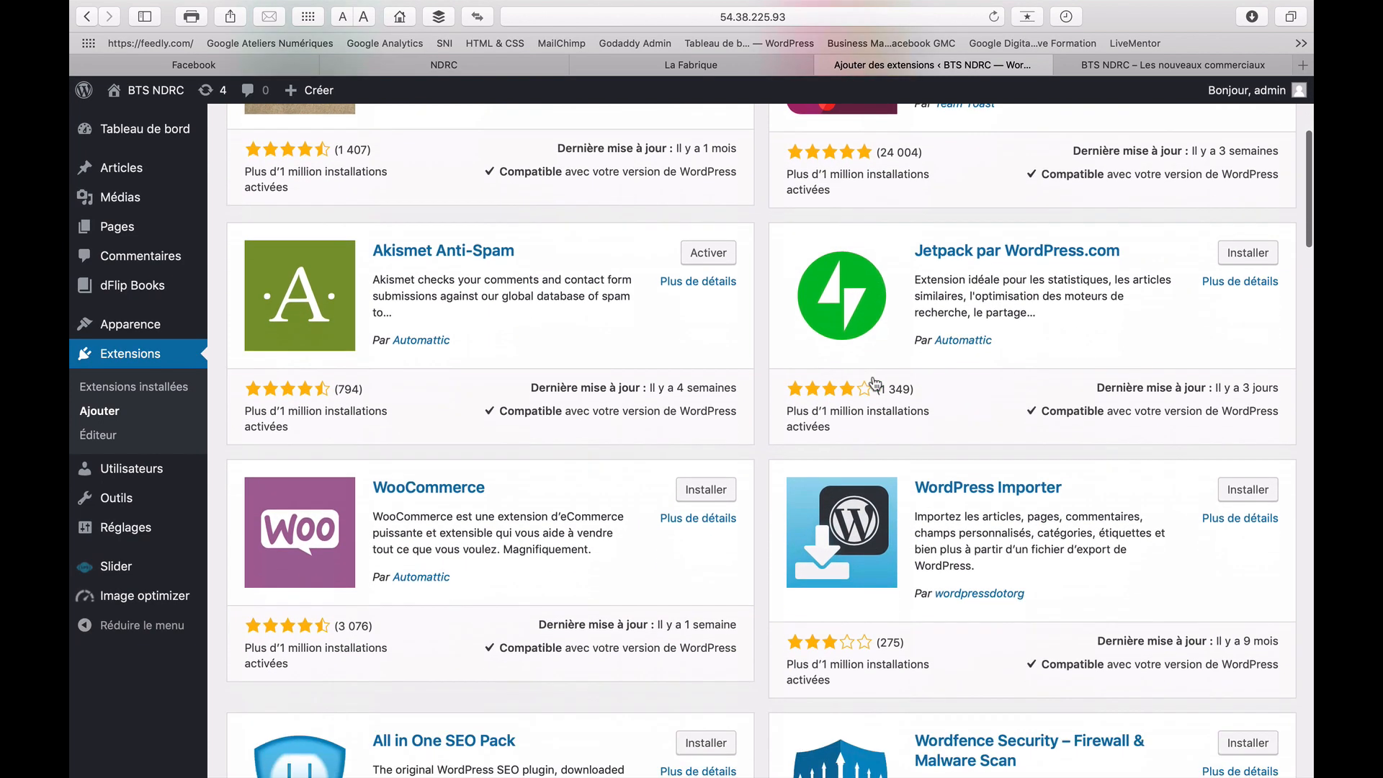
scroll(875, 384, down, 10)
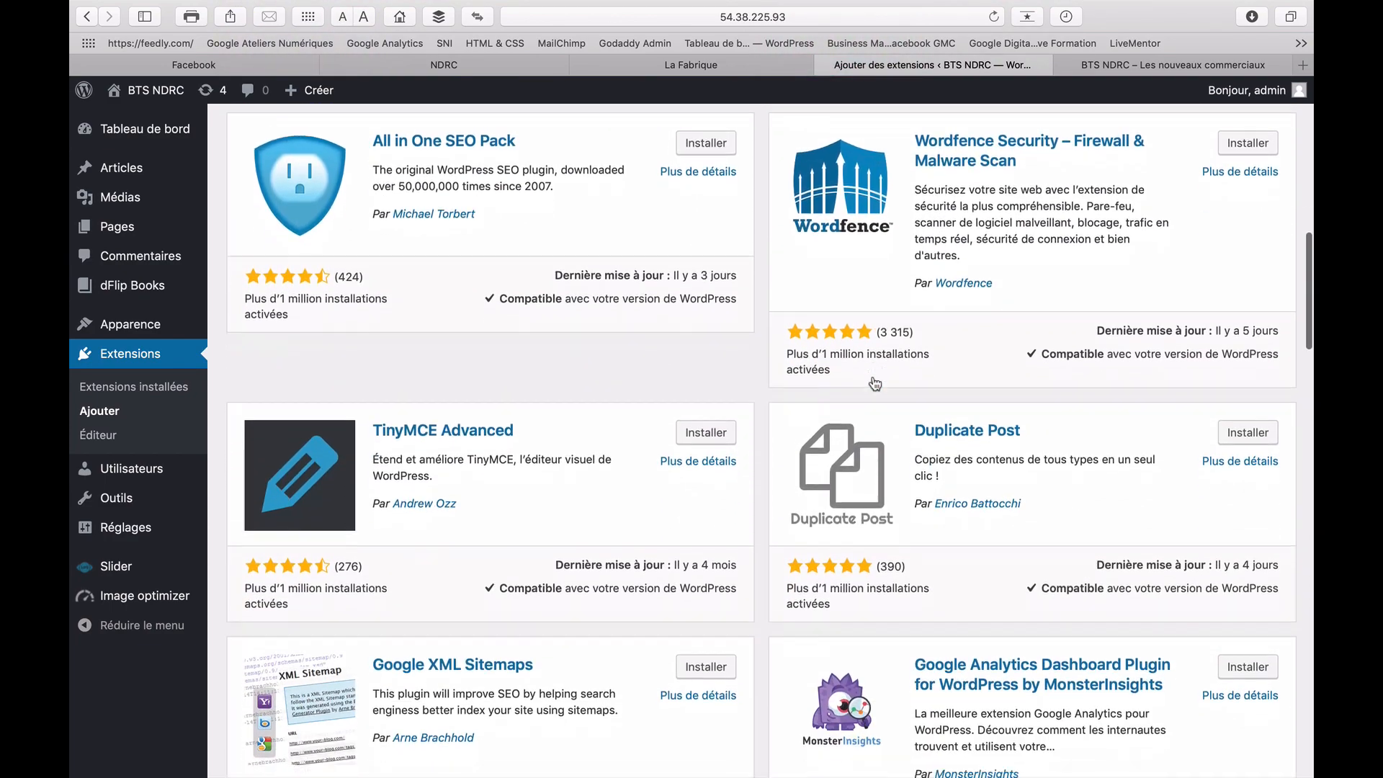
scroll(875, 384, down, 2)
scroll(875, 384, up, 15)
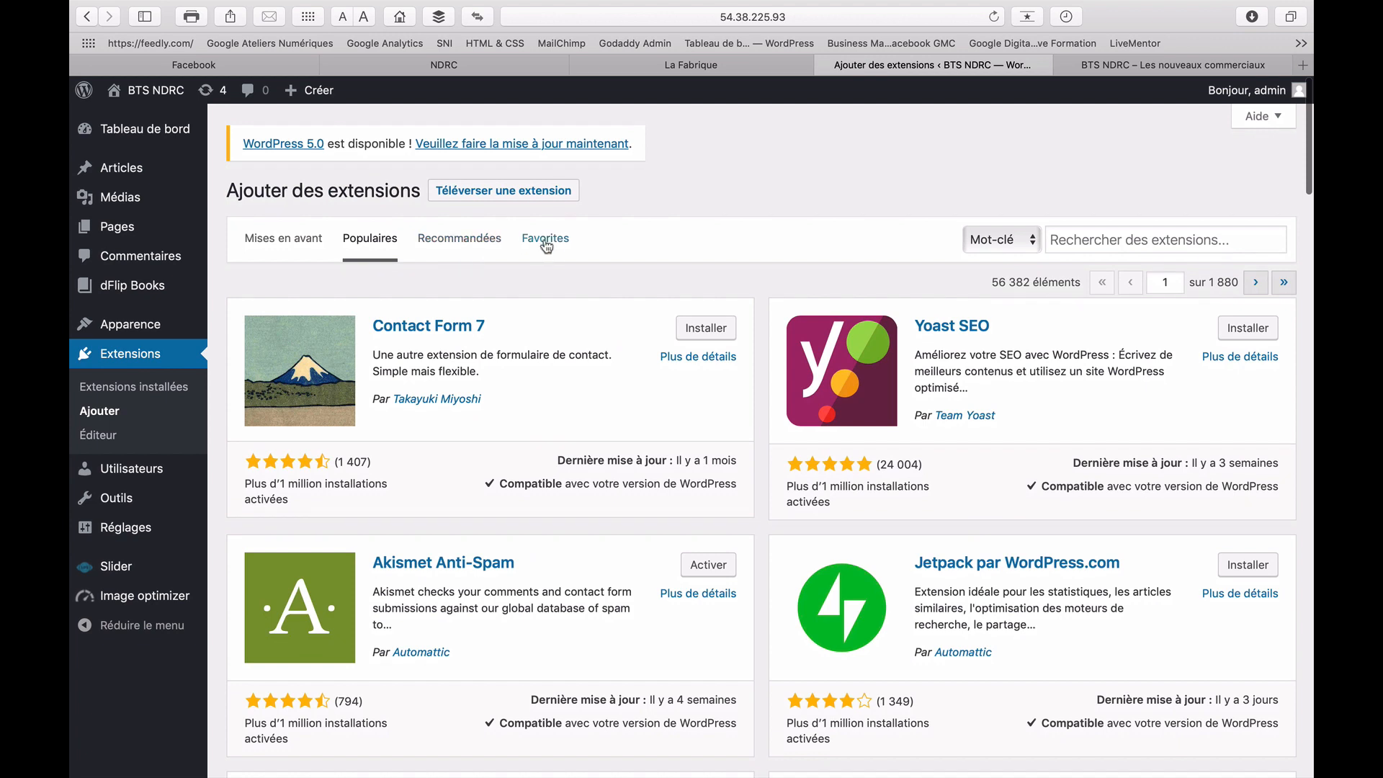
Search the extension directory for "elementor" and show the form for uploading a .zip extension
click(1102, 239)
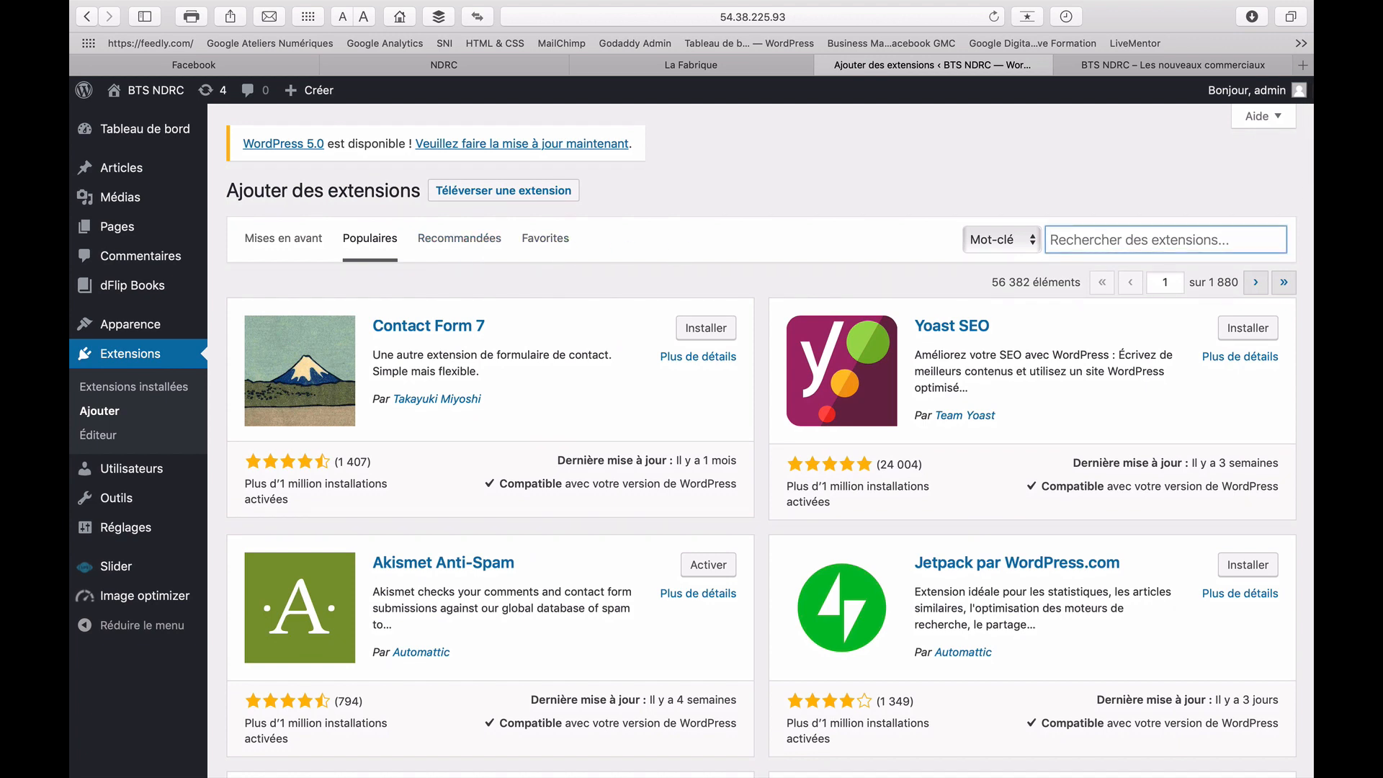
text(elementor)
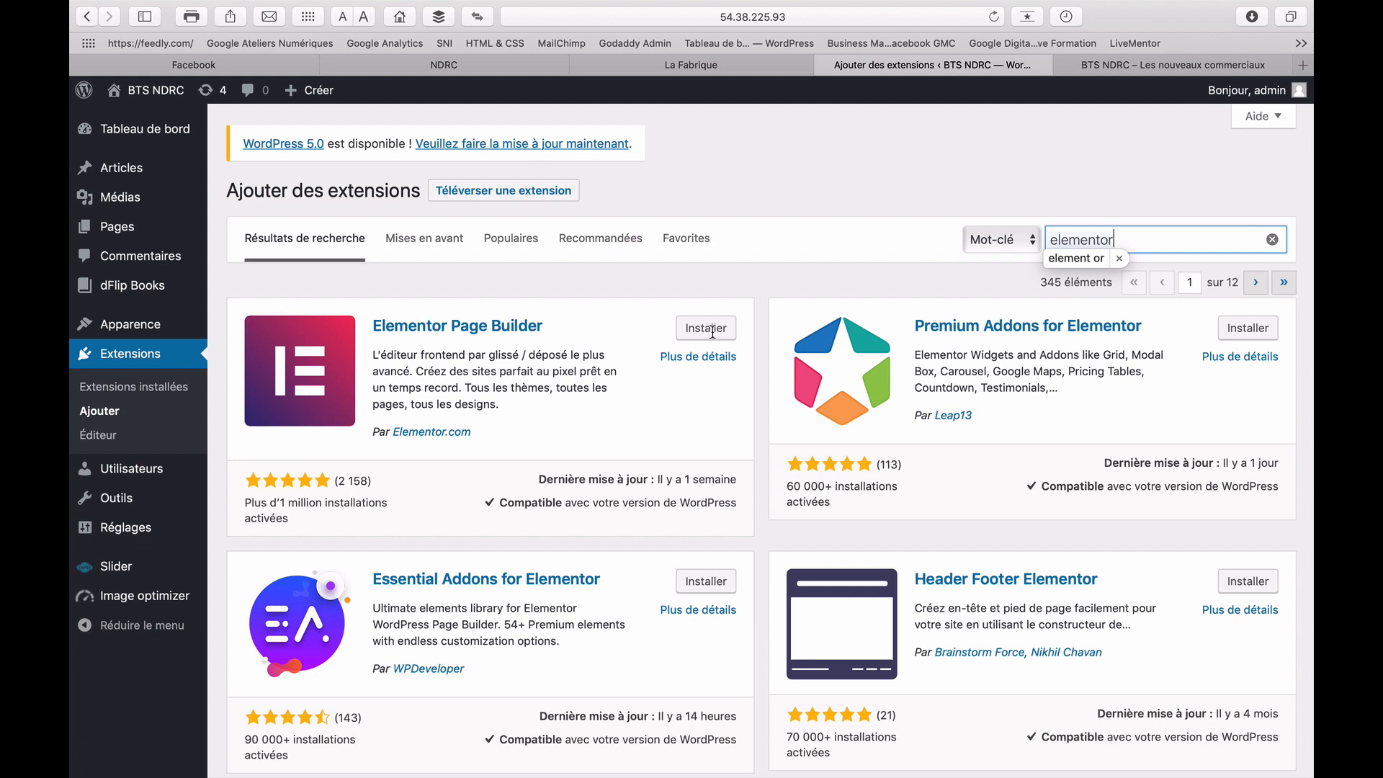
click(646, 327)
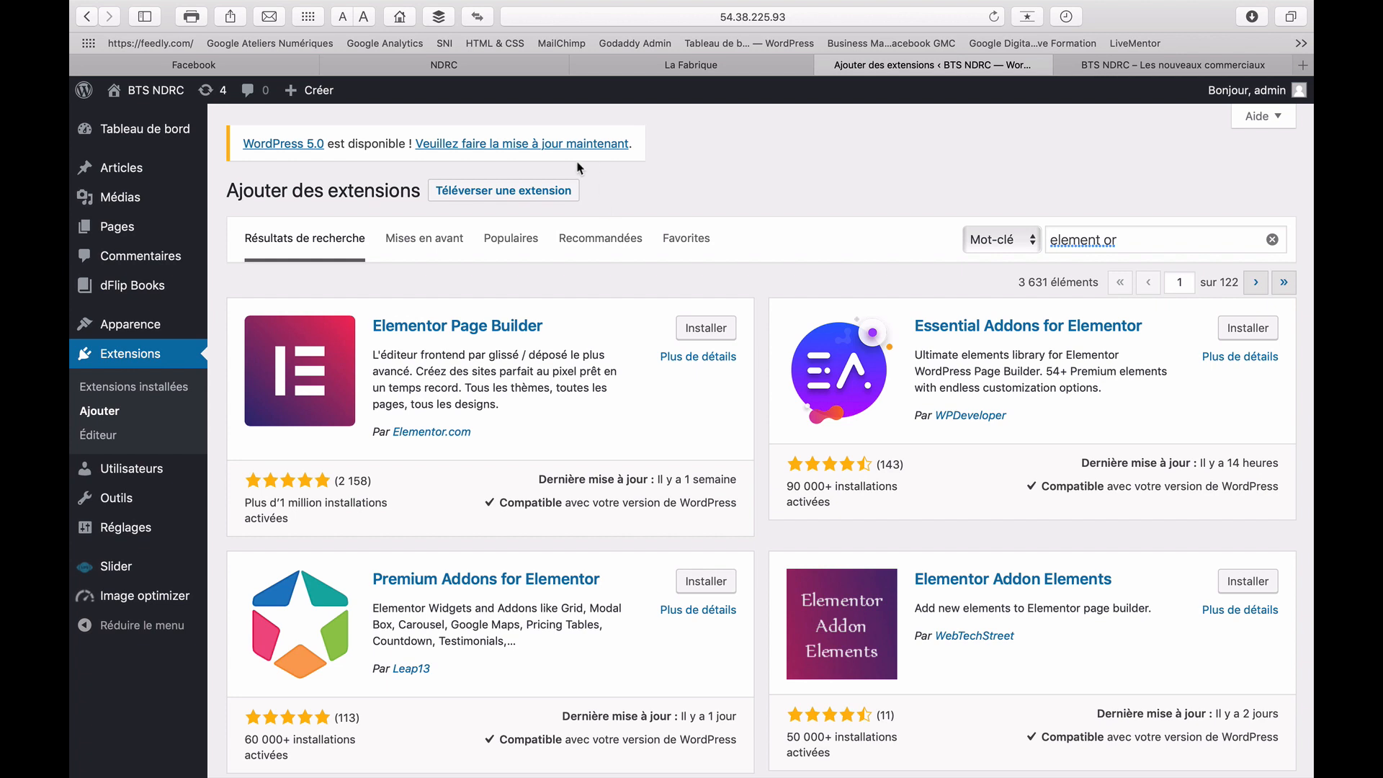
click(539, 192)
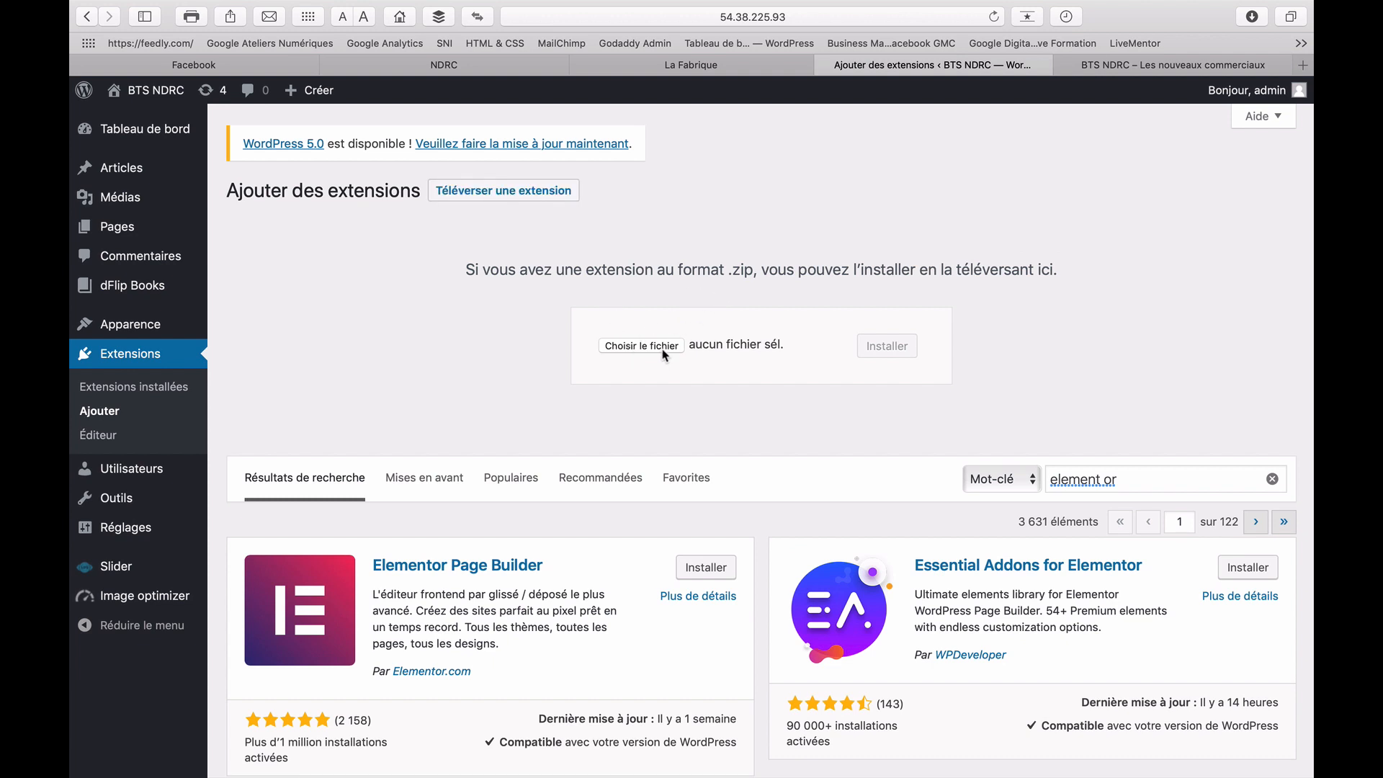
Install and activate the Elementor Page Builder extension from the search results
scroll(711, 572, down, 1)
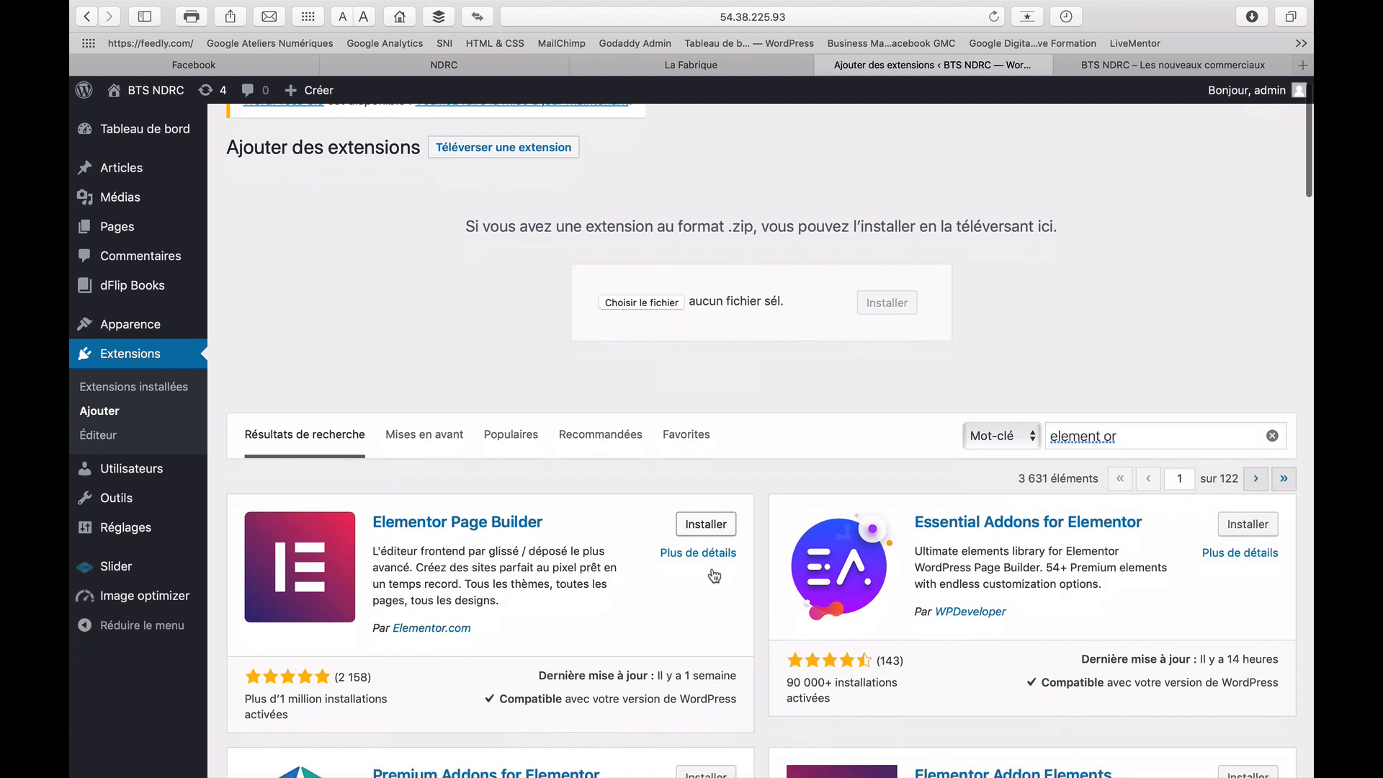
scroll(714, 574, down, 2)
click(703, 427)
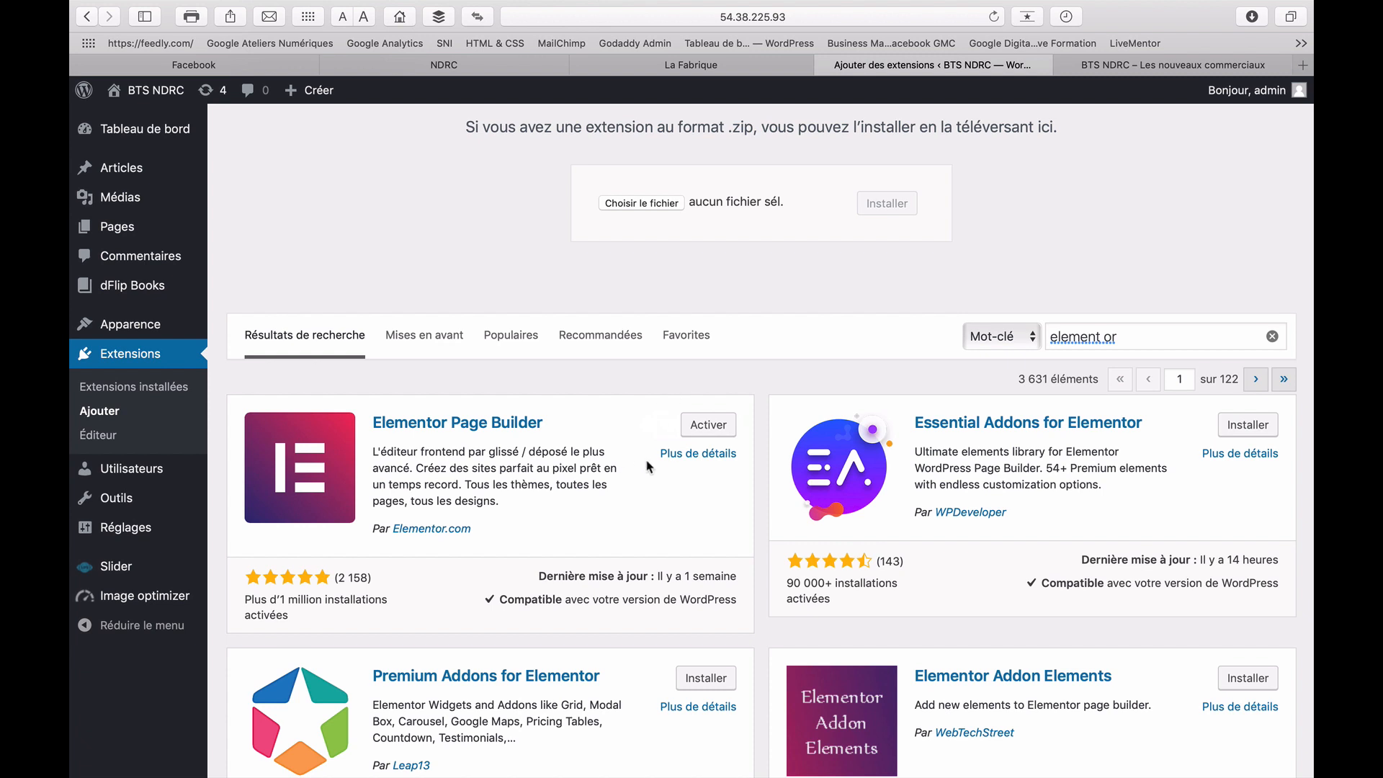
scroll(648, 466, down, 1)
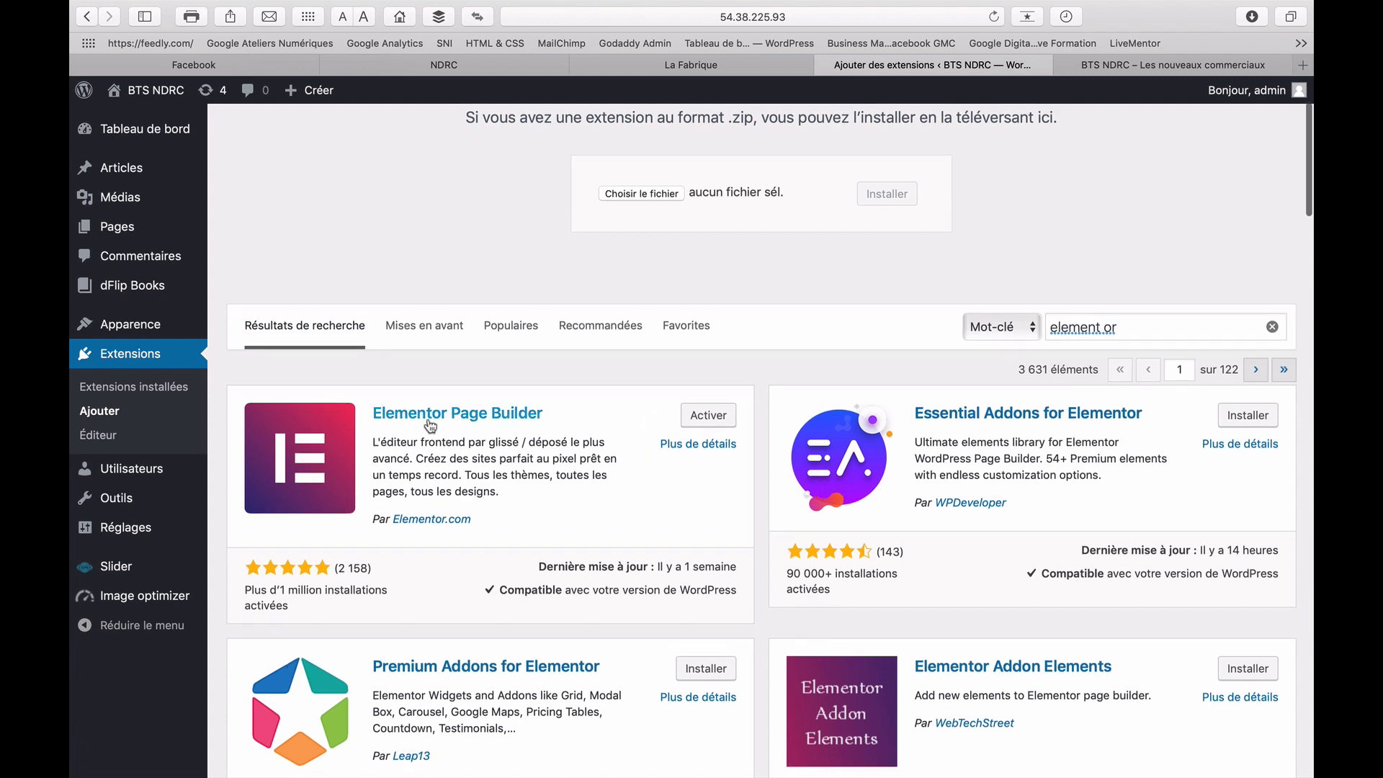
click(711, 417)
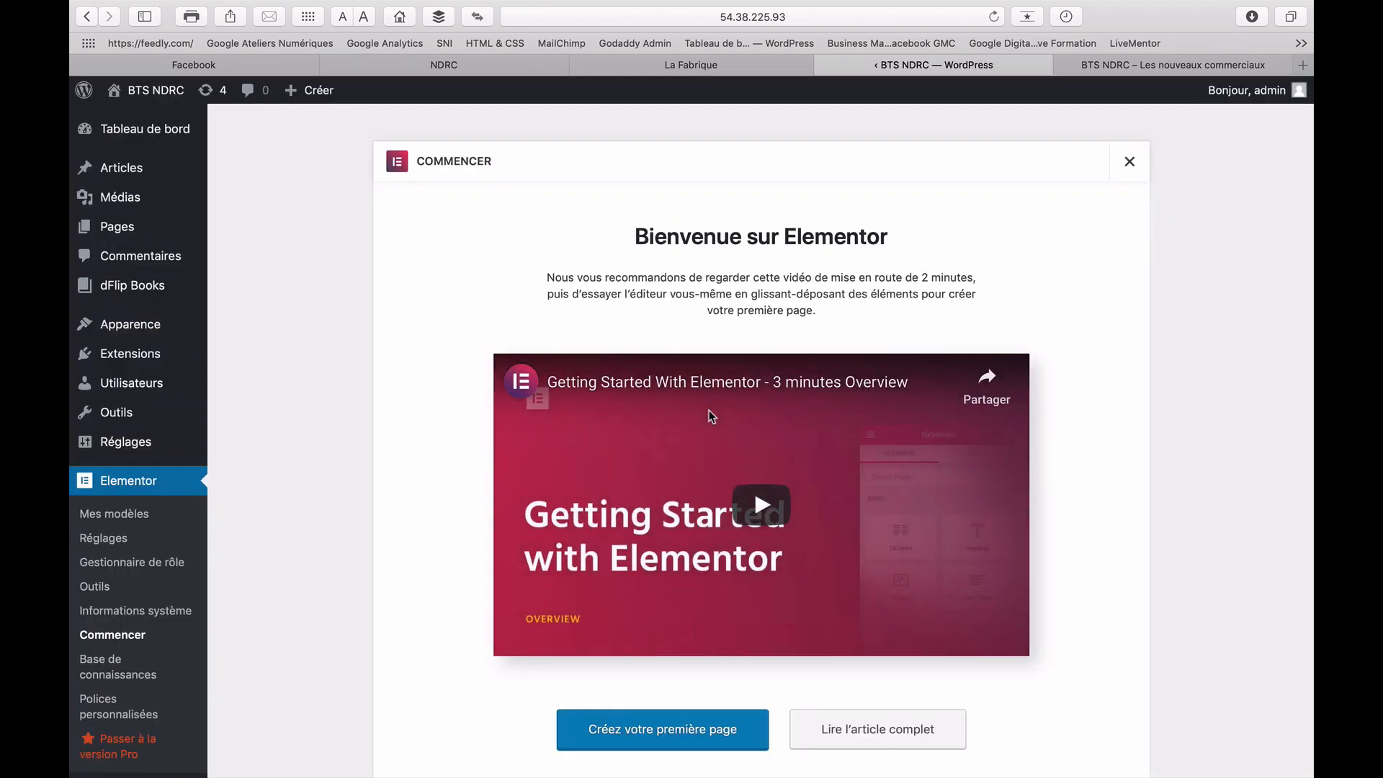
Look over the Elementor welcome page and close it
scroll(708, 411, down, 2)
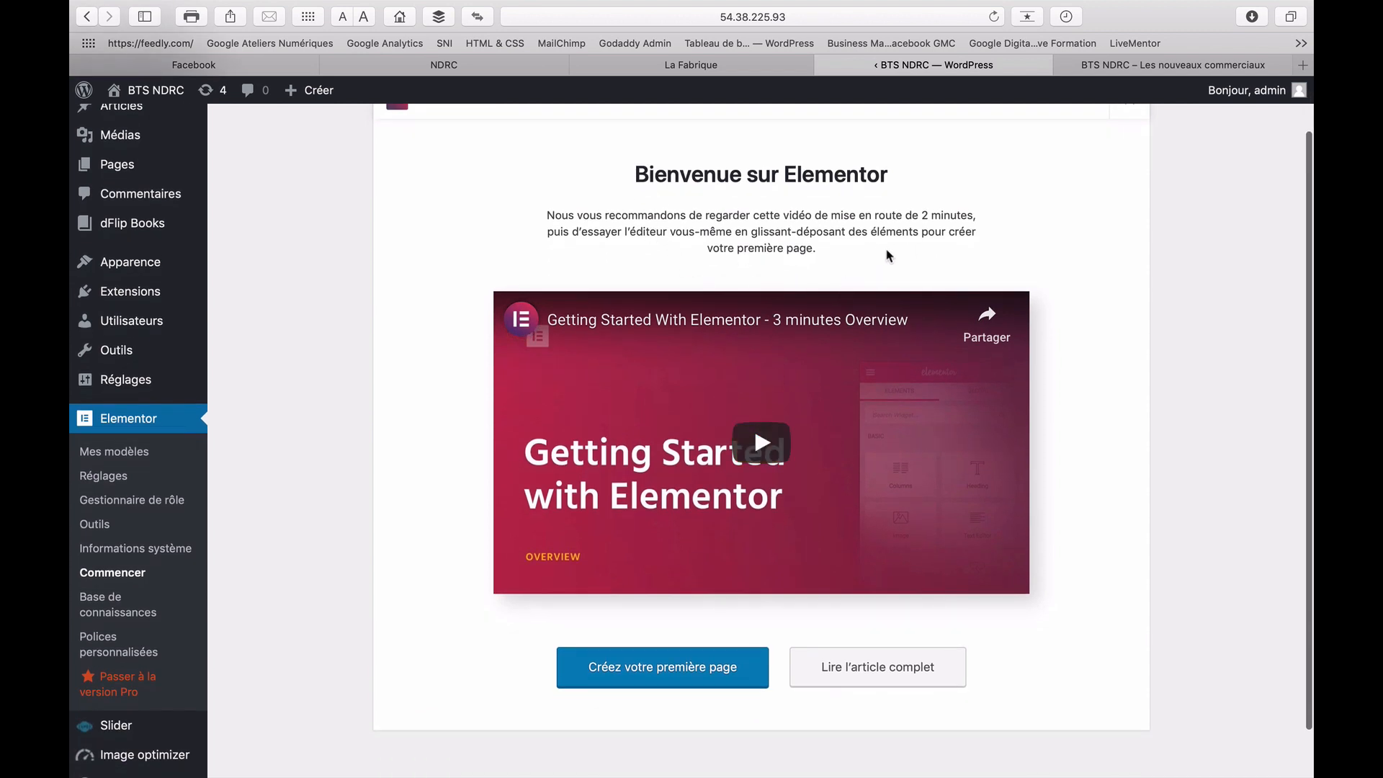
scroll(889, 260, down, 3)
scroll(885, 272, up, 2)
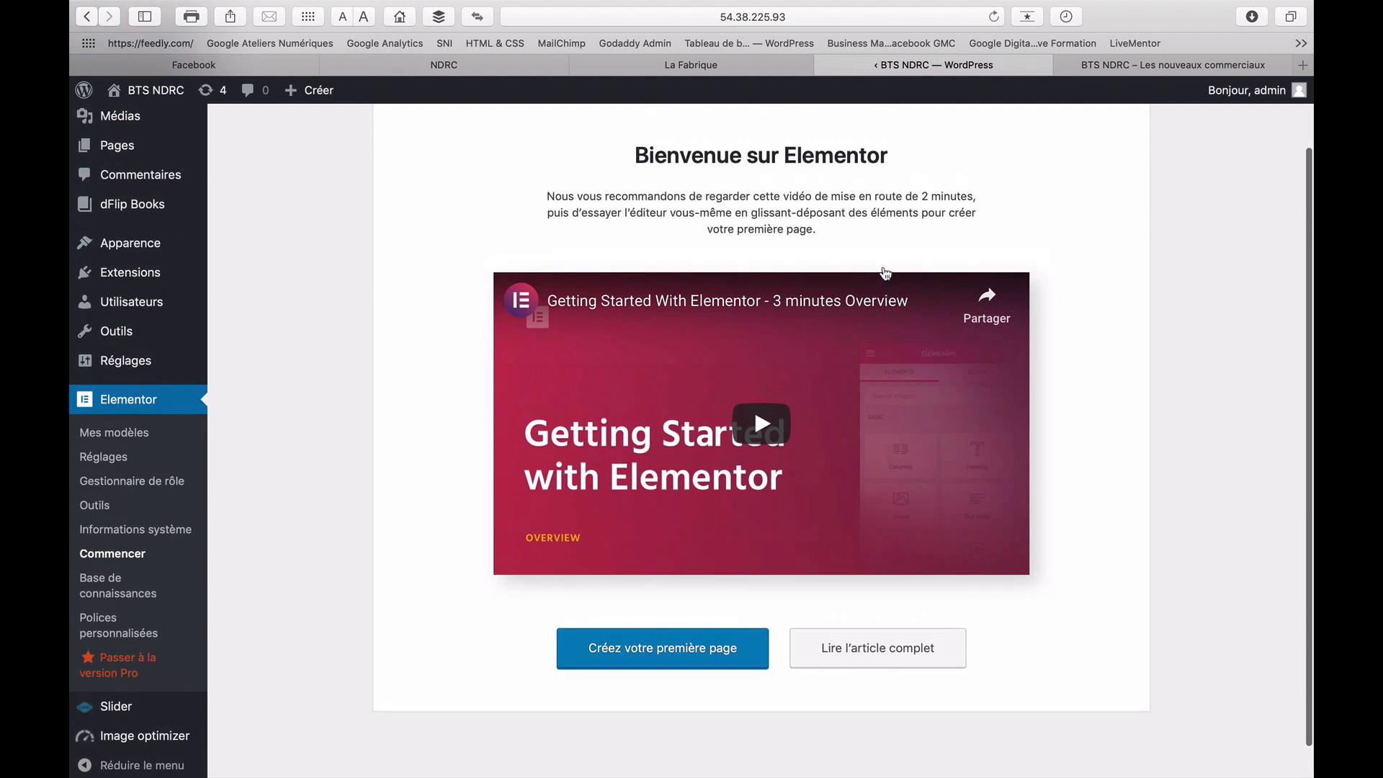
scroll(885, 272, up, 1)
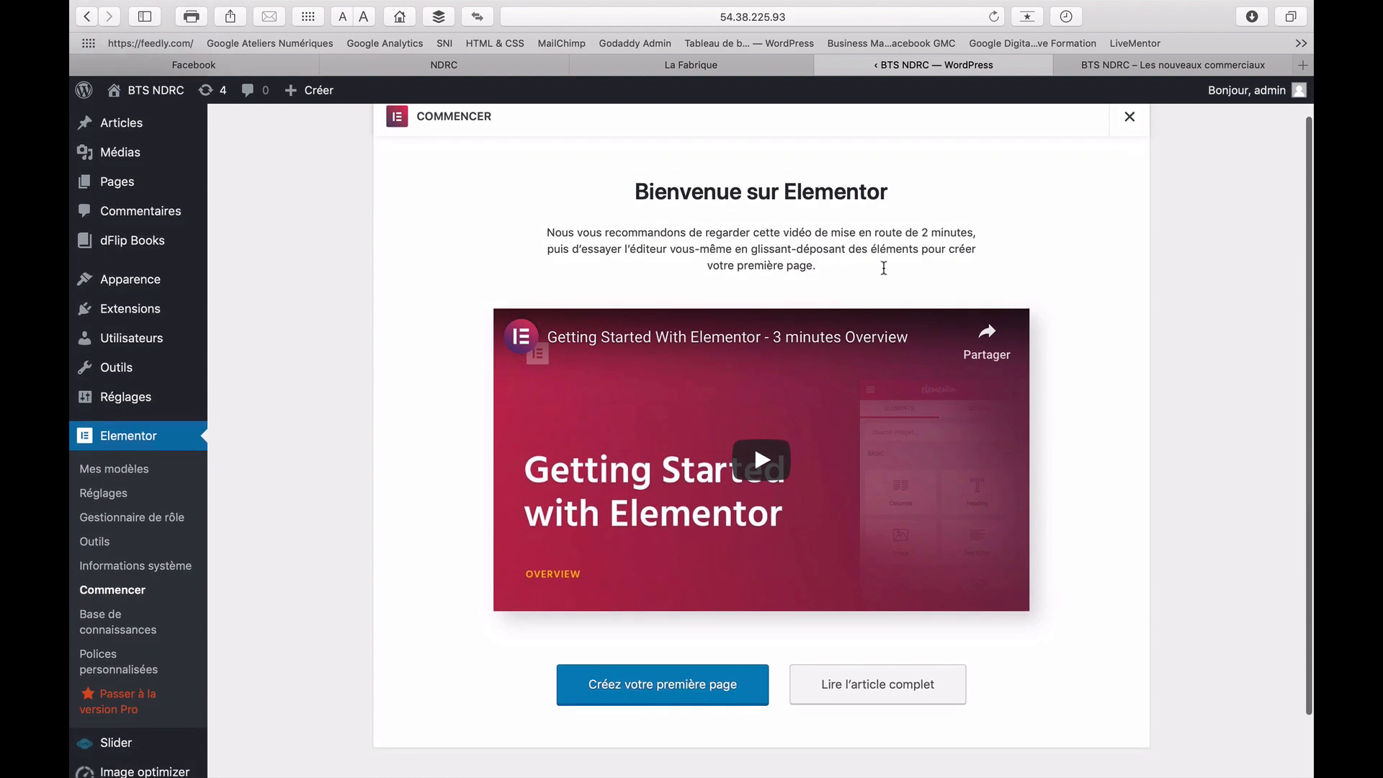
scroll(886, 272, up, 2)
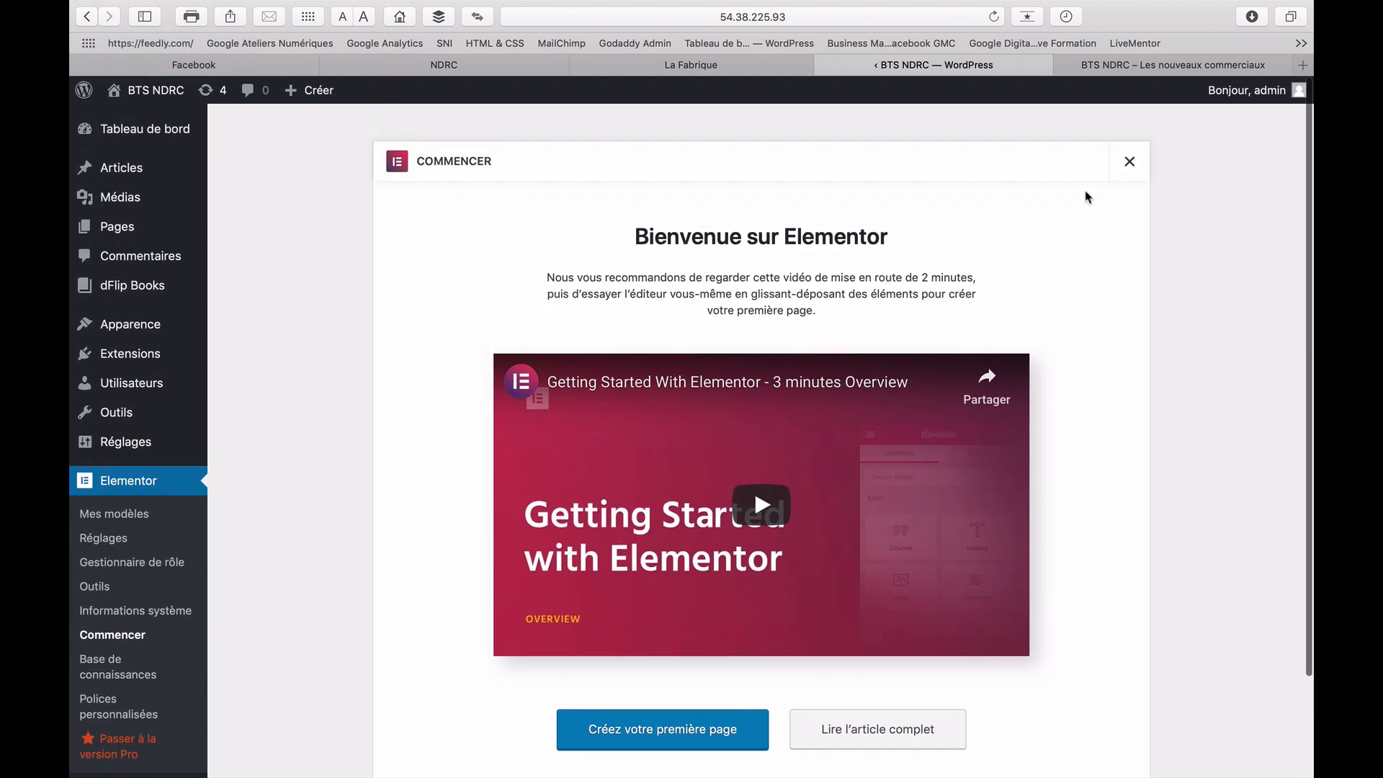
click(1128, 163)
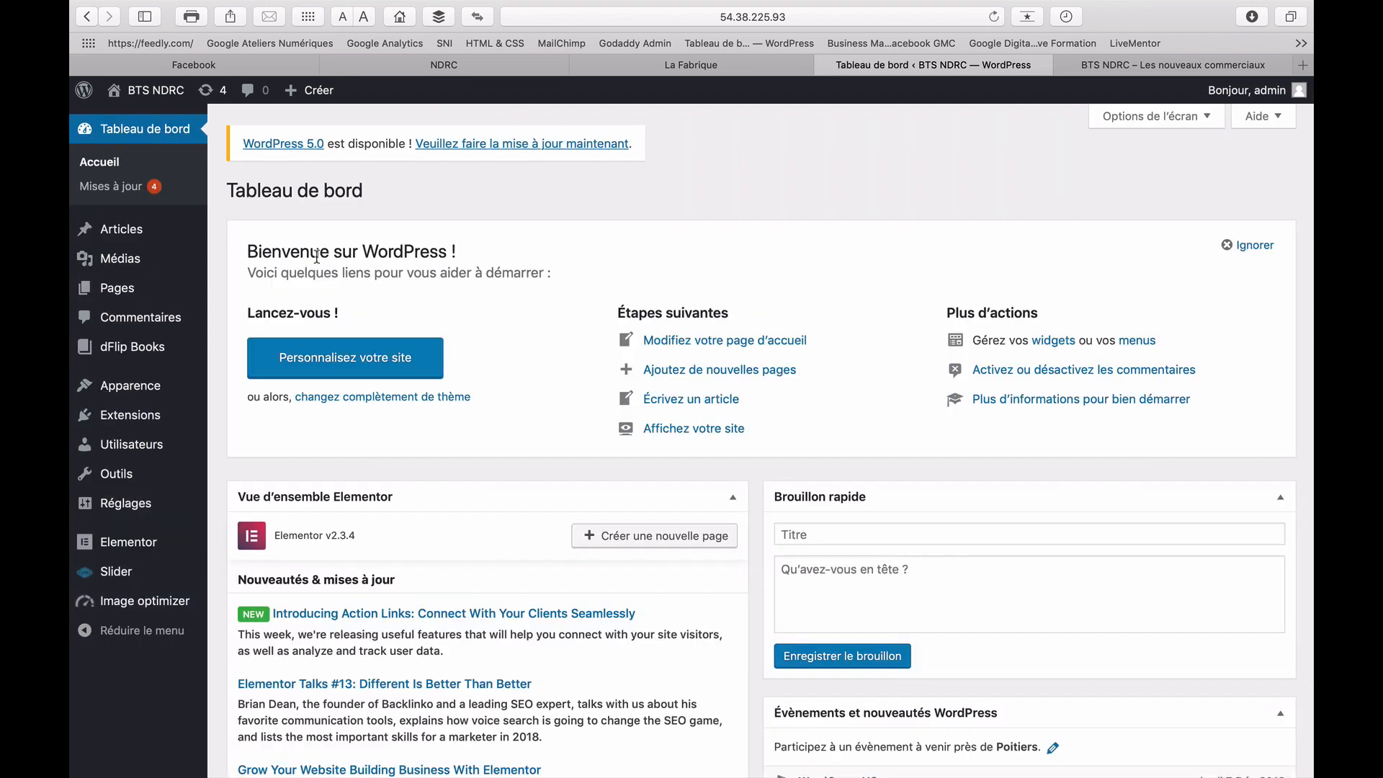
Check Elementor's admin submenu entries and its listing among the installed extensions
mouse_move(124, 544)
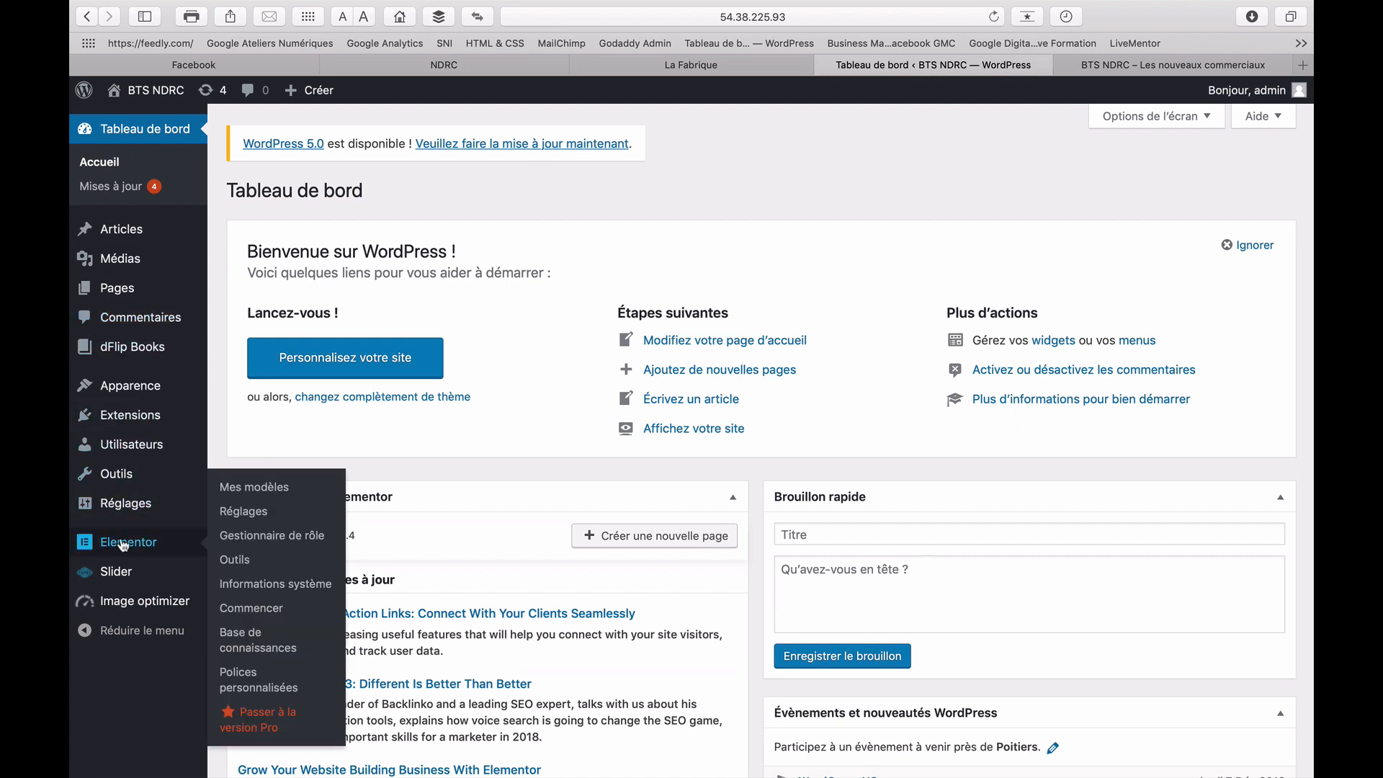
scroll(124, 544, down, 3)
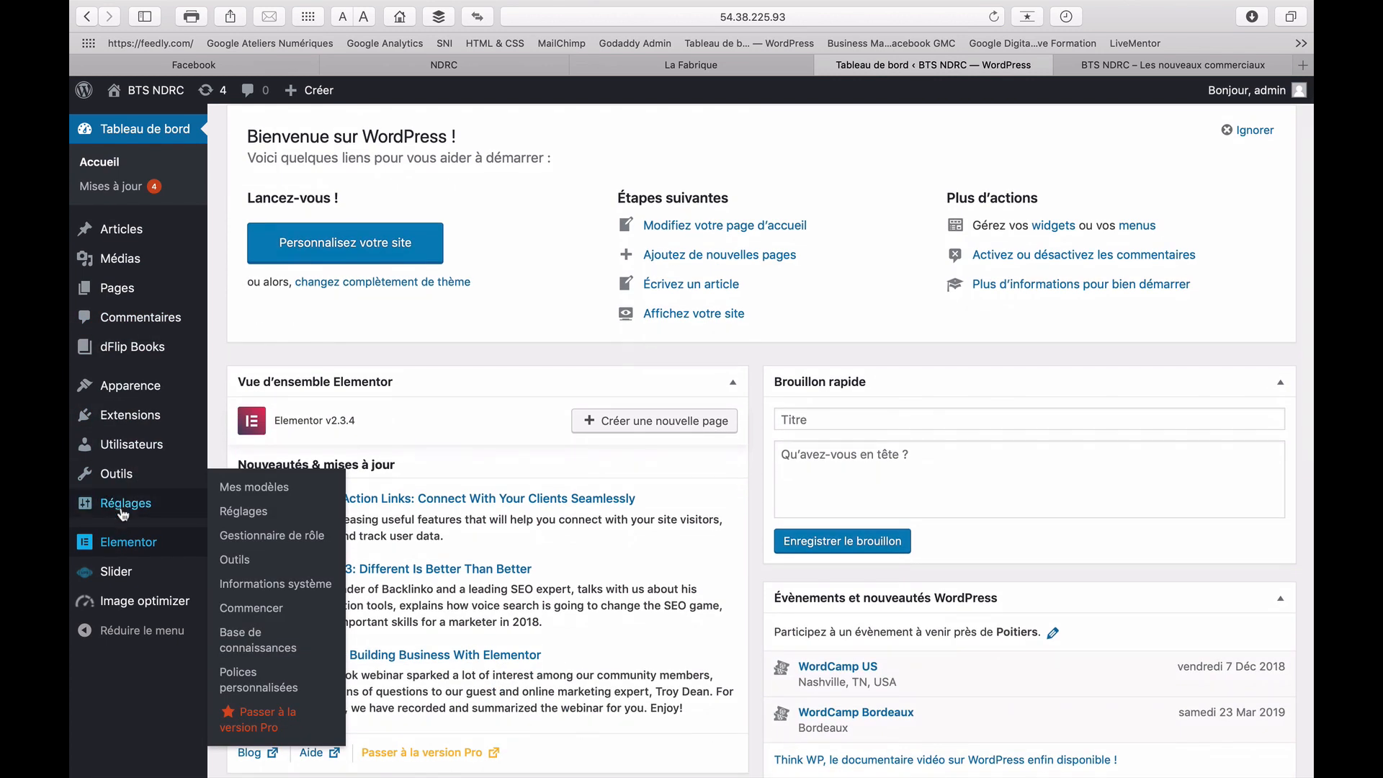
click(132, 418)
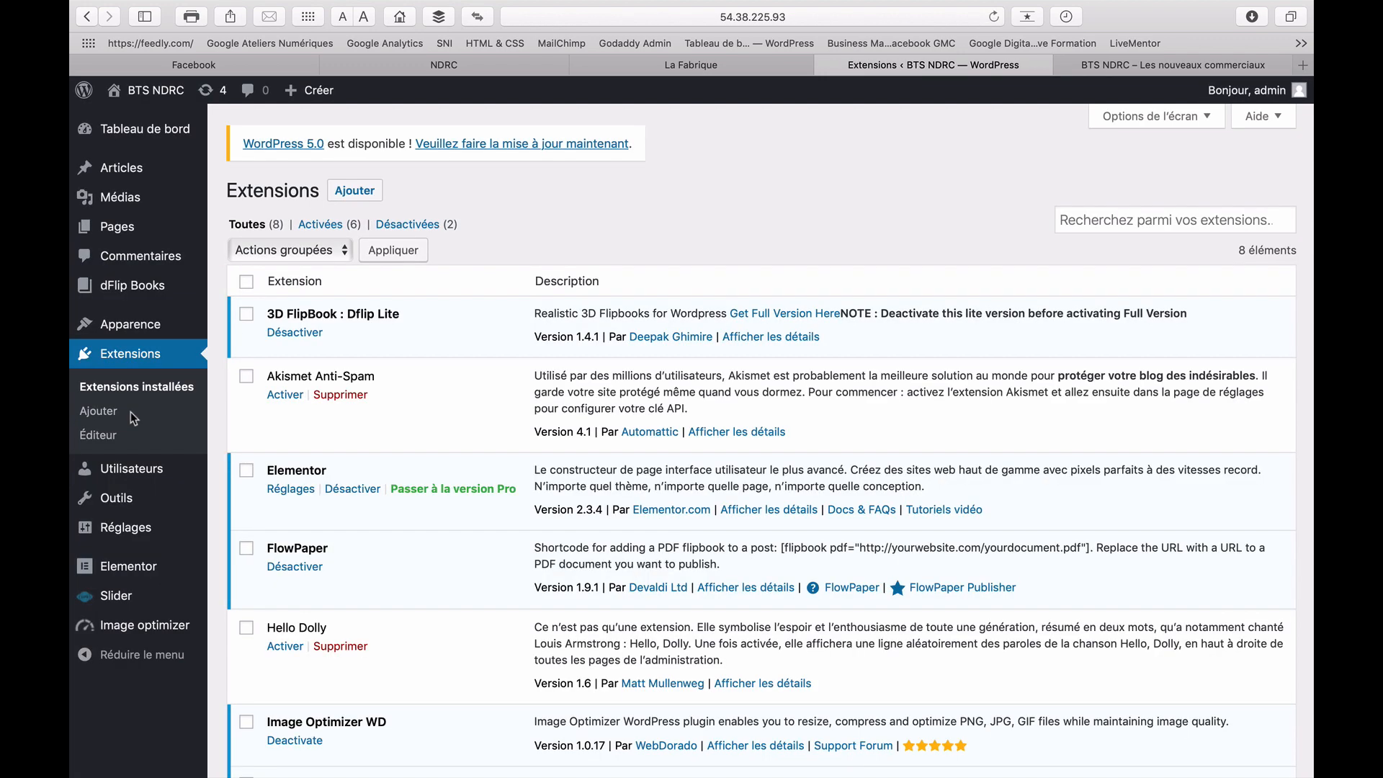
scroll(337, 443, down, 2)
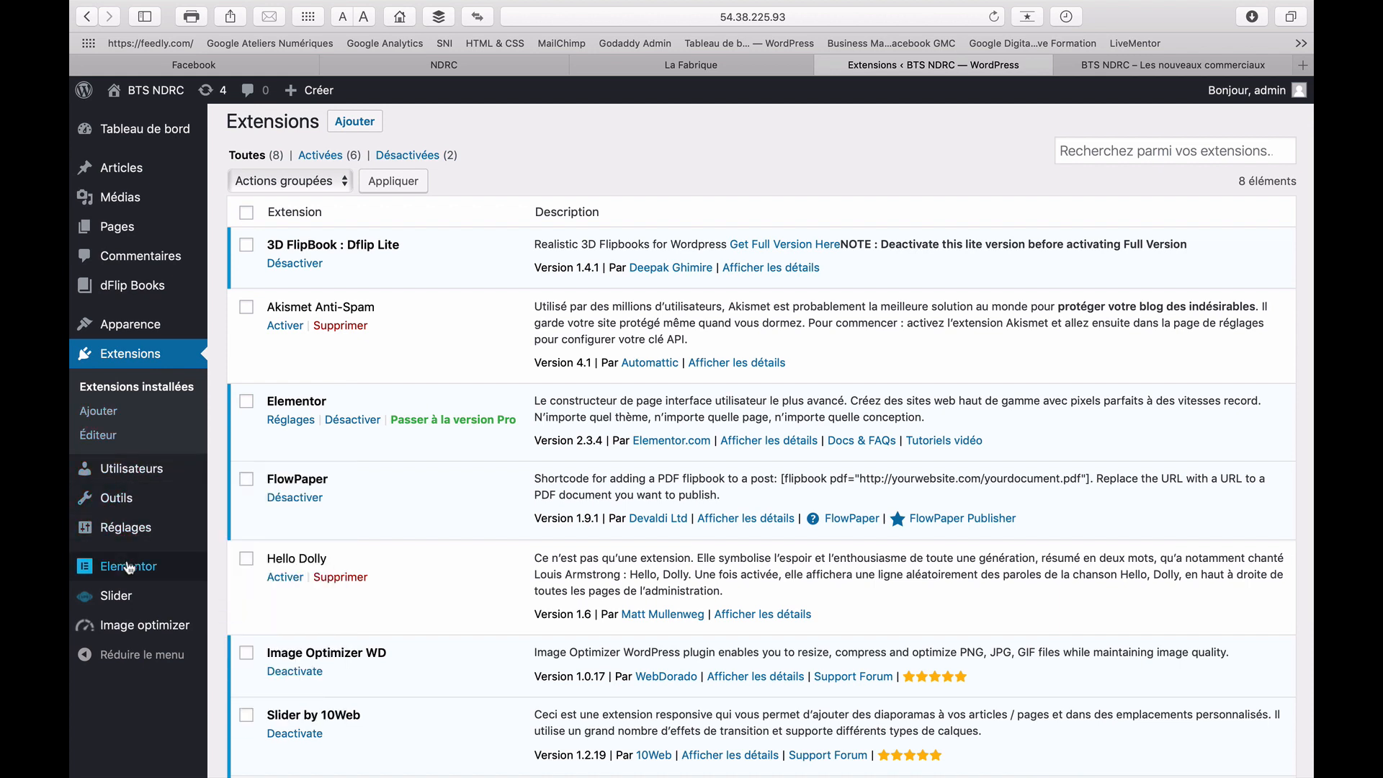
mouse_move(128, 568)
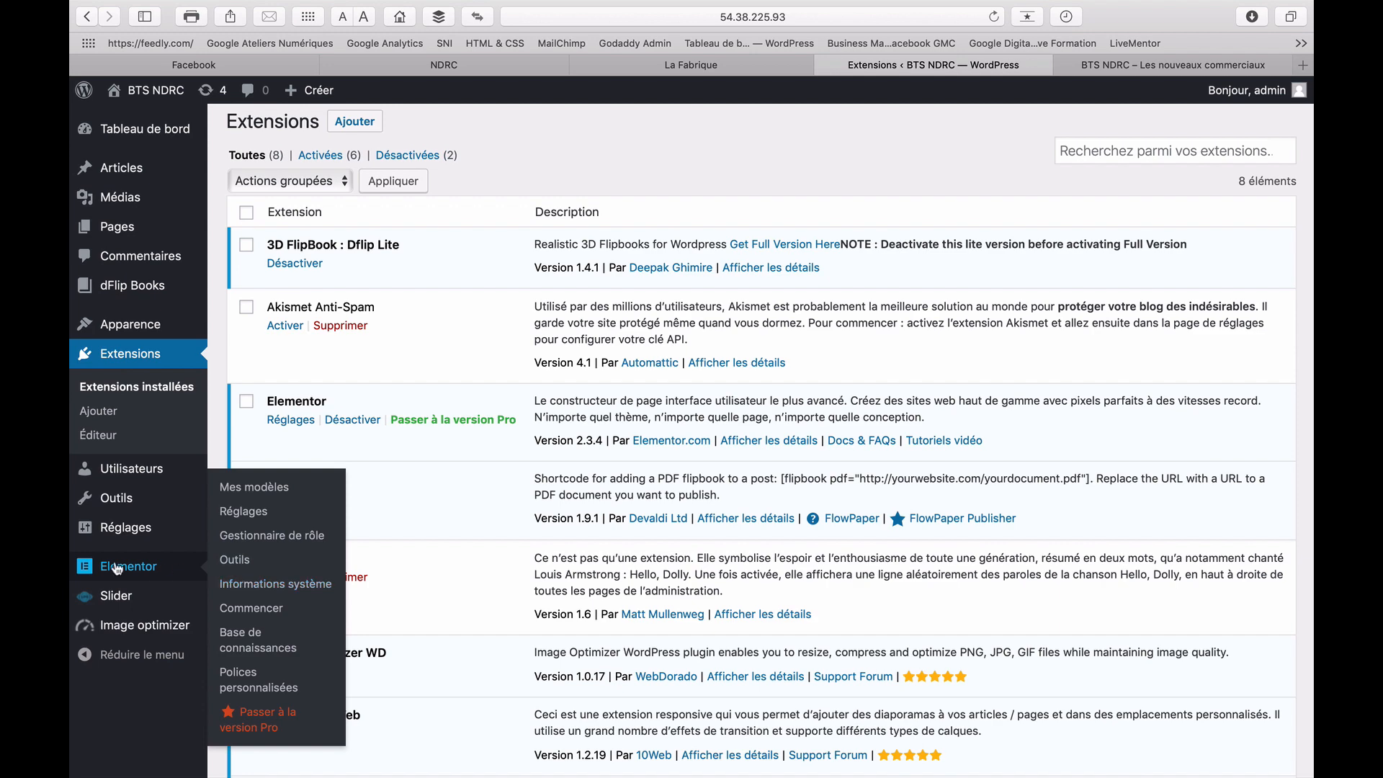
mouse_move(178, 533)
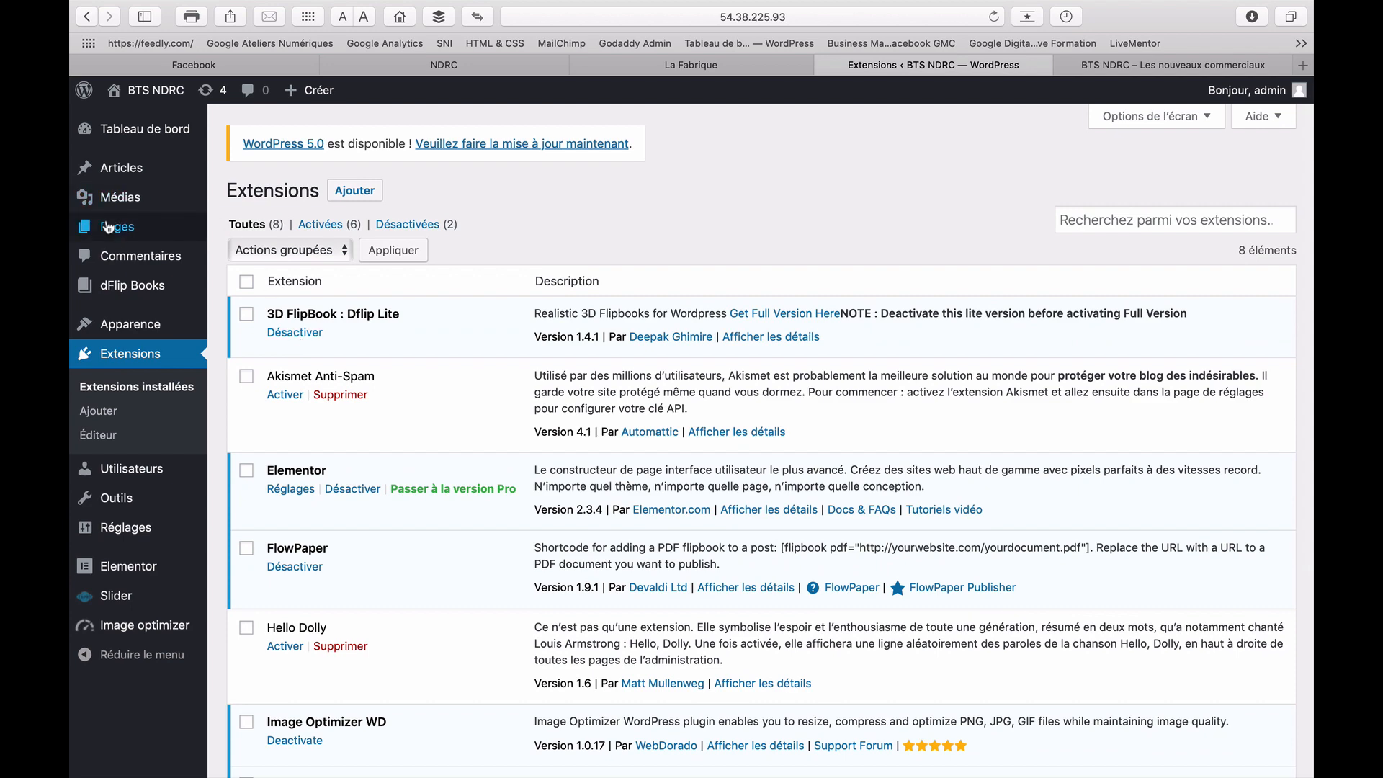
Open the Accueil page from the site's page list and edit it with Elementor
click(106, 227)
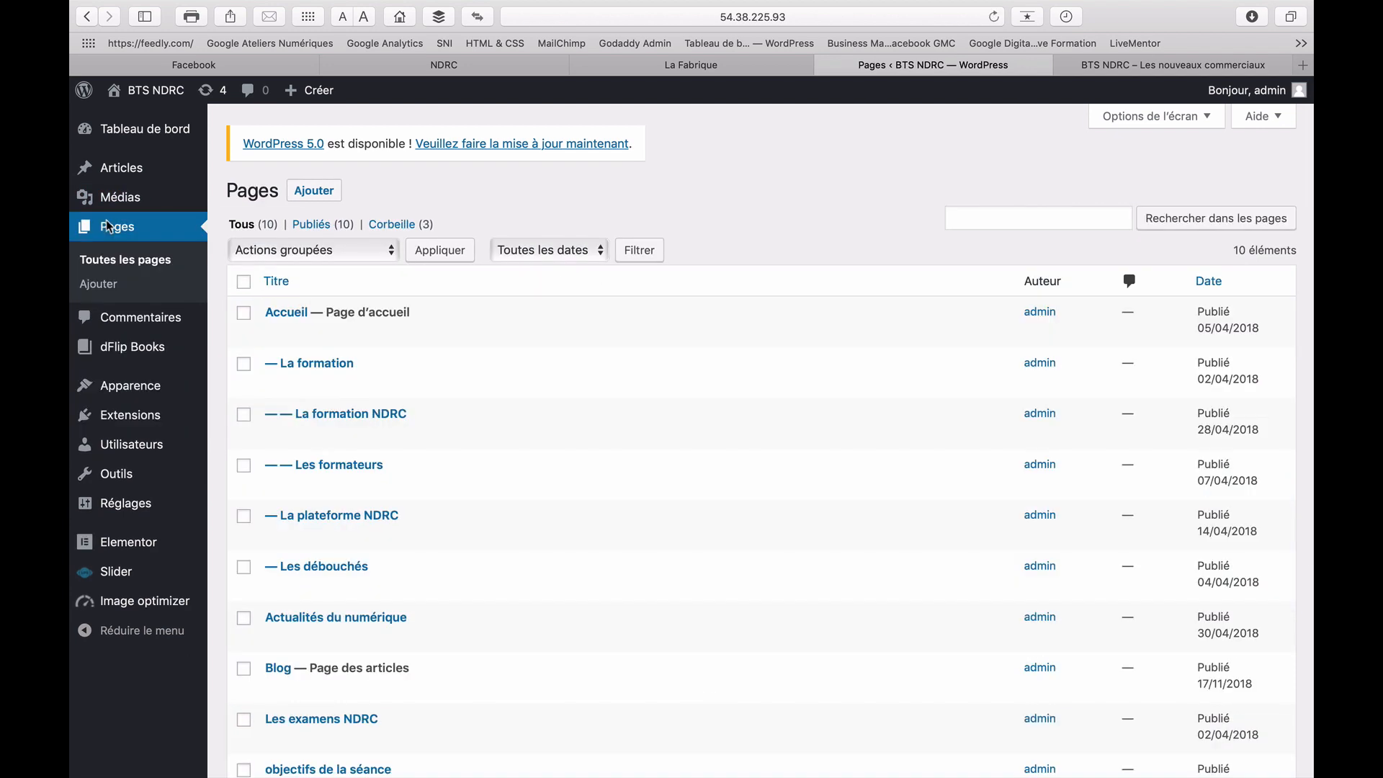
click(296, 313)
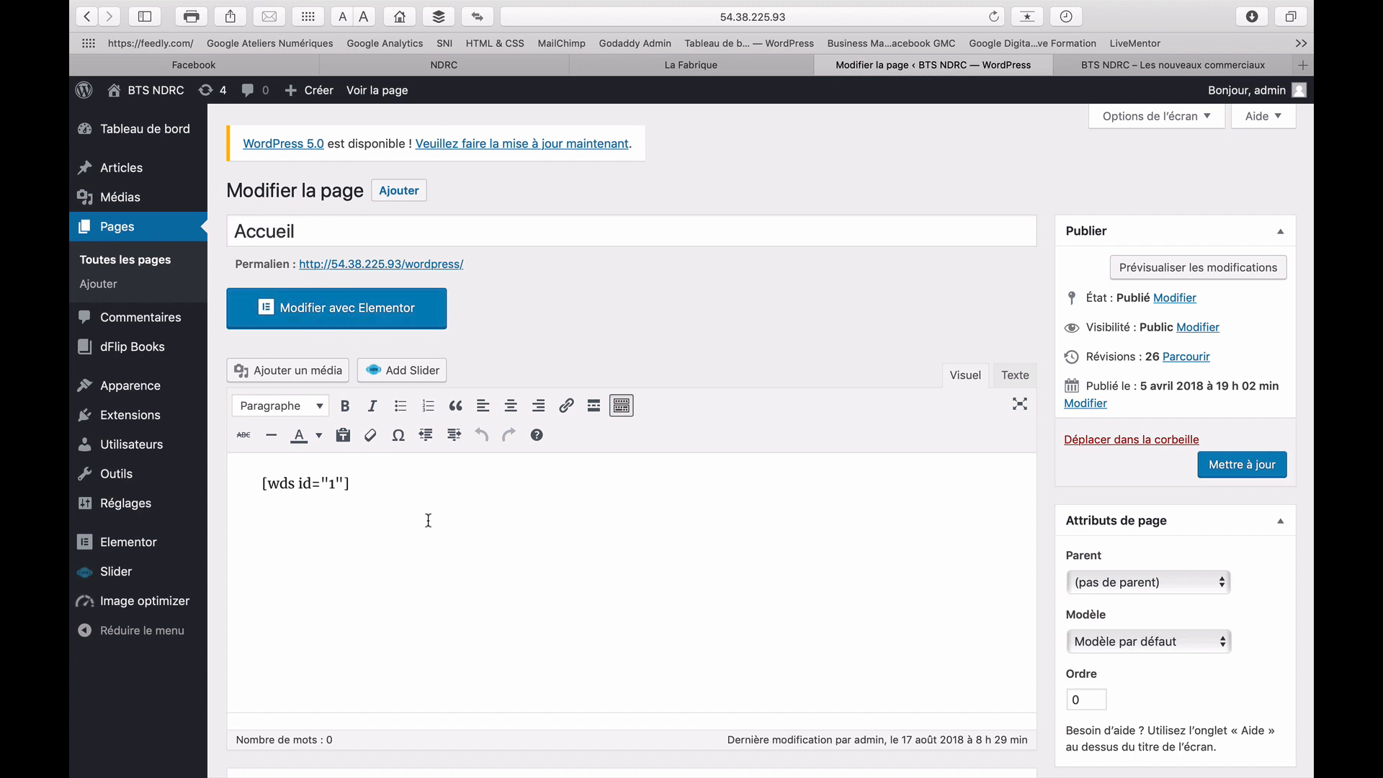
scroll(426, 519, down, 2)
scroll(404, 469, up, 2)
click(389, 307)
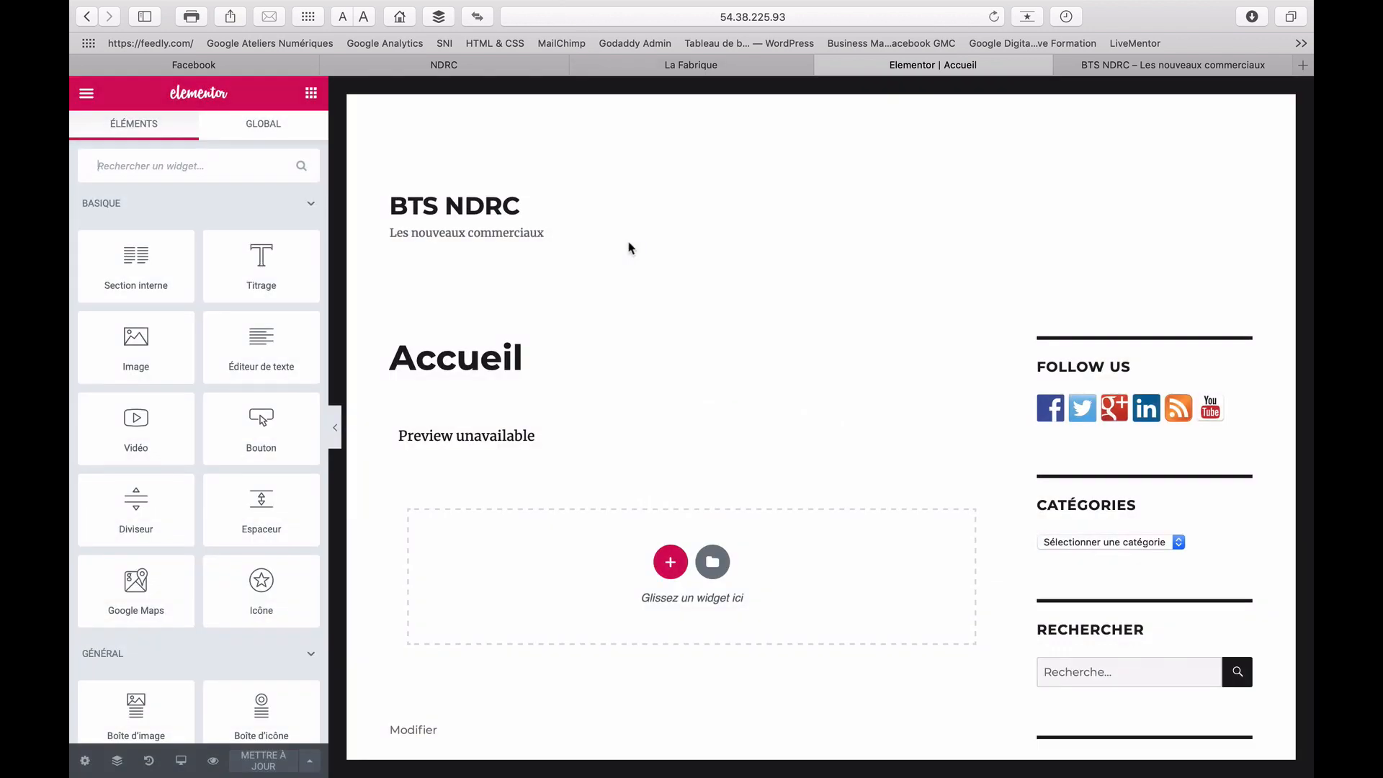
Examine the Accueil page preview and the drop area for widgets in the Elementor editor
scroll(631, 249, down, 7)
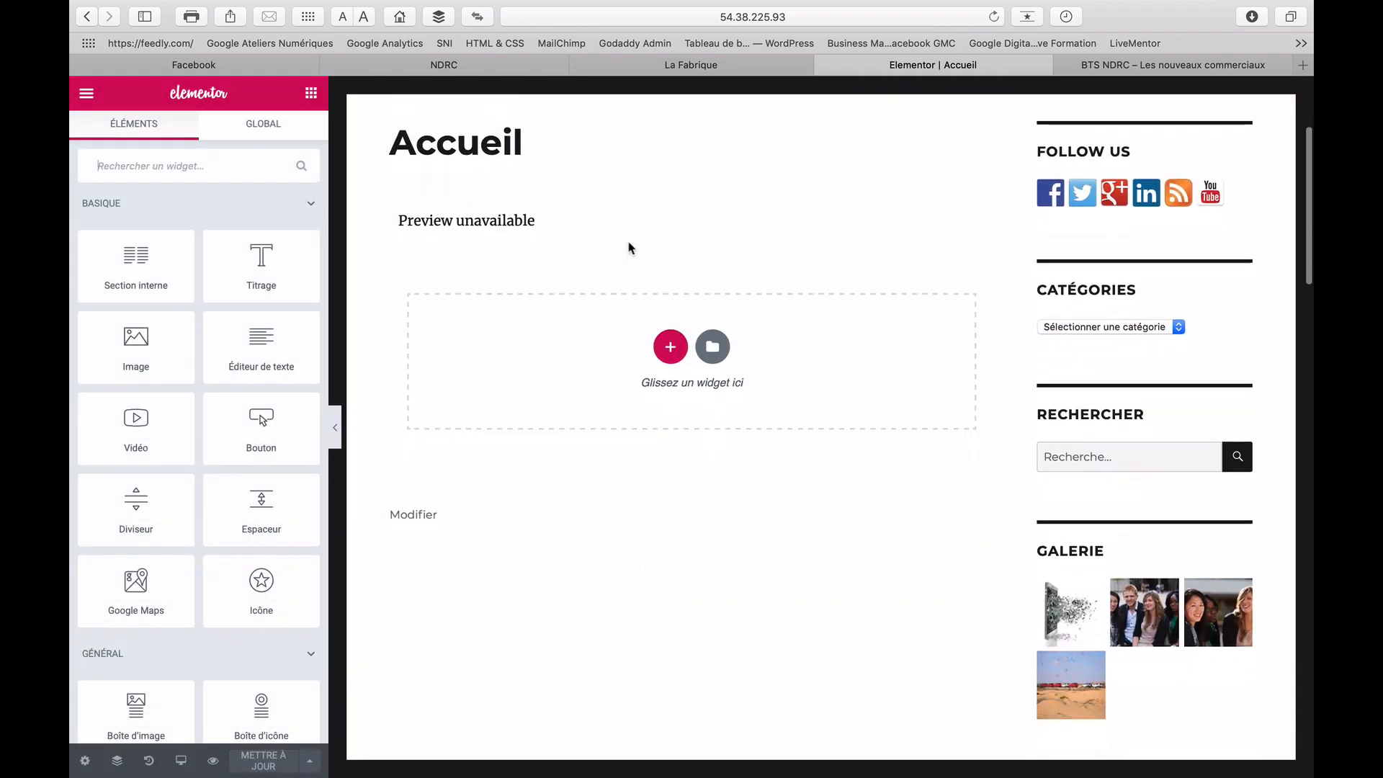
scroll(631, 249, up, 7)
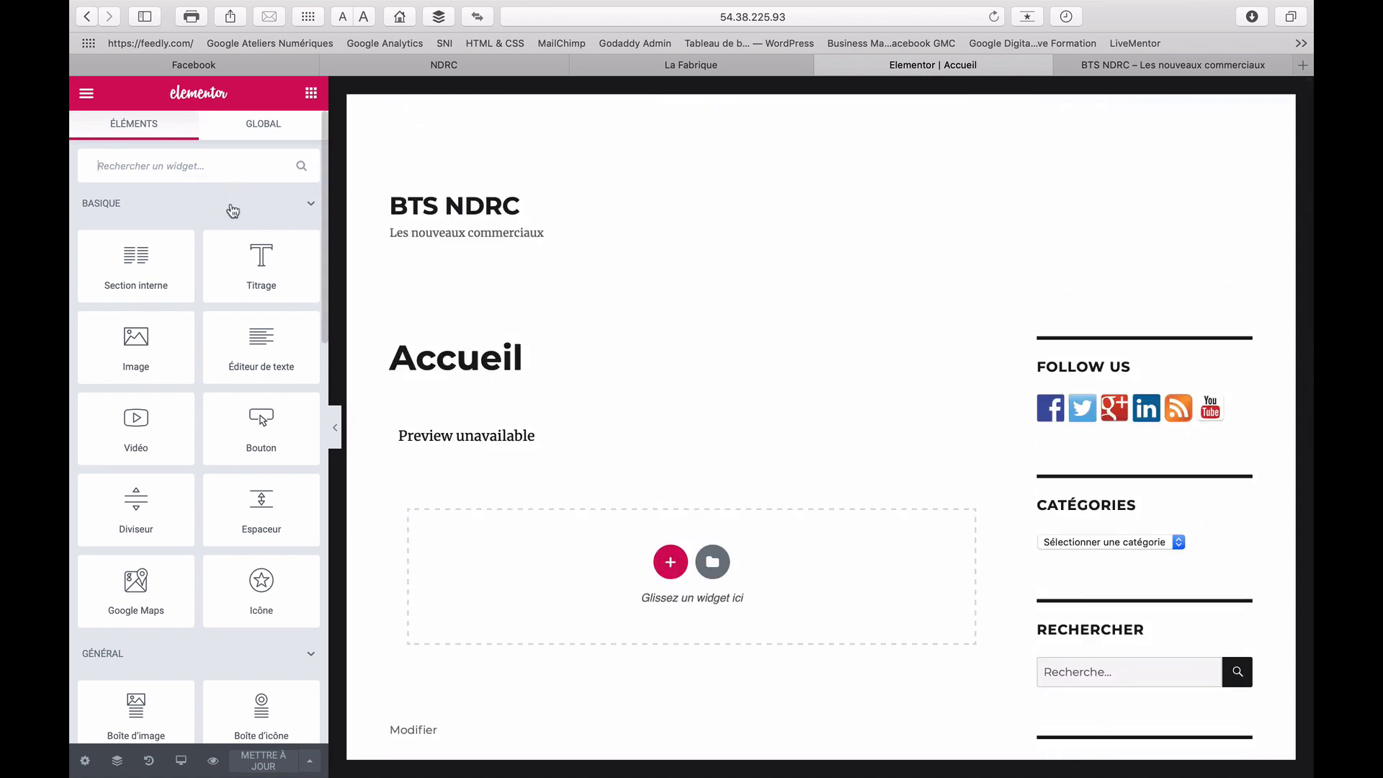
scroll(537, 372, down, 1)
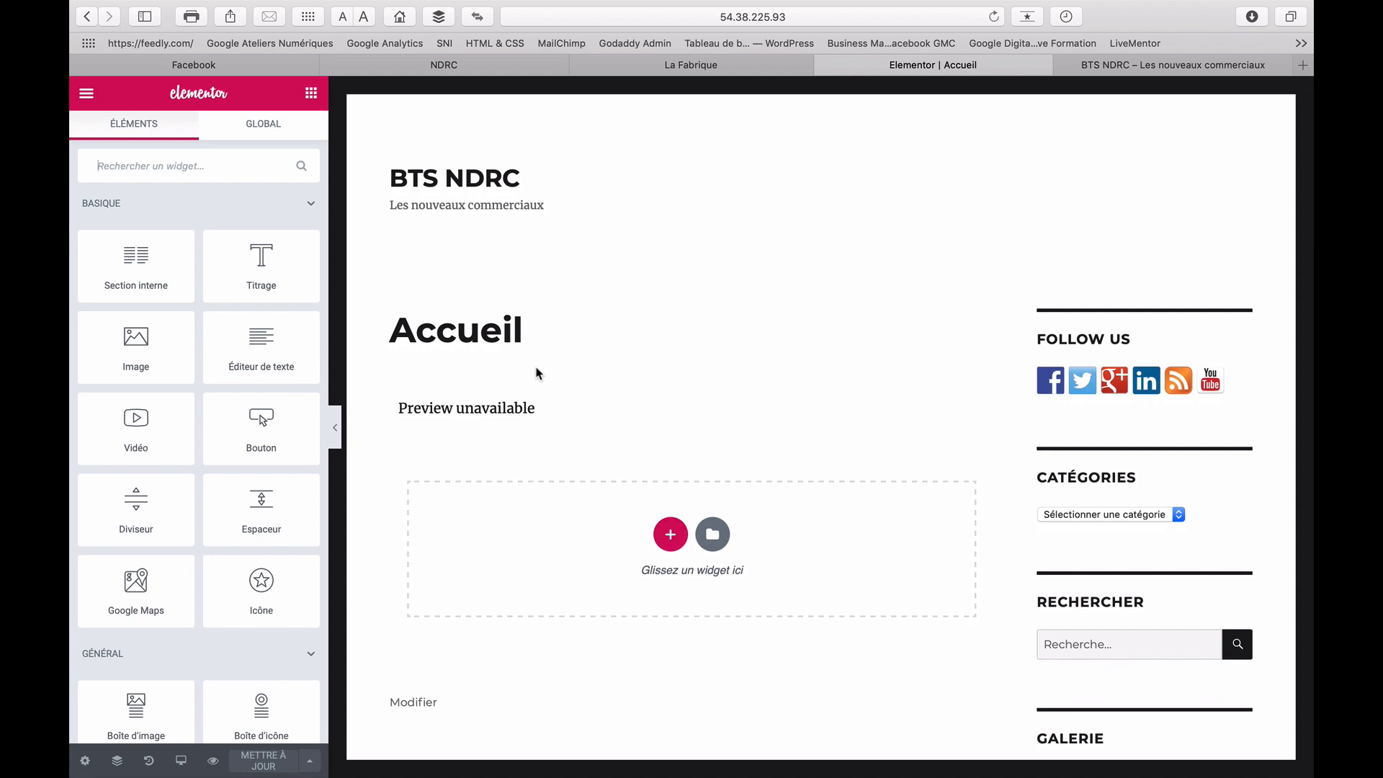
scroll(537, 372, down, 1)
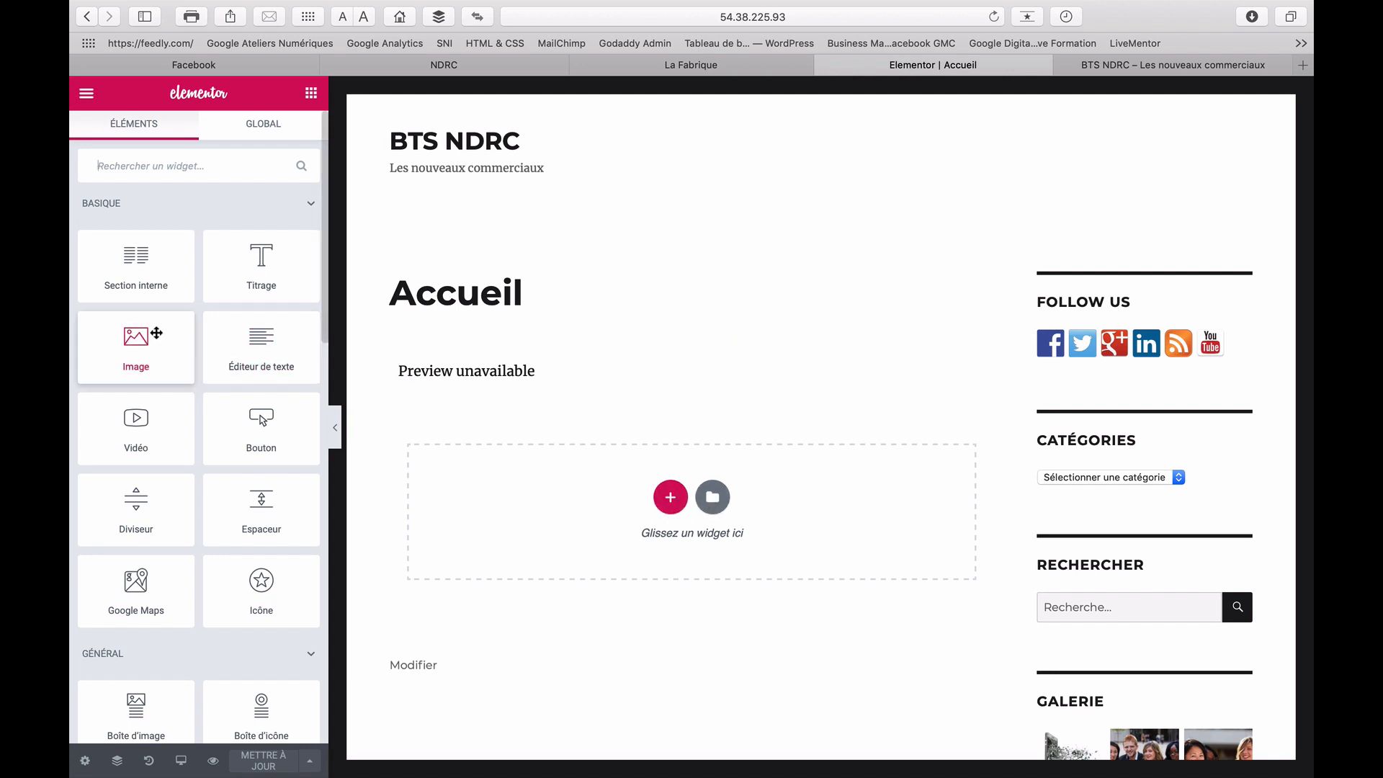
Add a Titrage widget to the Accueil page's drop area and set its text to "Bienvenue sur ce blog"
scroll(219, 405, down, 15)
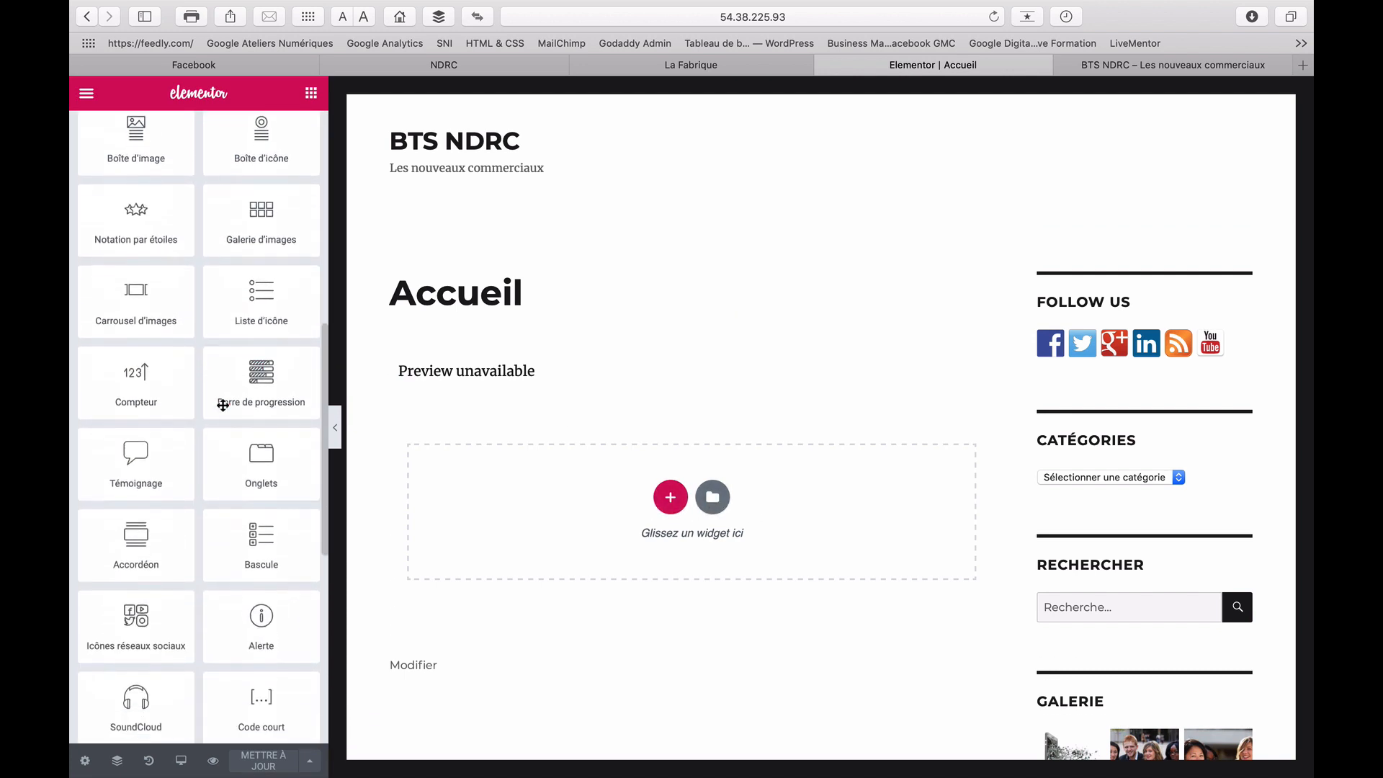
scroll(222, 405, up, 15)
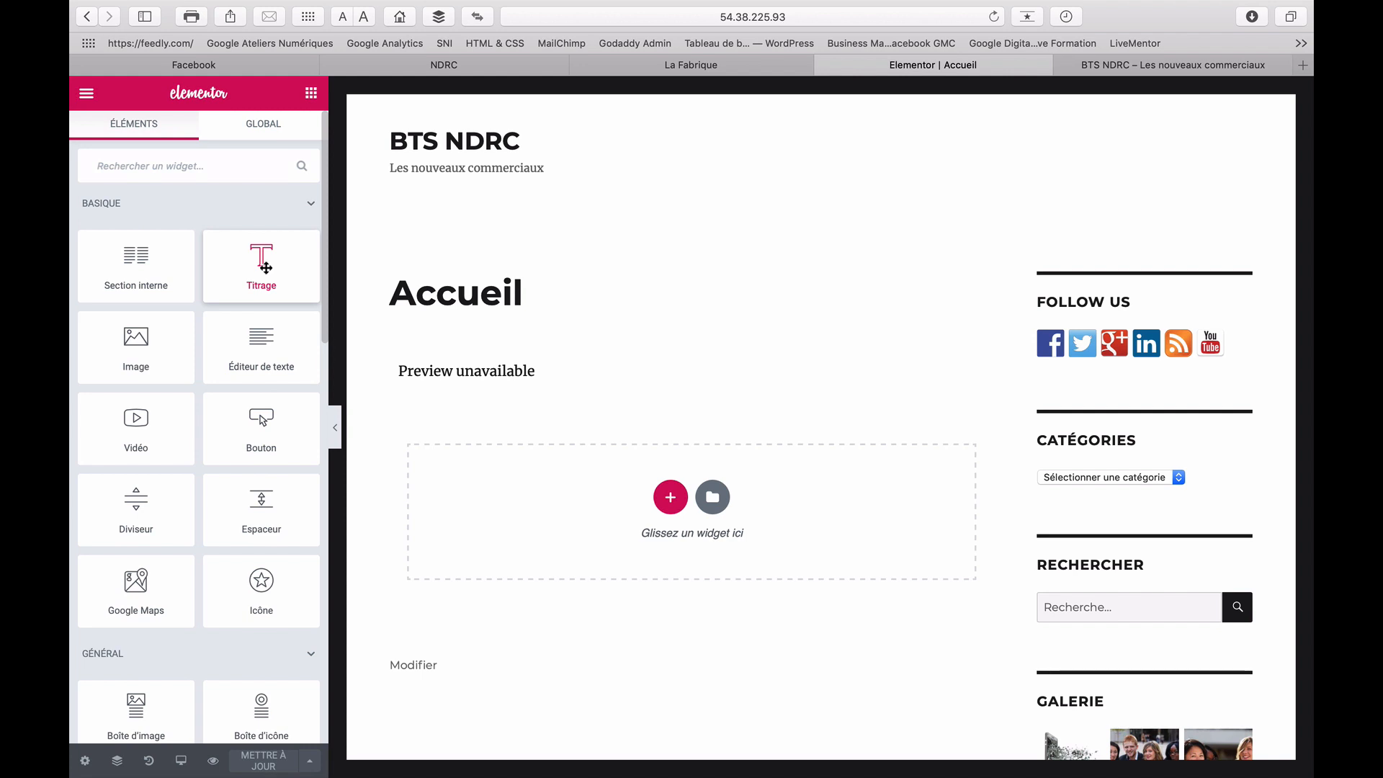
drag(266, 267, 673, 509)
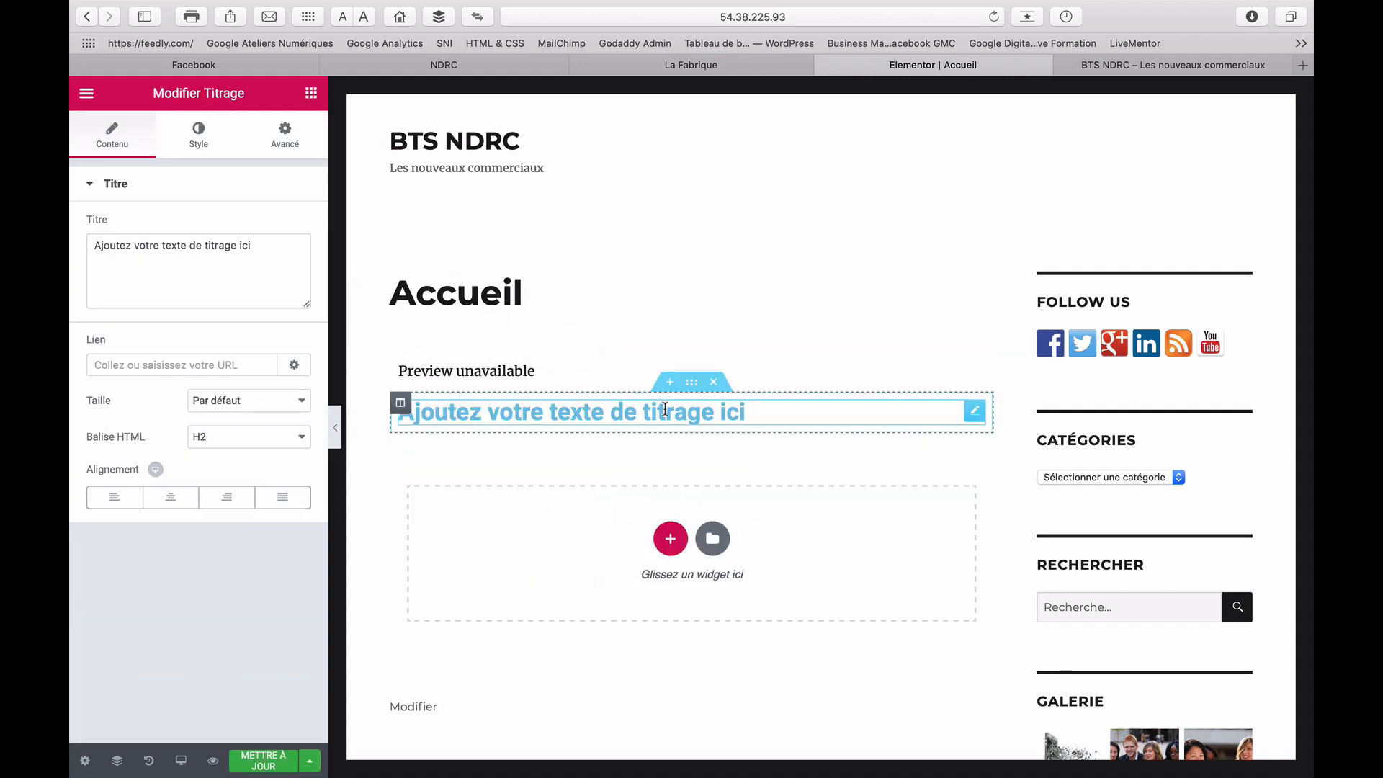
click(142, 253)
drag(90, 245, 265, 246)
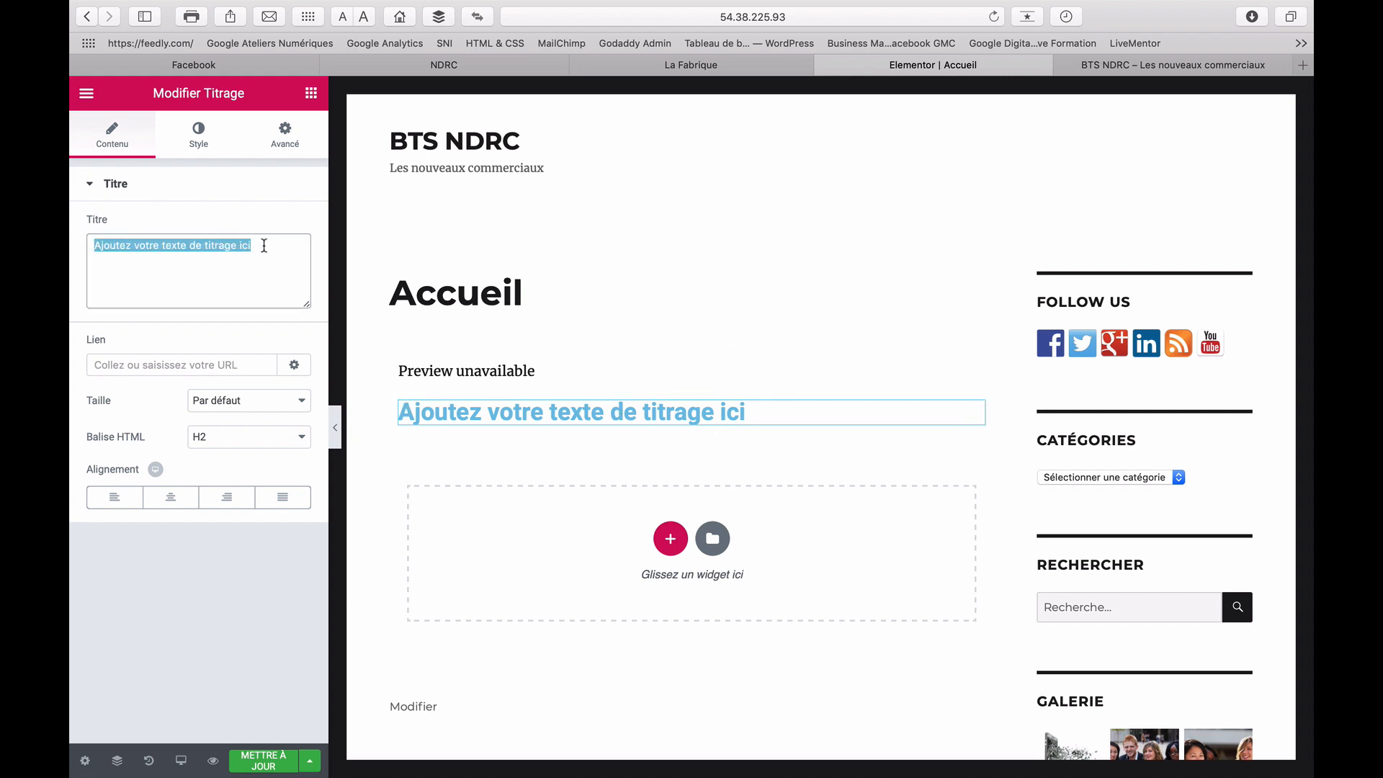
text(Bien)
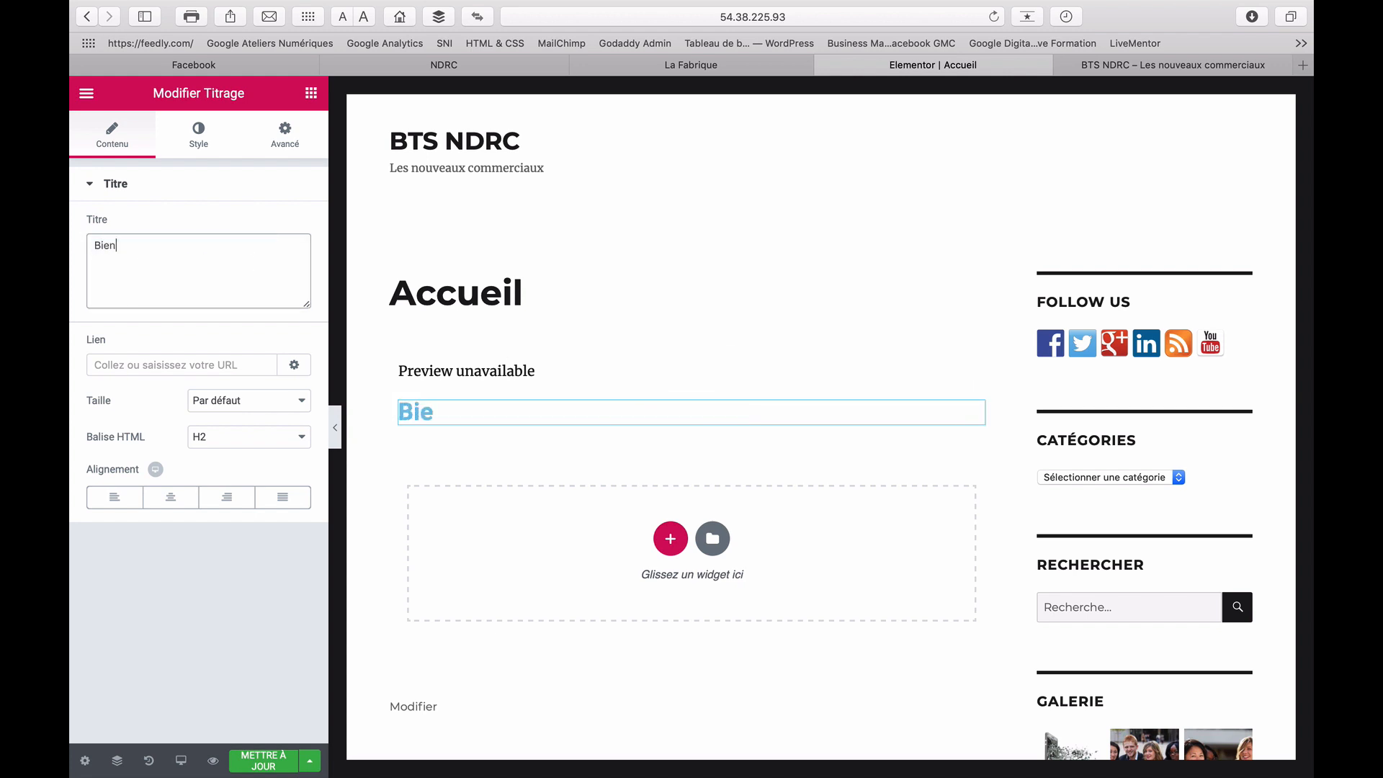
text(venue sur c)
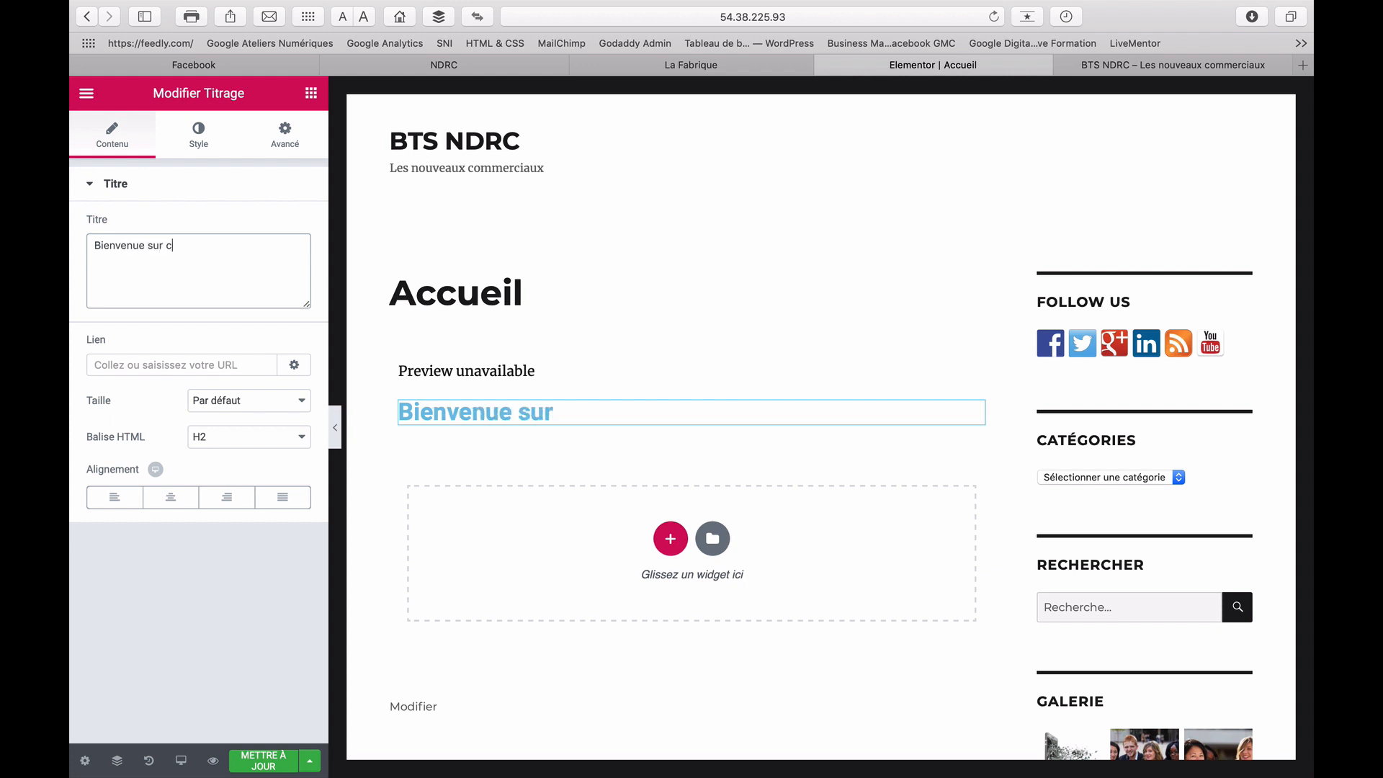
text(e blog)
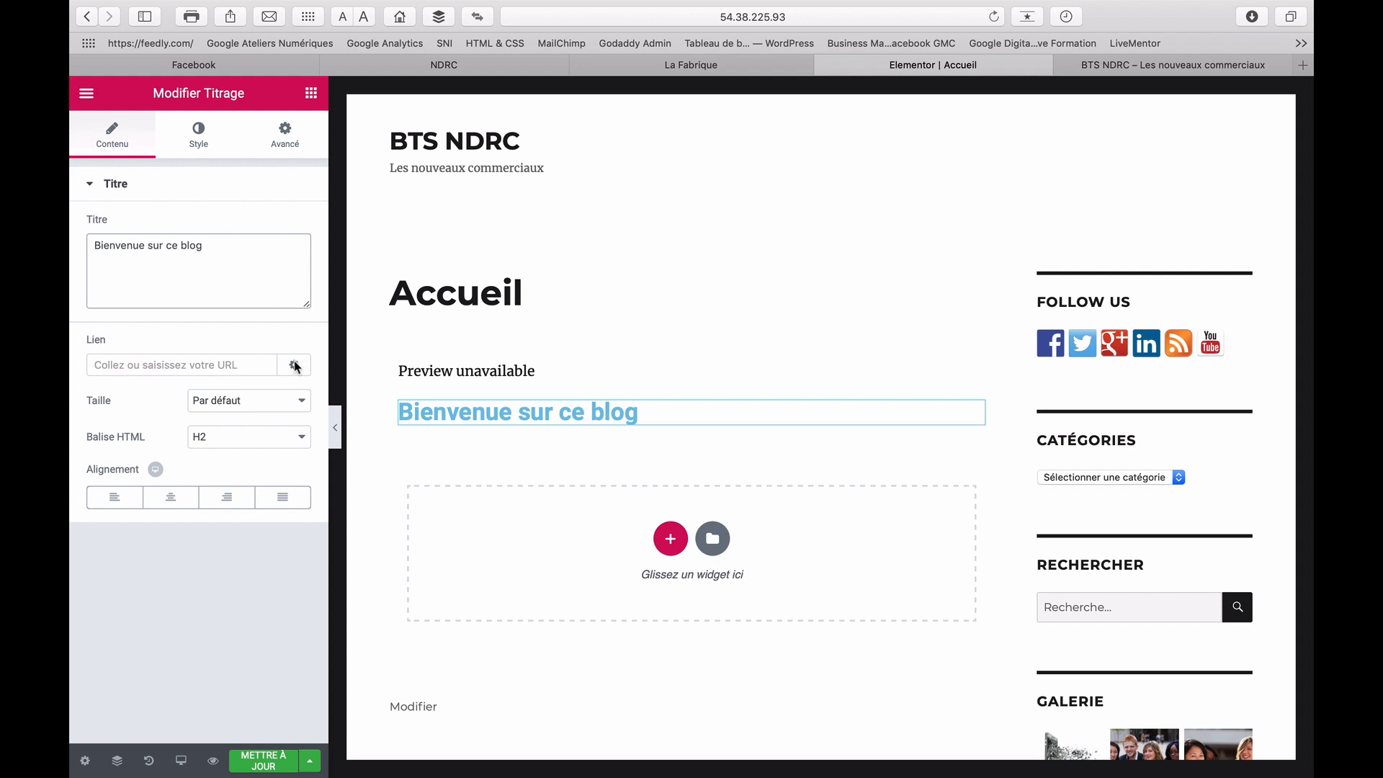
Set the heading's HTML tag to H1 and centre its alignment
click(302, 401)
click(302, 401)
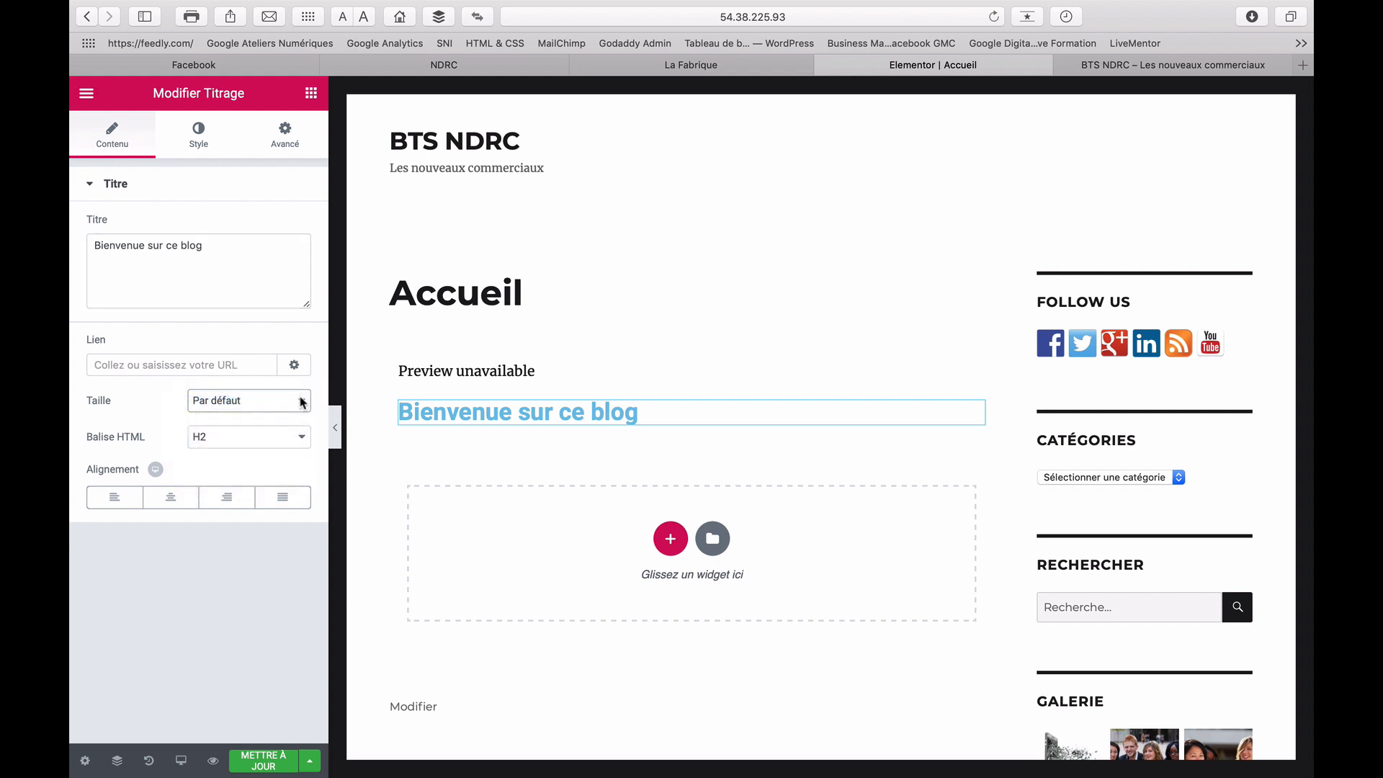
click(303, 437)
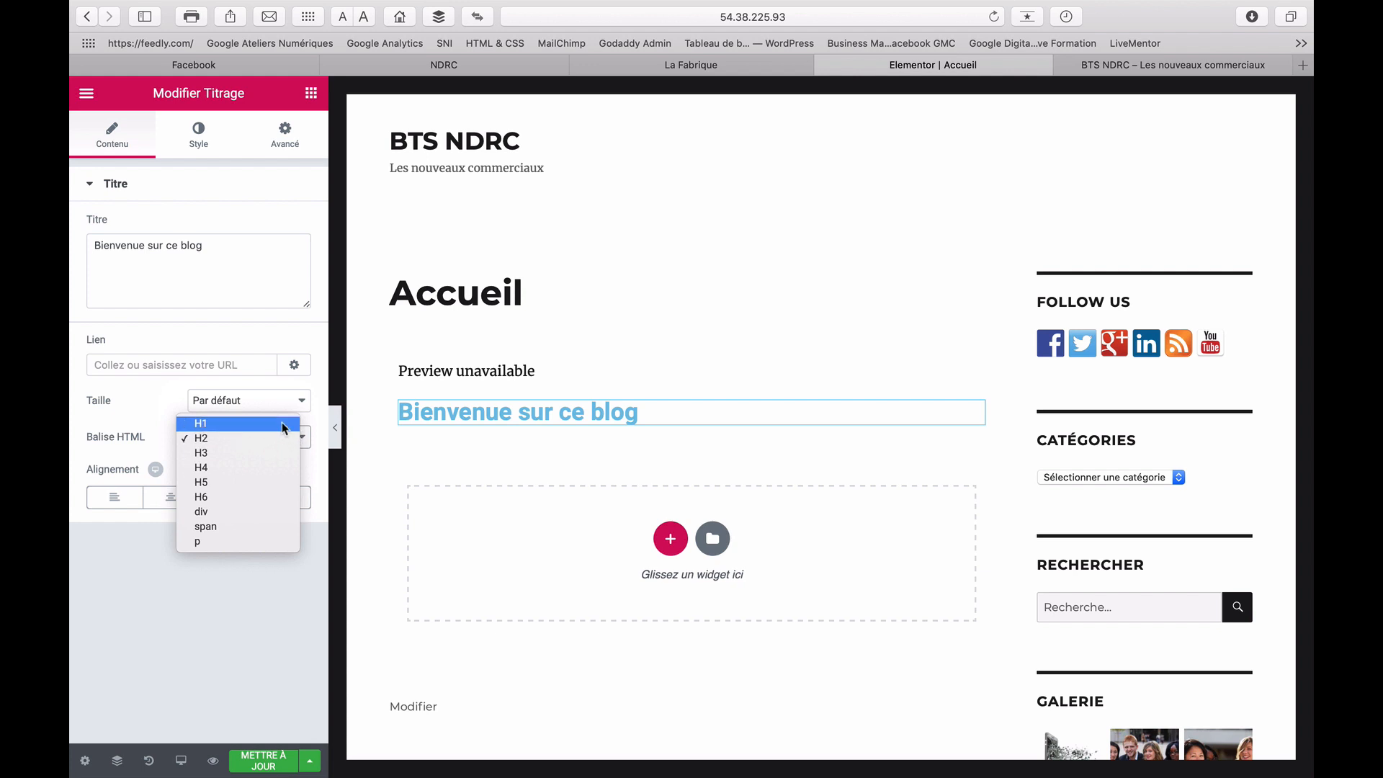
click(285, 425)
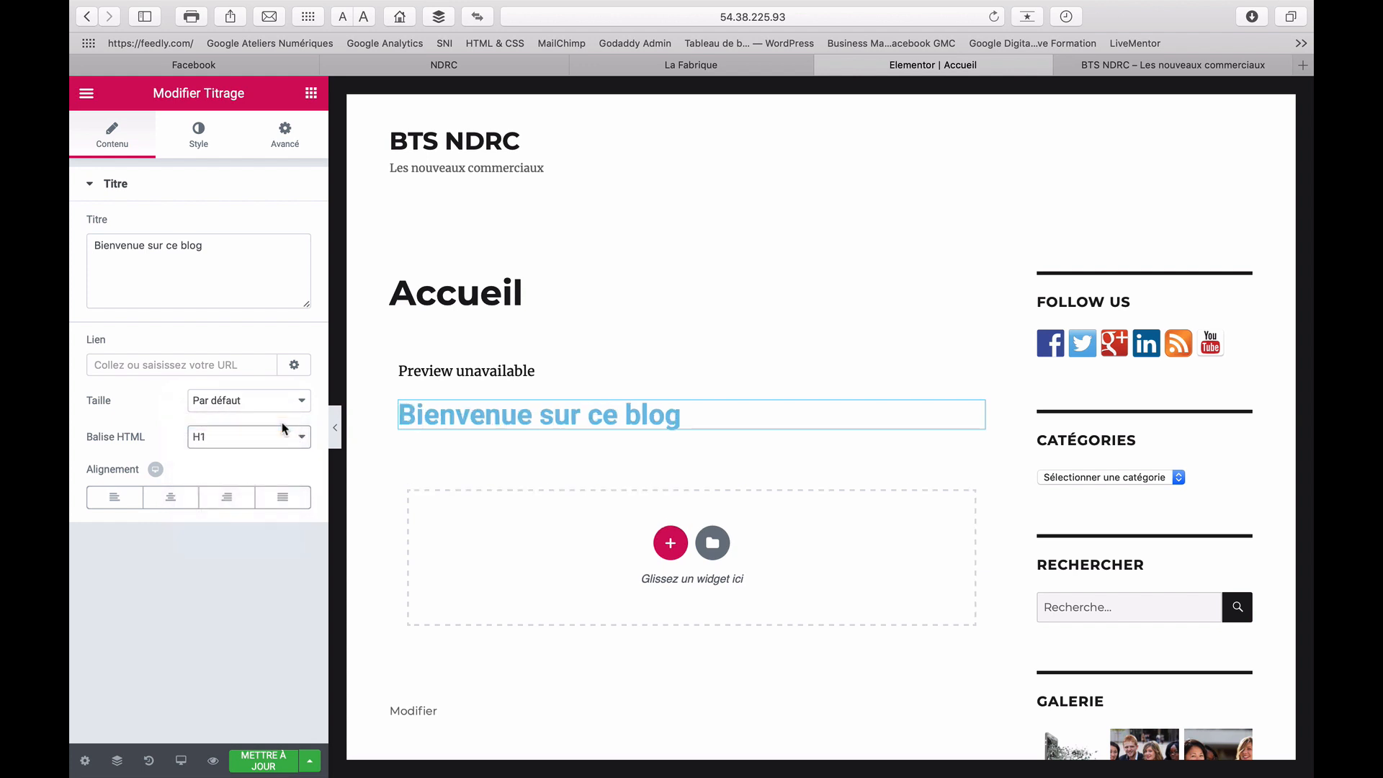
click(177, 499)
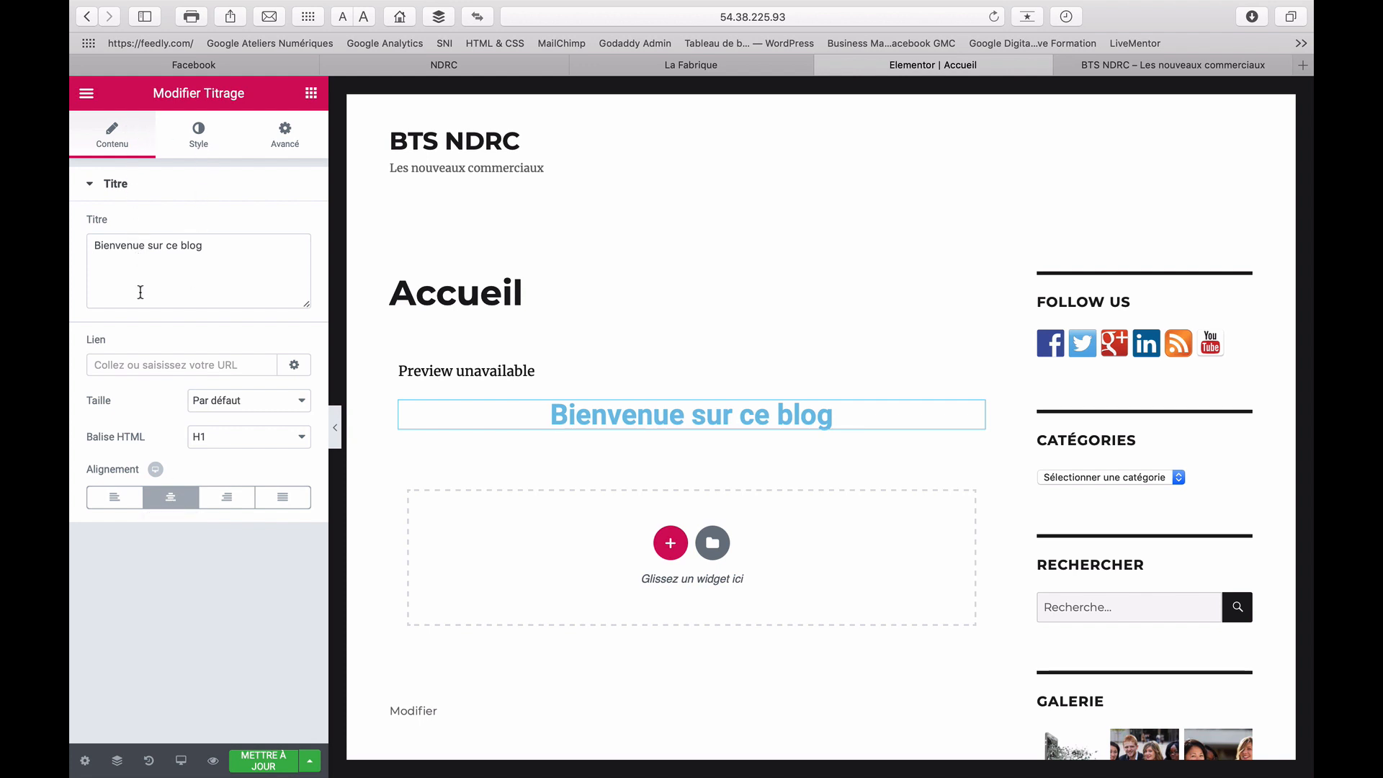
Try several text colours on the heading and settle on the brick red #ba614e
click(207, 142)
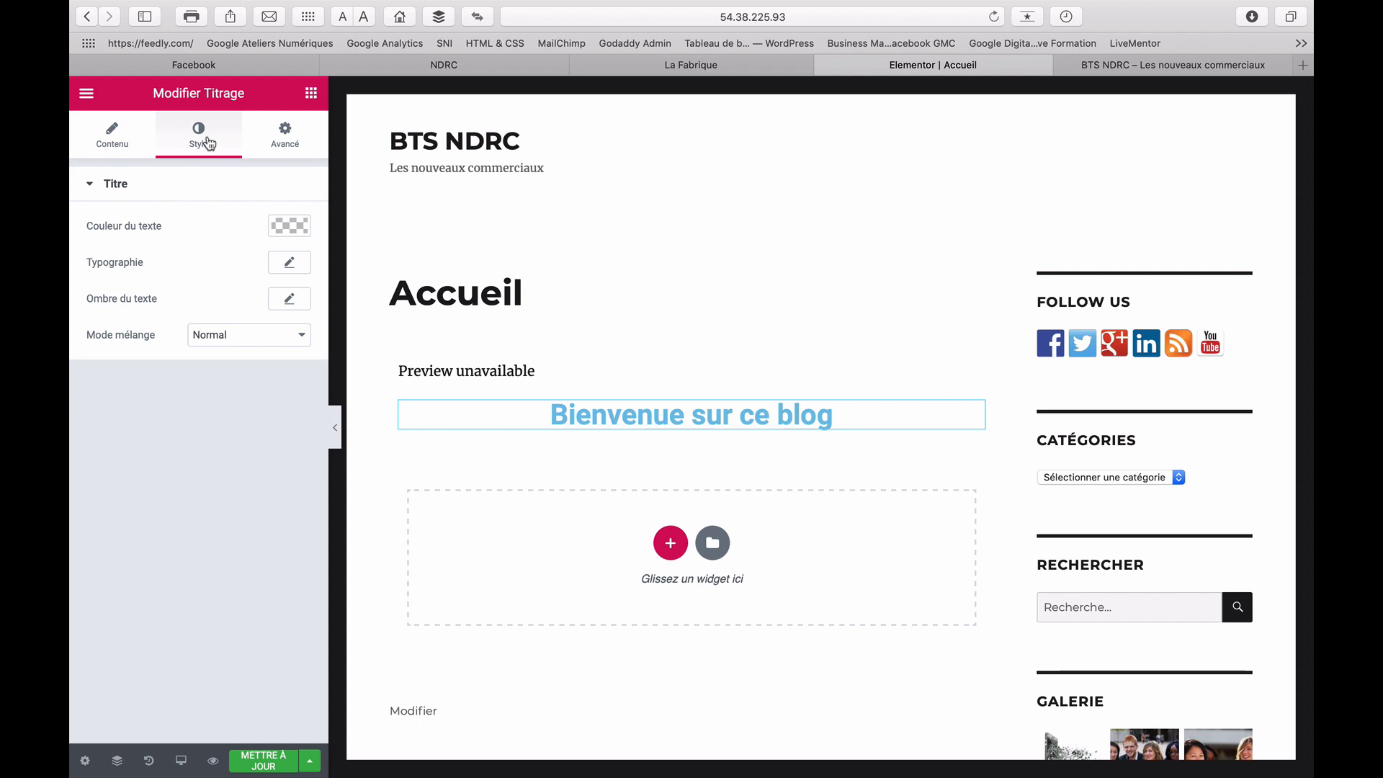
click(291, 228)
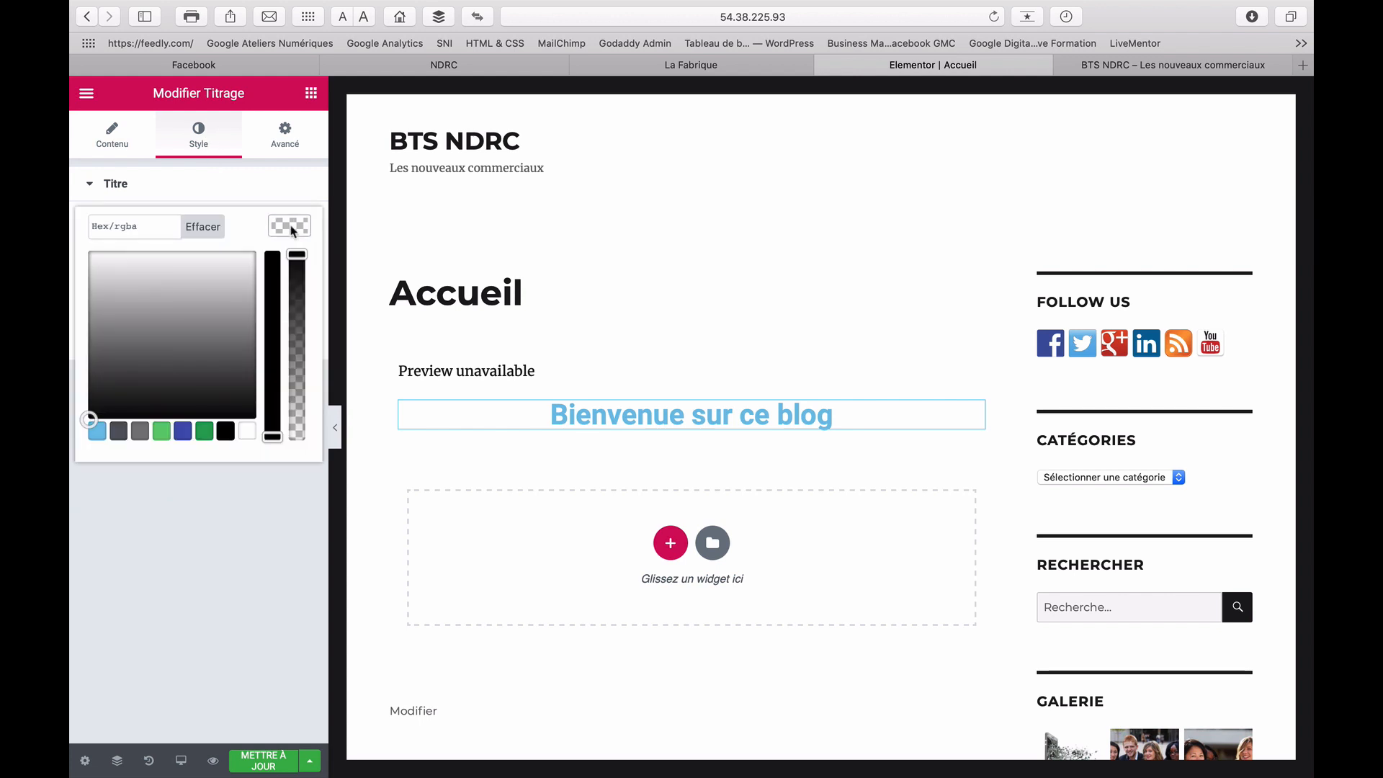
click(204, 431)
click(183, 431)
click(140, 432)
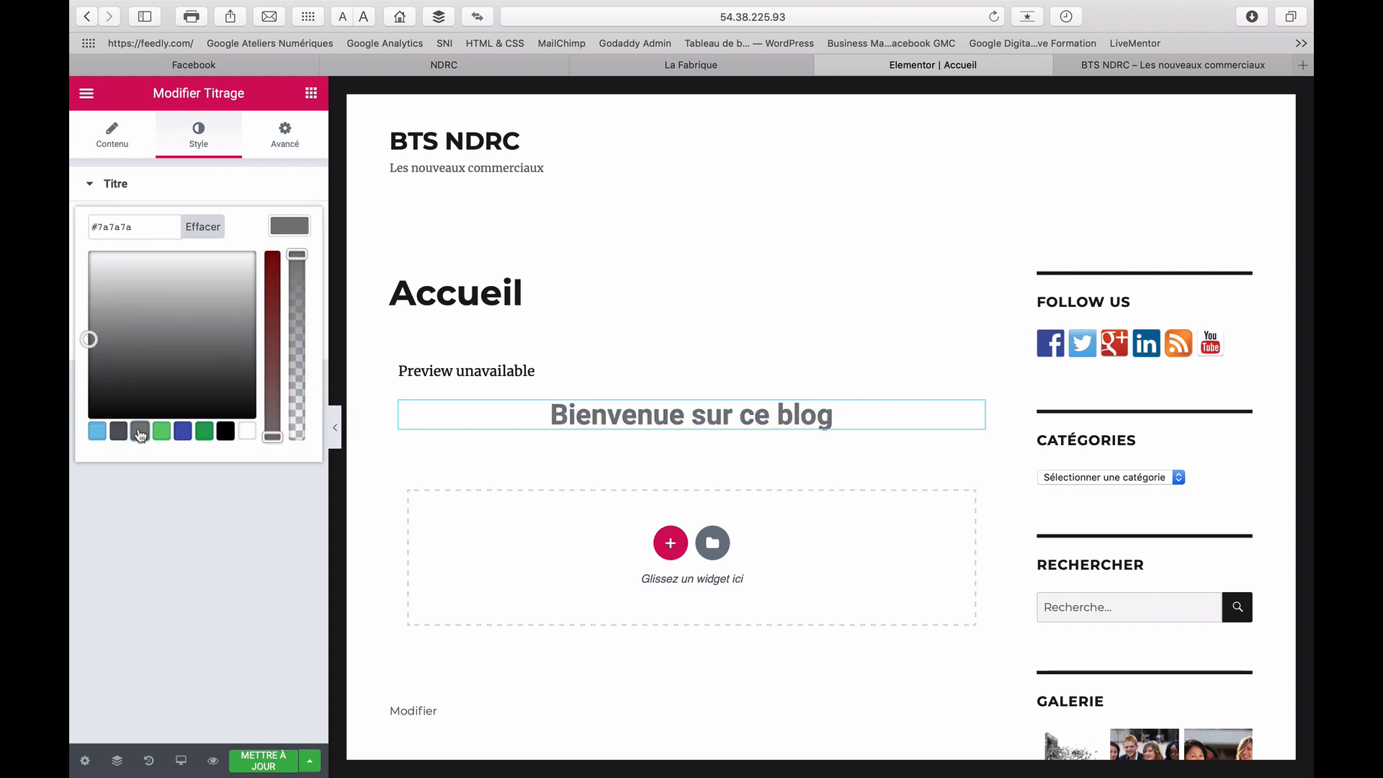
click(274, 294)
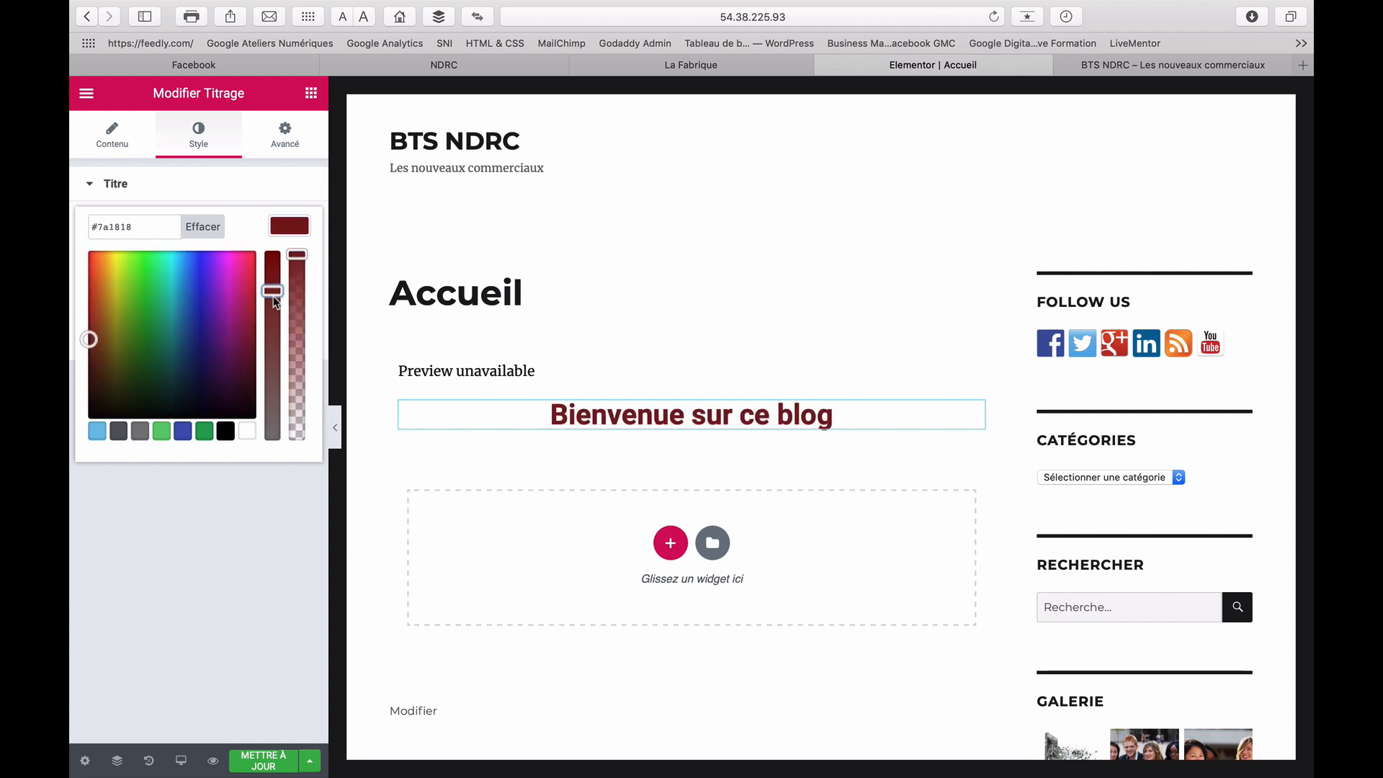
click(271, 314)
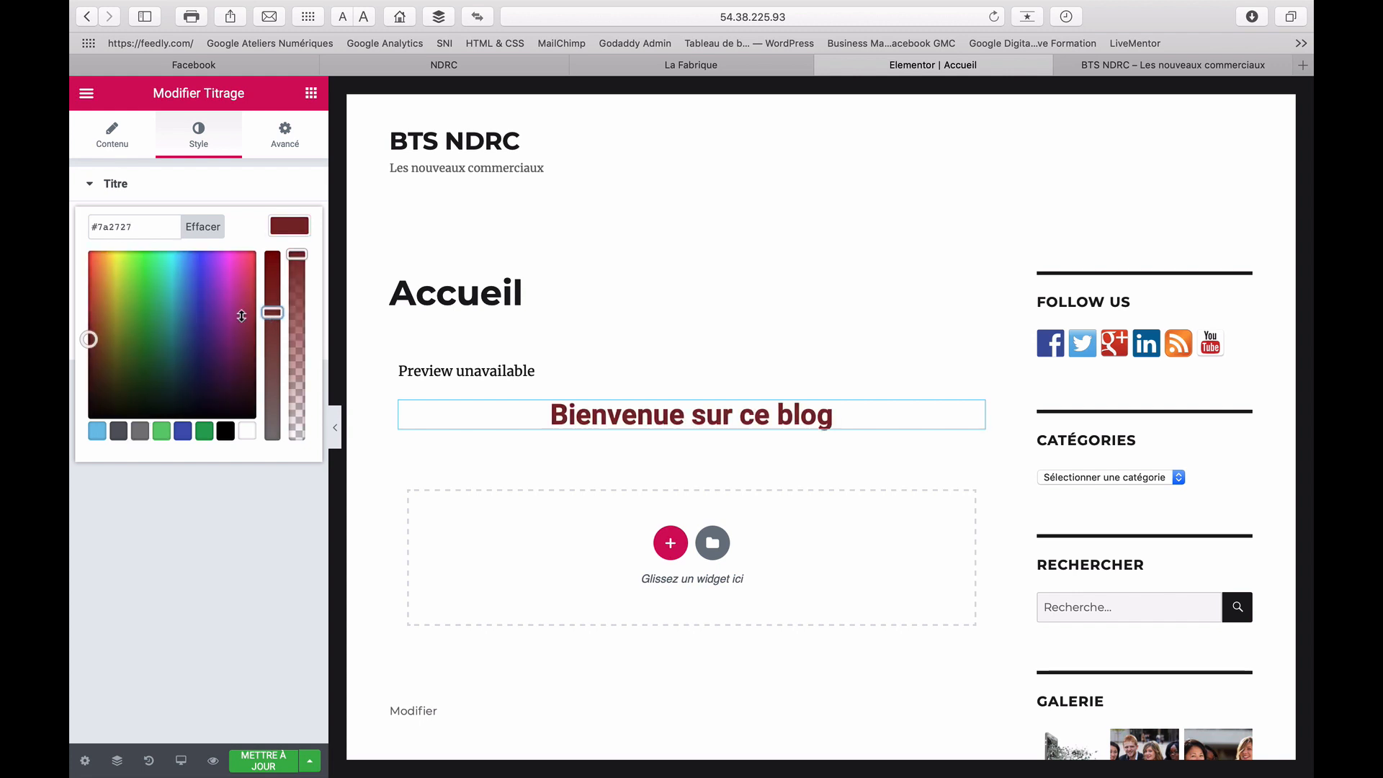
click(209, 313)
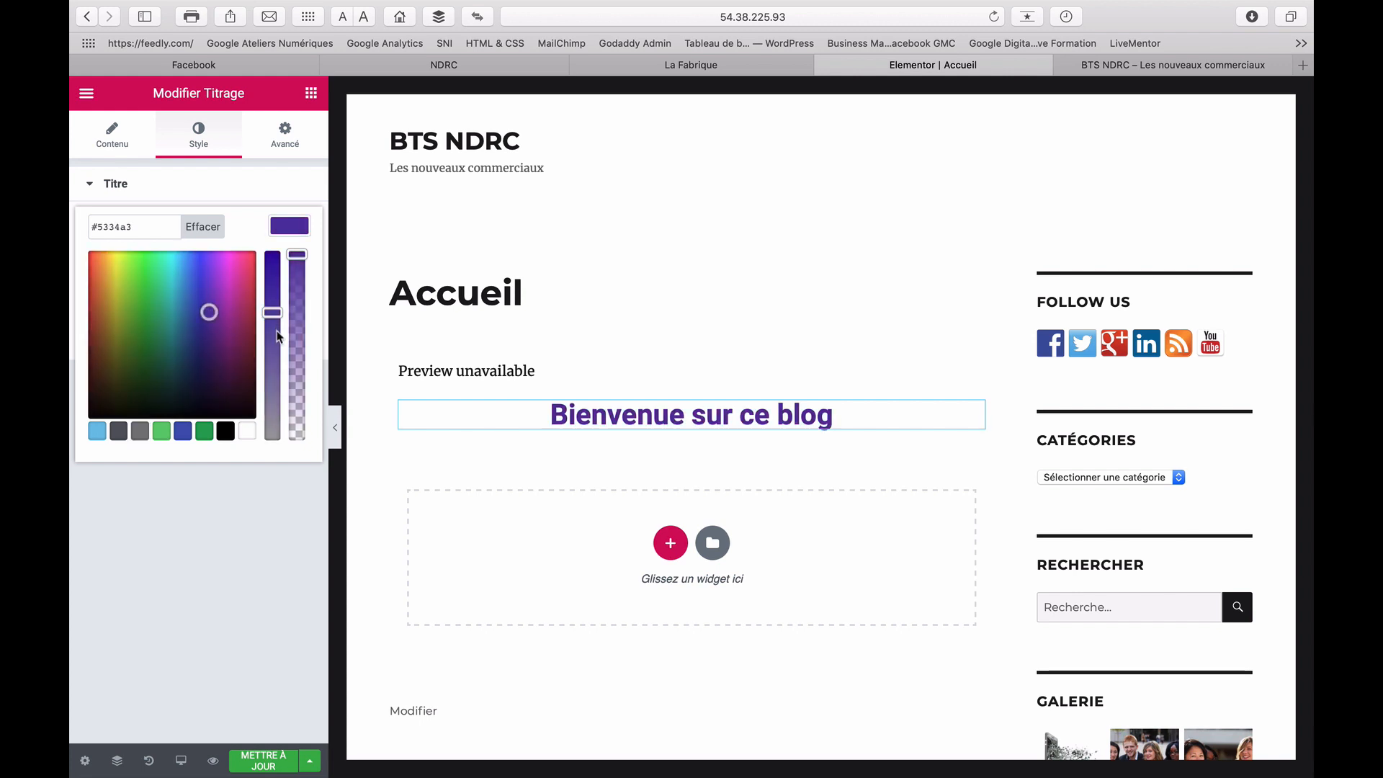
click(93, 297)
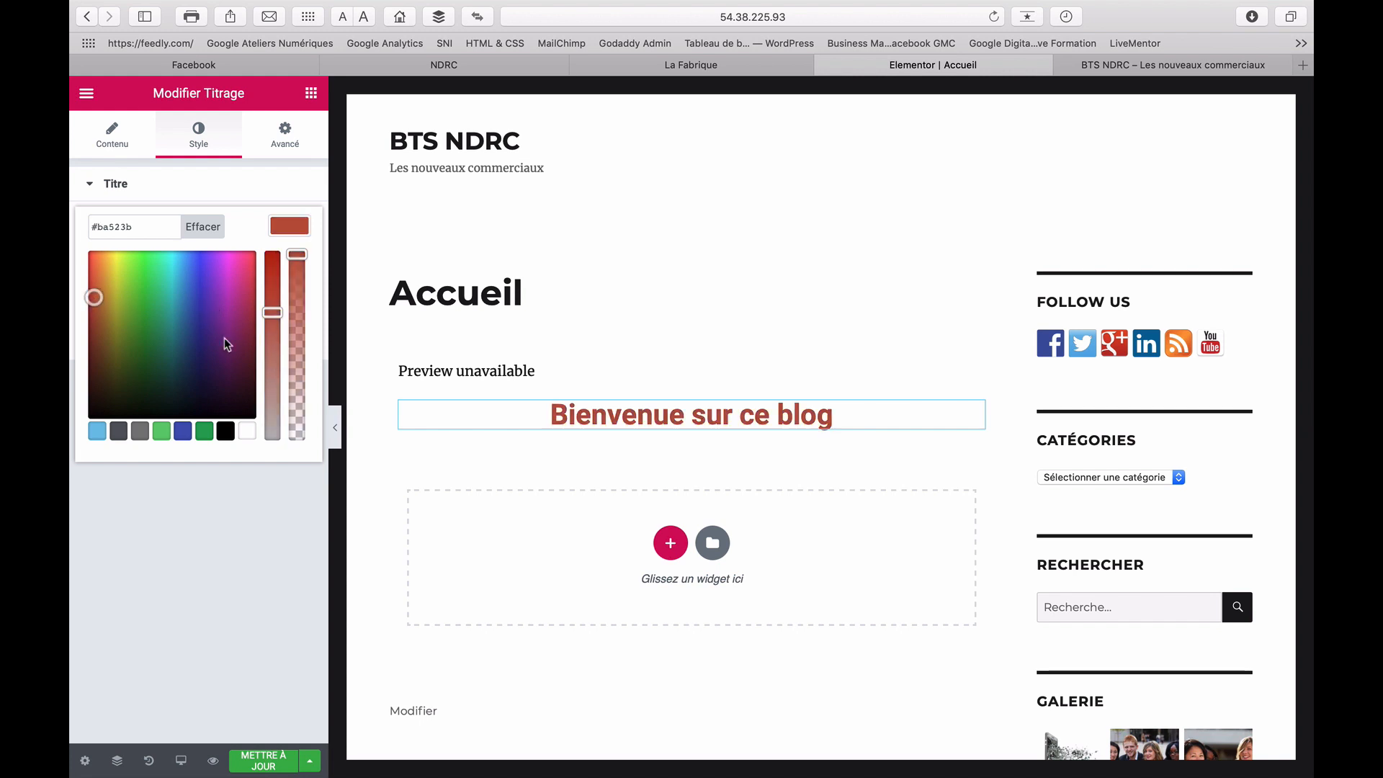
click(274, 335)
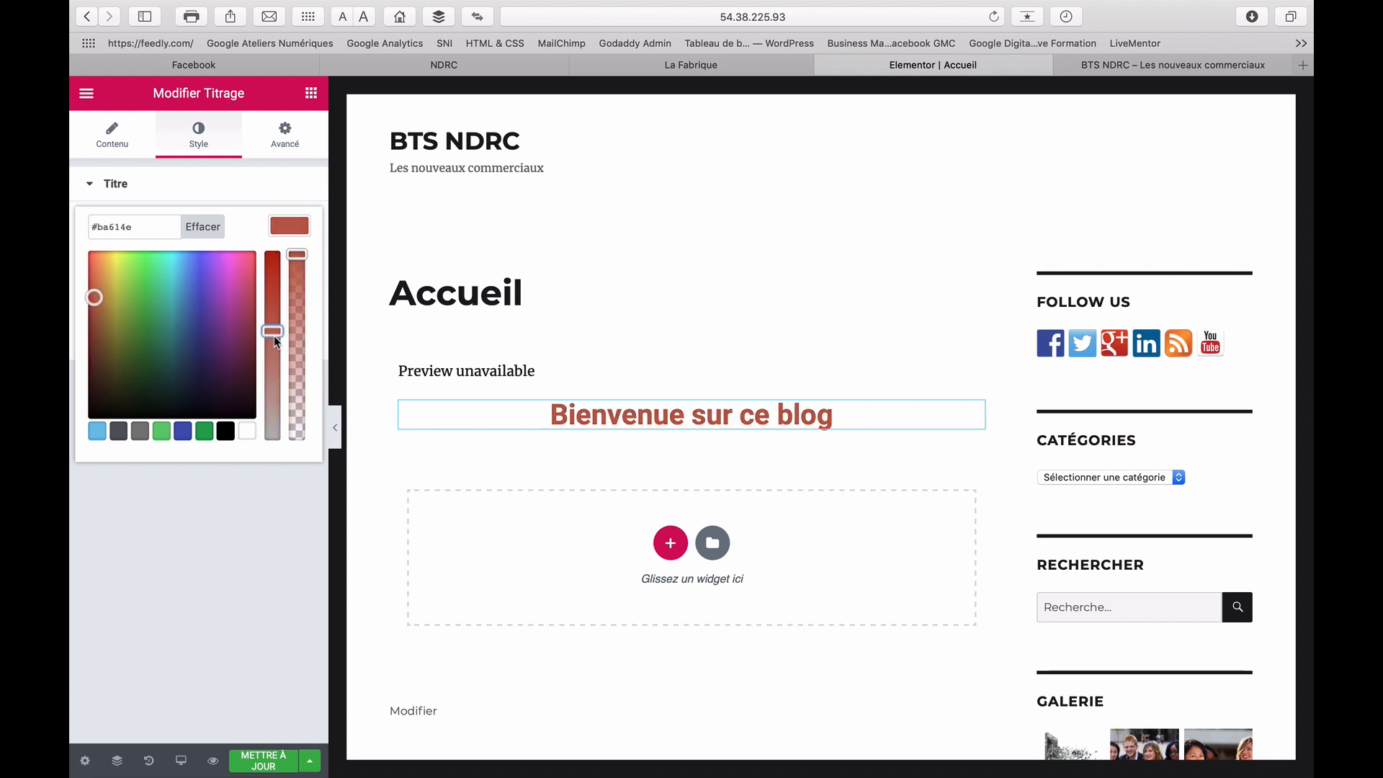
Look through the heading's advanced settings, including the Arrière-plan and Responsive options
click(292, 143)
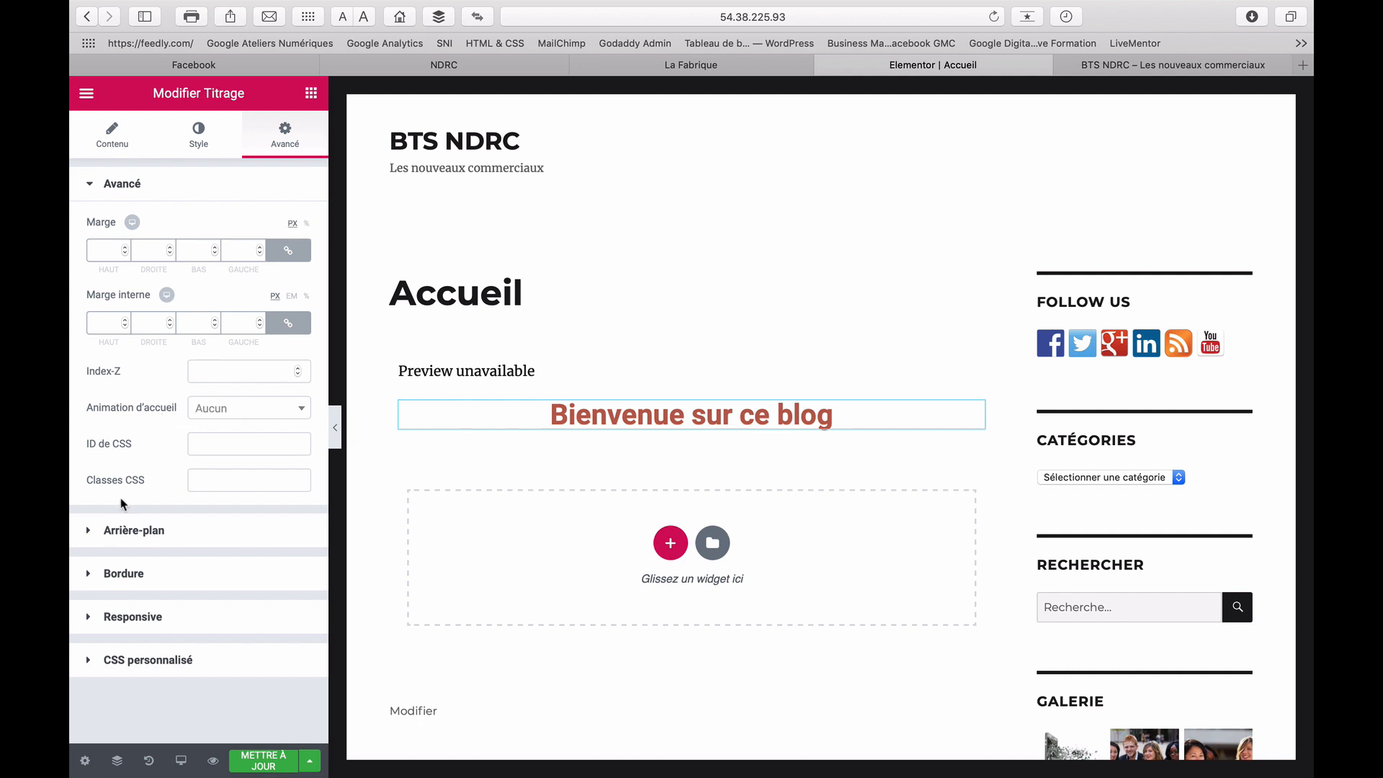
click(91, 533)
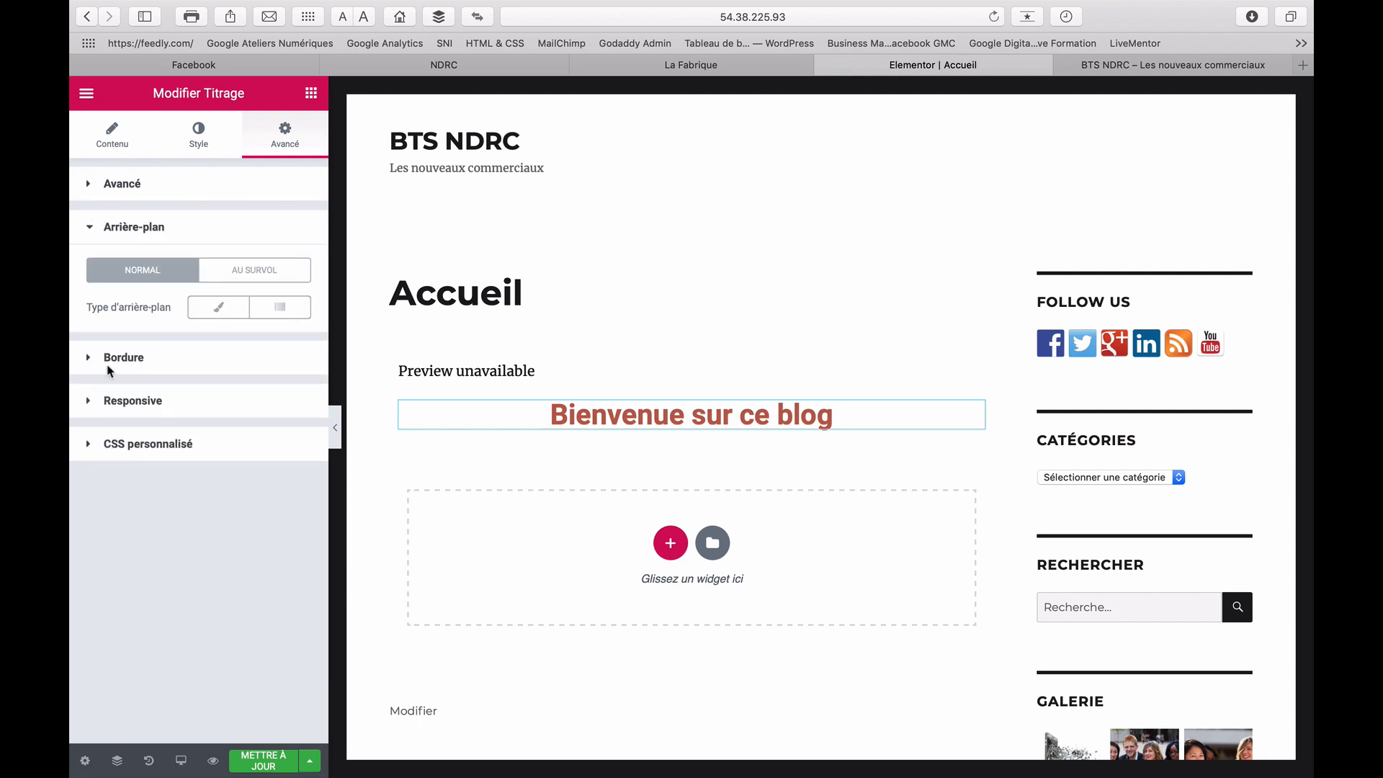
click(92, 231)
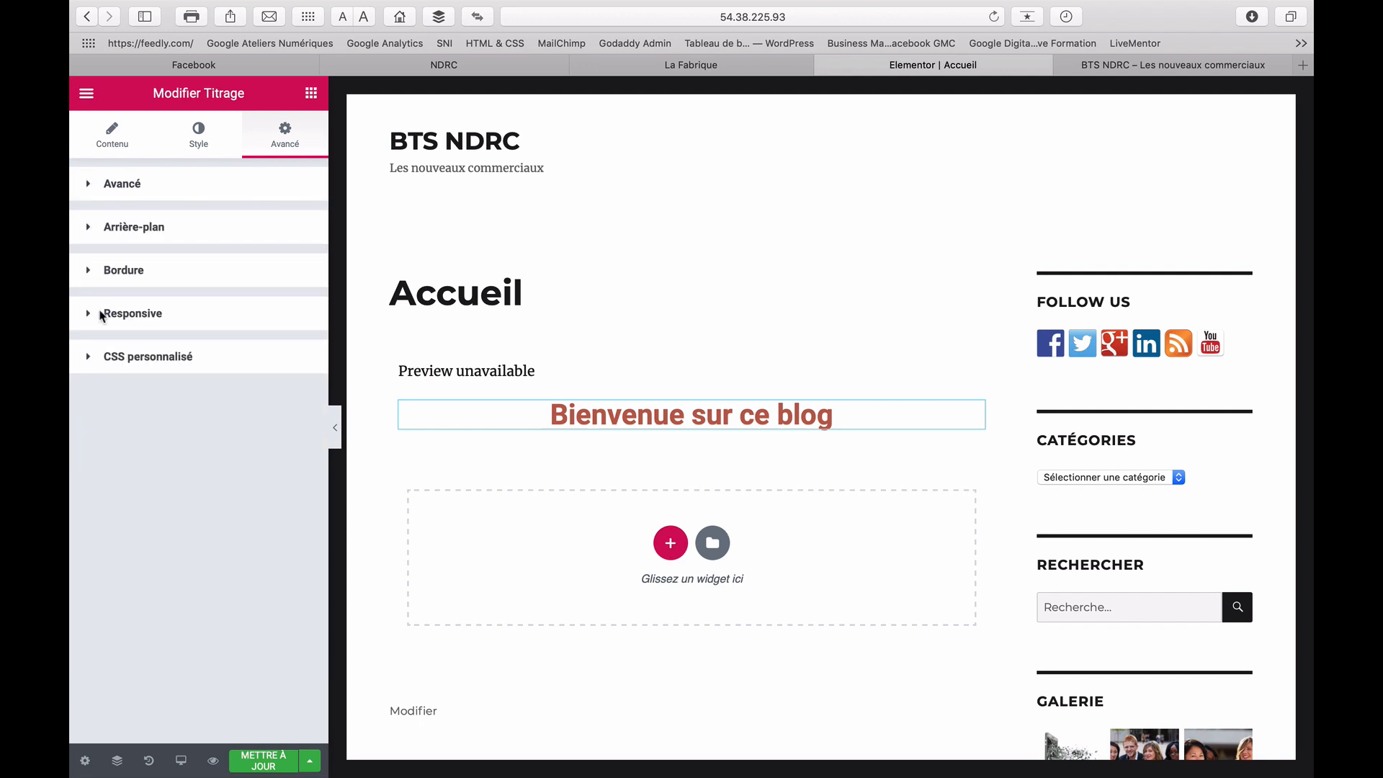
click(94, 317)
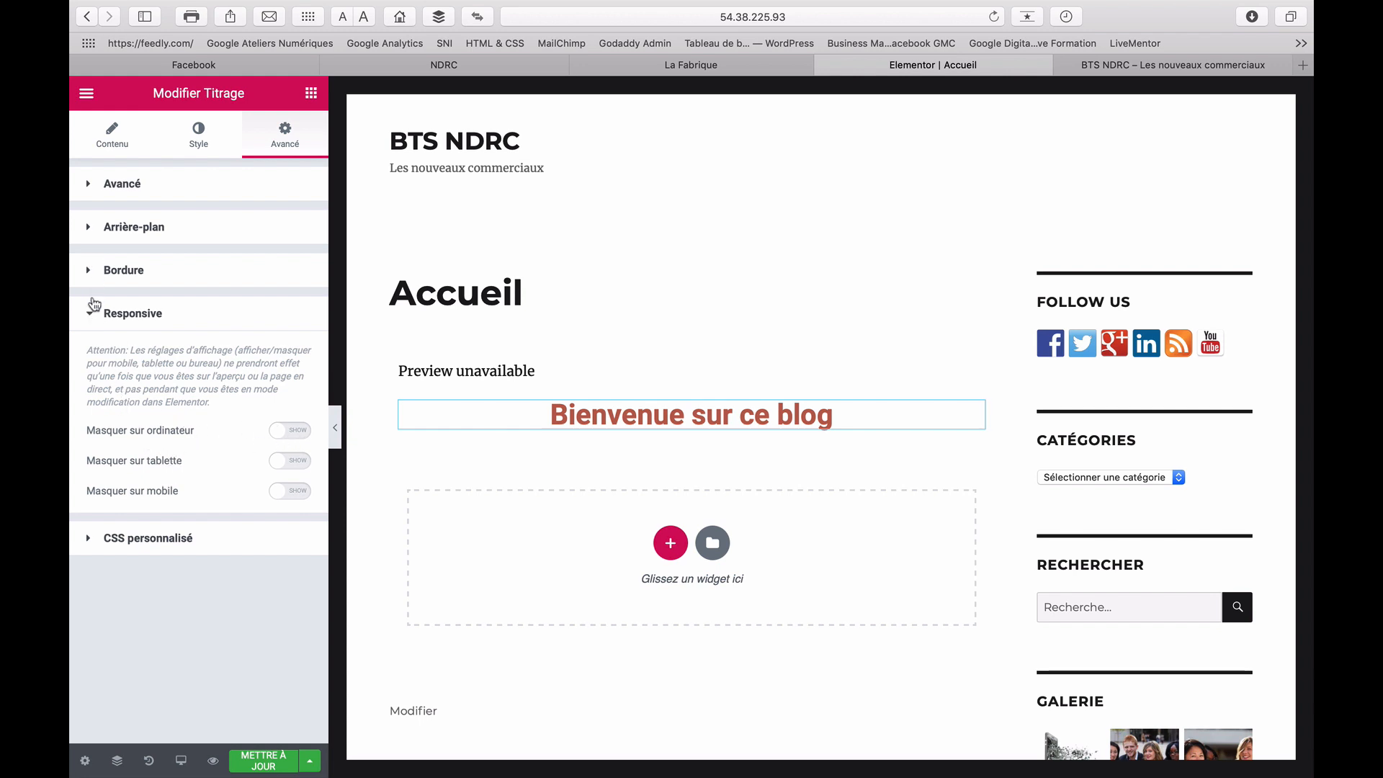
click(92, 319)
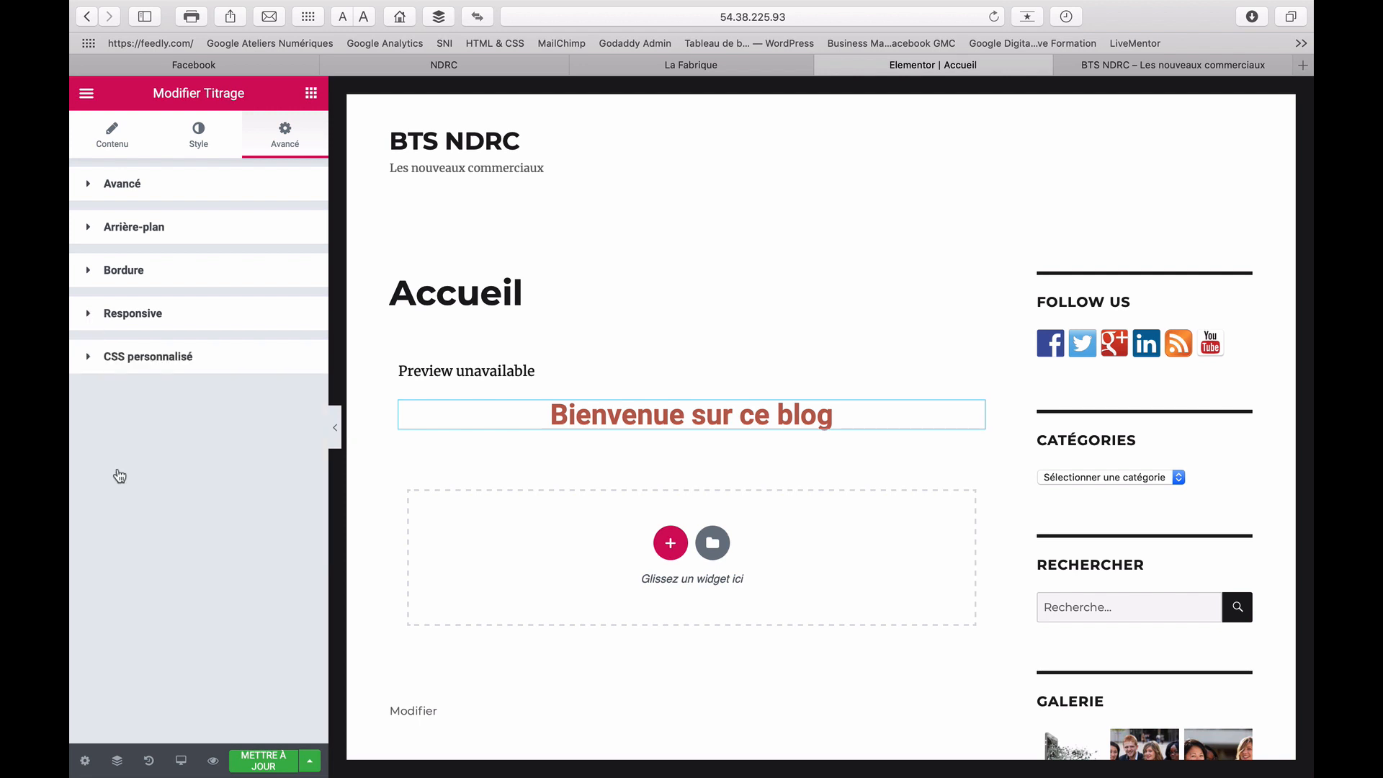
Preview the page in tablet and mobile formats, look over the mobile layout, and return to the Ordinateur preview
click(180, 760)
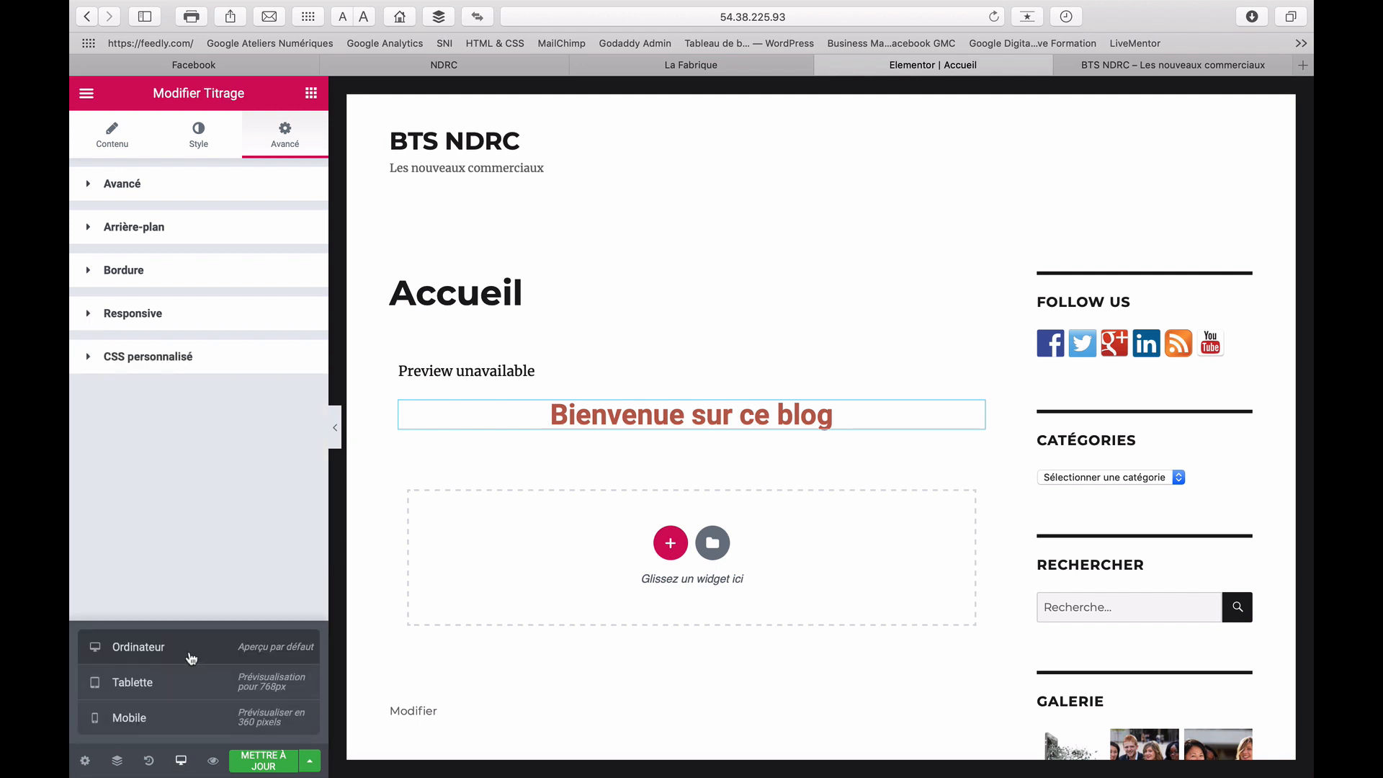
click(191, 682)
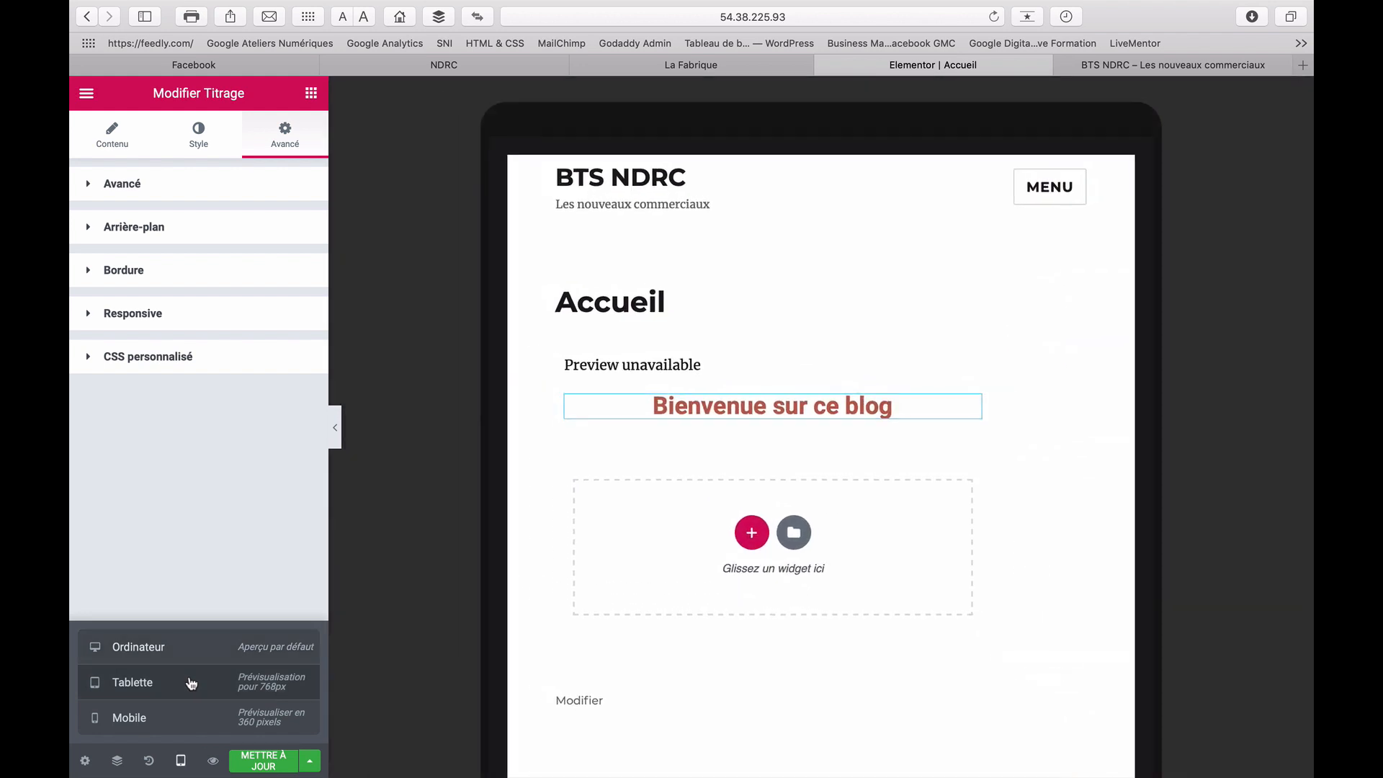
click(191, 714)
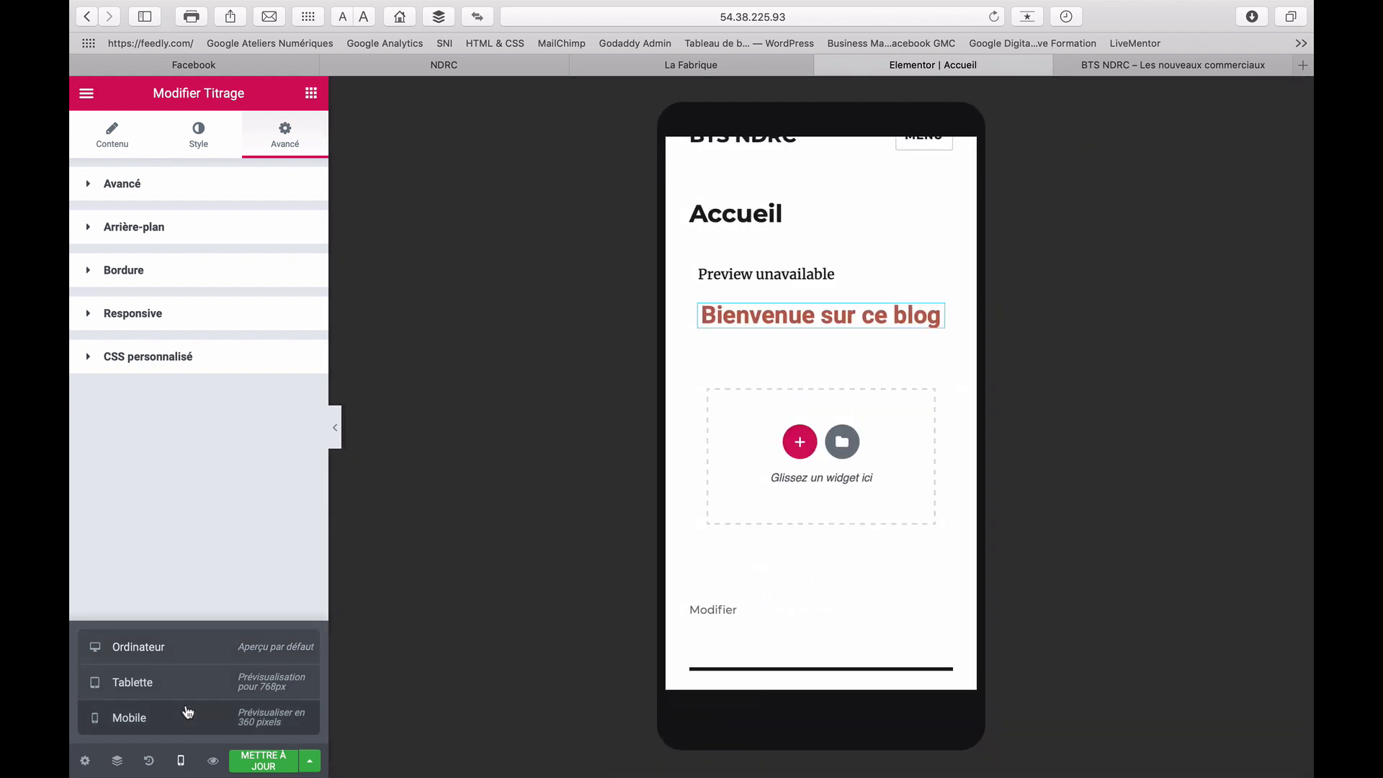
scroll(741, 594, down, 10)
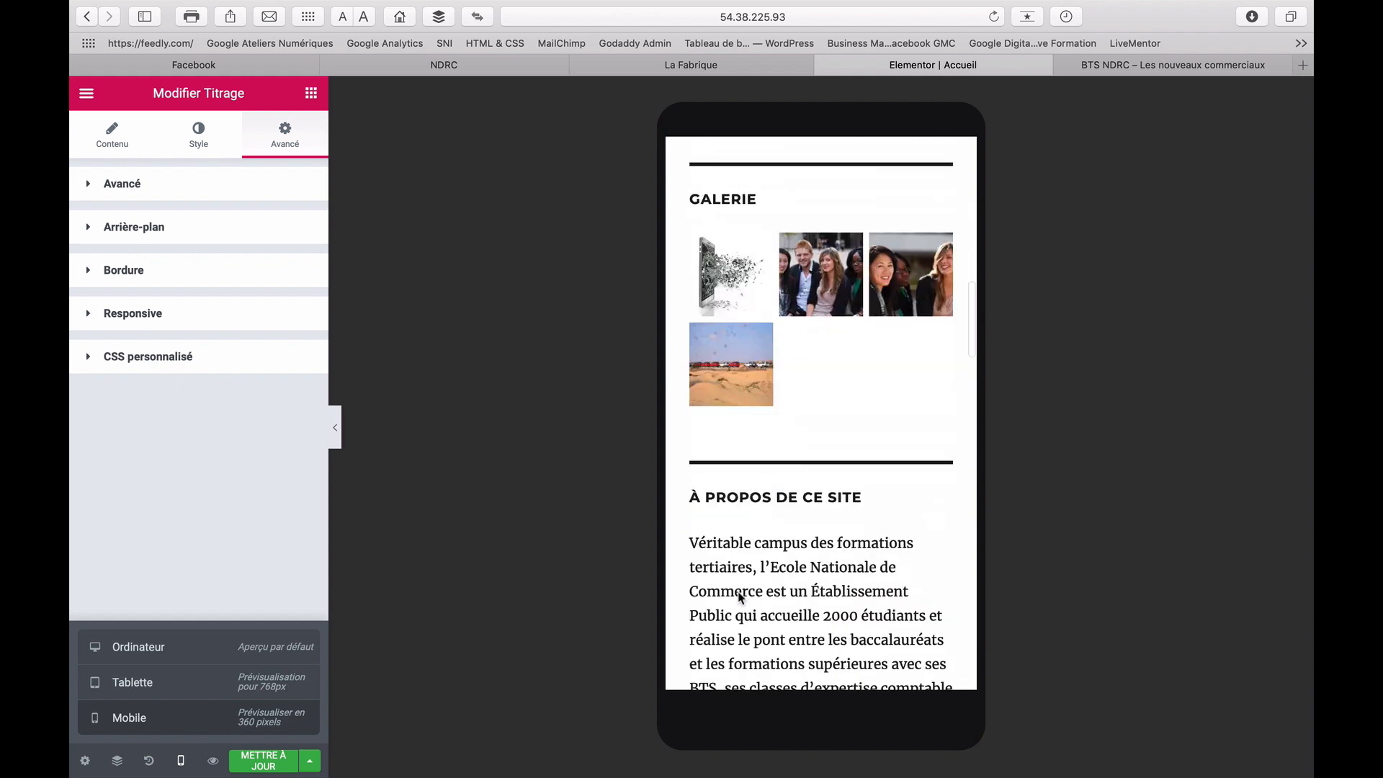
scroll(741, 597, up, 12)
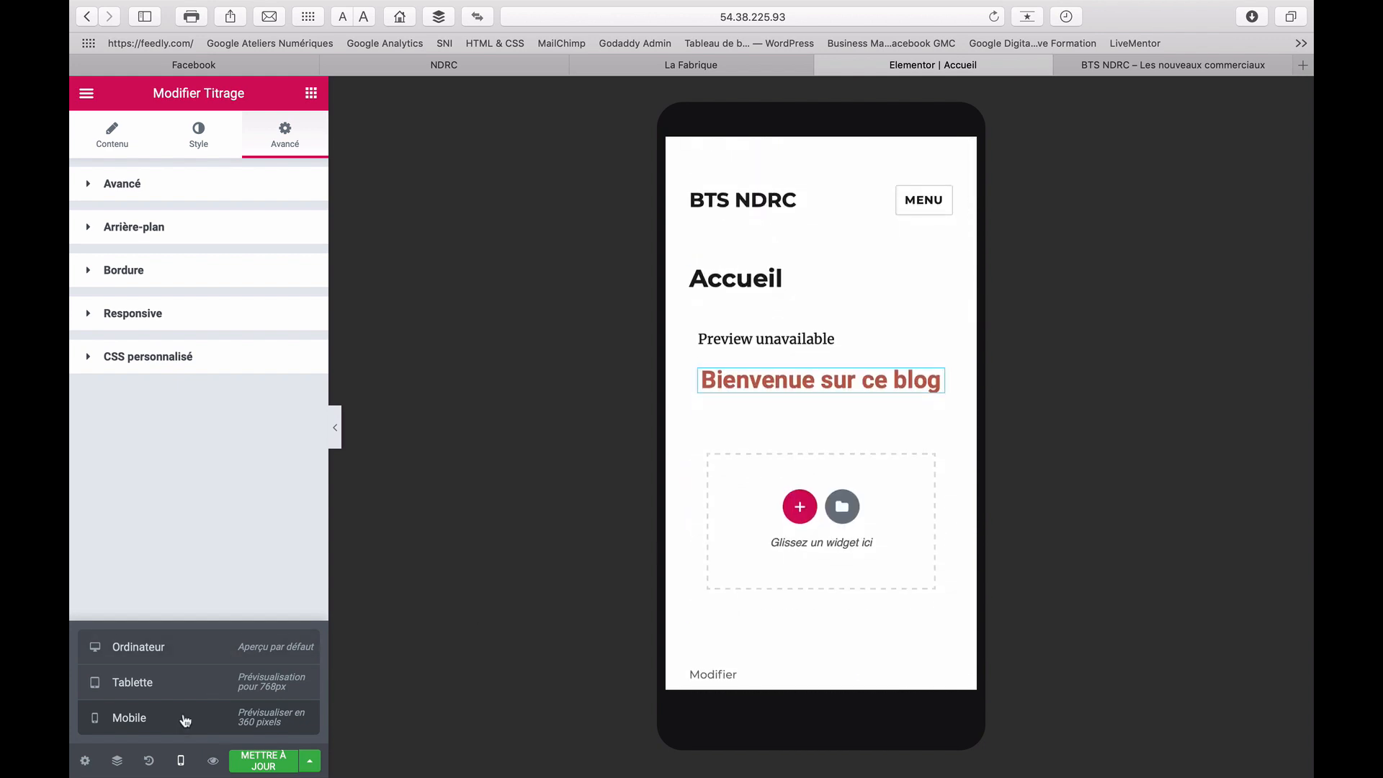
click(180, 641)
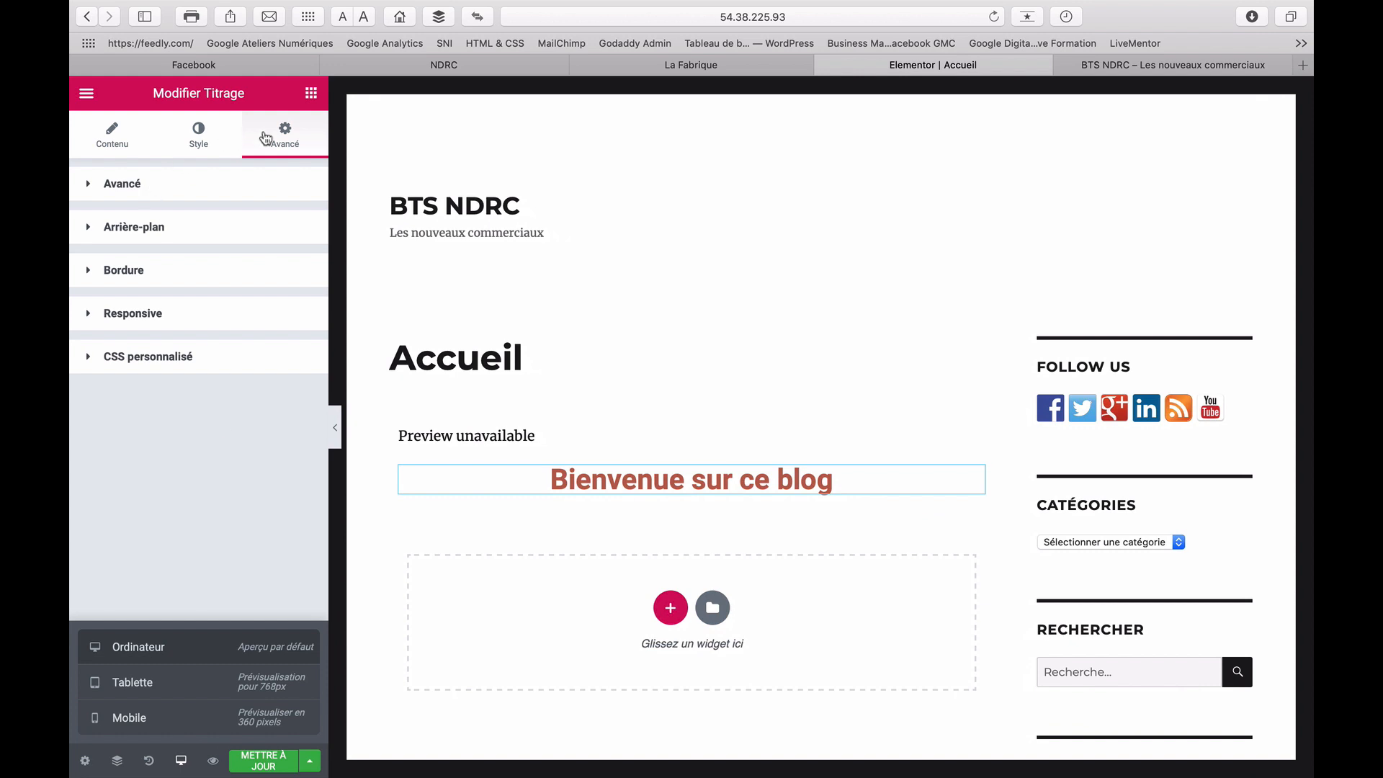
Add an Image widget below the heading and fill it with image_788_shutterstock_128748086NTC.jpg from the media library
click(309, 94)
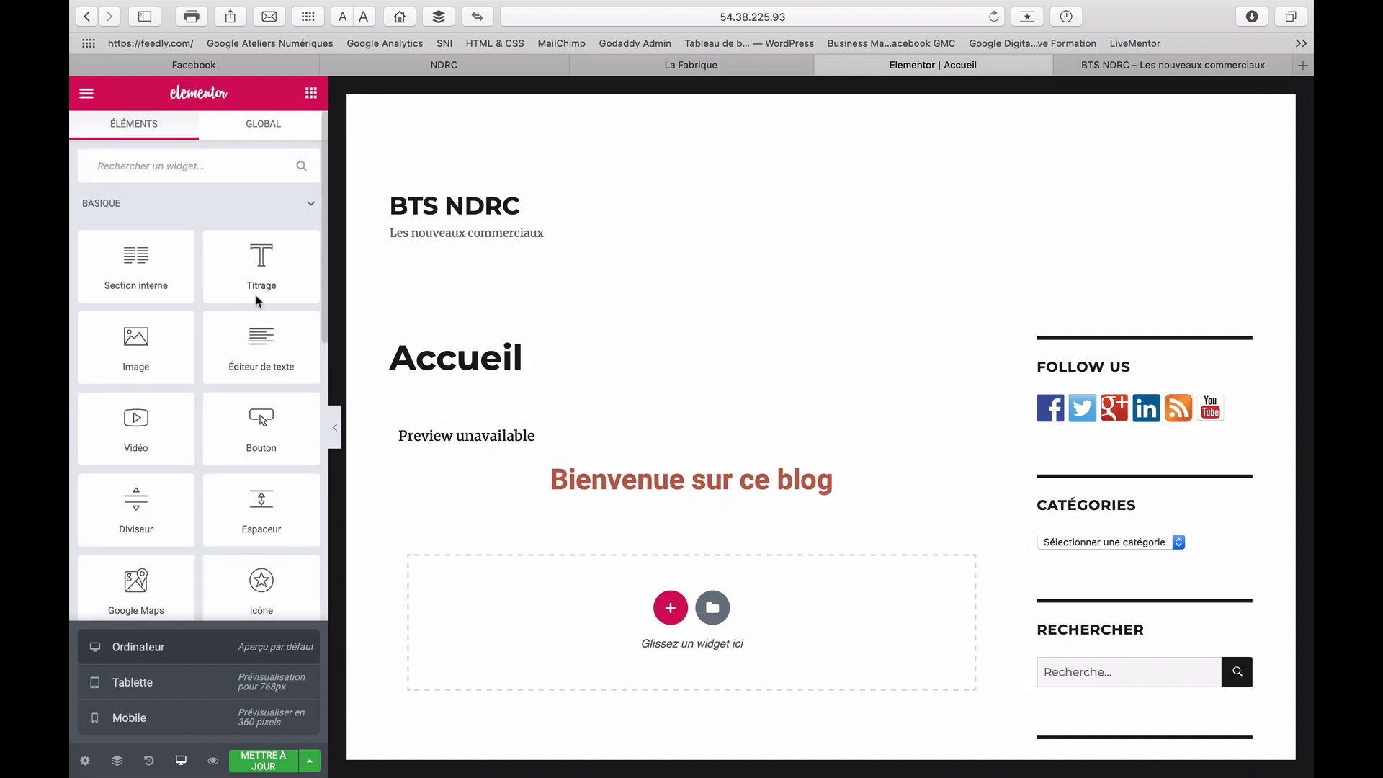
scroll(259, 302, down, 1)
drag(137, 335, 702, 603)
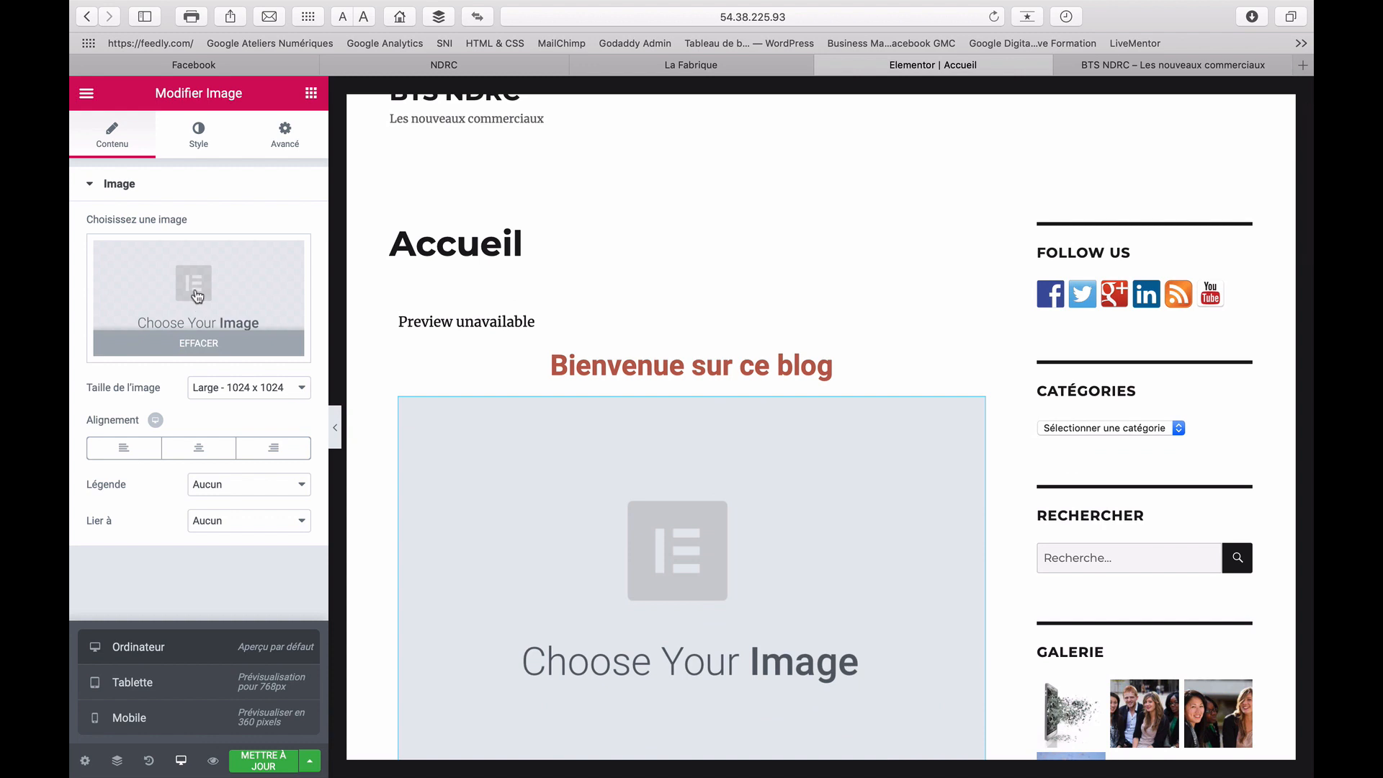
click(197, 296)
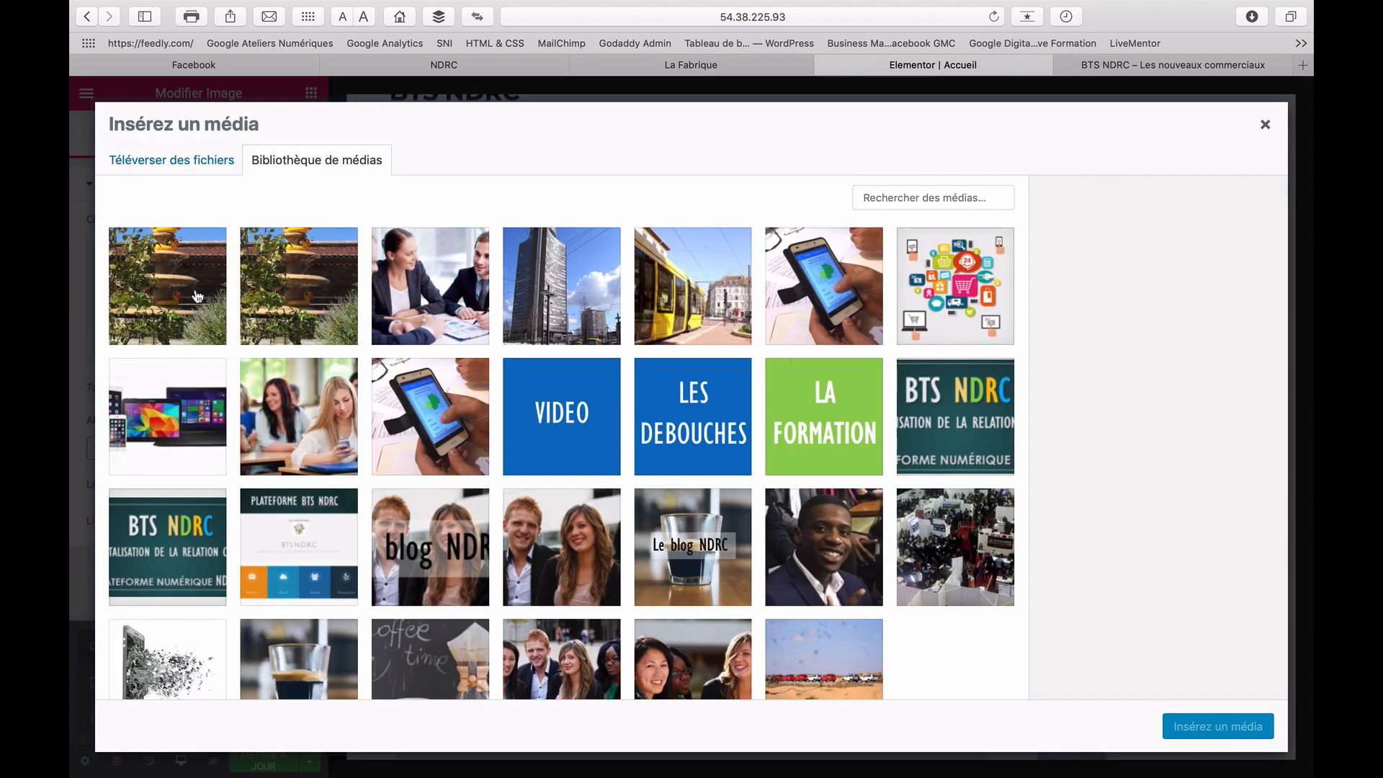
click(417, 286)
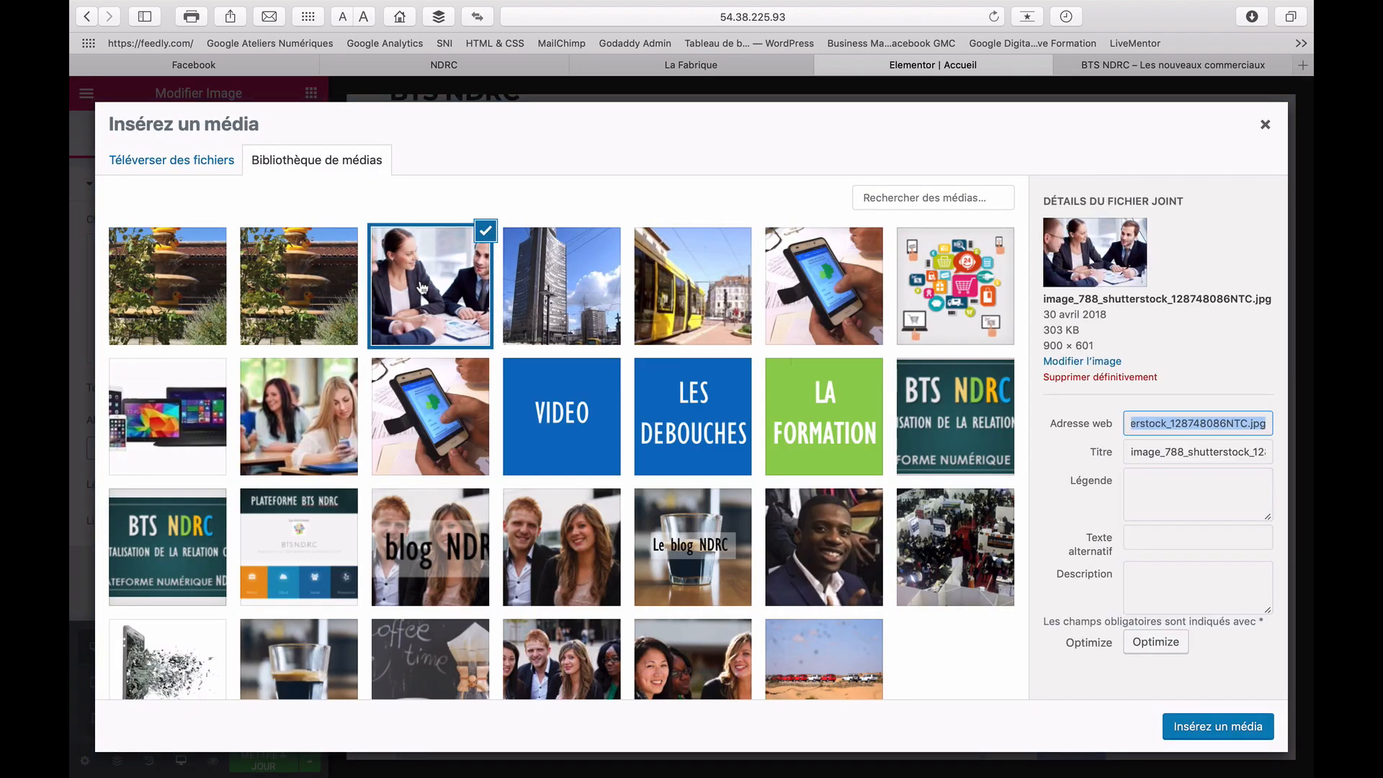
click(1204, 728)
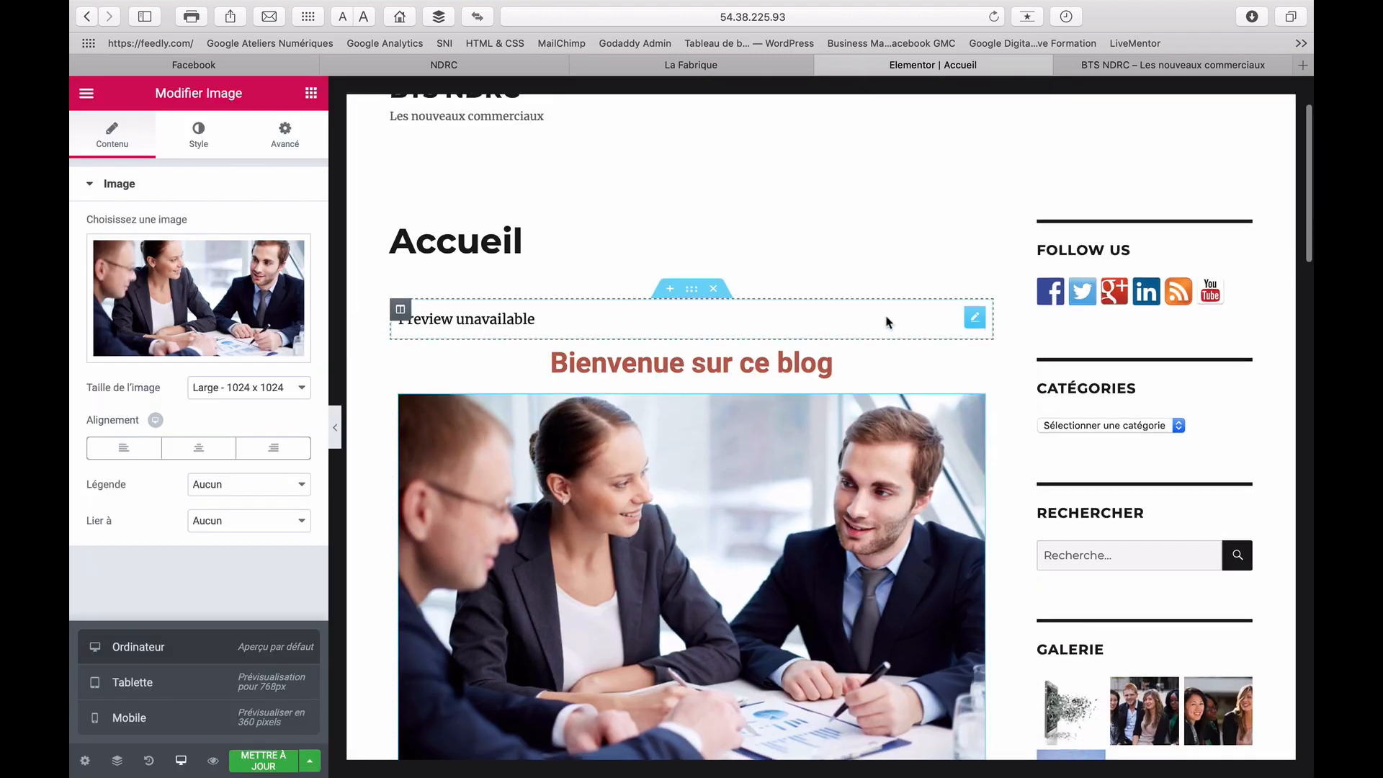
Preview the changes to the Accueil page and look over the previewed page for the heading and image
scroll(817, 307, down, 3)
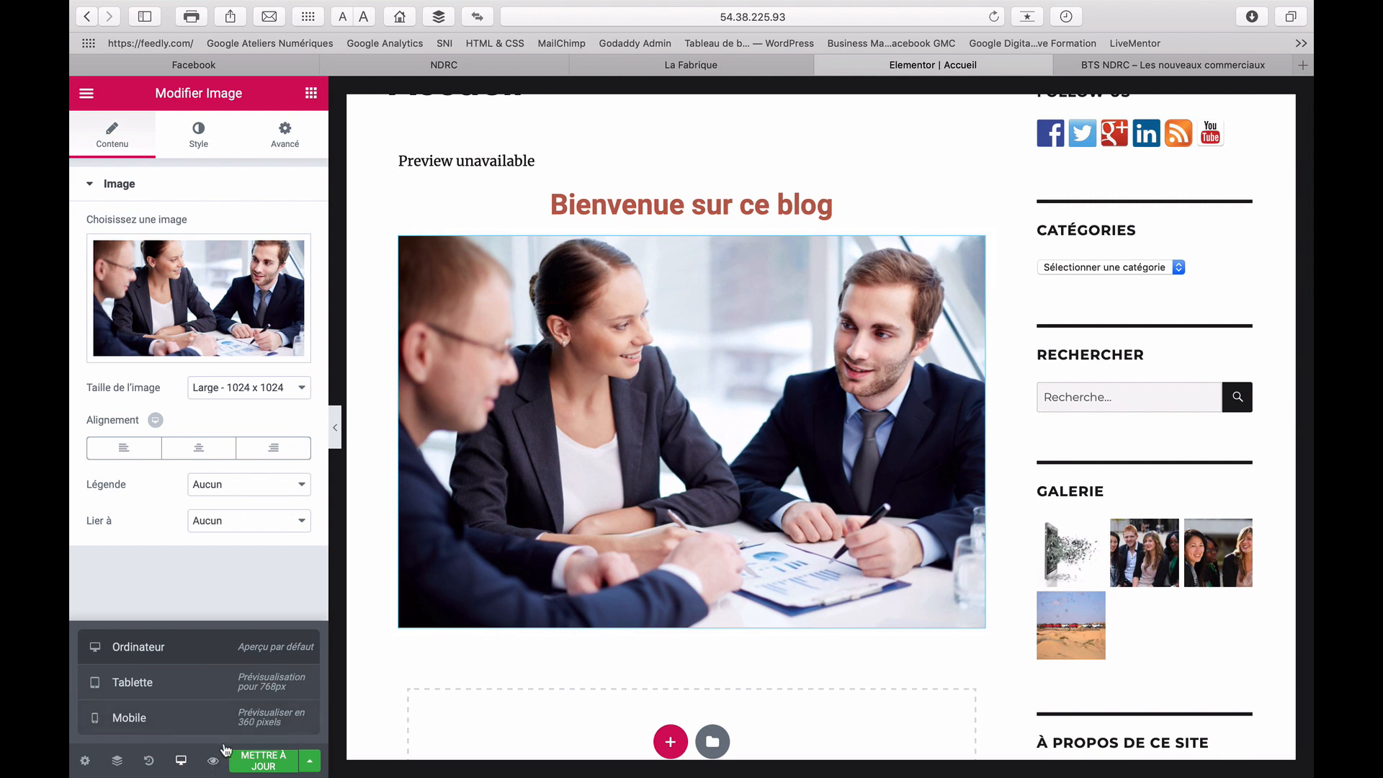
click(213, 762)
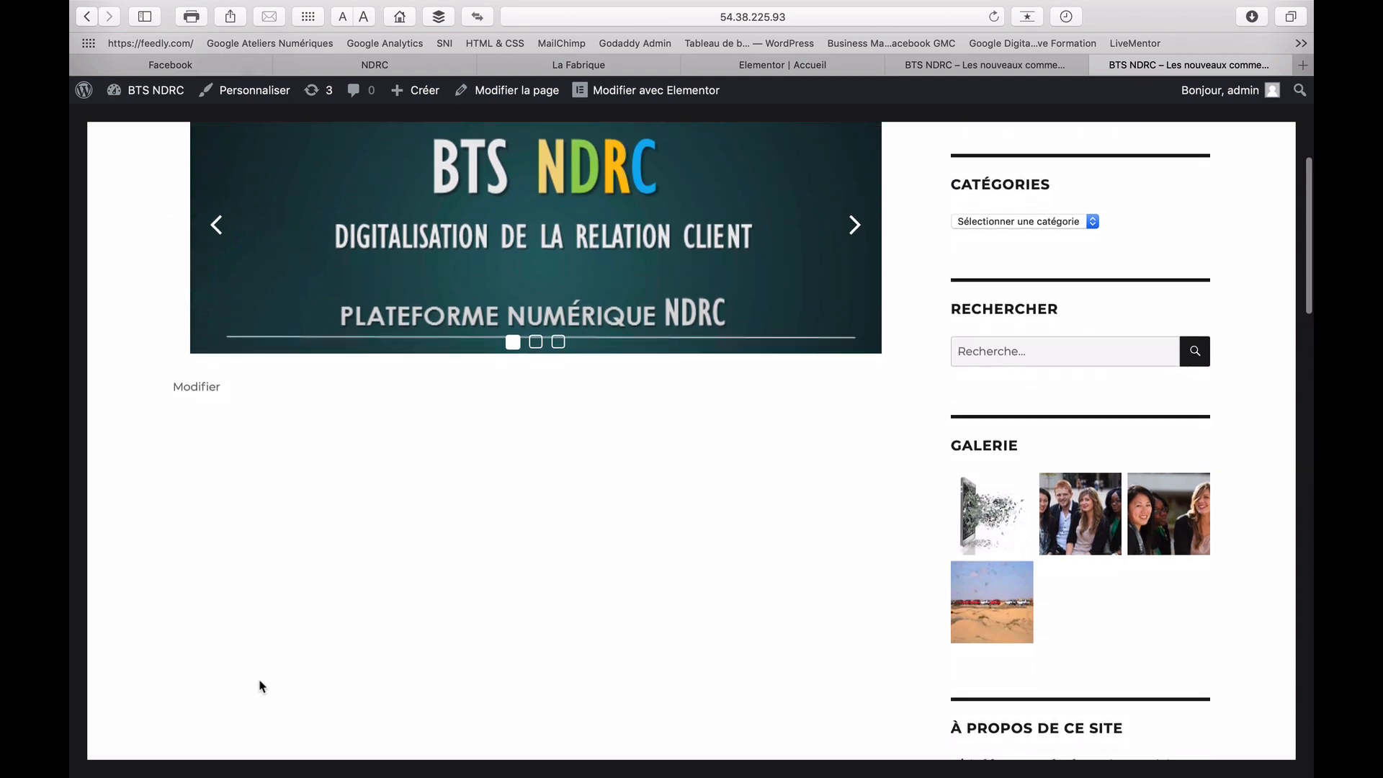
scroll(261, 684, down, 6)
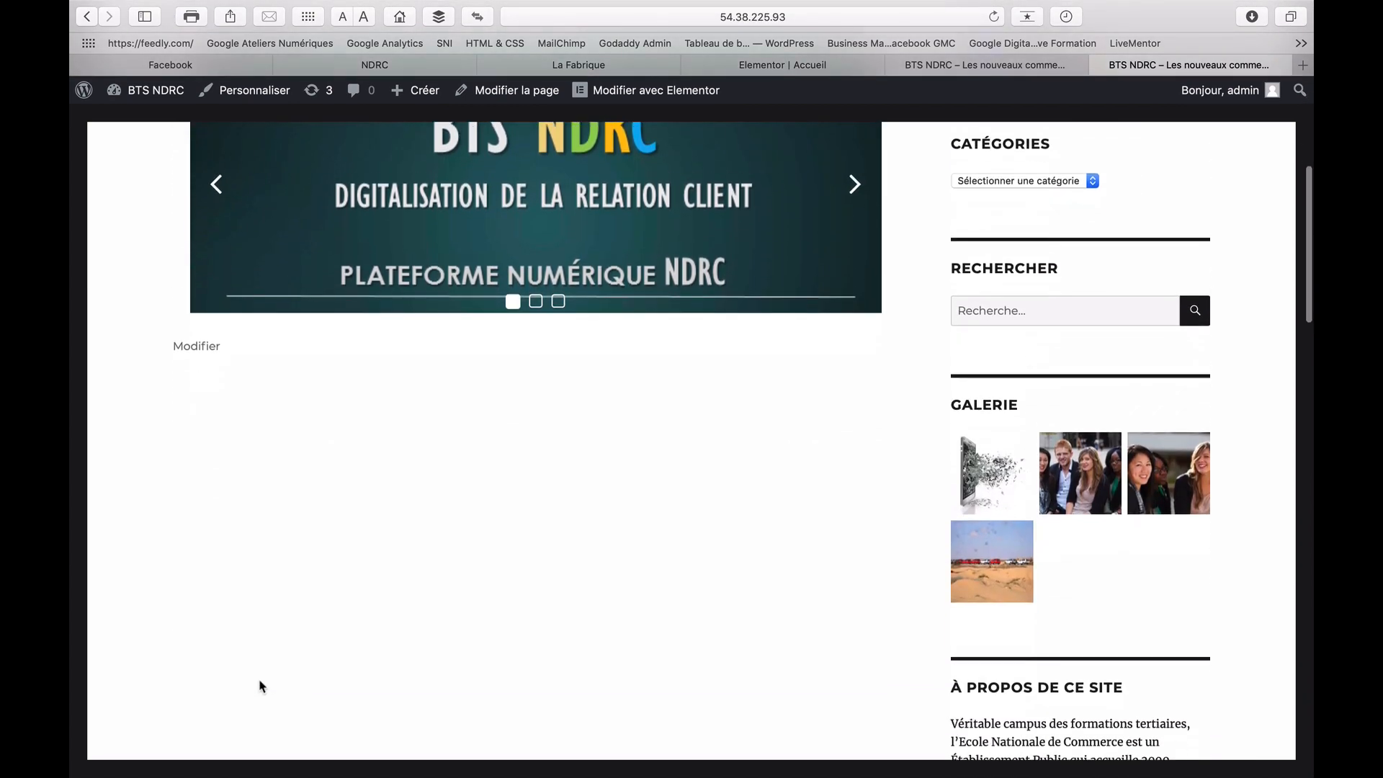
scroll(261, 685, down, 8)
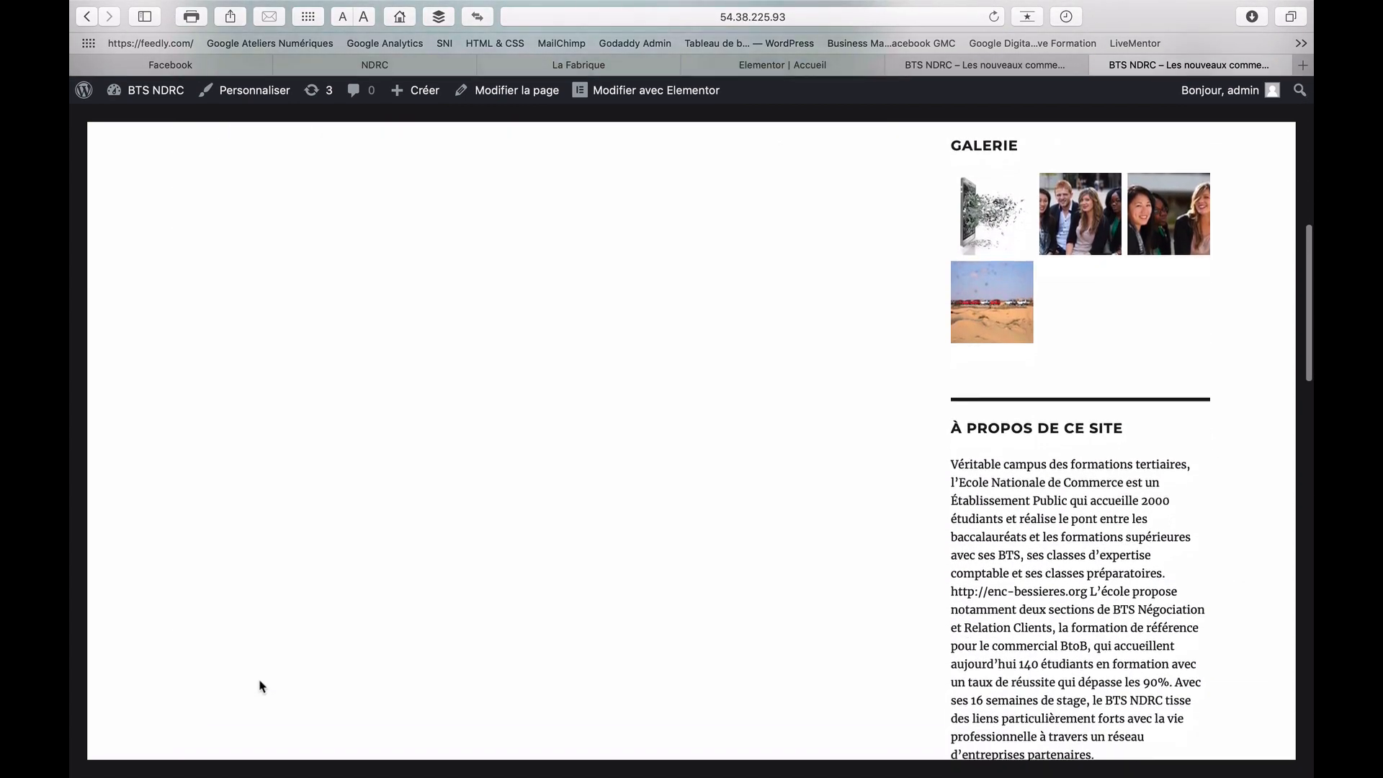
scroll(262, 685, up, 15)
scroll(261, 685, down, 3)
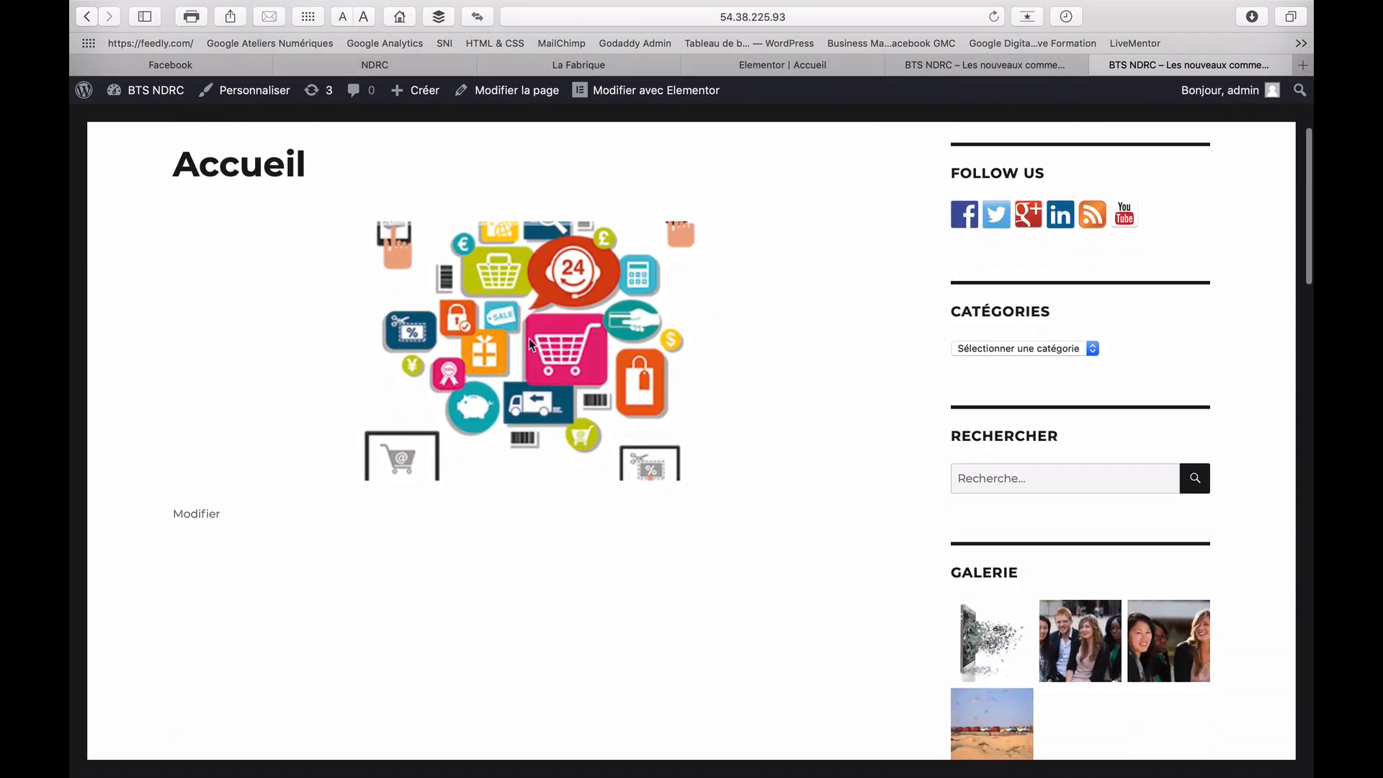
scroll(502, 353, down, 6)
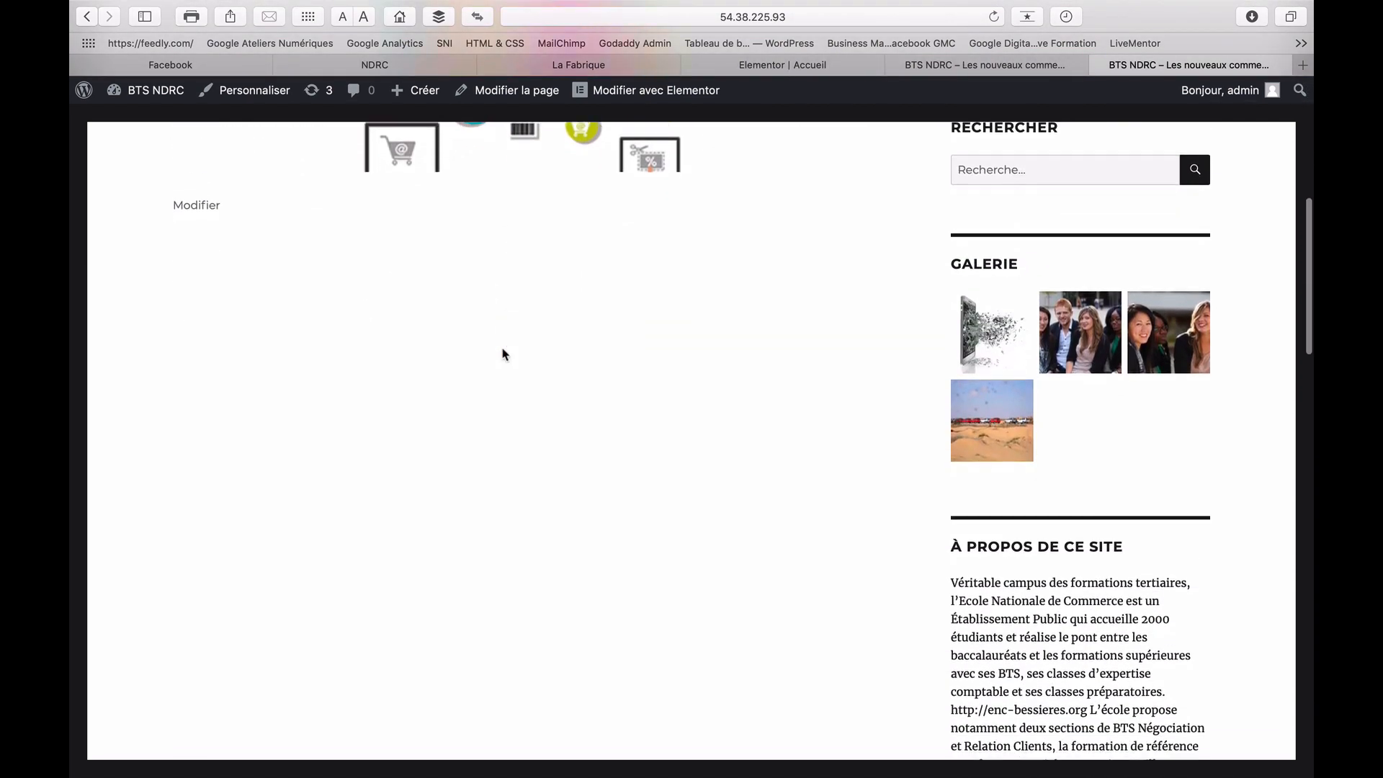
scroll(503, 353, up, 9)
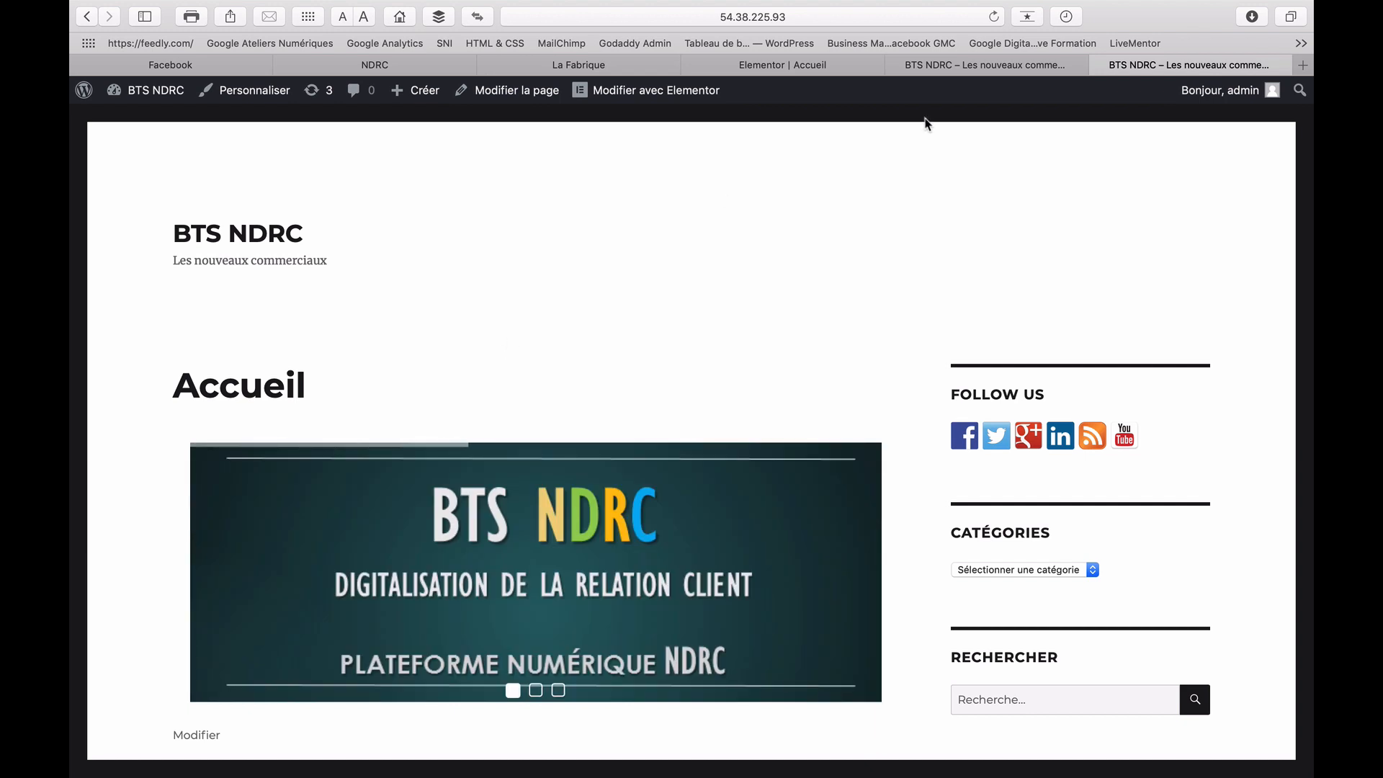
Compare the Accueil layout in the Elementor editor with the open site page and the preview page
click(975, 69)
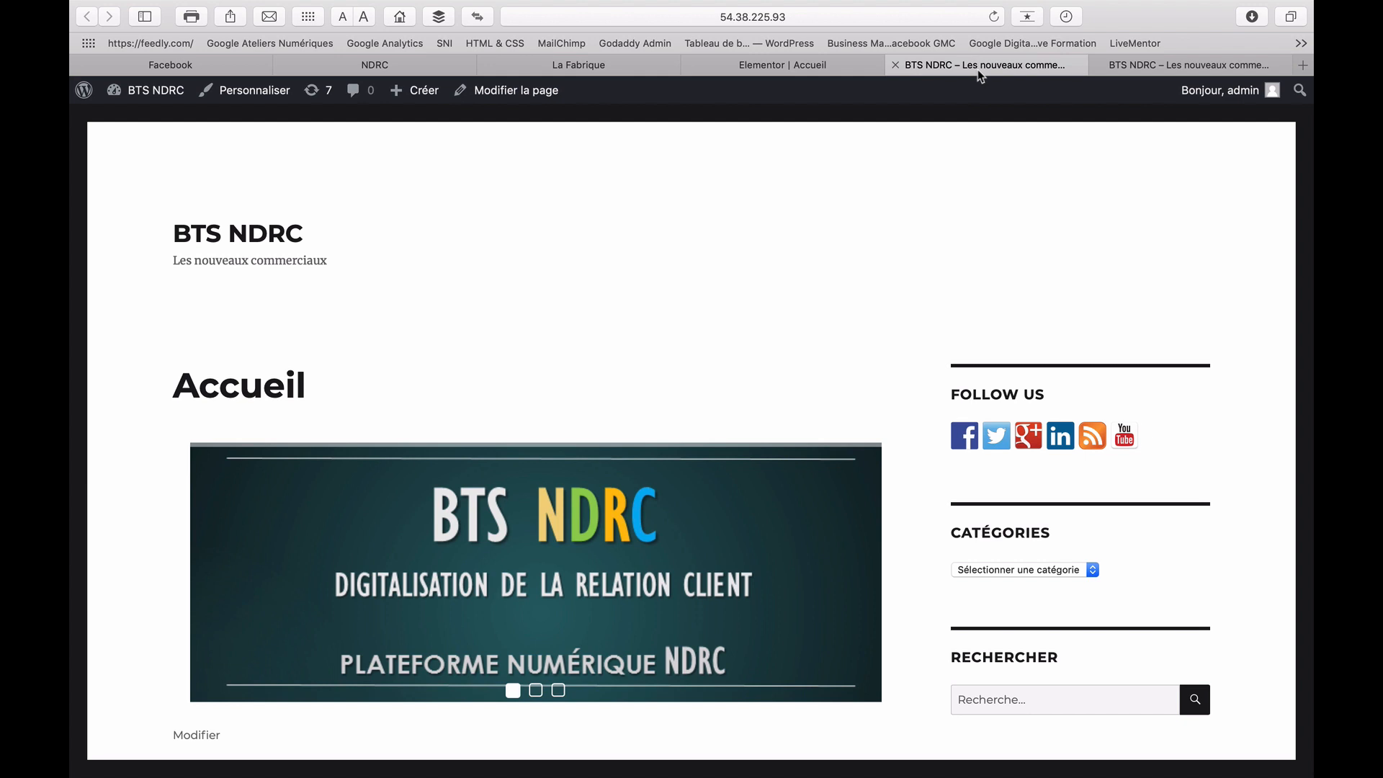
click(847, 72)
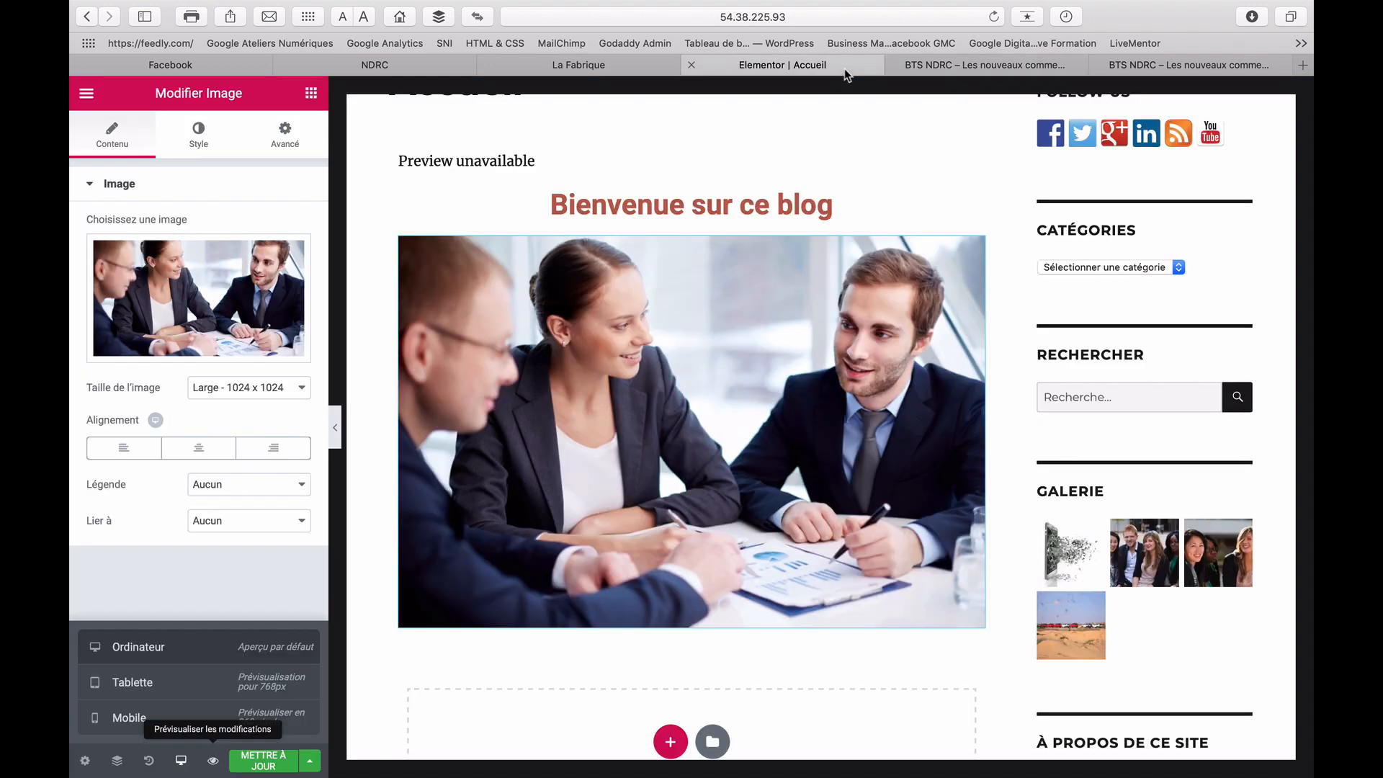
scroll(809, 217, up, 1)
scroll(810, 217, up, 5)
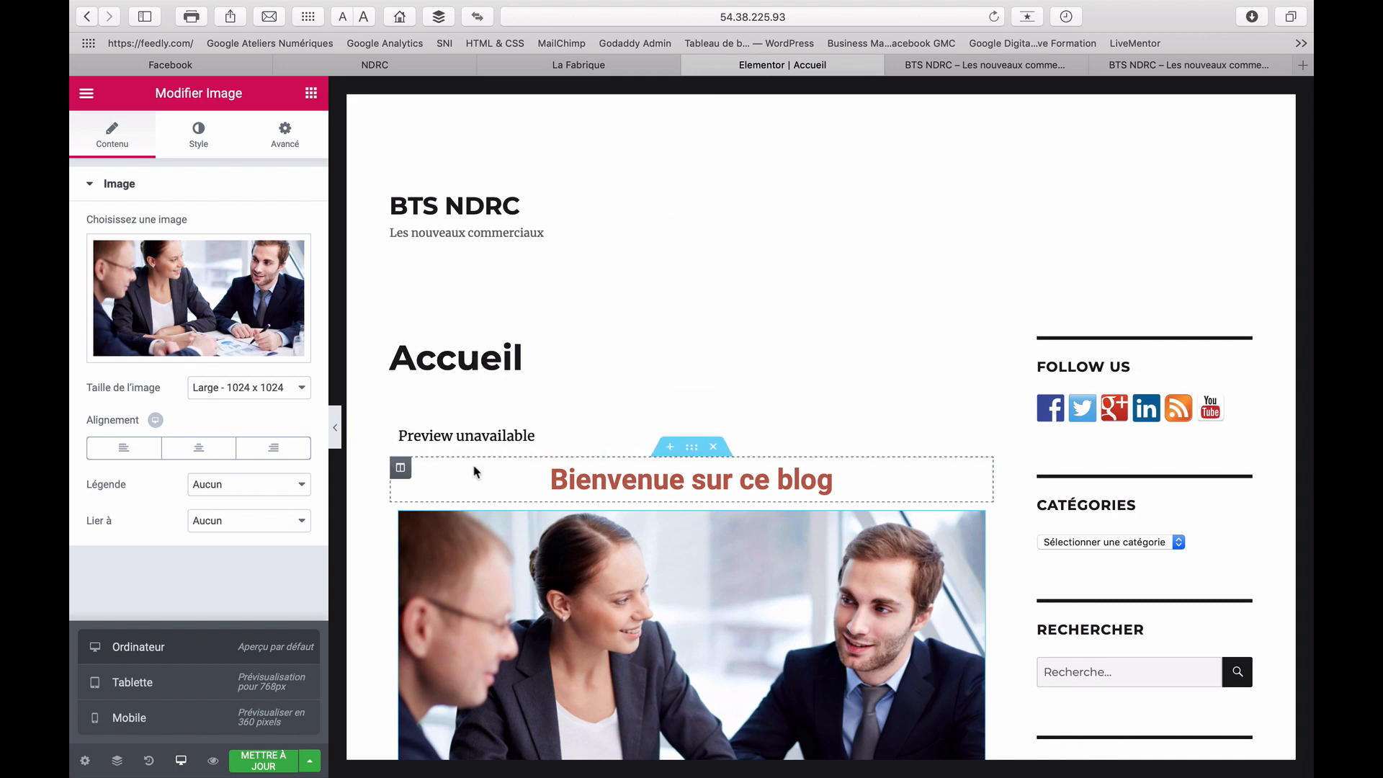
scroll(646, 393, down, 10)
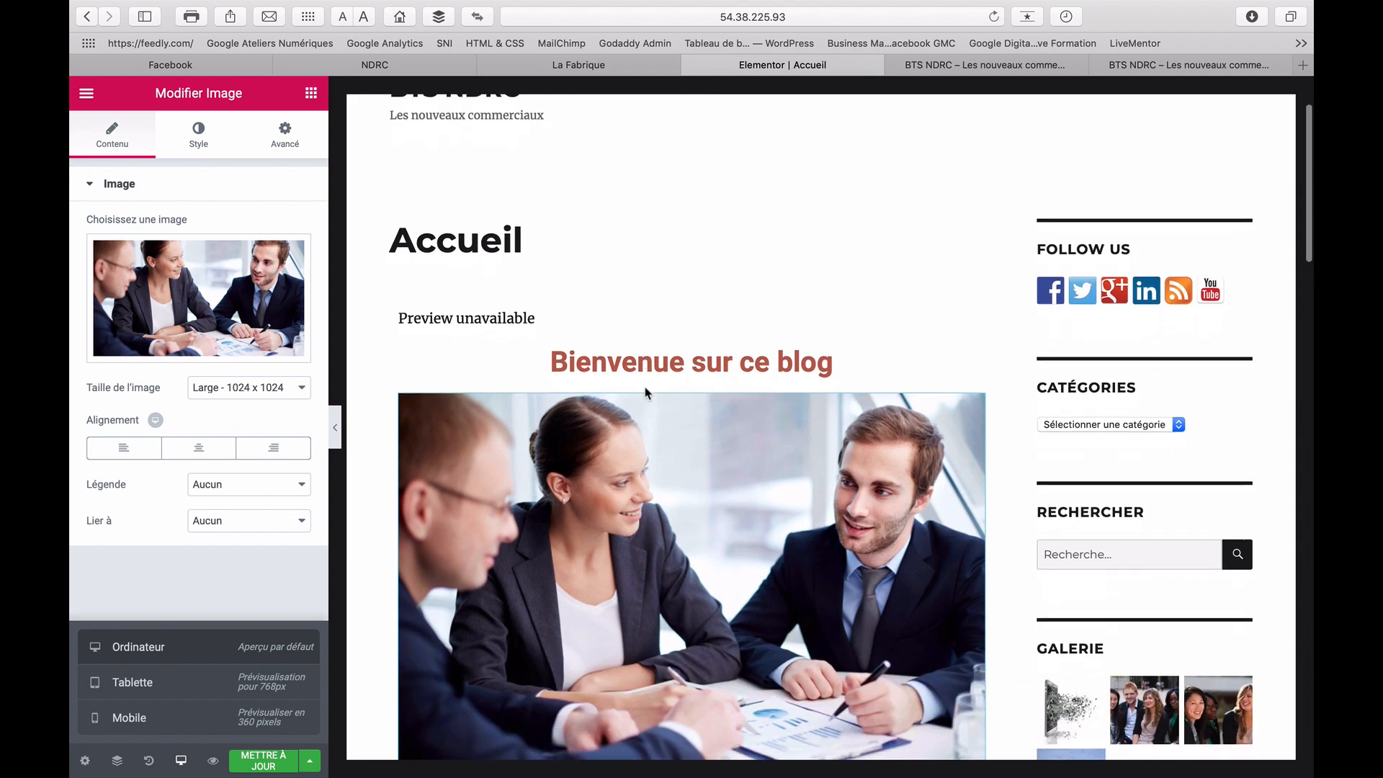
scroll(646, 392, down, 1)
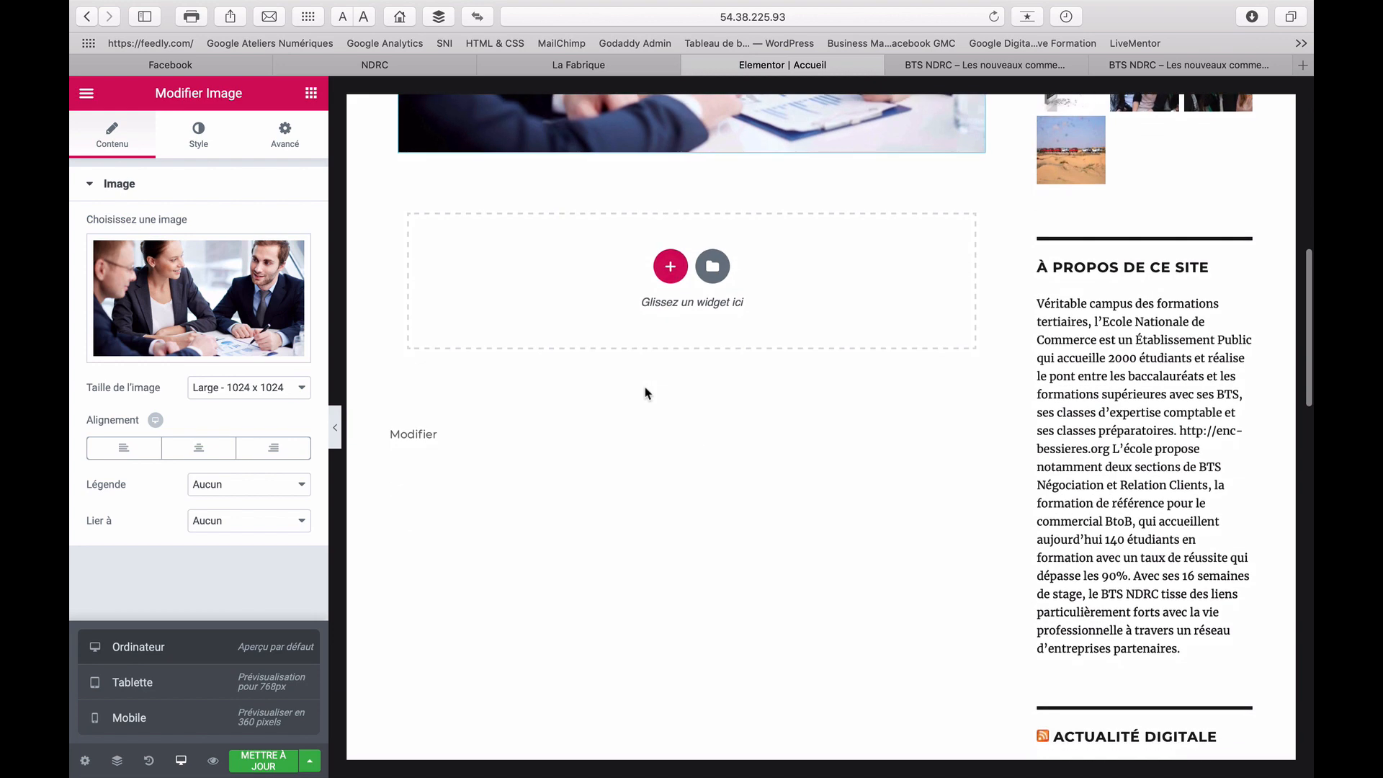
click(1184, 65)
scroll(967, 232, down, 6)
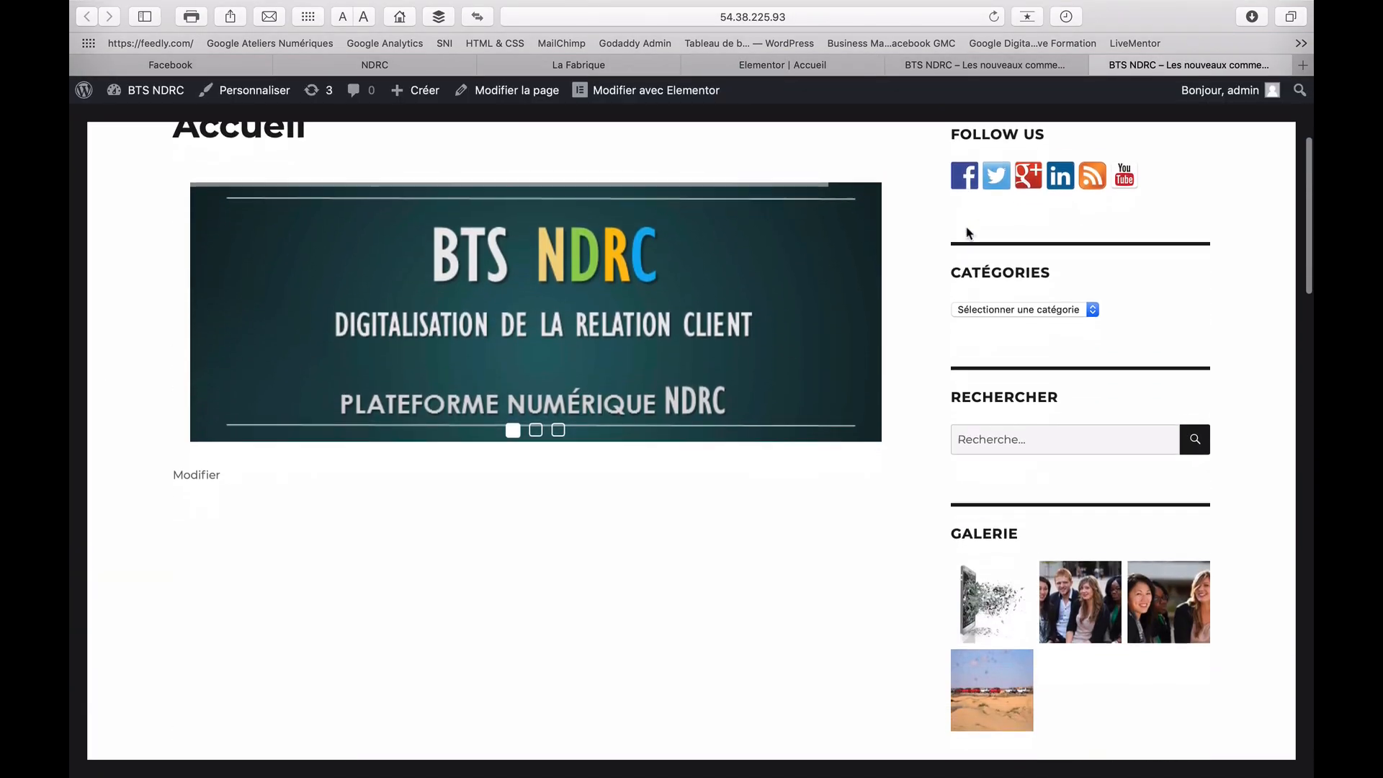
scroll(967, 232, up, 6)
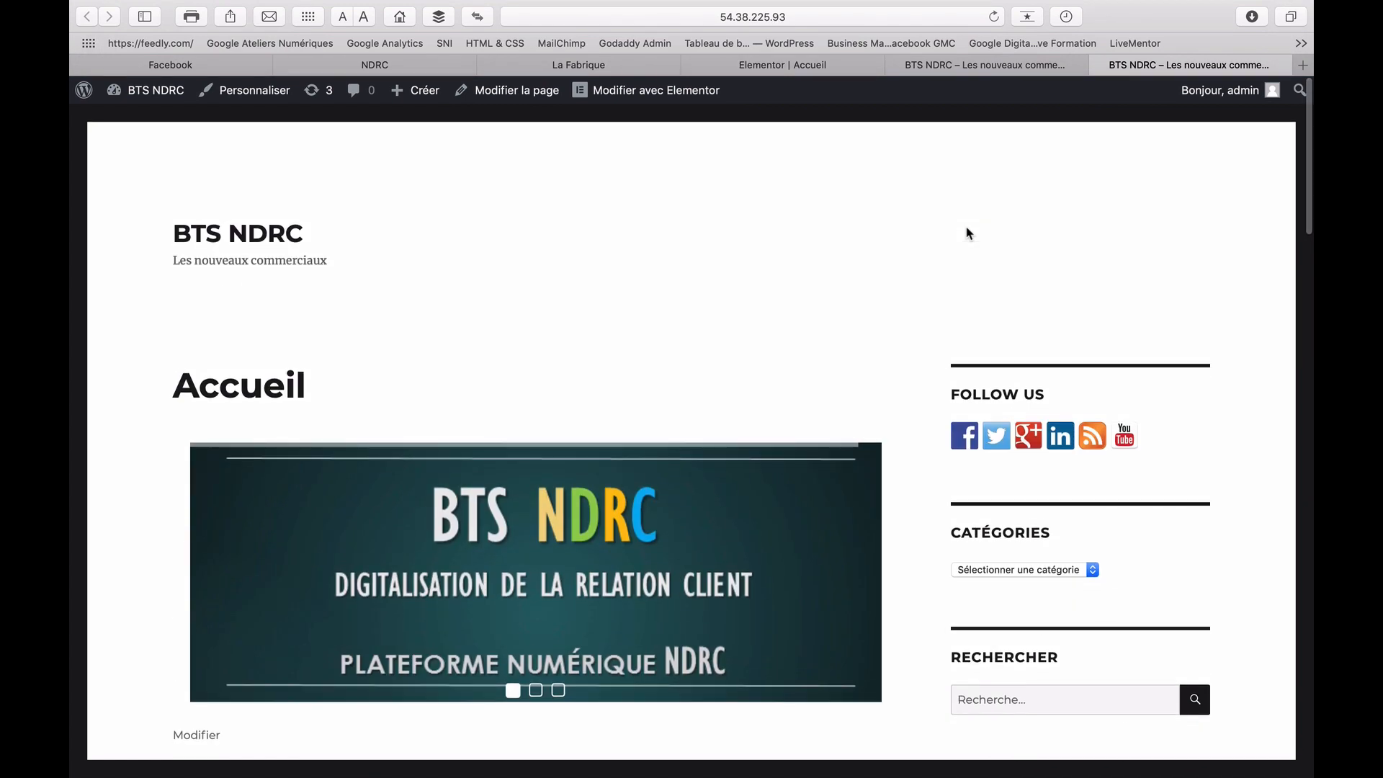
Close the extra preview page, check the Elementor editor, and return to the site's Accueil page
click(1031, 65)
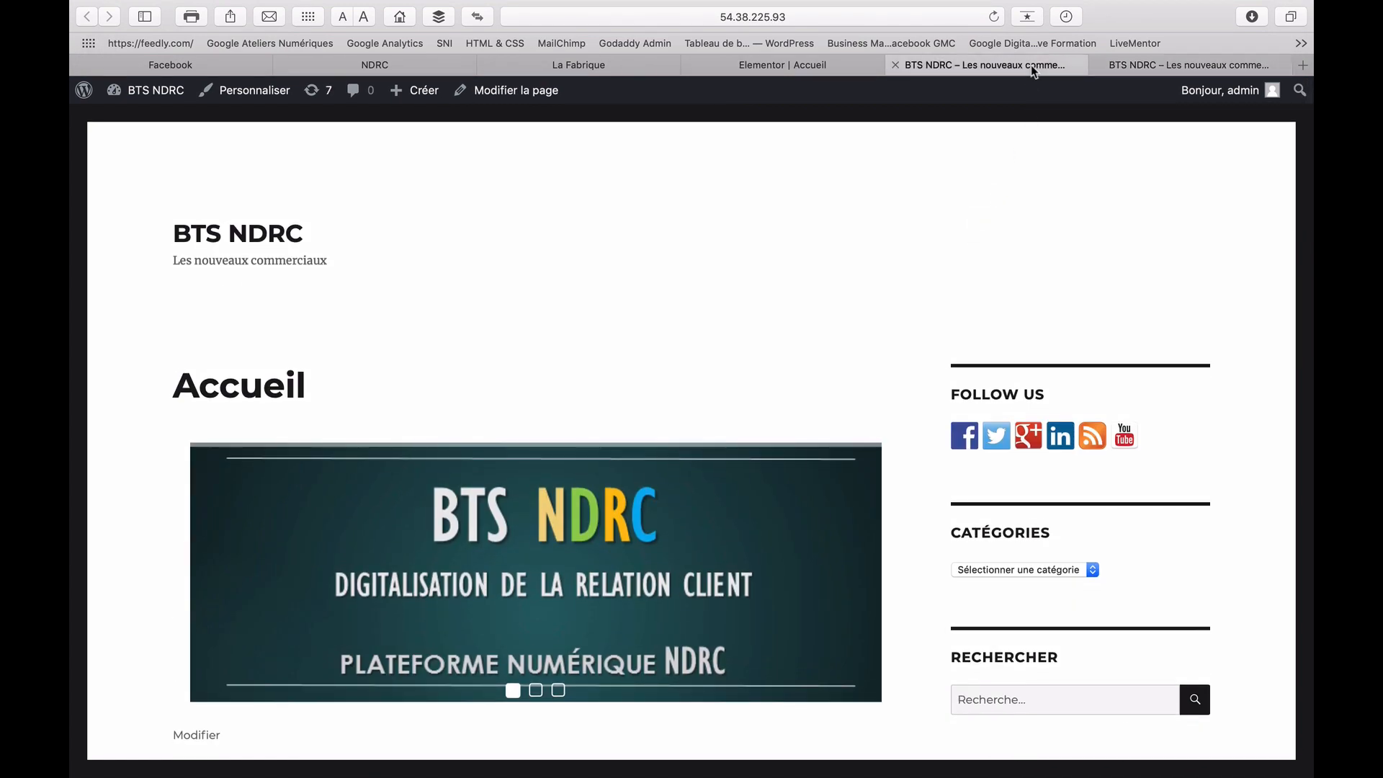
click(1099, 65)
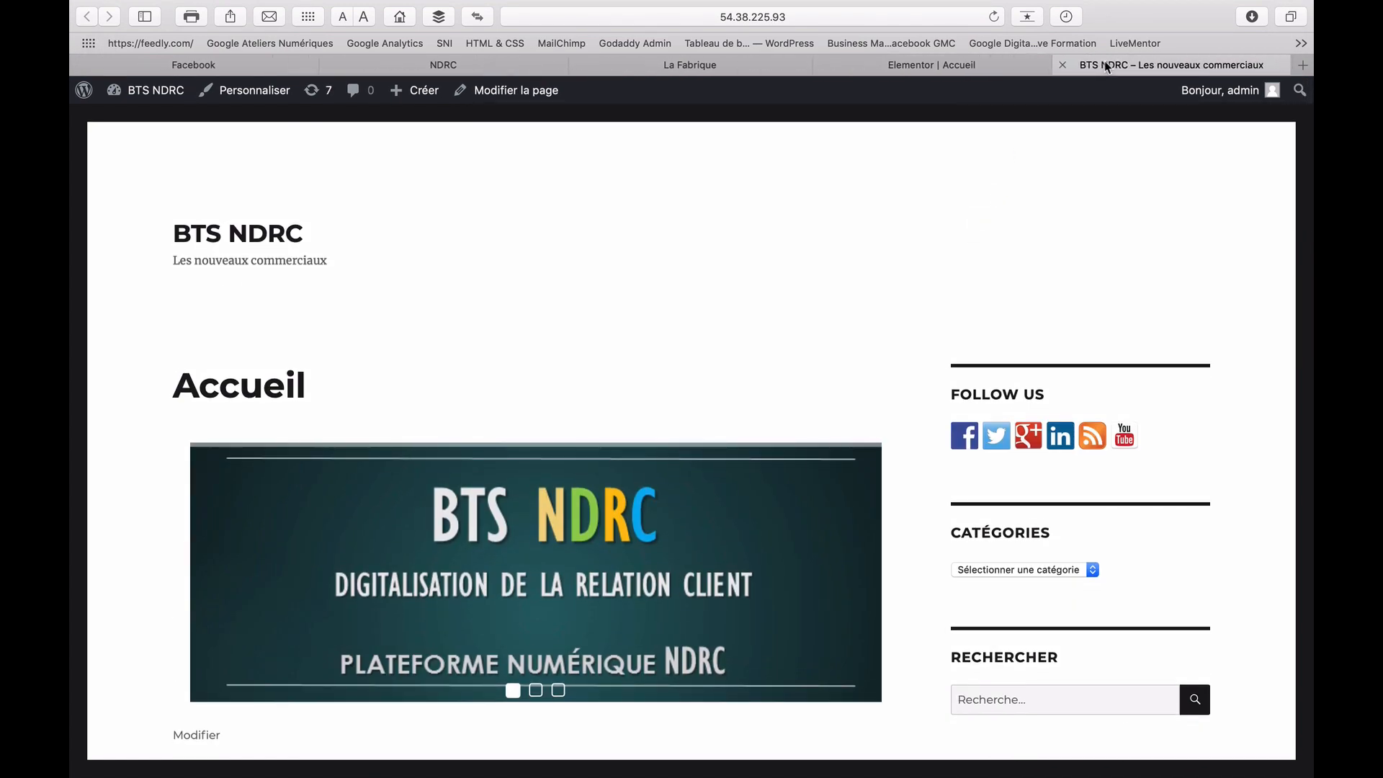
click(919, 66)
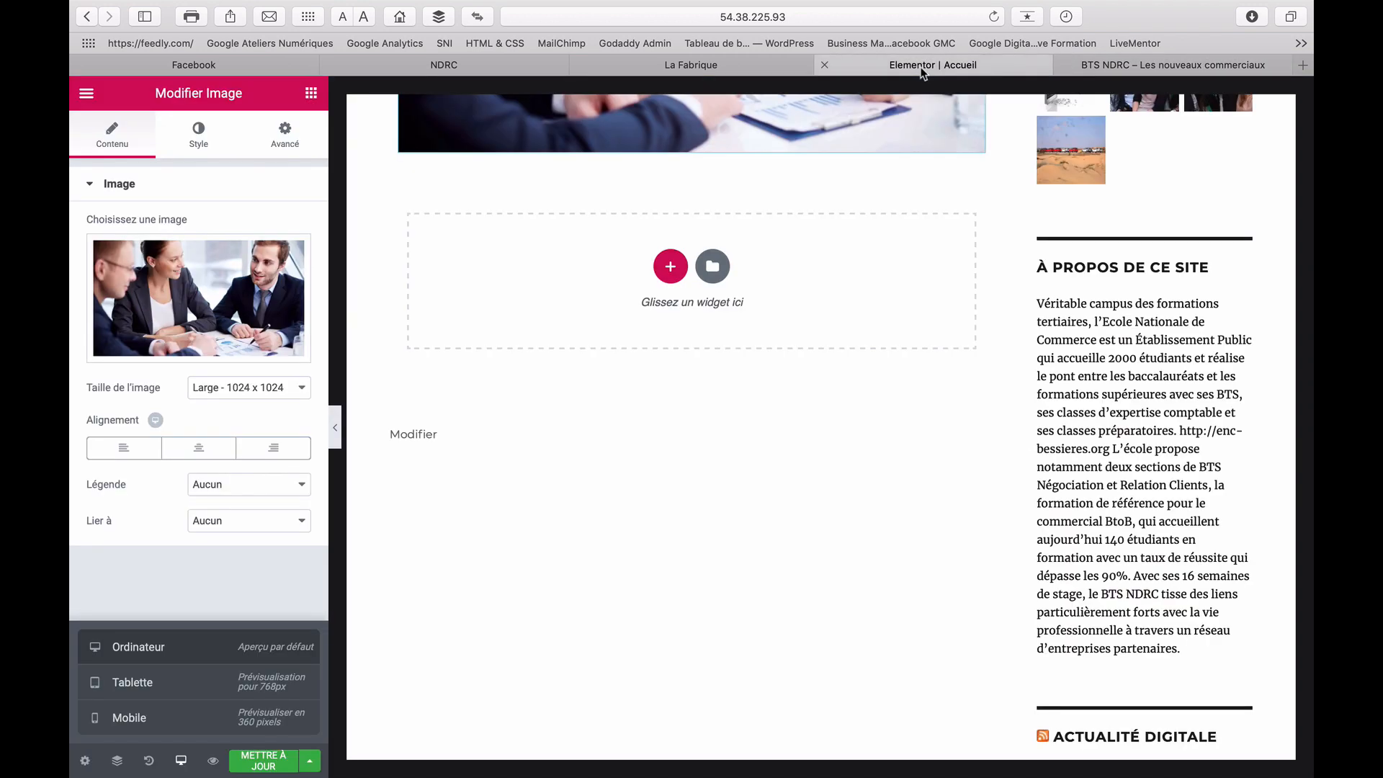
click(1103, 63)
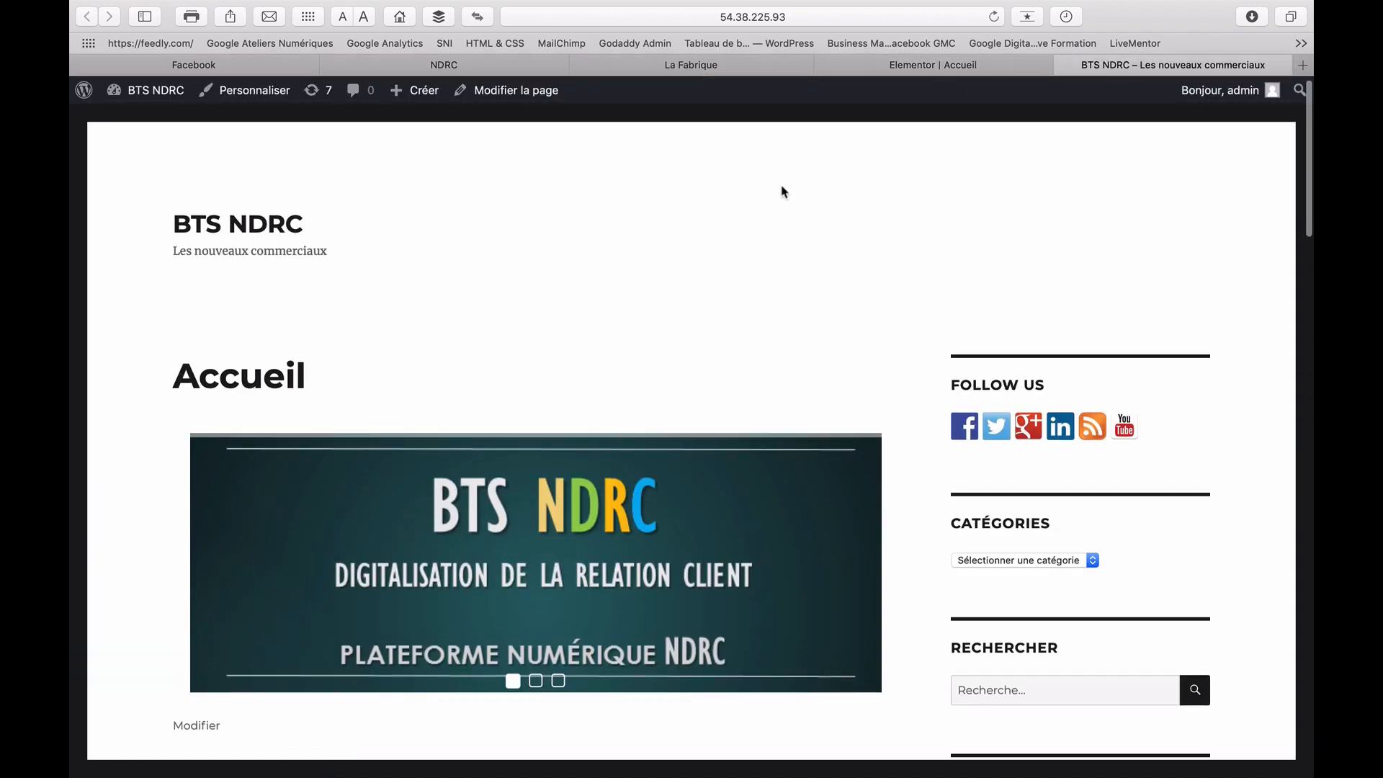
scroll(783, 191, up, 1)
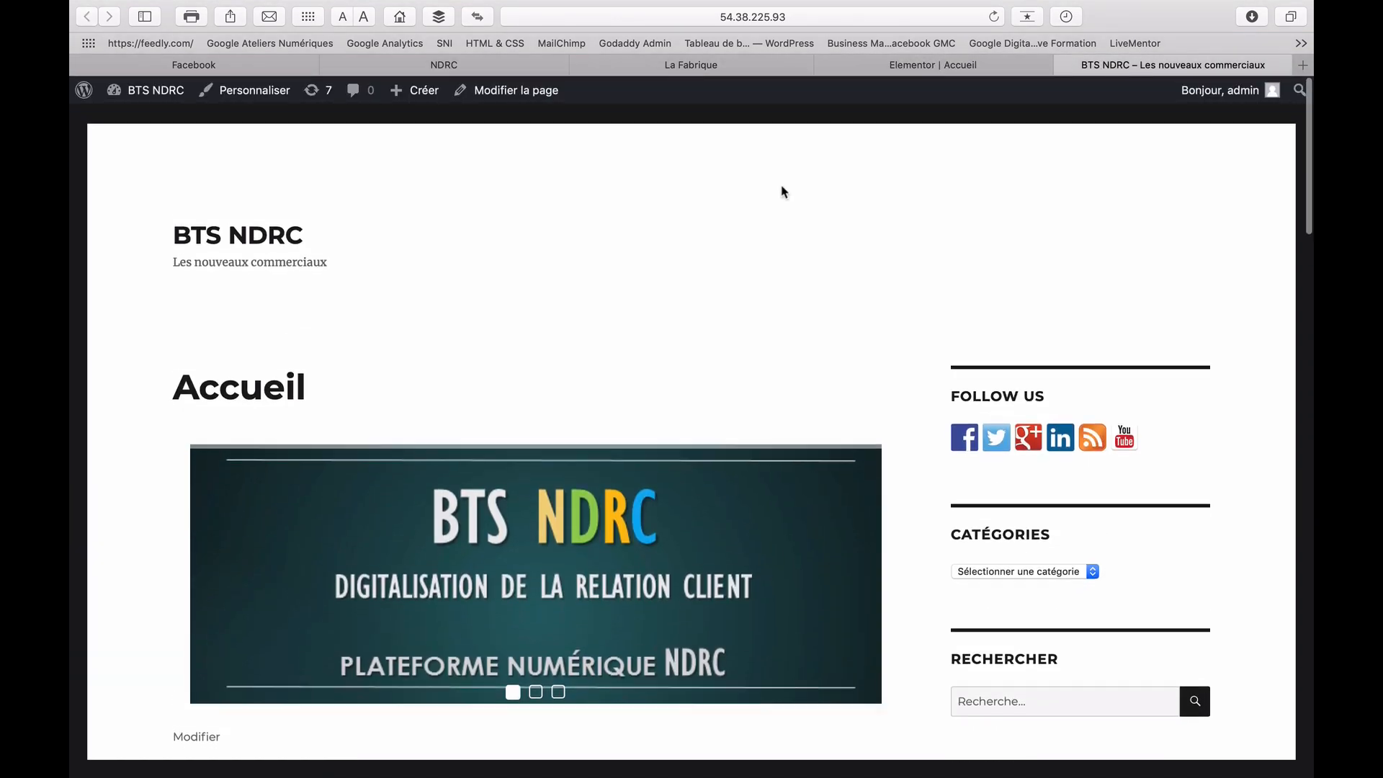
Review the Réglages de la page d'accueil in the site customizer, keep Accueil as the static homepage, and close the customizer
click(234, 96)
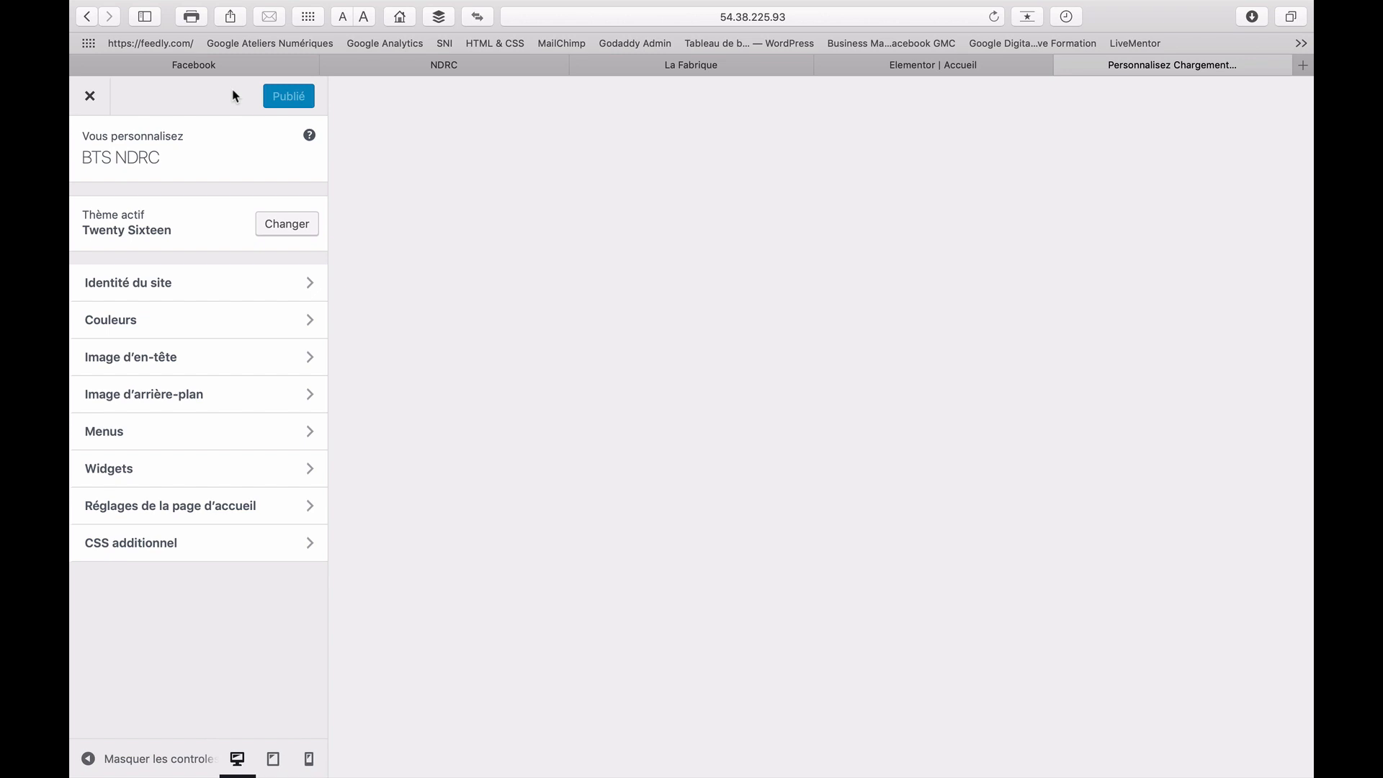
click(176, 505)
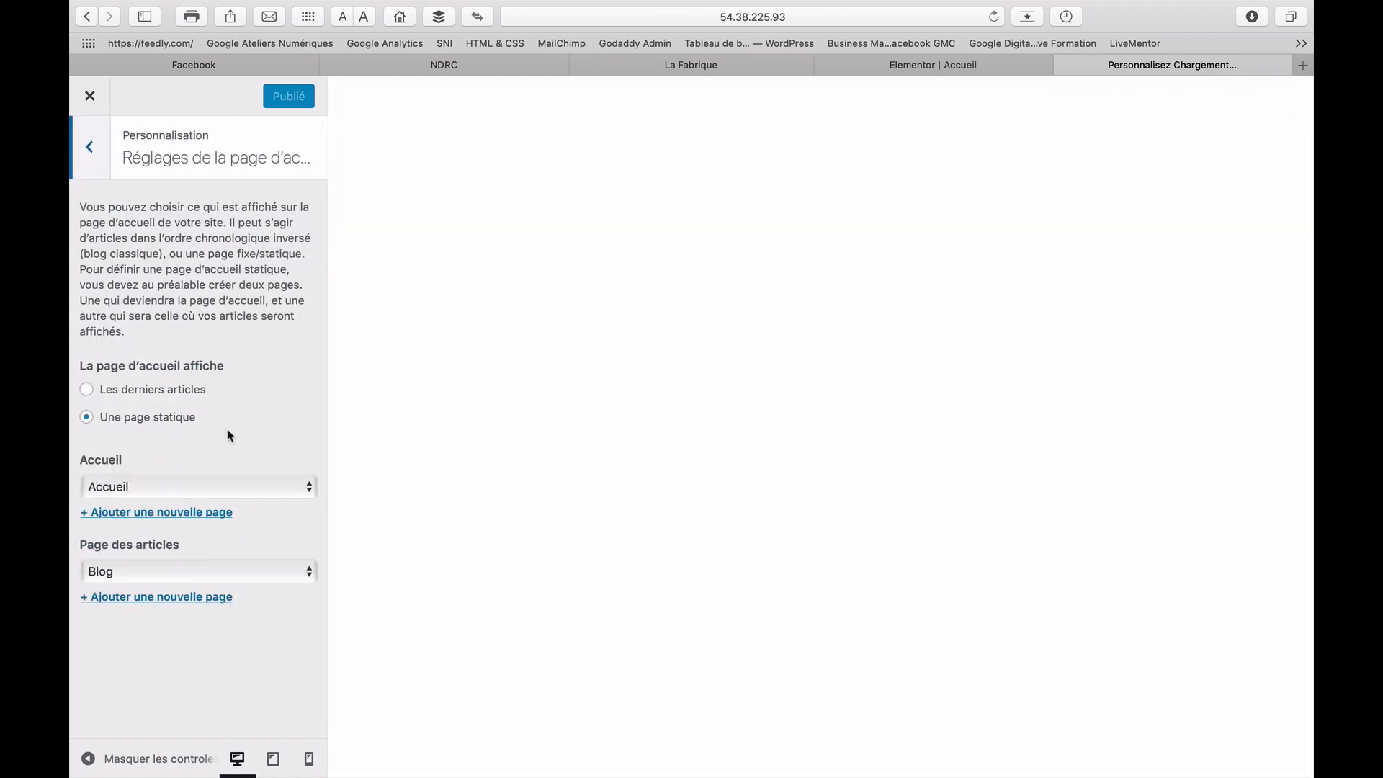
scroll(499, 482, down, 7)
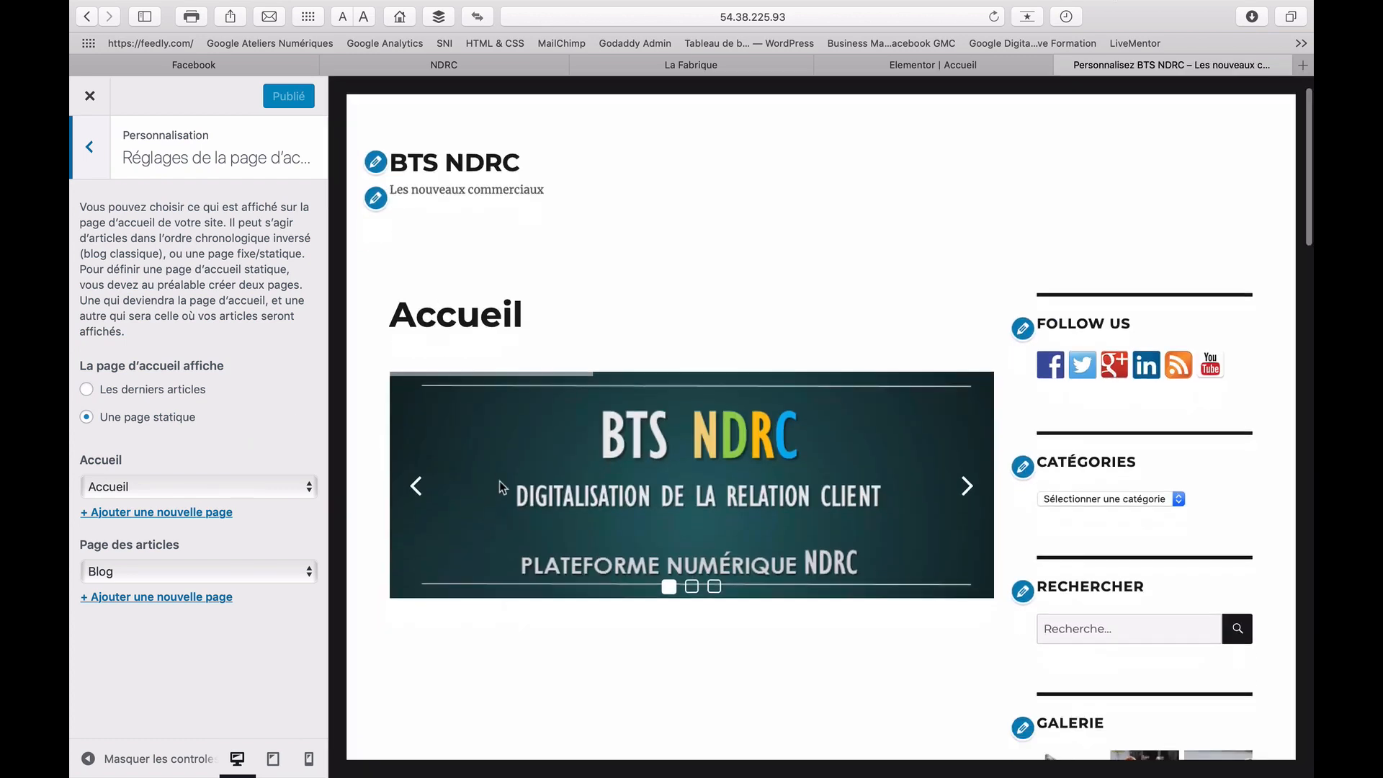
scroll(501, 486, up, 7)
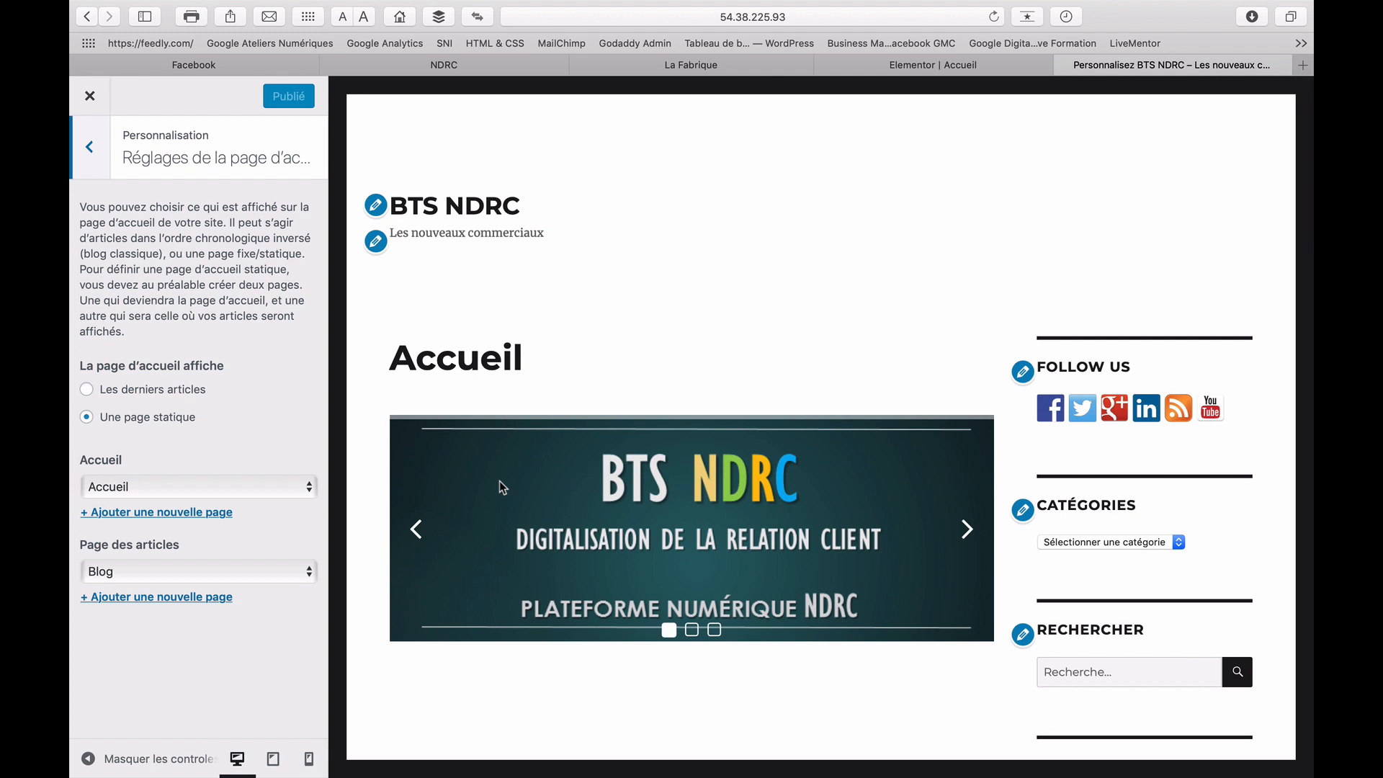
click(305, 492)
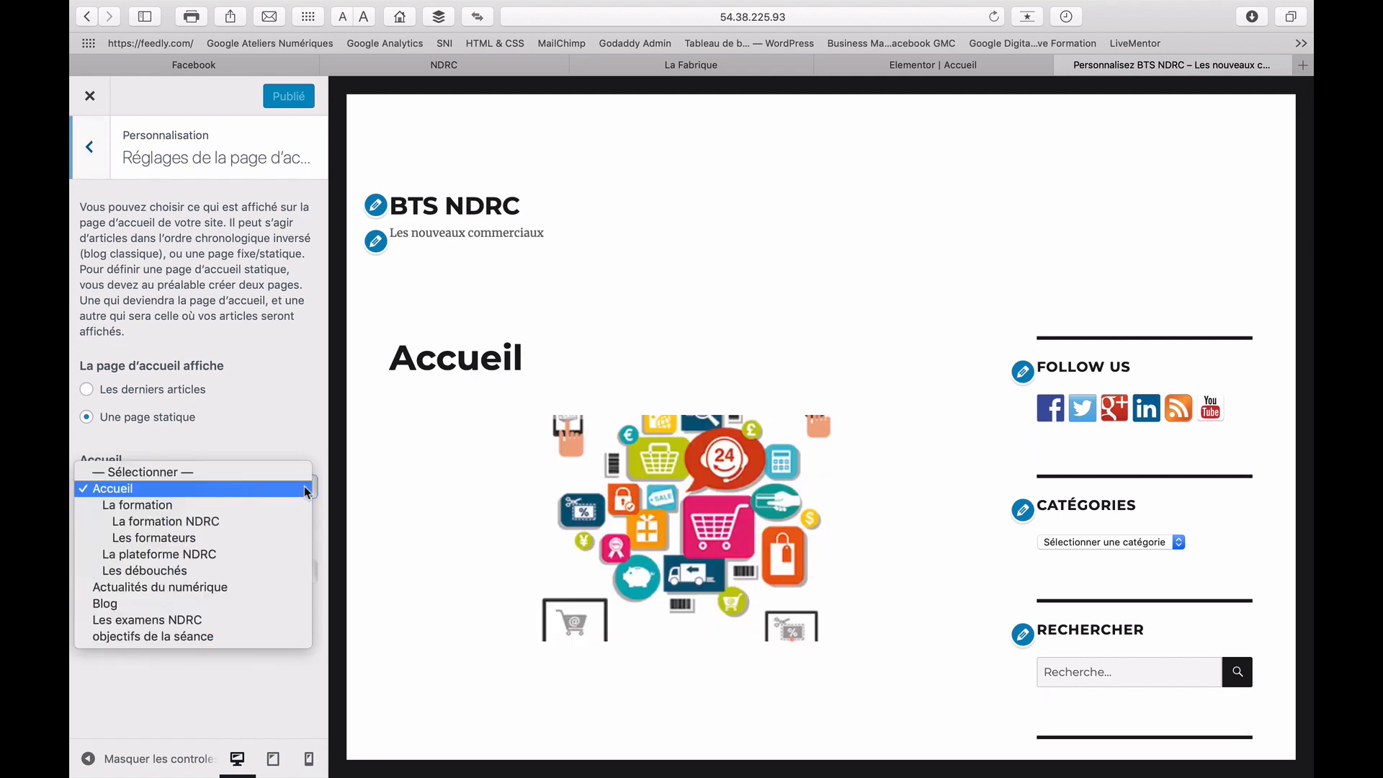
click(306, 492)
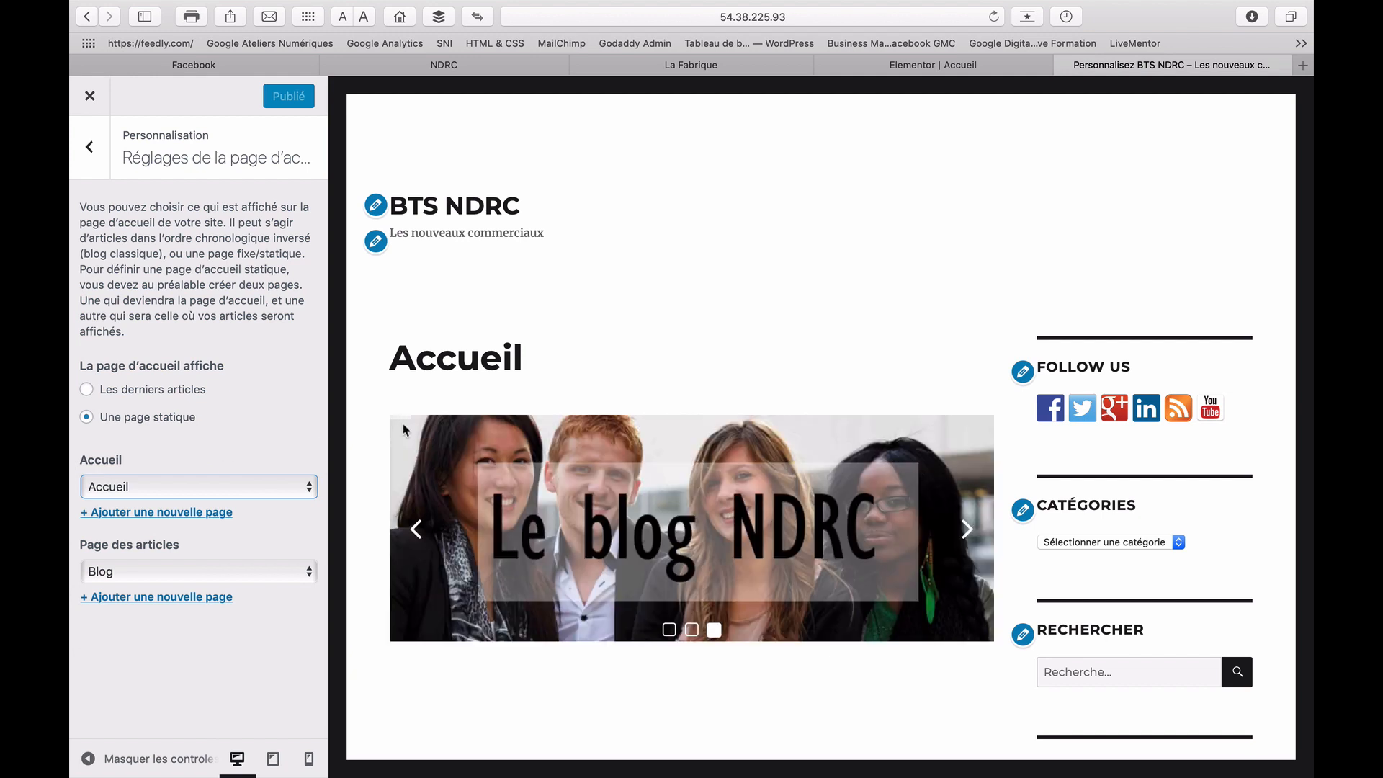
click(309, 487)
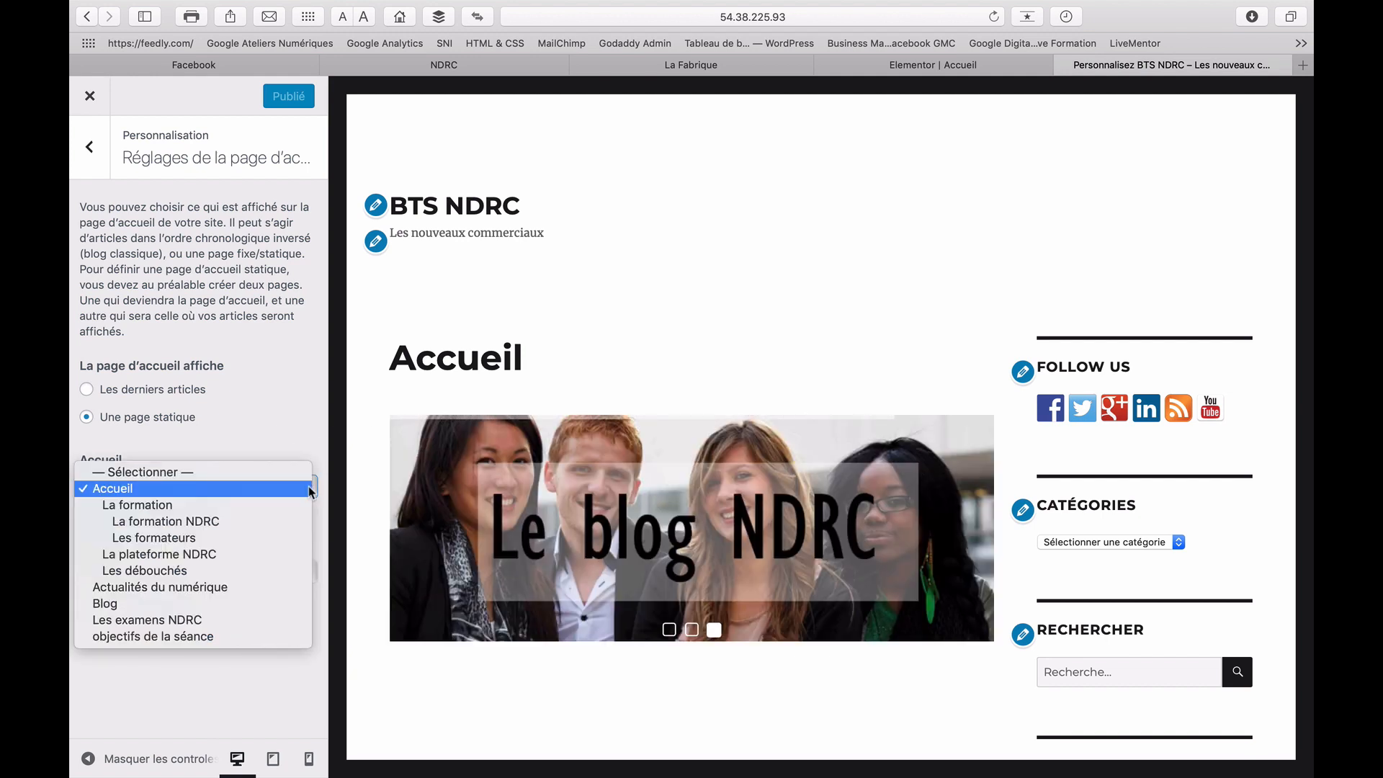
click(309, 490)
click(90, 96)
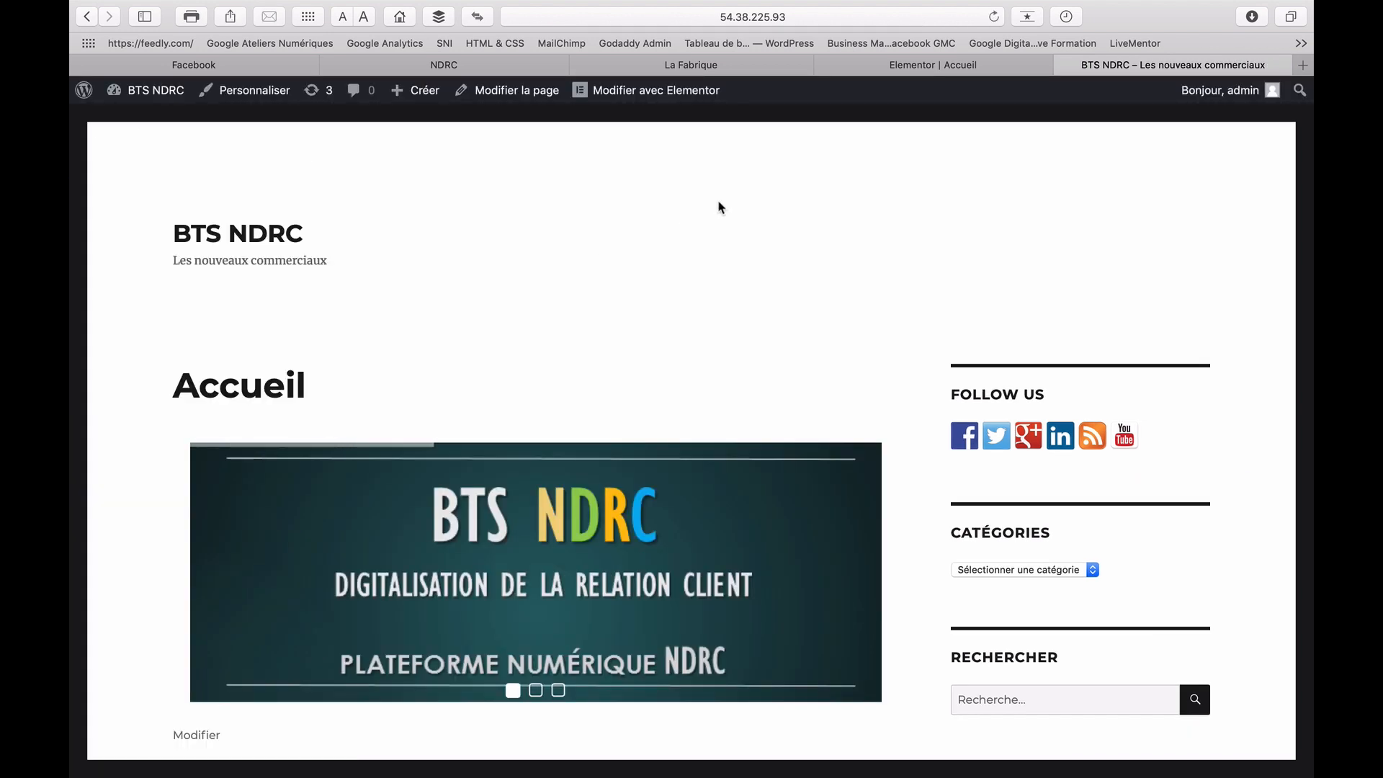
Compare the heading and image in the Elementor editor with the live Accueil page, and return to the editor
click(989, 70)
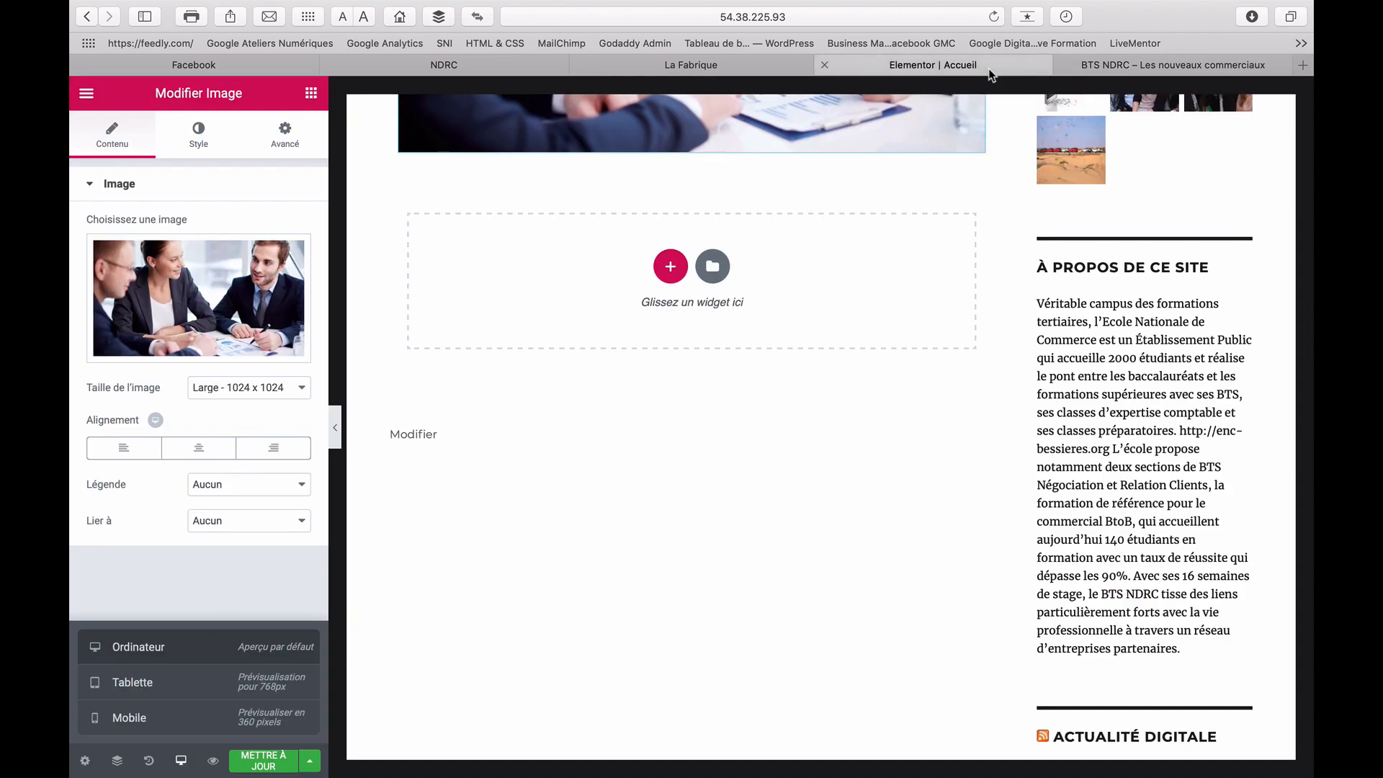
scroll(879, 274, up, 10)
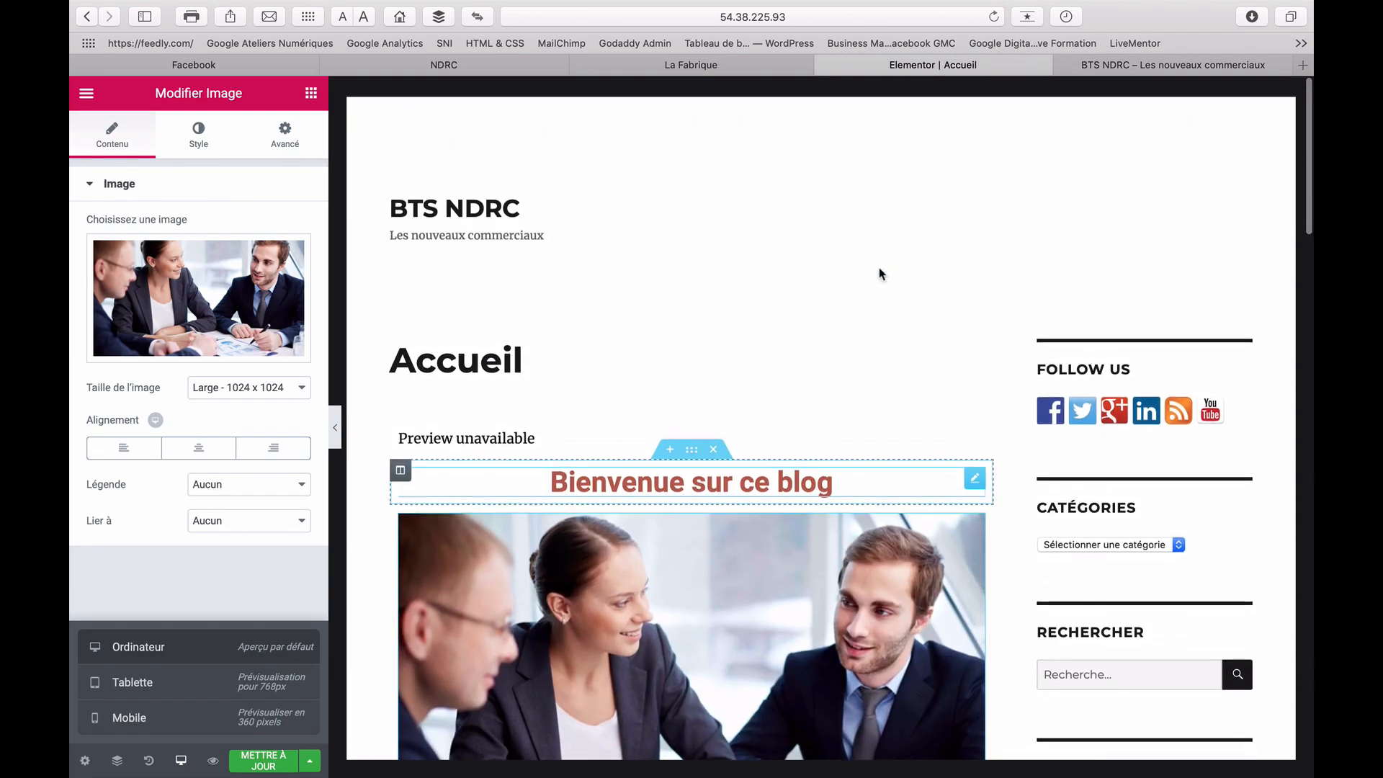
scroll(879, 274, down, 3)
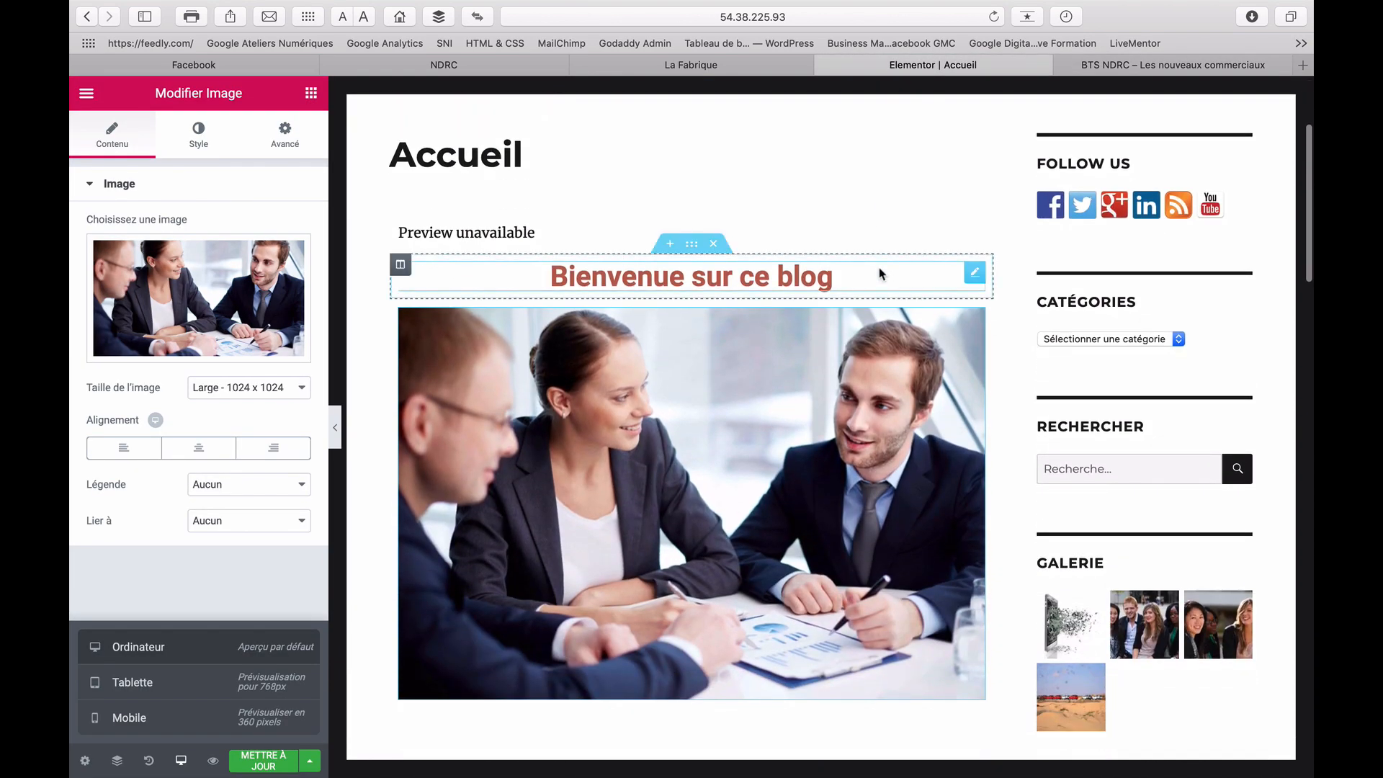
scroll(880, 273, down, 3)
scroll(879, 267, down, 1)
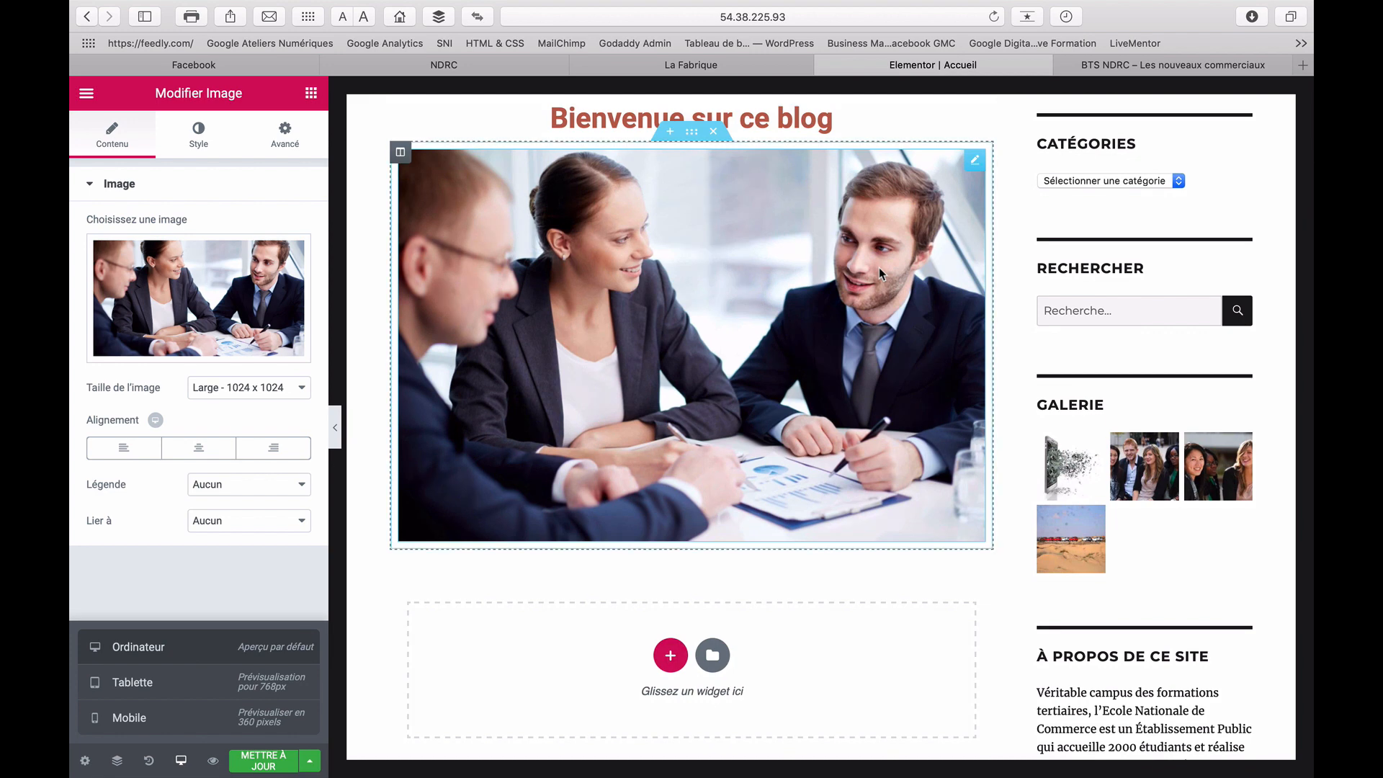
scroll(879, 267, up, 5)
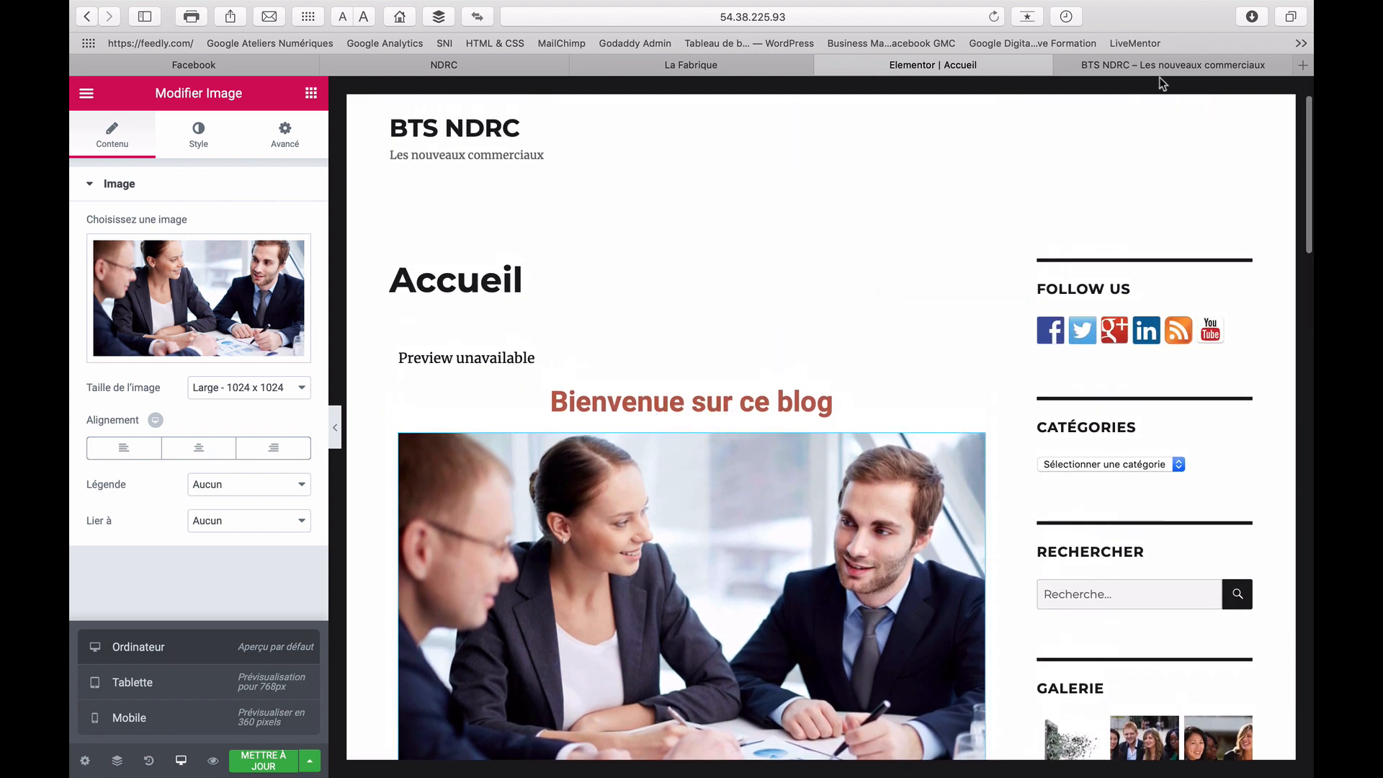
click(1166, 70)
scroll(932, 272, down, 5)
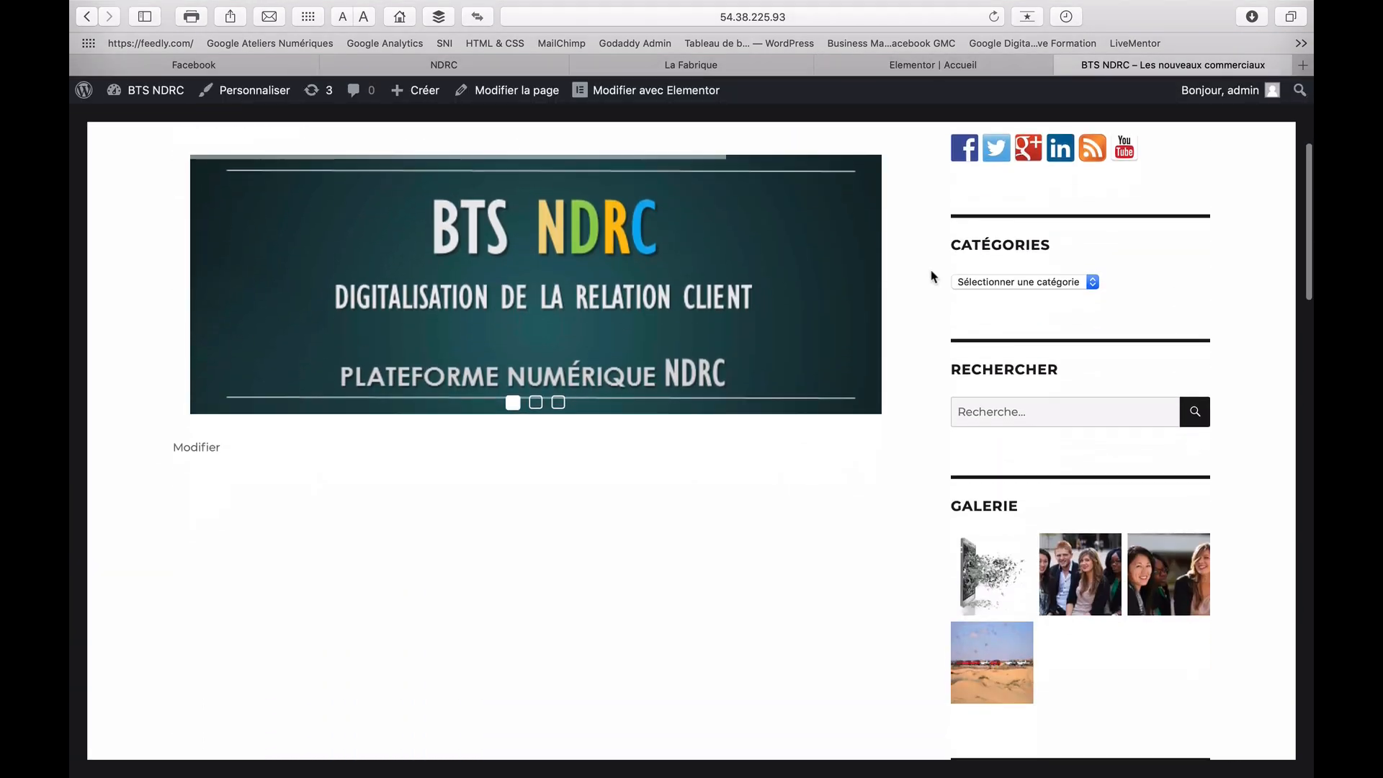
scroll(932, 273, up, 5)
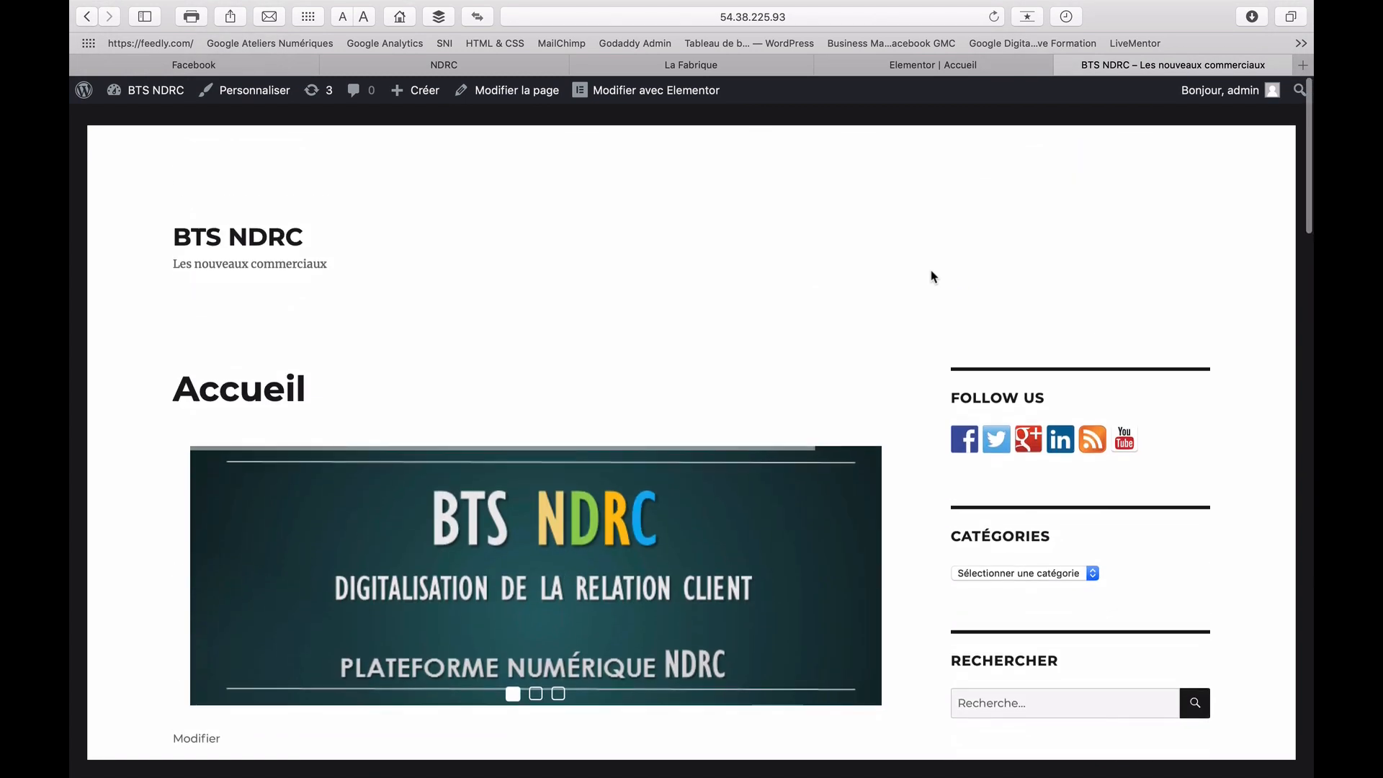
click(999, 72)
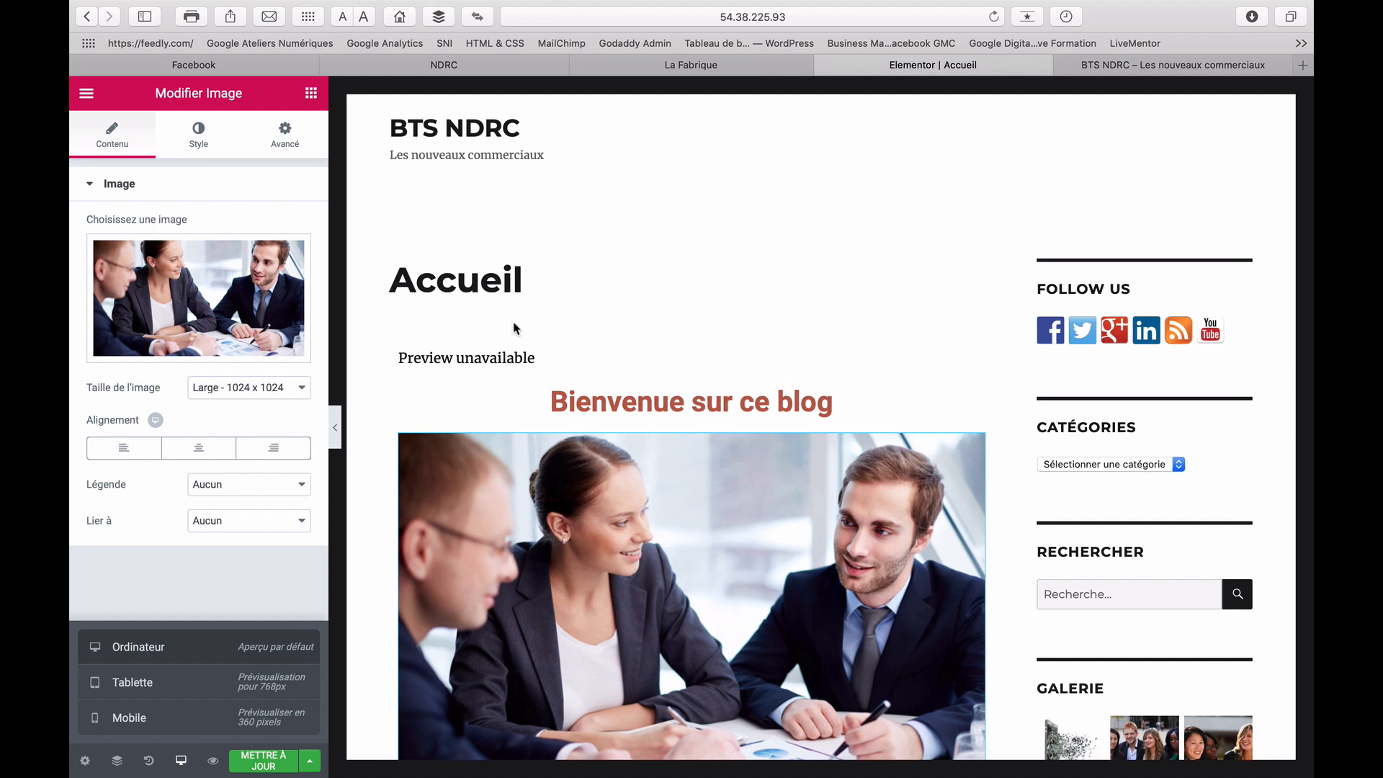
Check the live Accueil page for the heading and image, and close that page
click(1152, 66)
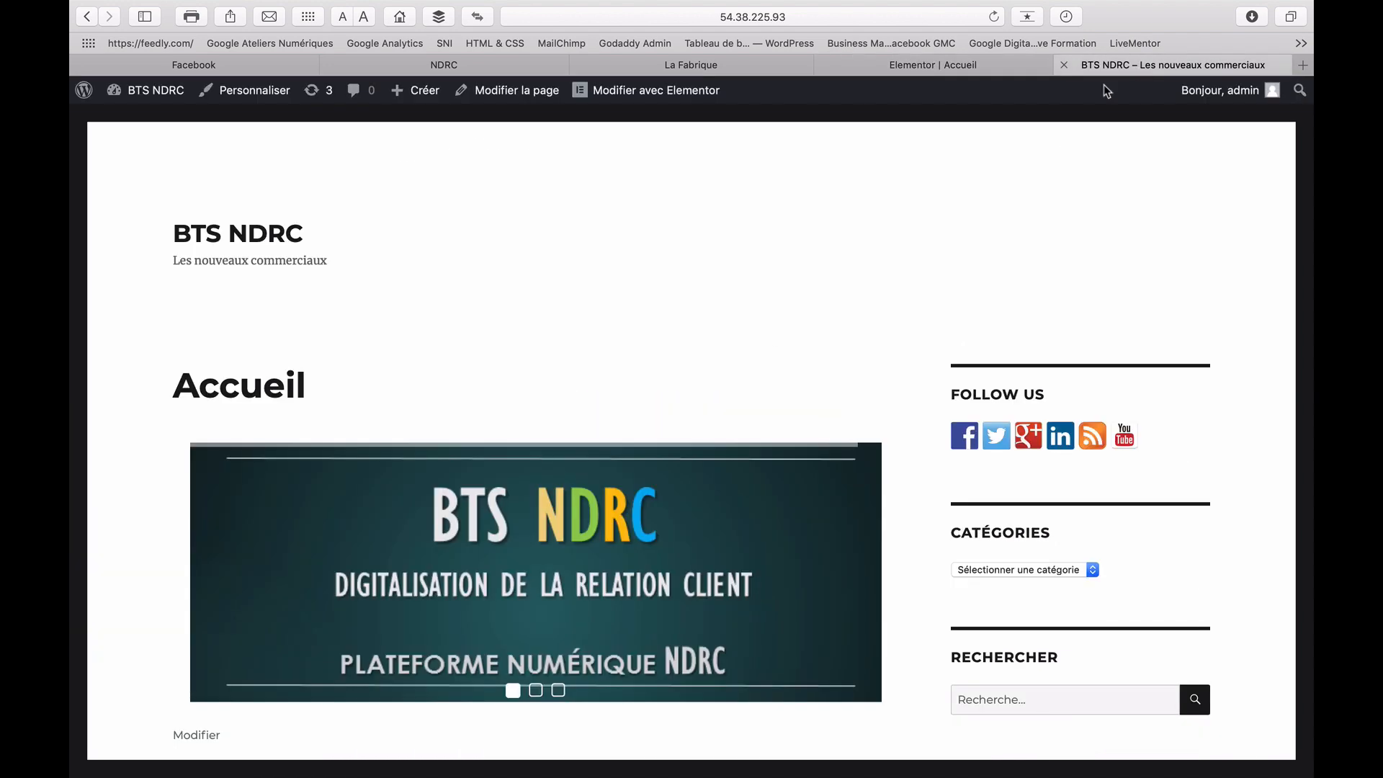
scroll(766, 355, down, 5)
scroll(766, 361, up, 5)
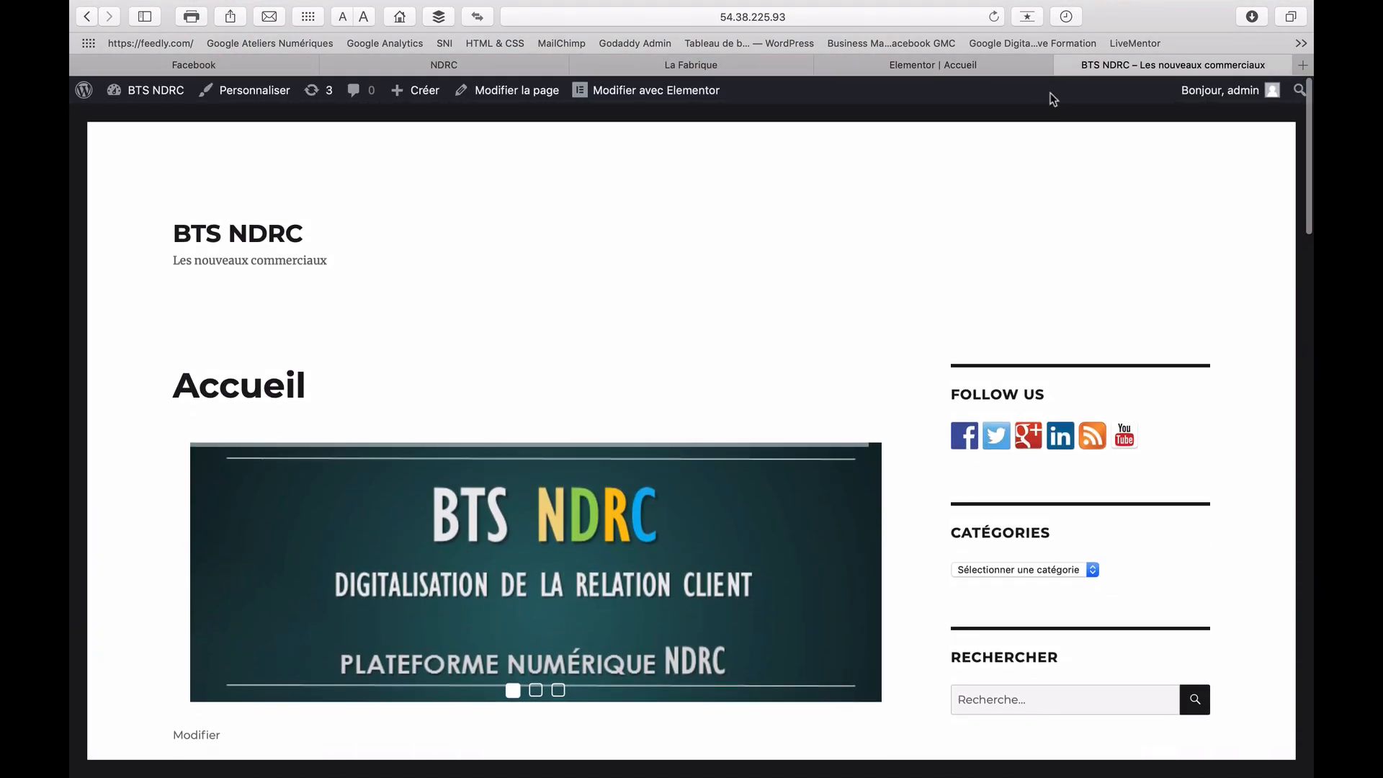
click(1064, 65)
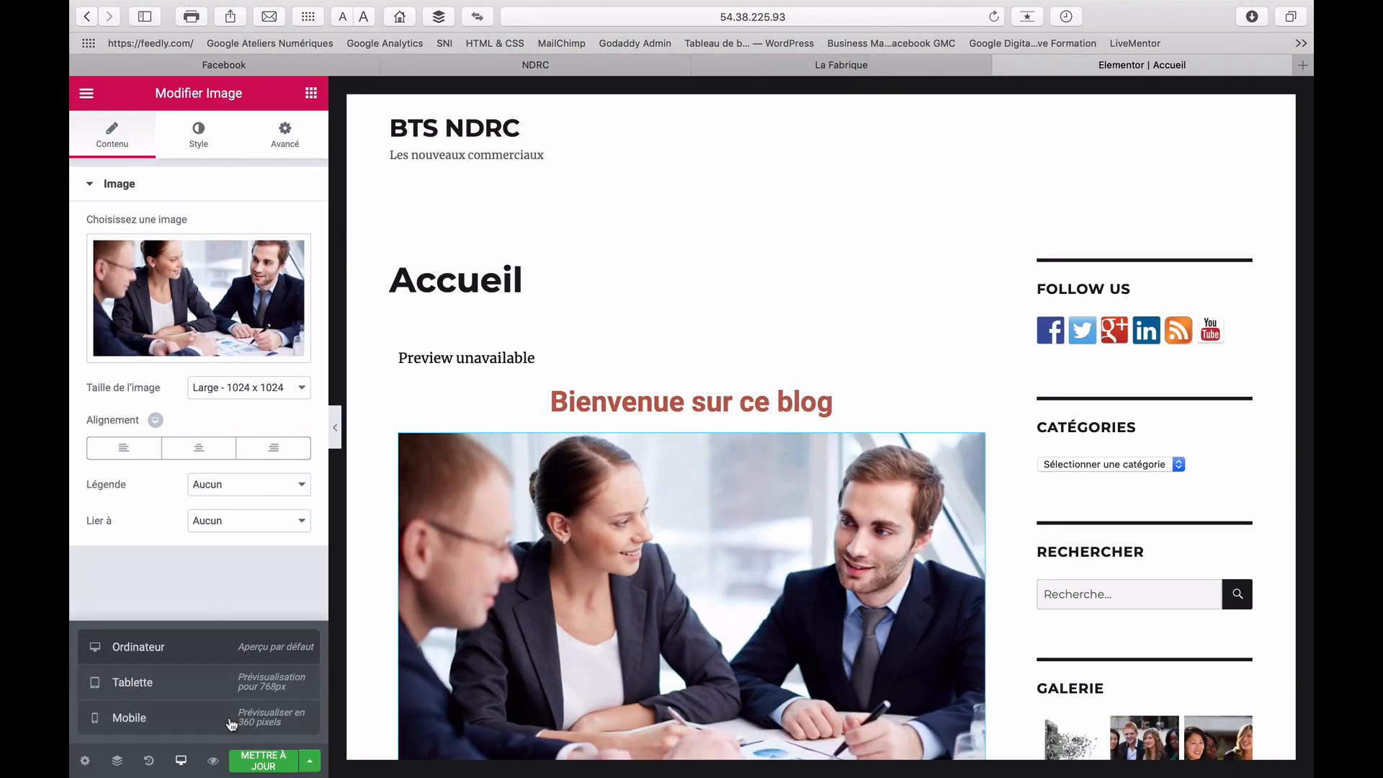
Save the Accueil page update in Elementor and review the slider, welcome heading and image in a new preview
click(263, 762)
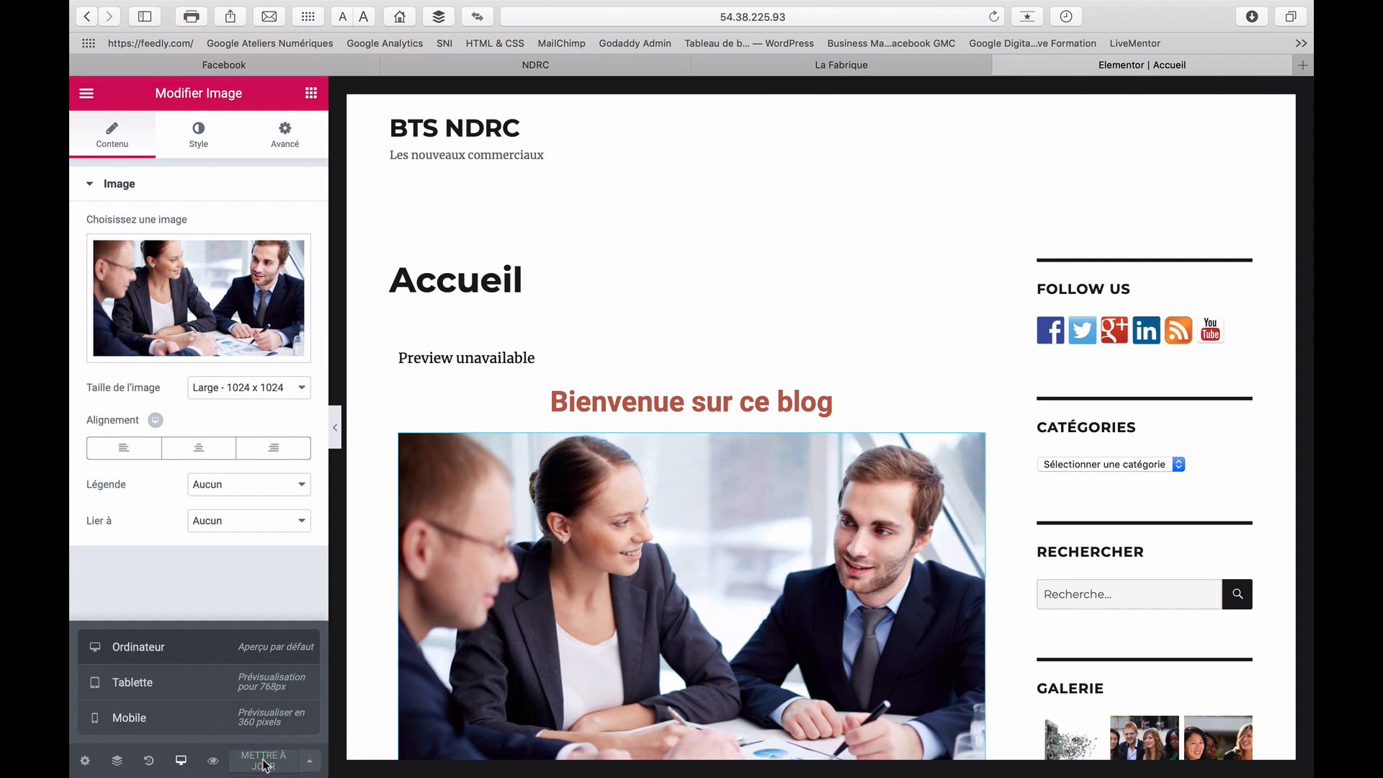
click(214, 762)
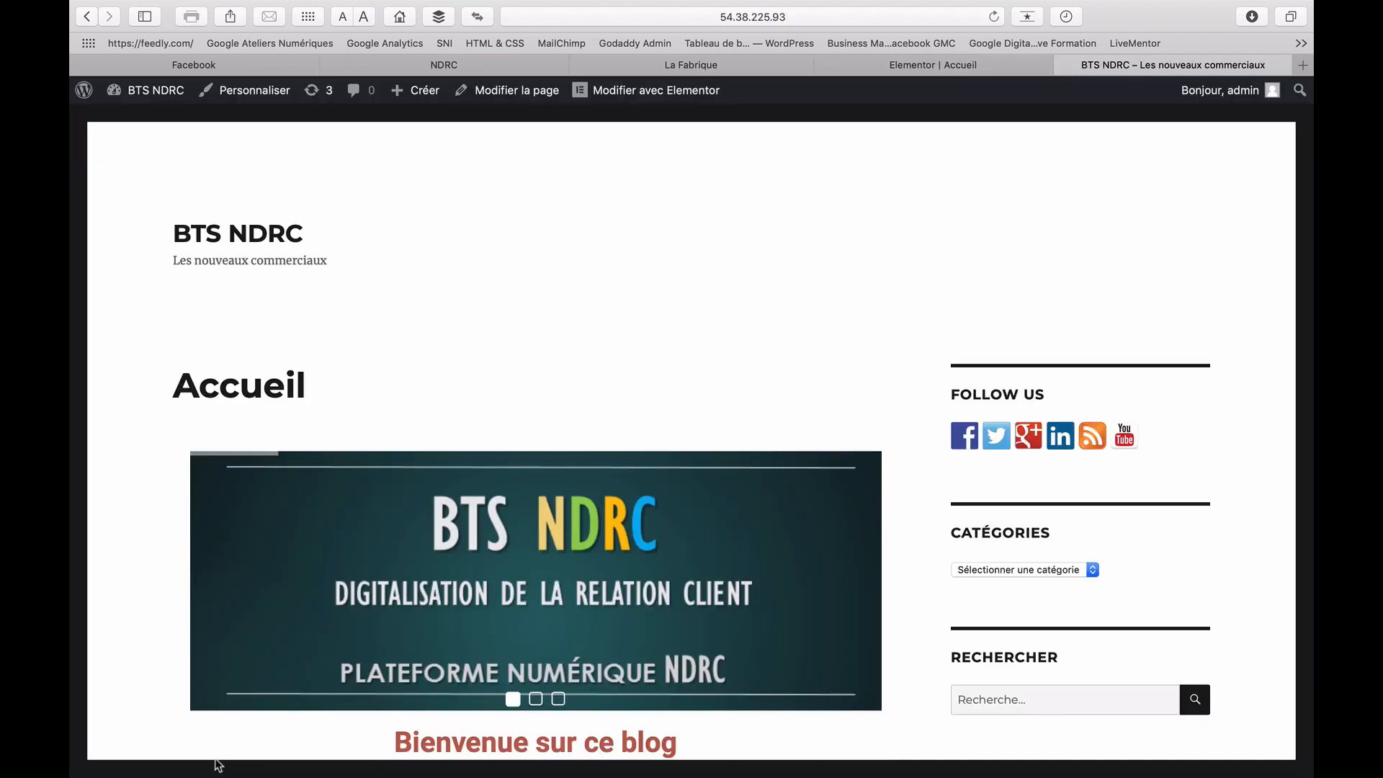
scroll(218, 765, down, 10)
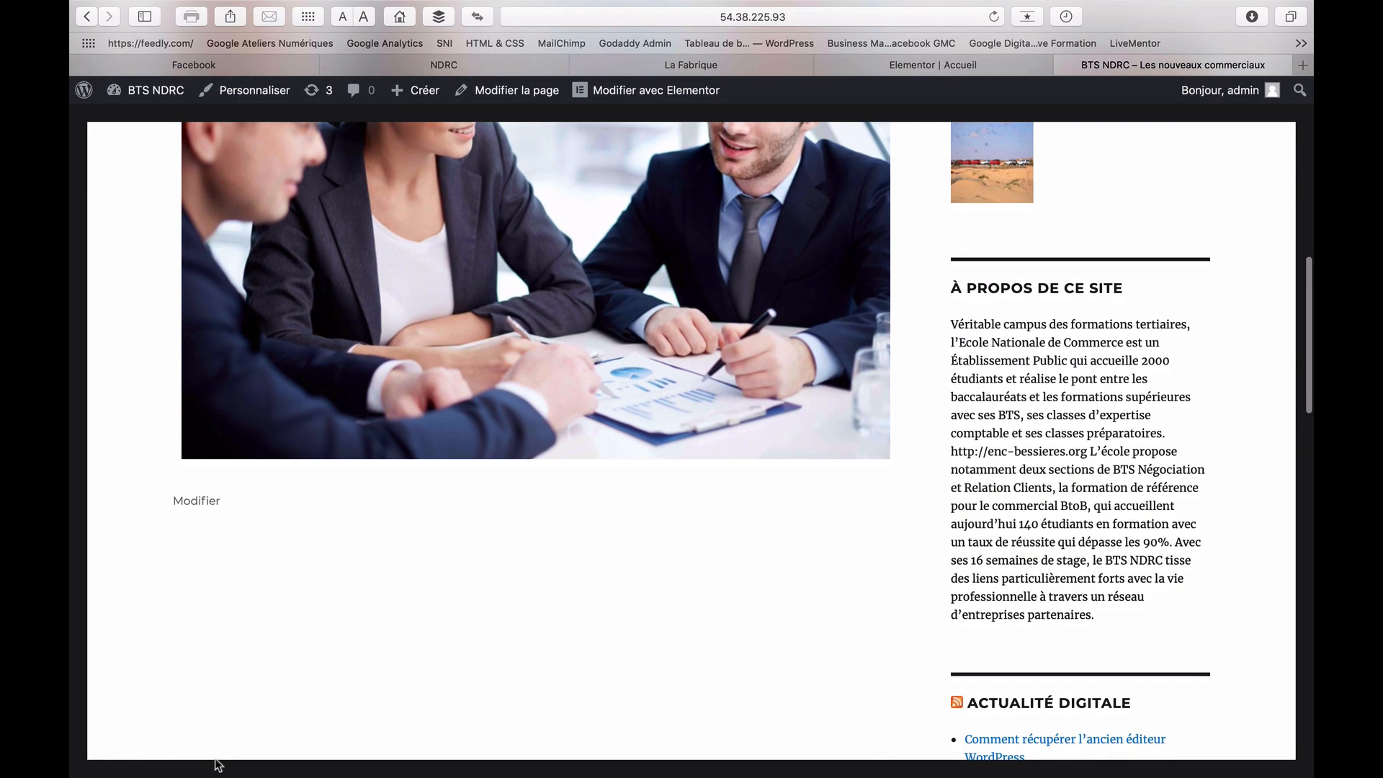
scroll(218, 765, up, 10)
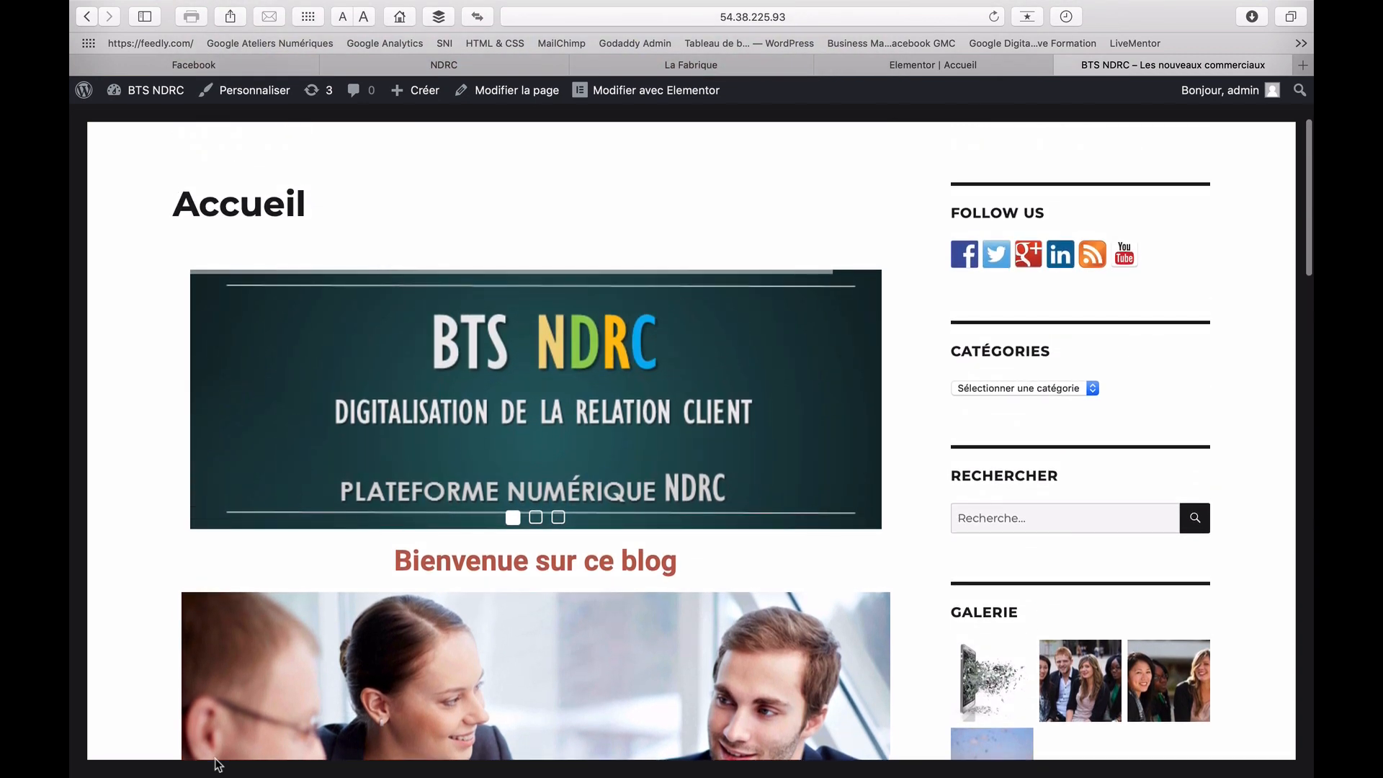
scroll(219, 765, up, 3)
scroll(219, 765, down, 4)
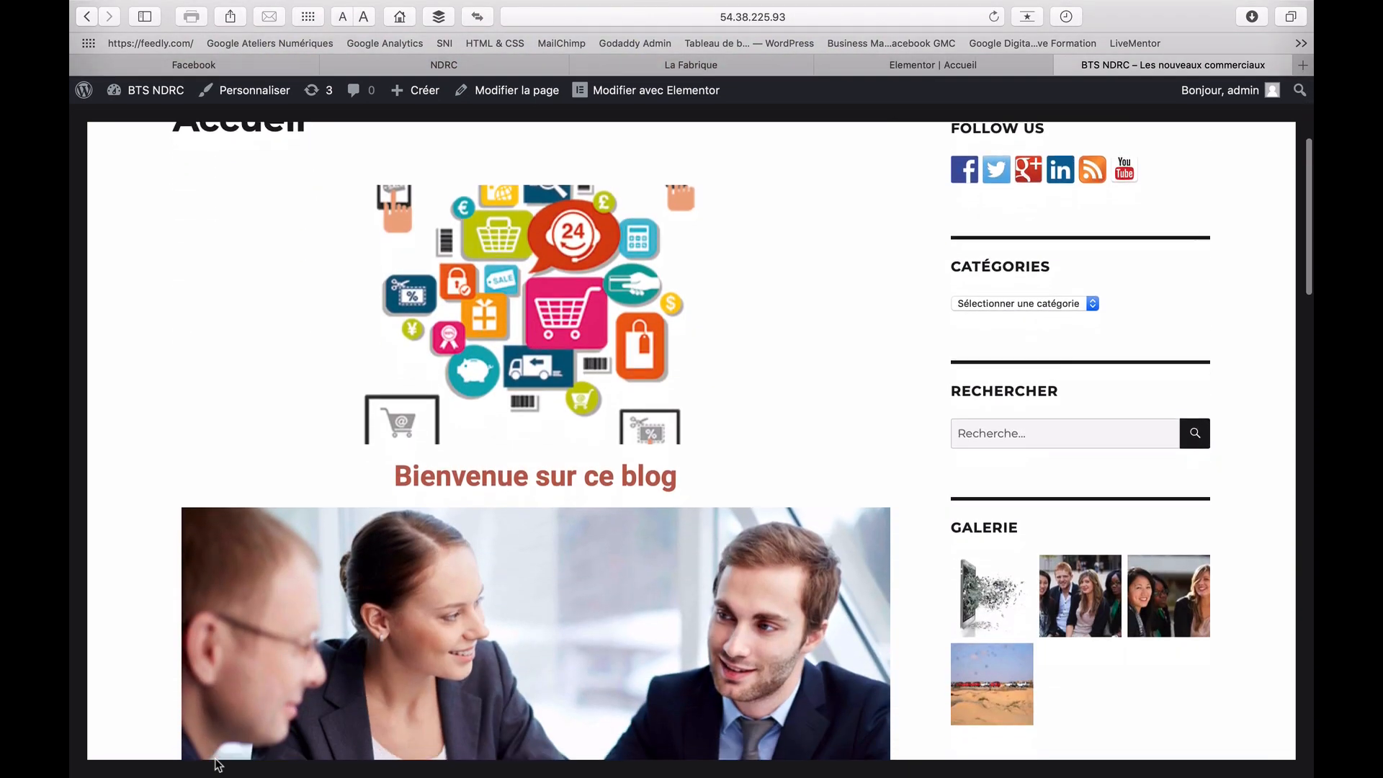
scroll(218, 764, down, 5)
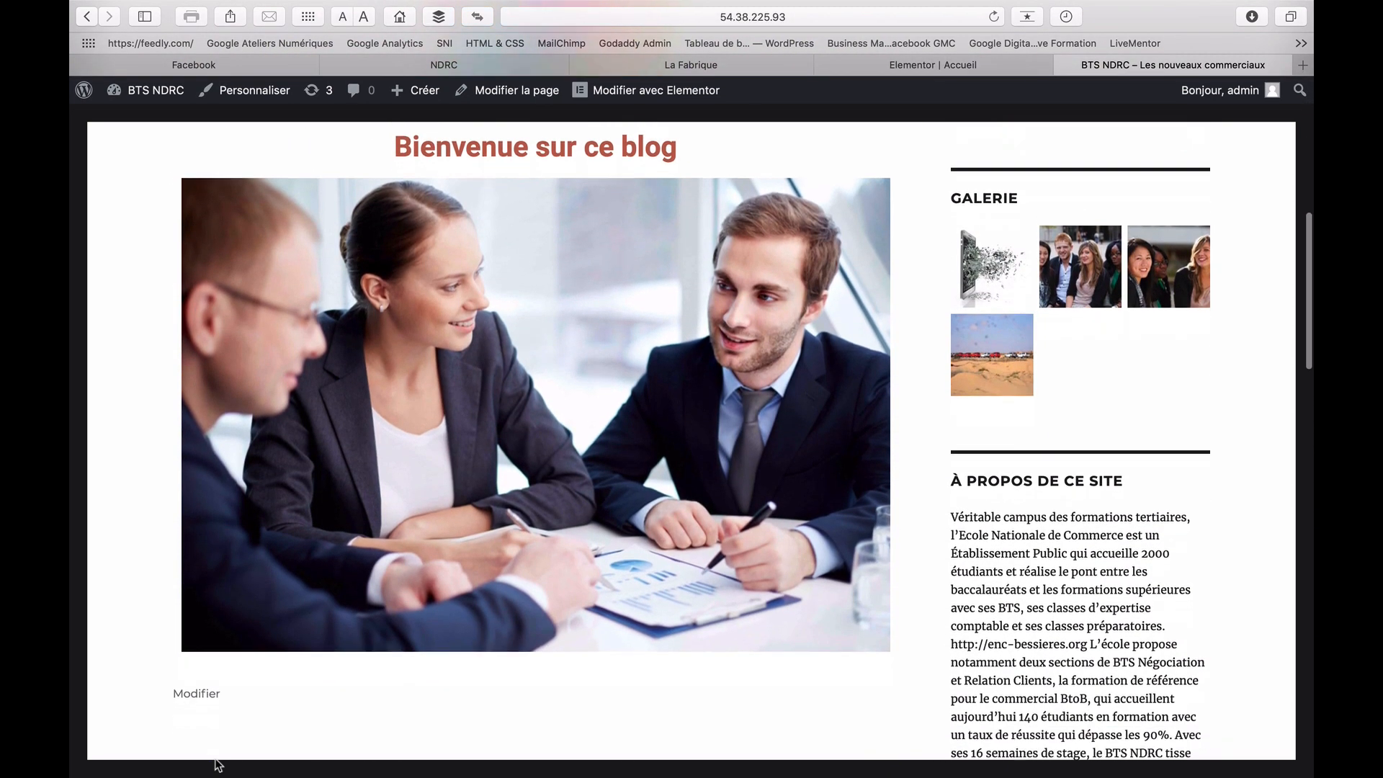
scroll(218, 765, up, 5)
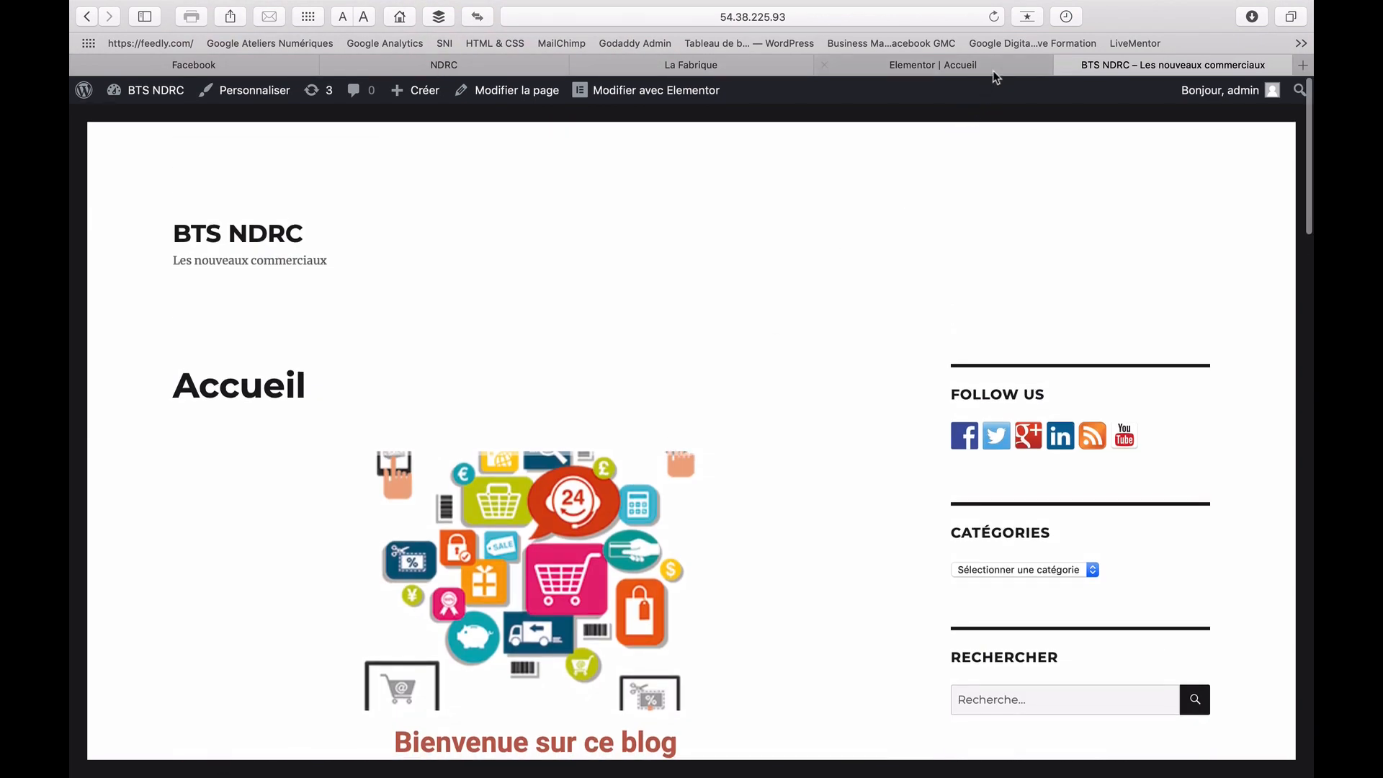
Delete the "Preview unavailable" section above the welcome heading in Elementor and save the page update
click(994, 70)
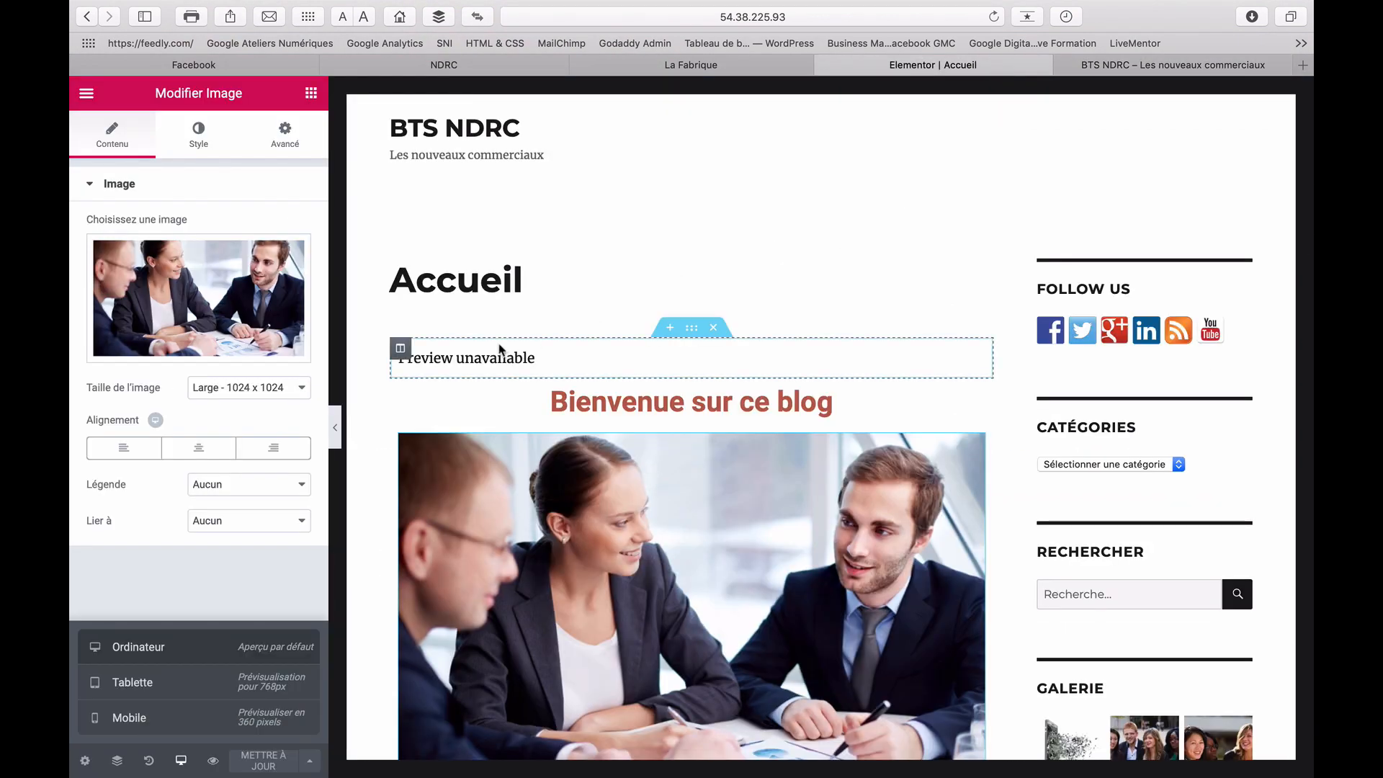
mouse_move(661, 346)
click(714, 330)
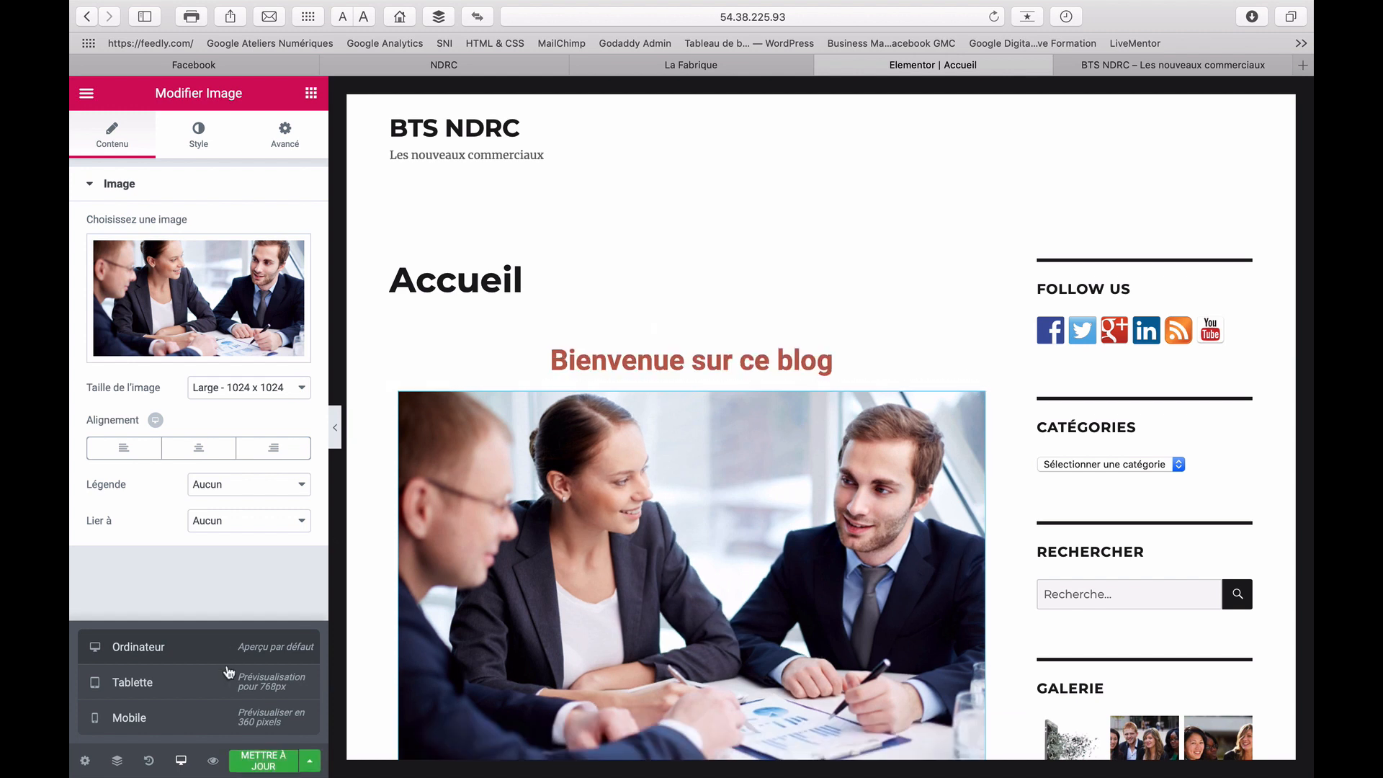
click(264, 762)
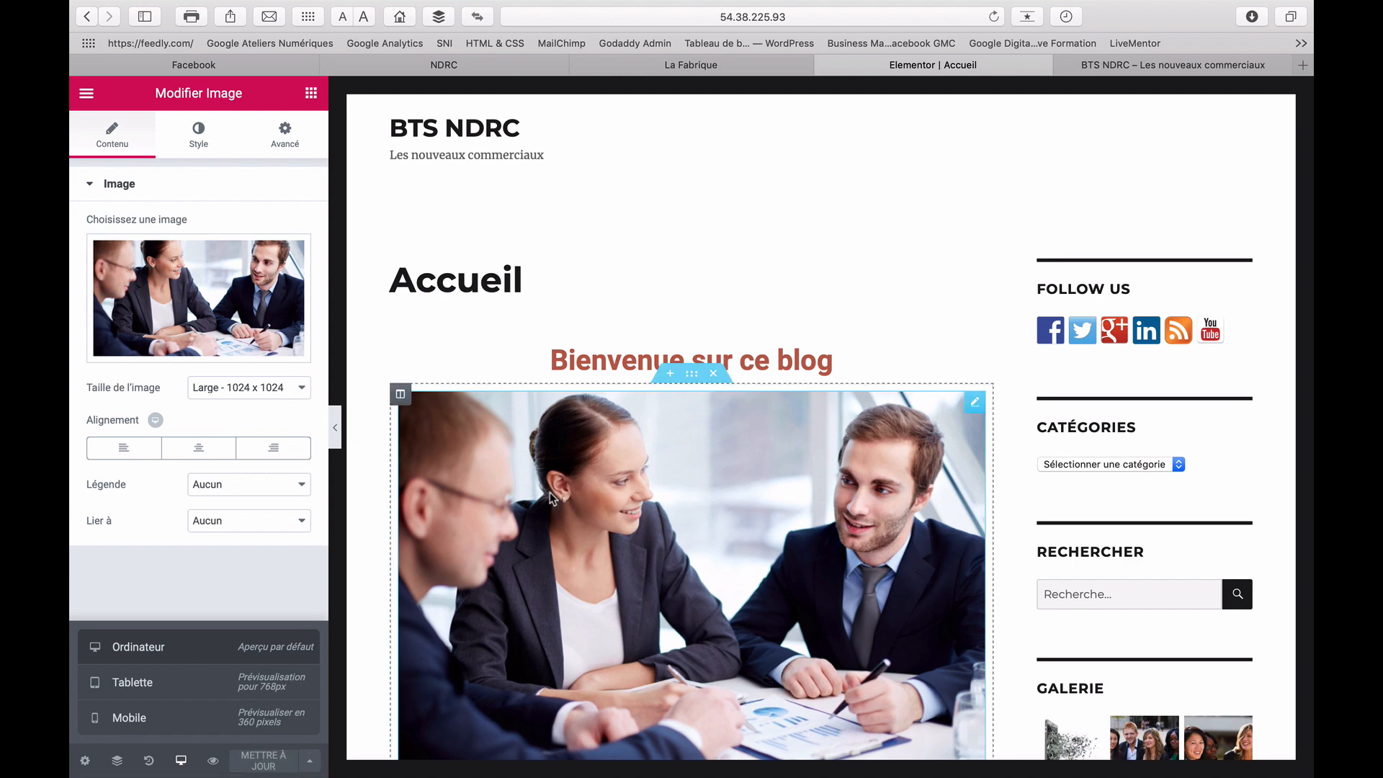
Reload the live Accueil page and check its layout without the slider
click(1143, 66)
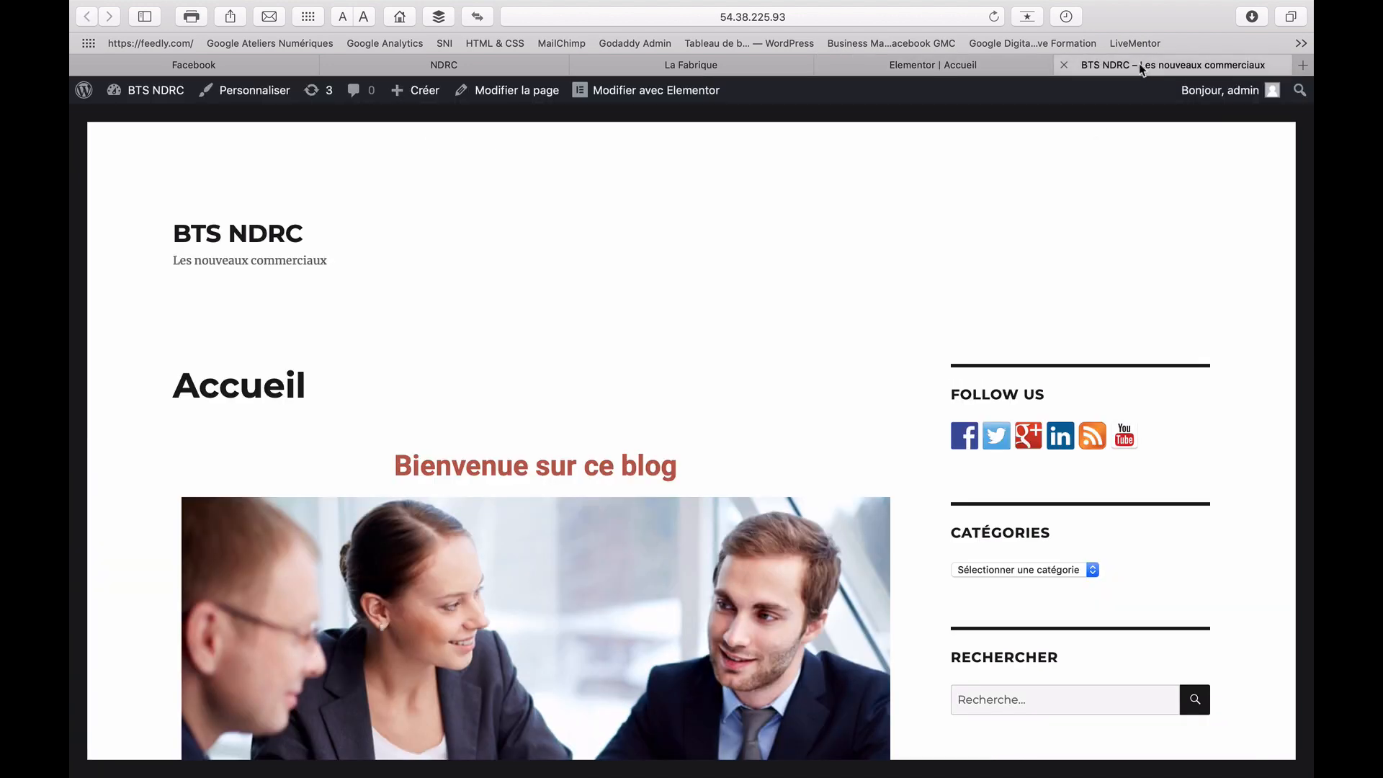
click(993, 16)
scroll(849, 285, down, 4)
scroll(849, 286, up, 4)
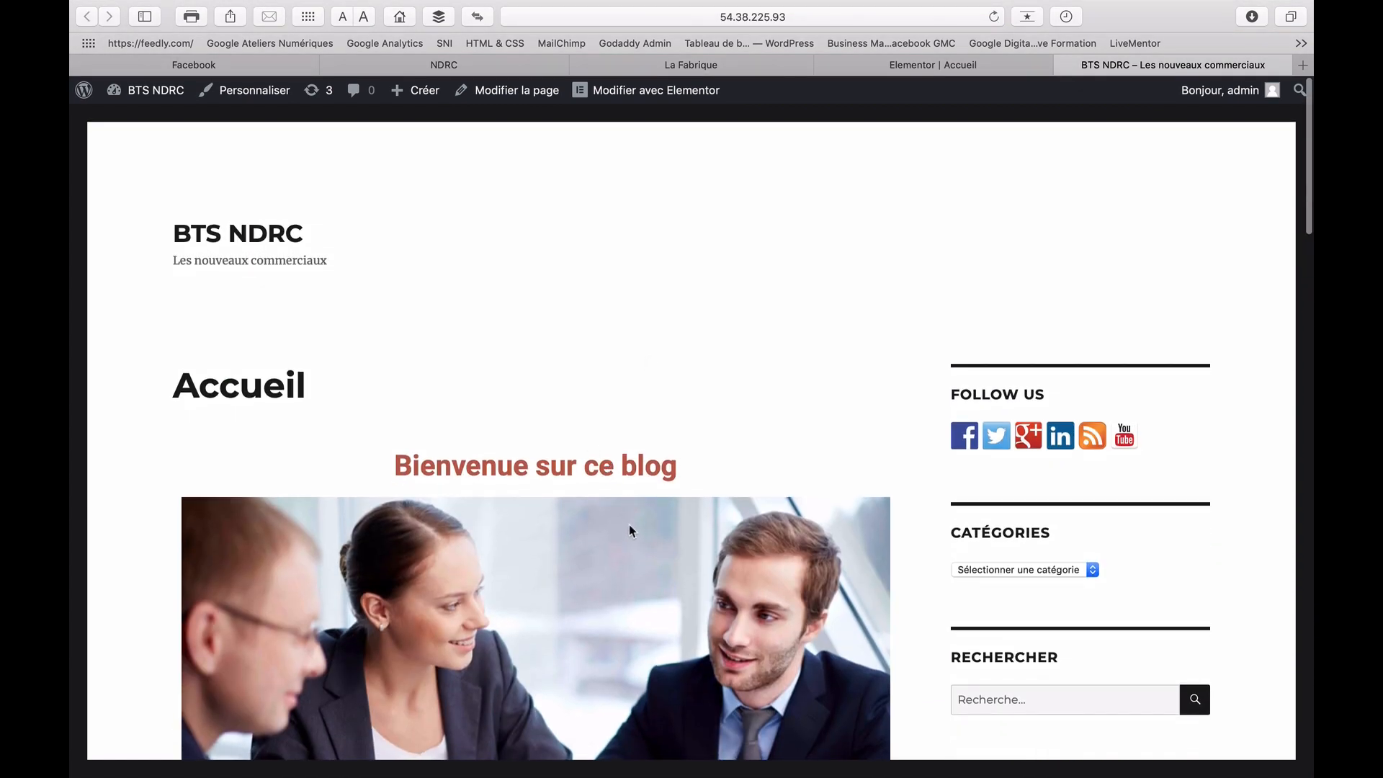
Switch the meeting image's border radius to percent in Elementor and try small values on all linked corners
click(930, 65)
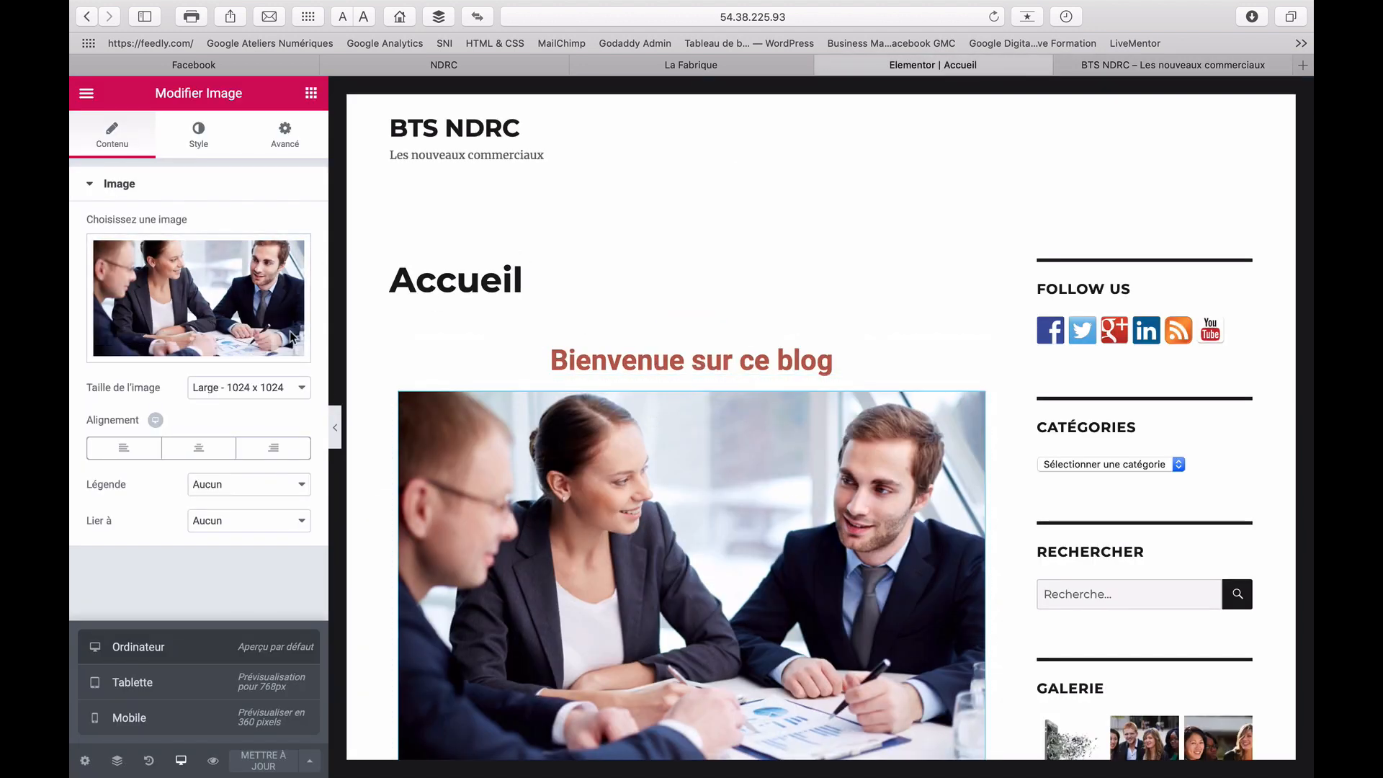
click(201, 144)
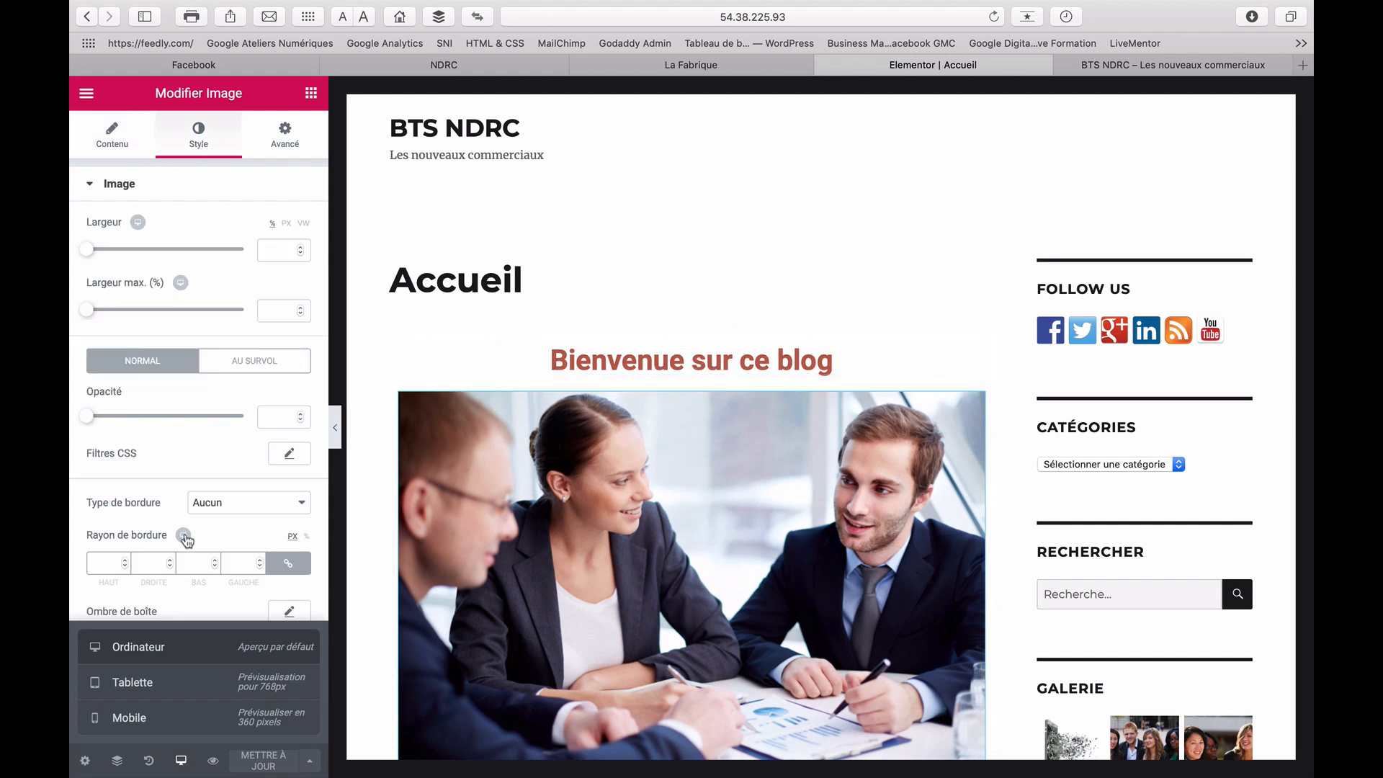
click(306, 536)
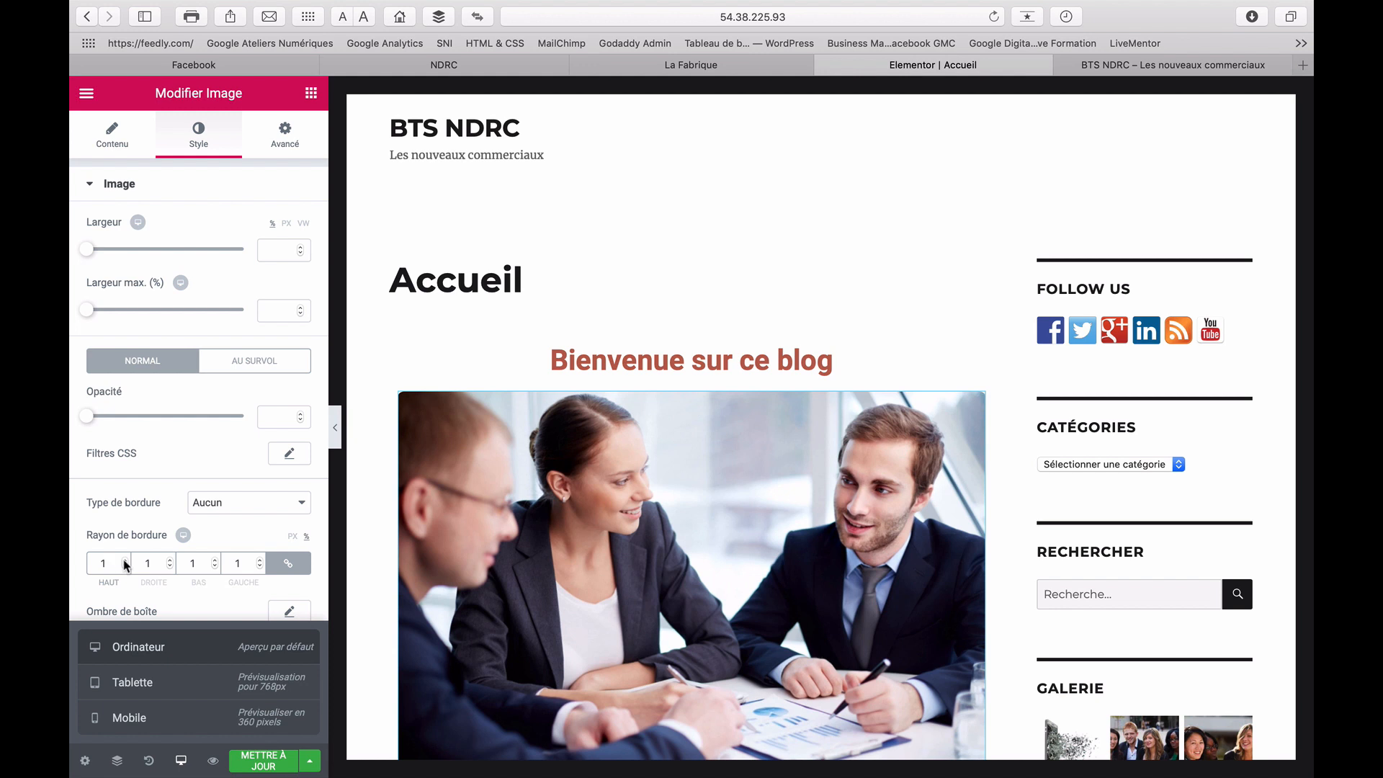
click(125, 560)
click(125, 560)
click(125, 561)
click(125, 567)
click(124, 567)
click(125, 567)
click(125, 567)
click(124, 561)
Try a 47 px margin on all four linked sides of the meeting image
click(291, 142)
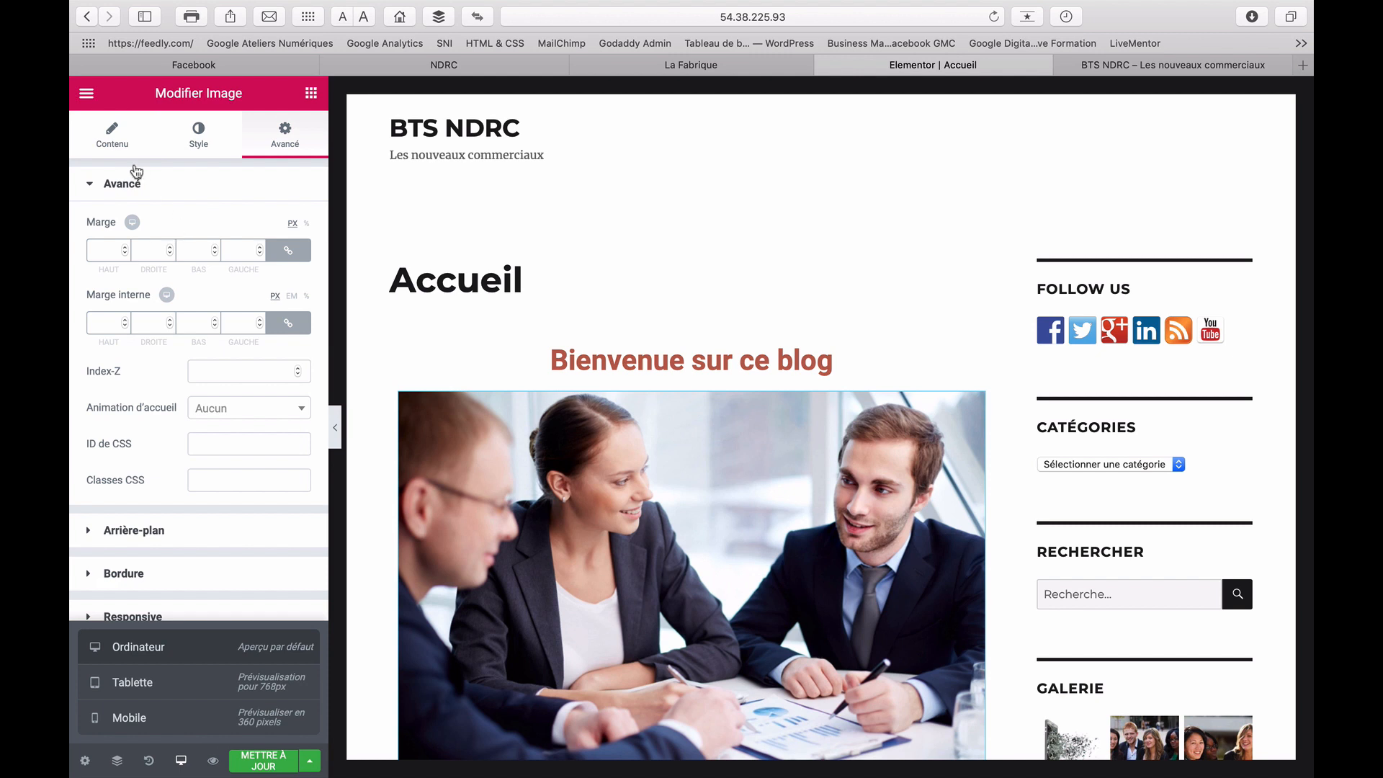
click(117, 142)
click(285, 135)
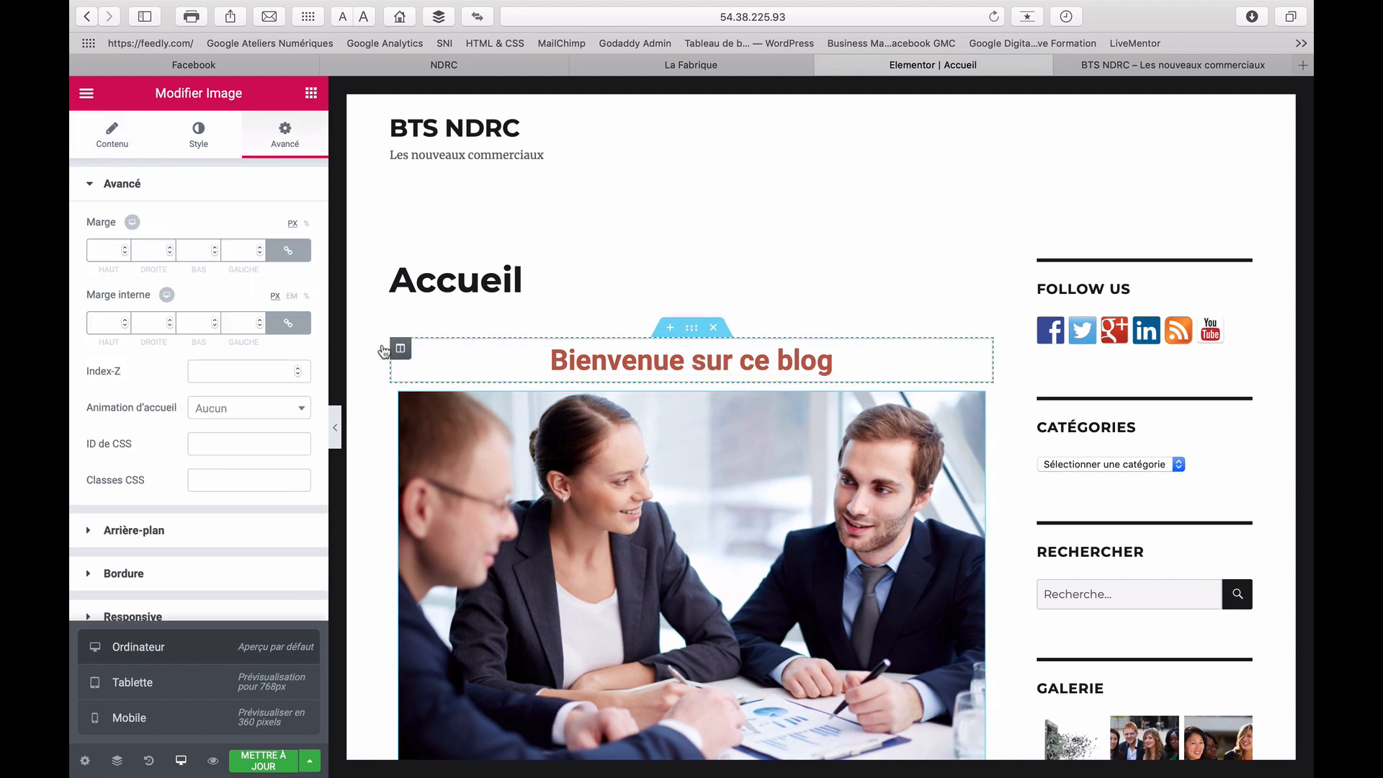
click(126, 251)
text(9)
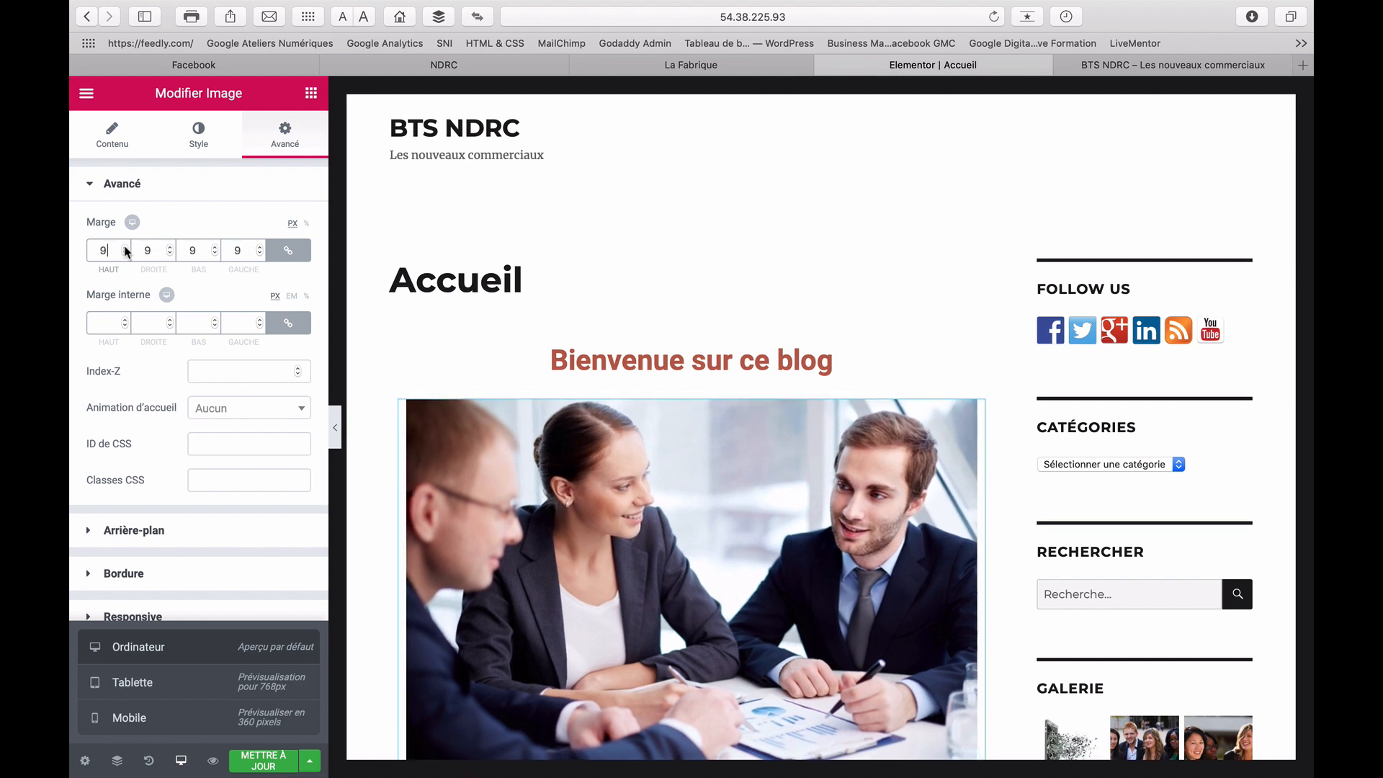
key(Up)
key(Up)
key(Up)
key(Up)
key(Up)
key(Up)
key(Up)
key(Up)
key(Up)
key(Up)
key(Up)
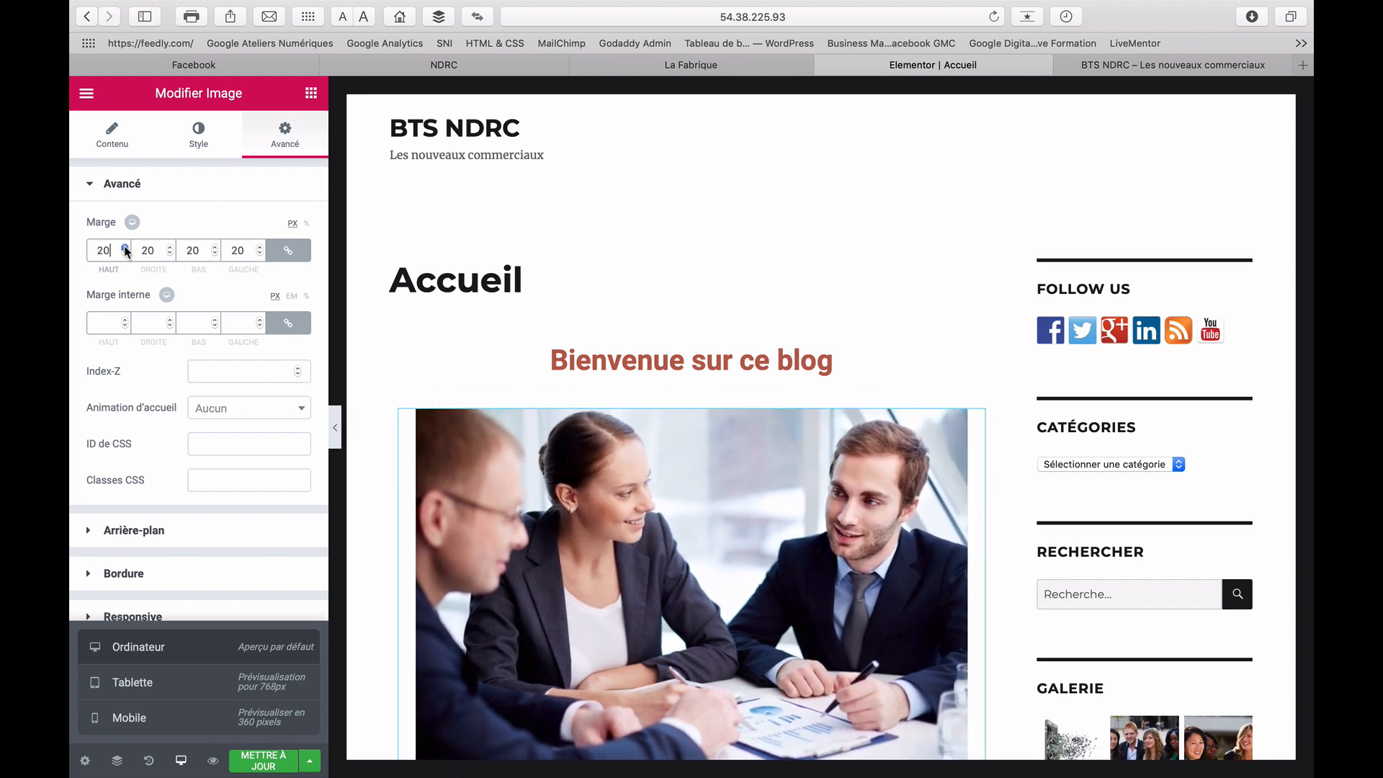
key(Up)
key(Up)
key(Up)
key(Up)
key(Up)
key(Up)
key(Up)
key(Up)
key(Up)
key(Up)
key(Up)
key(Up)
key(Up)
key(Up)
key(Up)
key(Up)
key(Up)
key(Up)
key(Up)
key(Up)
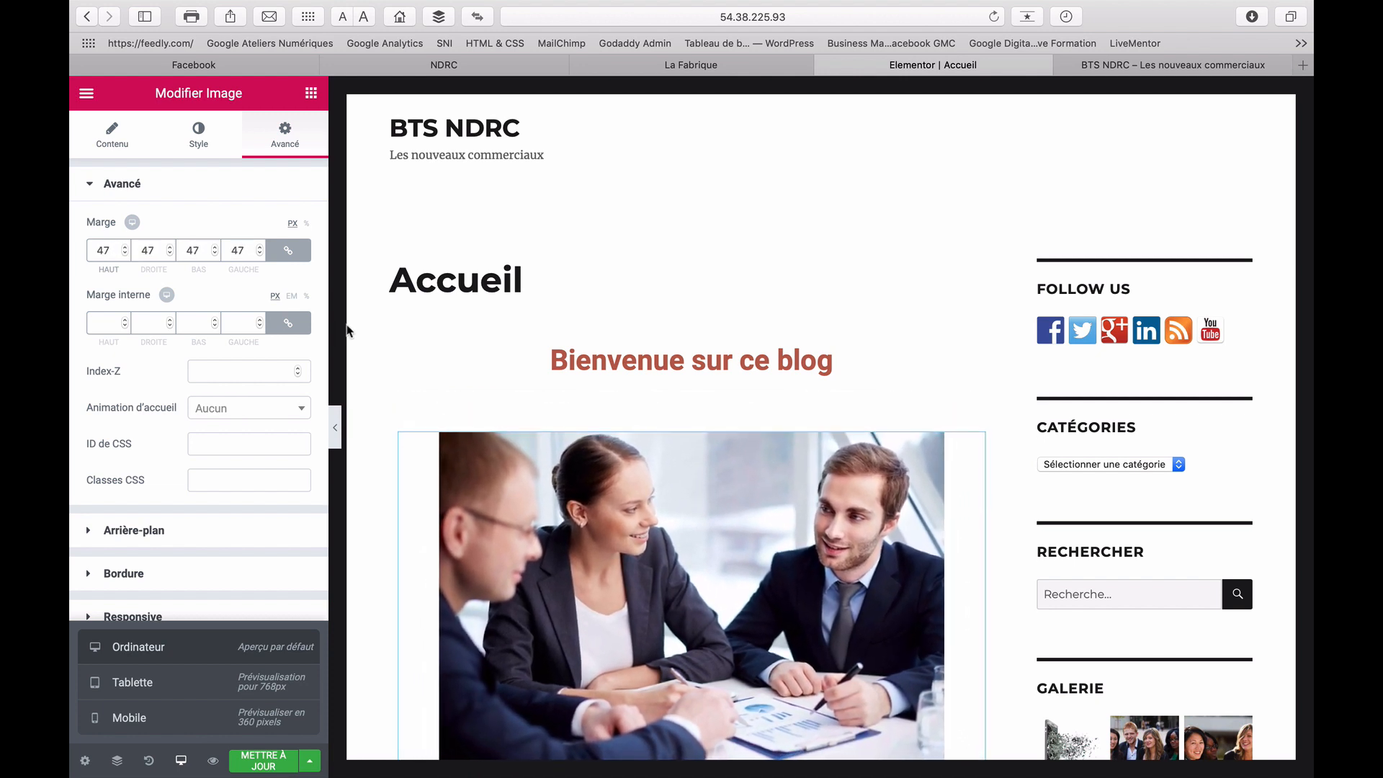
scroll(346, 331, down, 5)
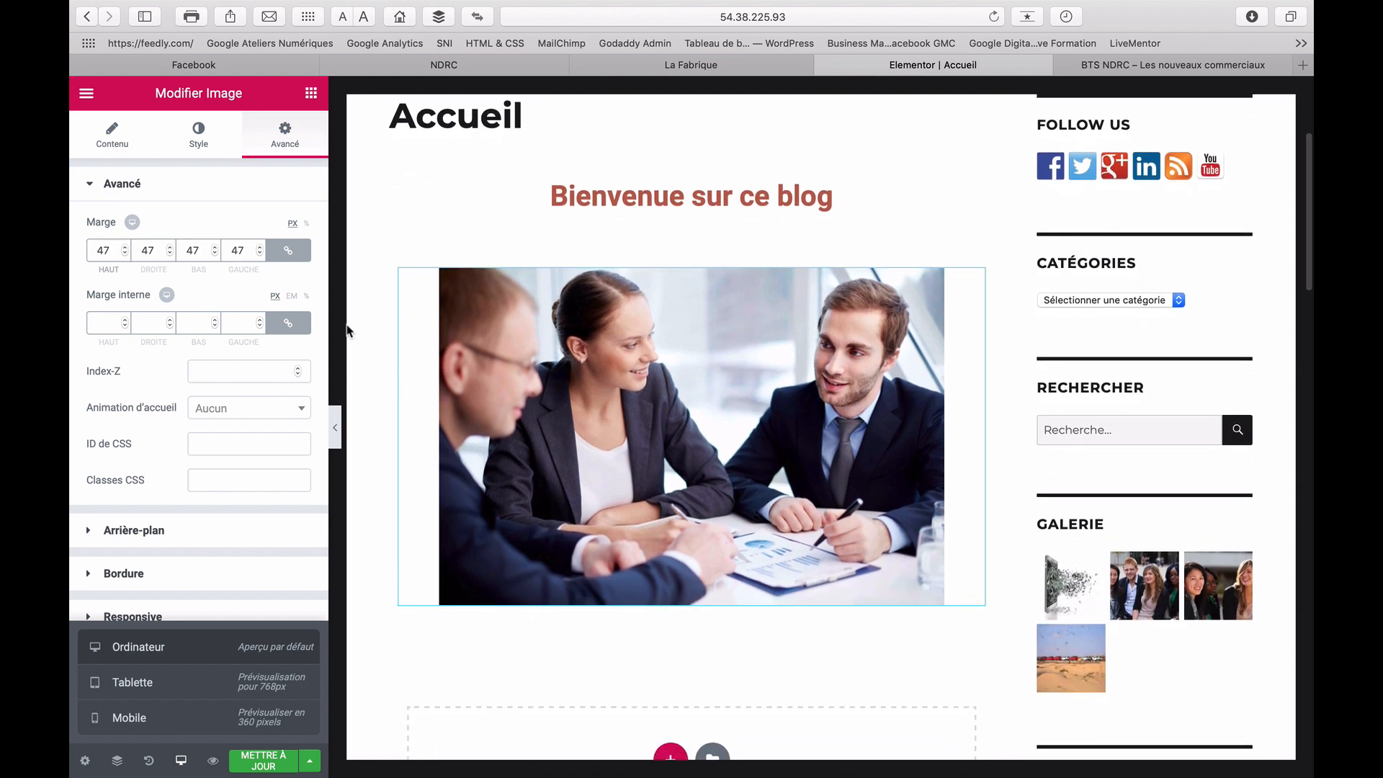
Switch the image's margin unit to percent, try several larger linked values, and set all four sides to 0
click(305, 224)
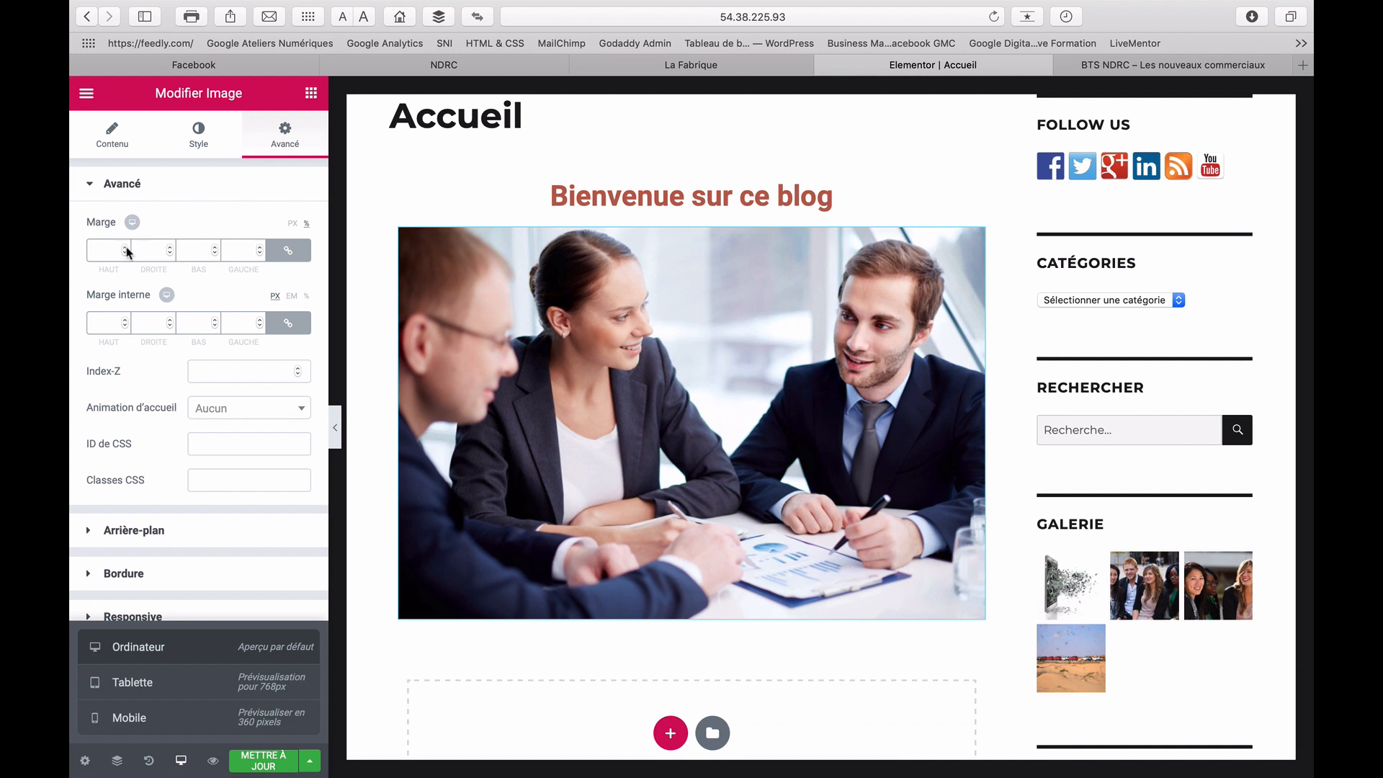
click(124, 247)
click(124, 247)
click(124, 247)
click(124, 247)
click(123, 247)
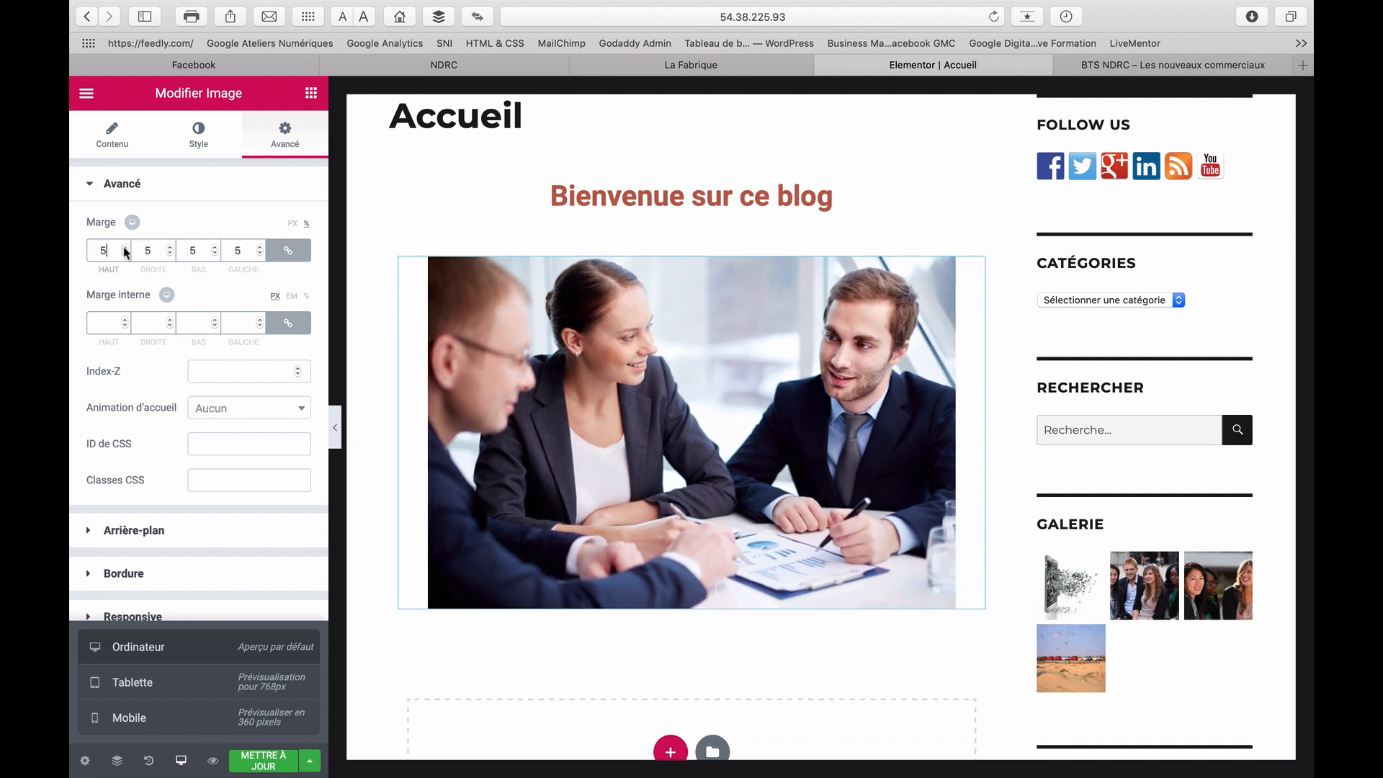
click(124, 247)
click(124, 247)
click(124, 247)
click(123, 247)
click(124, 254)
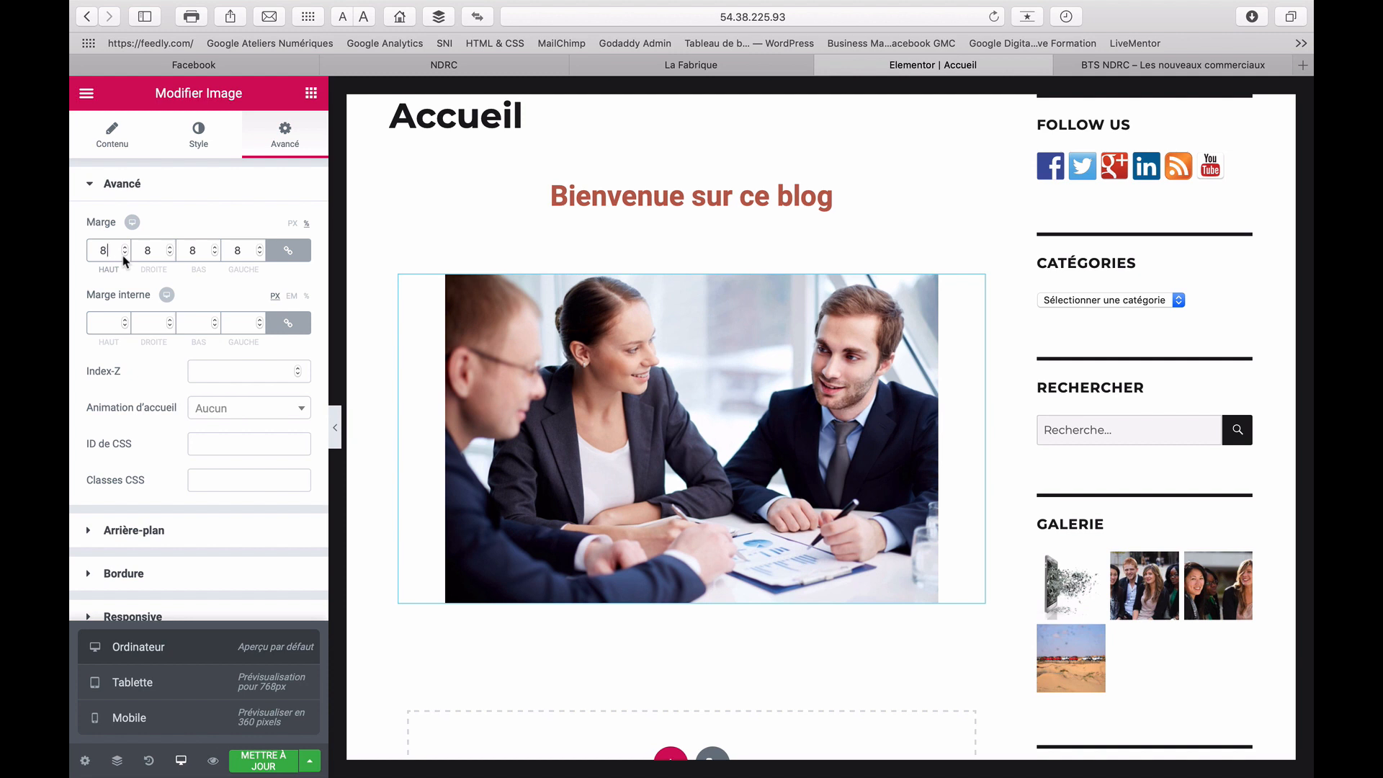
click(124, 254)
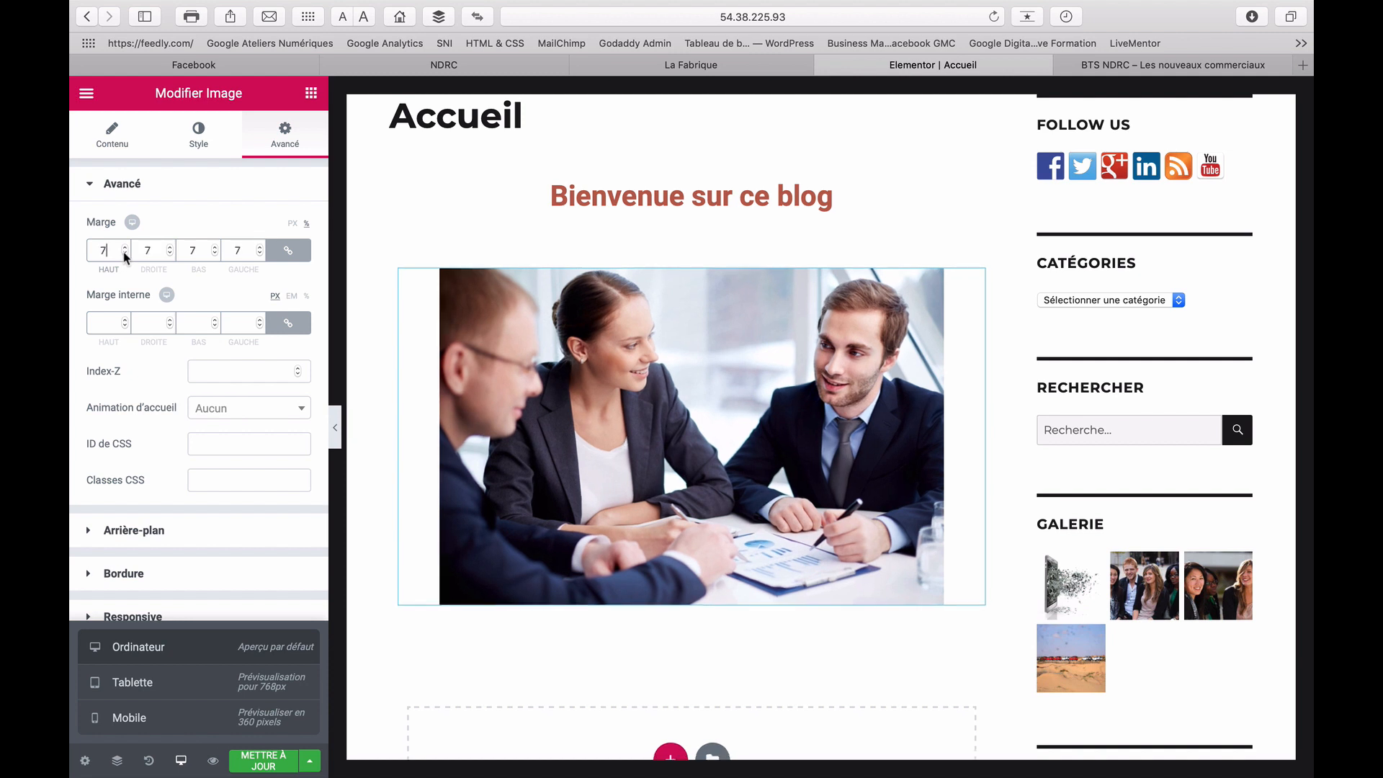
click(124, 255)
click(124, 254)
click(124, 254)
click(124, 254)
click(124, 254)
click(124, 254)
click(124, 254)
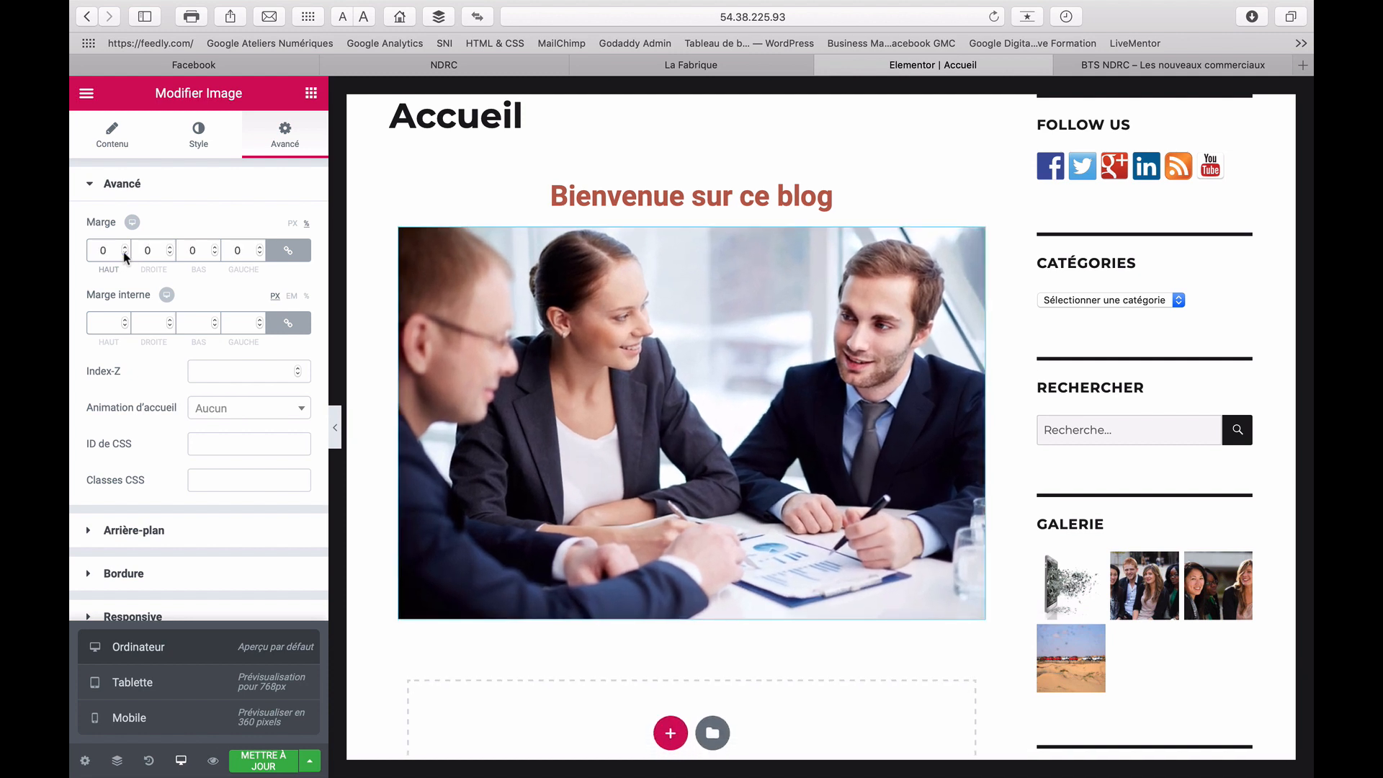
Unlink the image's margin values and set only the top margin to 5%, checking the spacing on the page
click(290, 254)
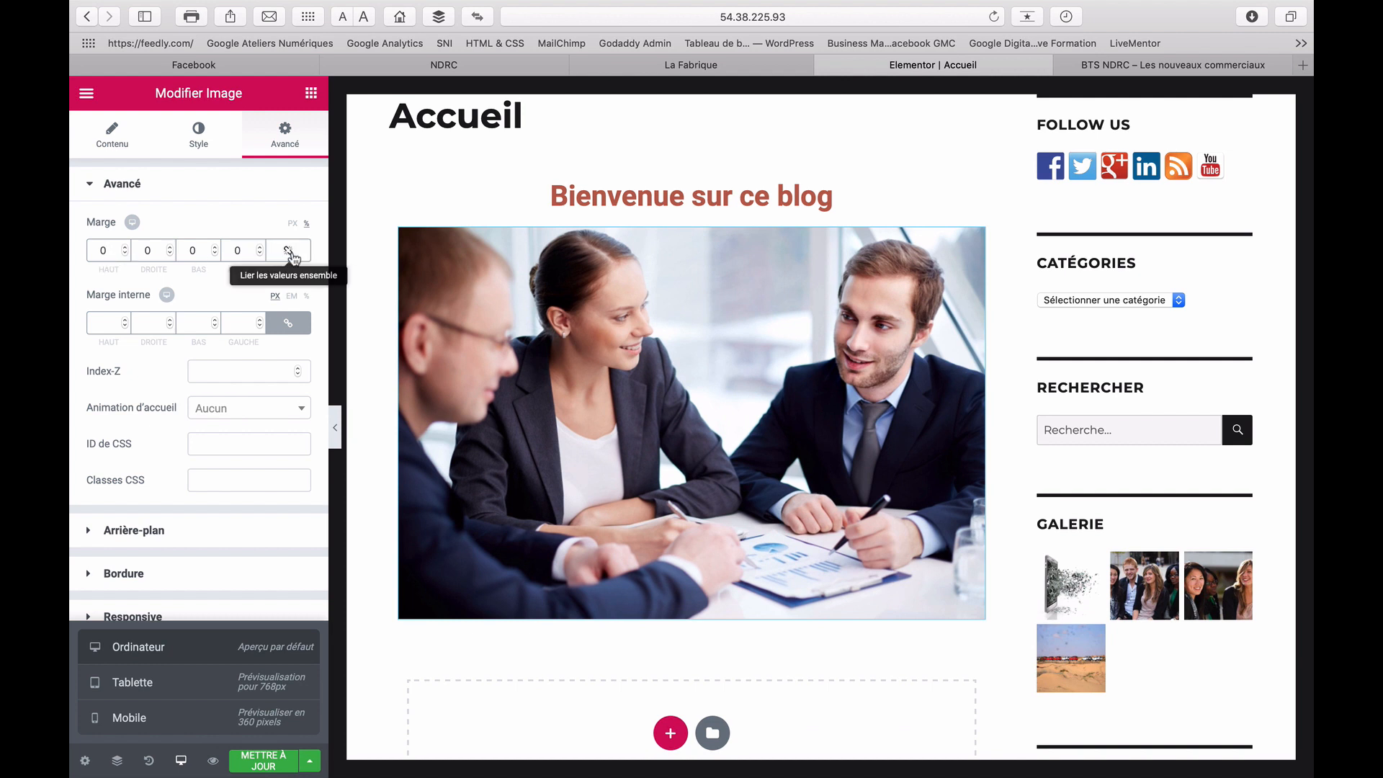
click(126, 248)
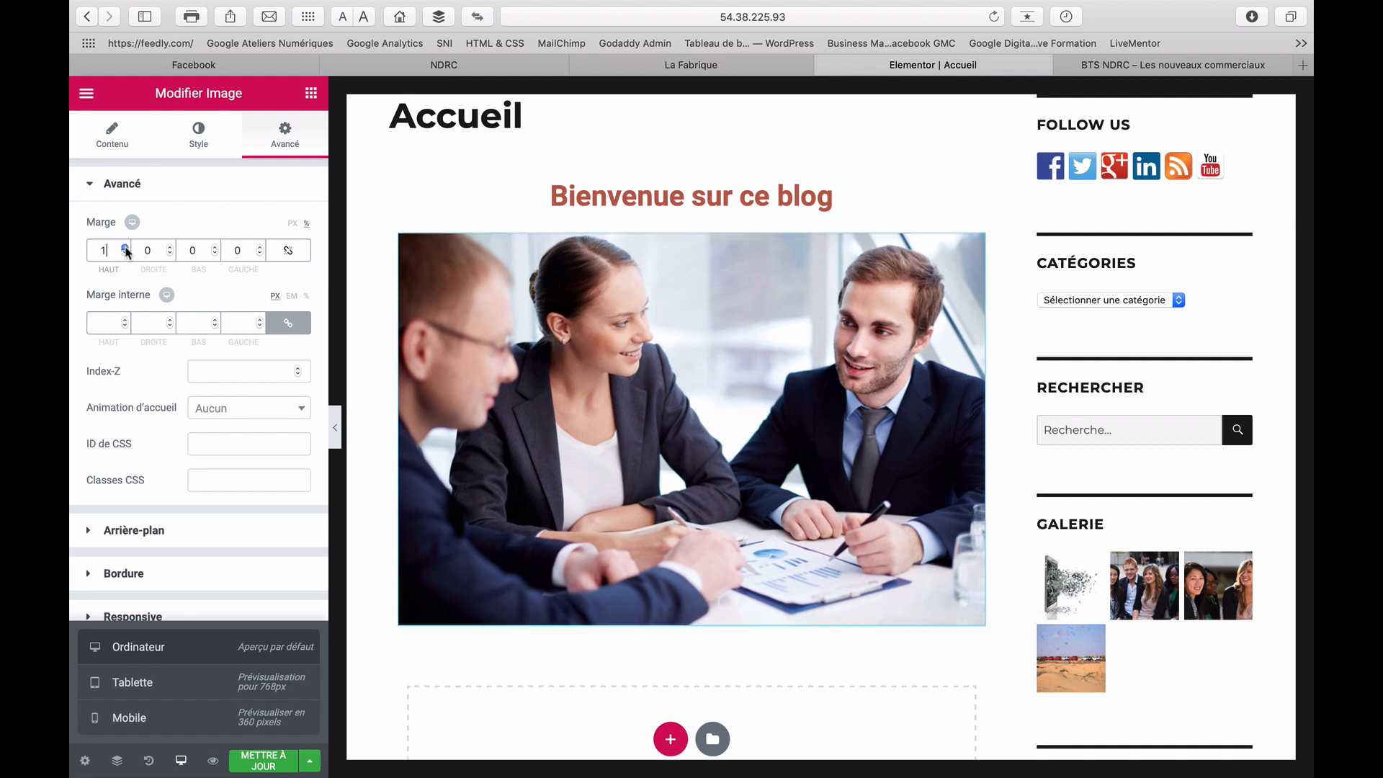
click(126, 248)
click(126, 248)
click(126, 248)
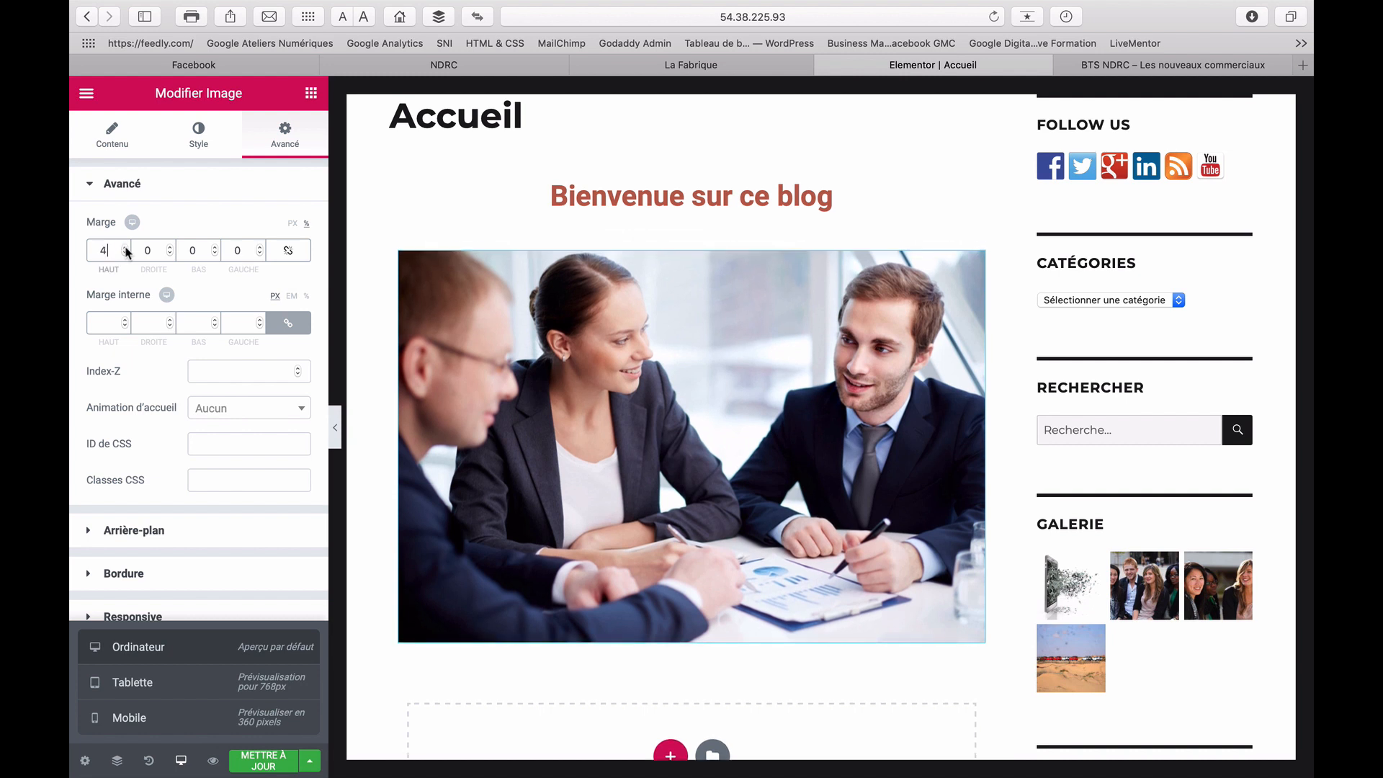
click(126, 247)
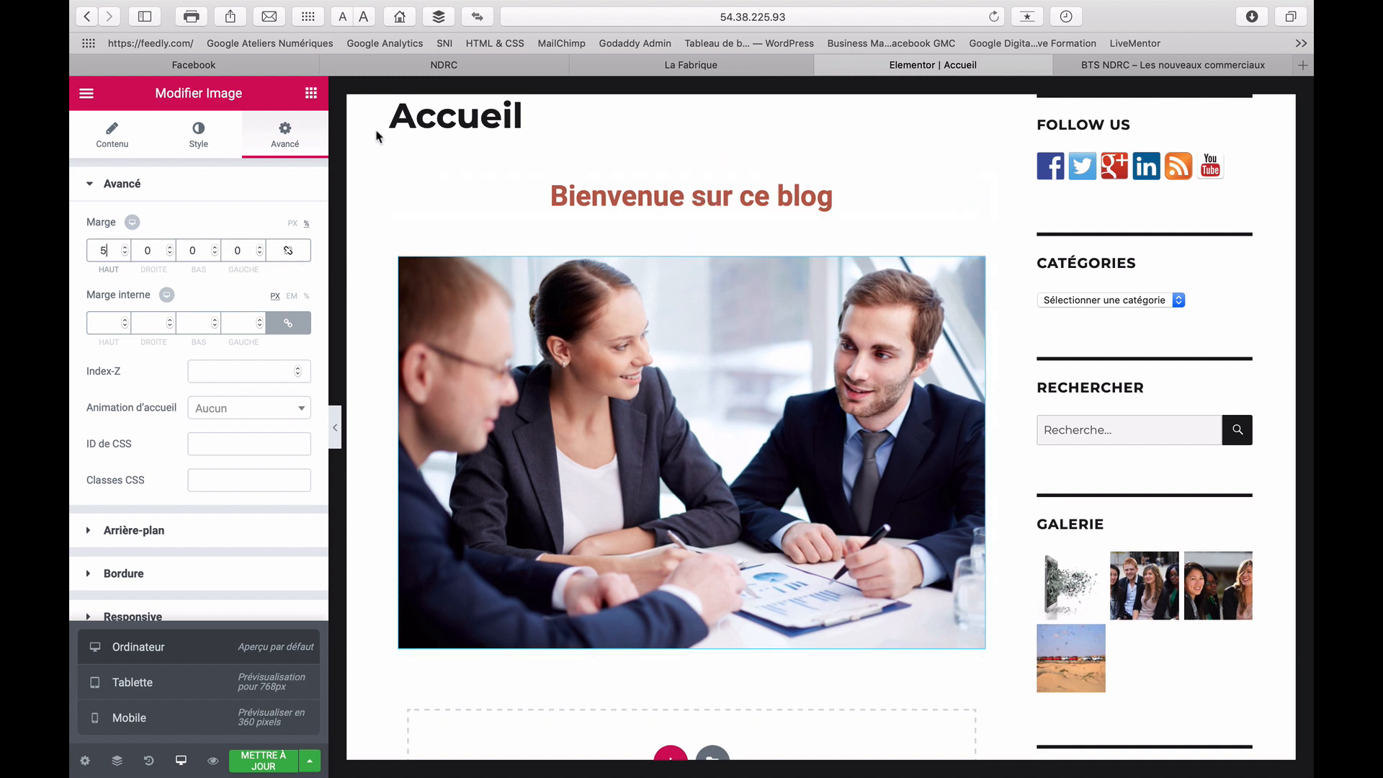
scroll(376, 137, up, 3)
scroll(376, 137, down, 3)
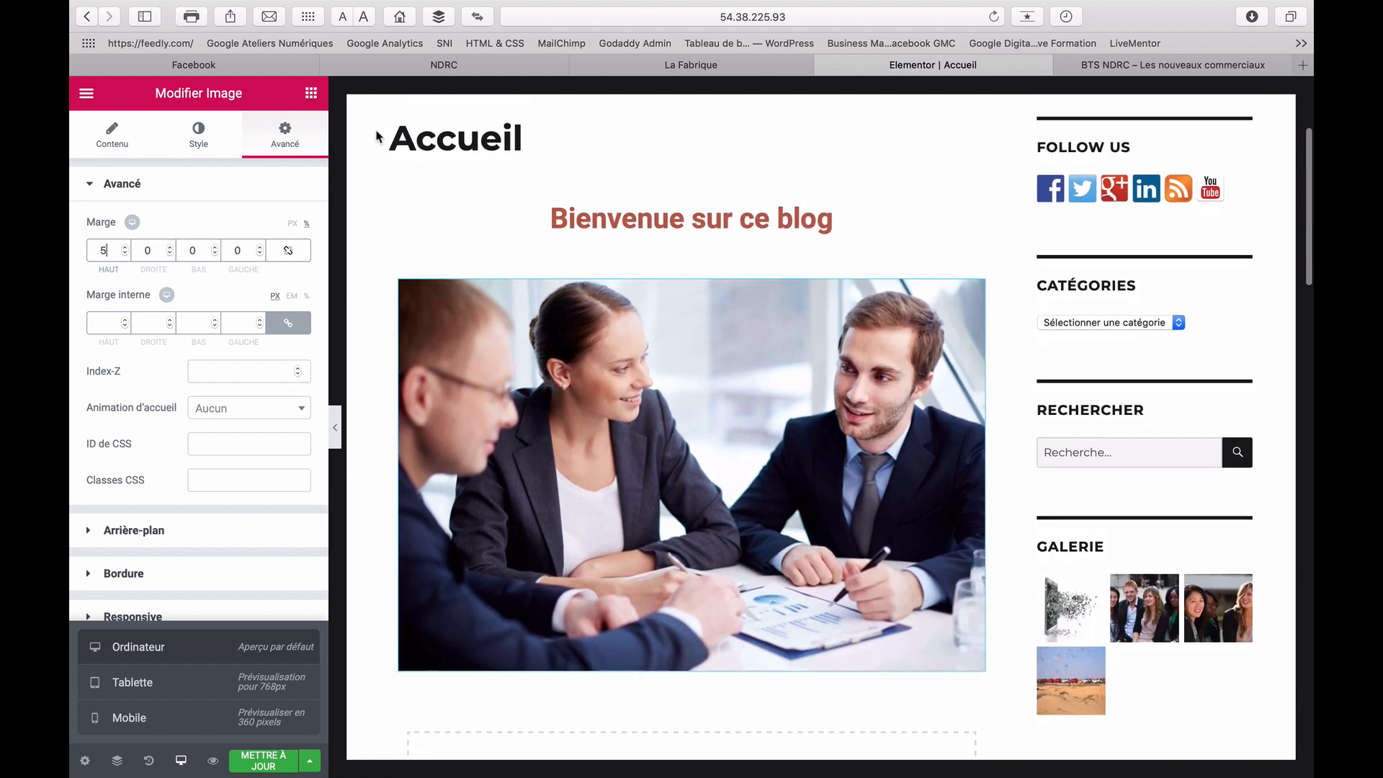
scroll(376, 137, down, 3)
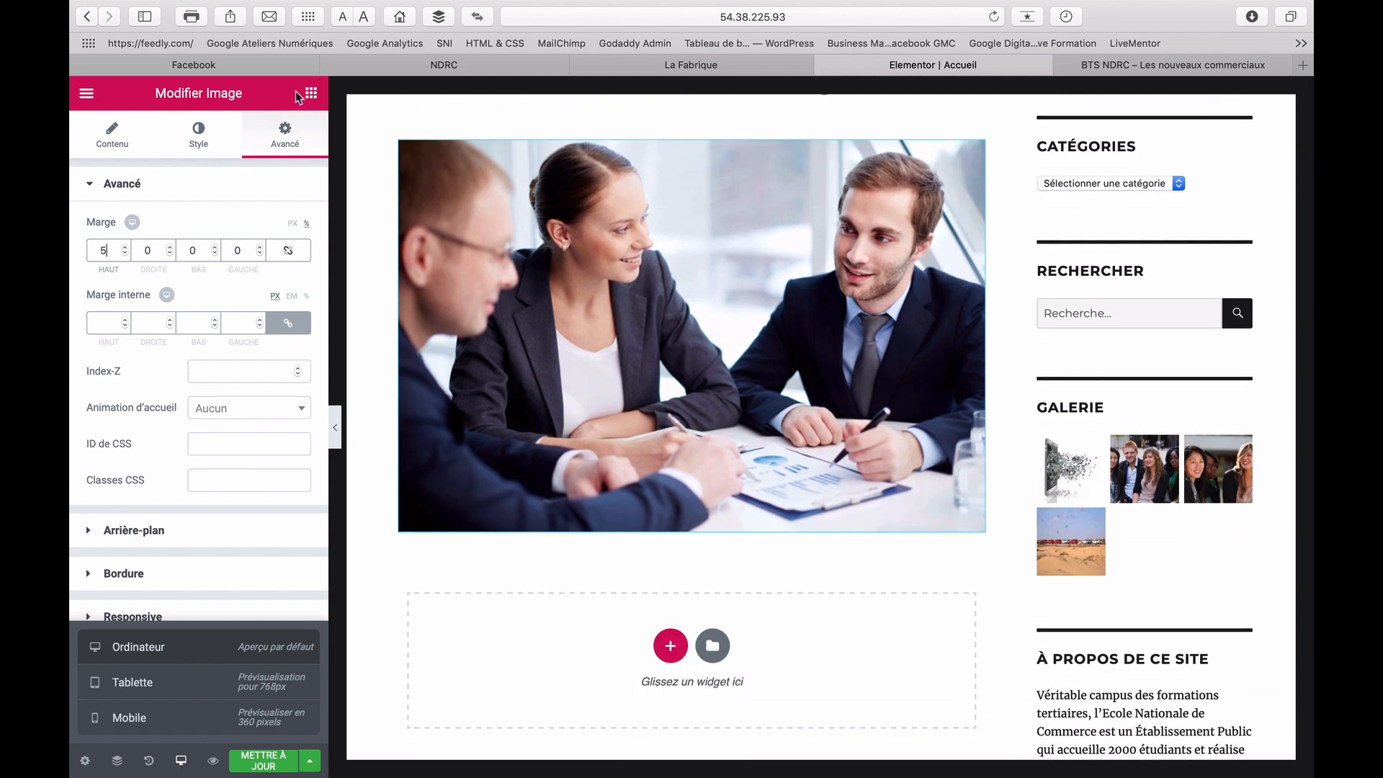
Add a Diviseur widget directly below the meeting image on the Accueil page
click(309, 94)
scroll(520, 401, down, 2)
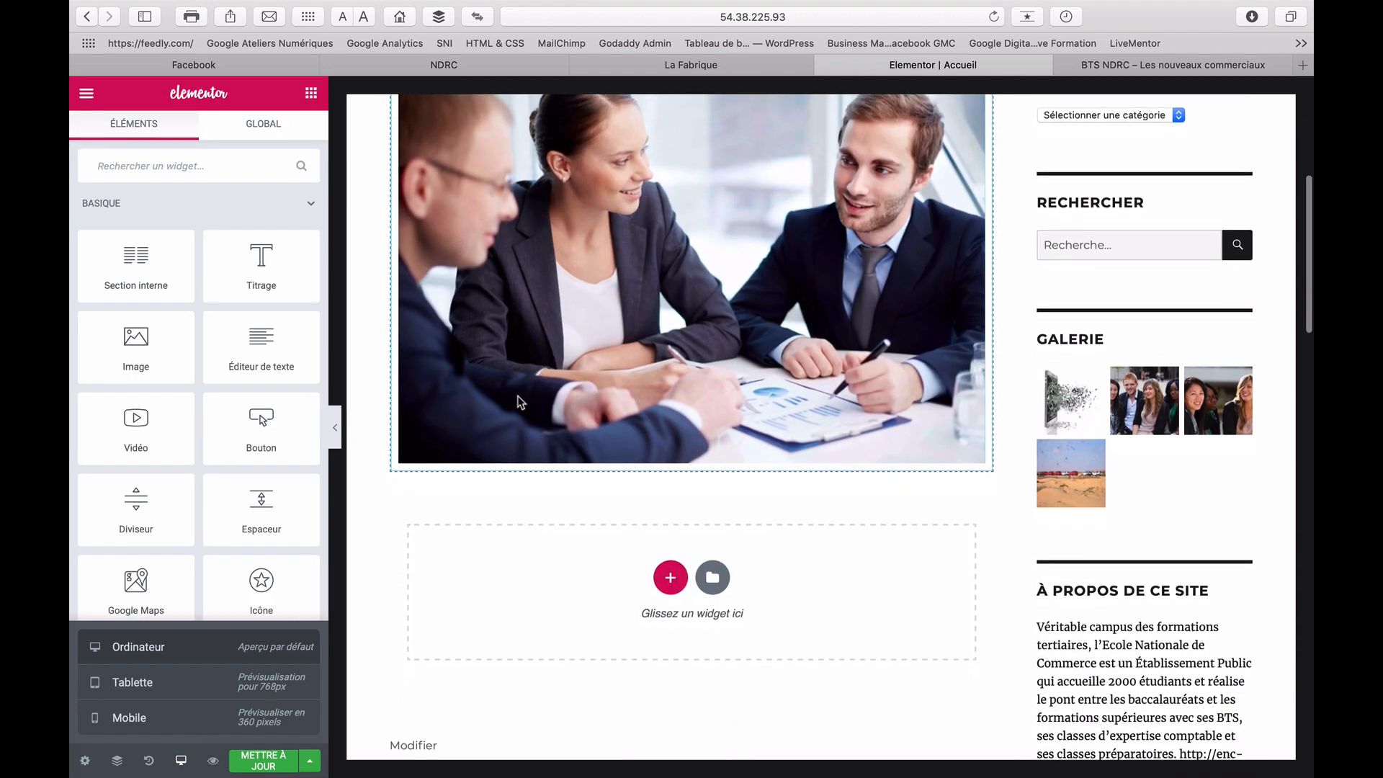
drag(144, 495, 585, 574)
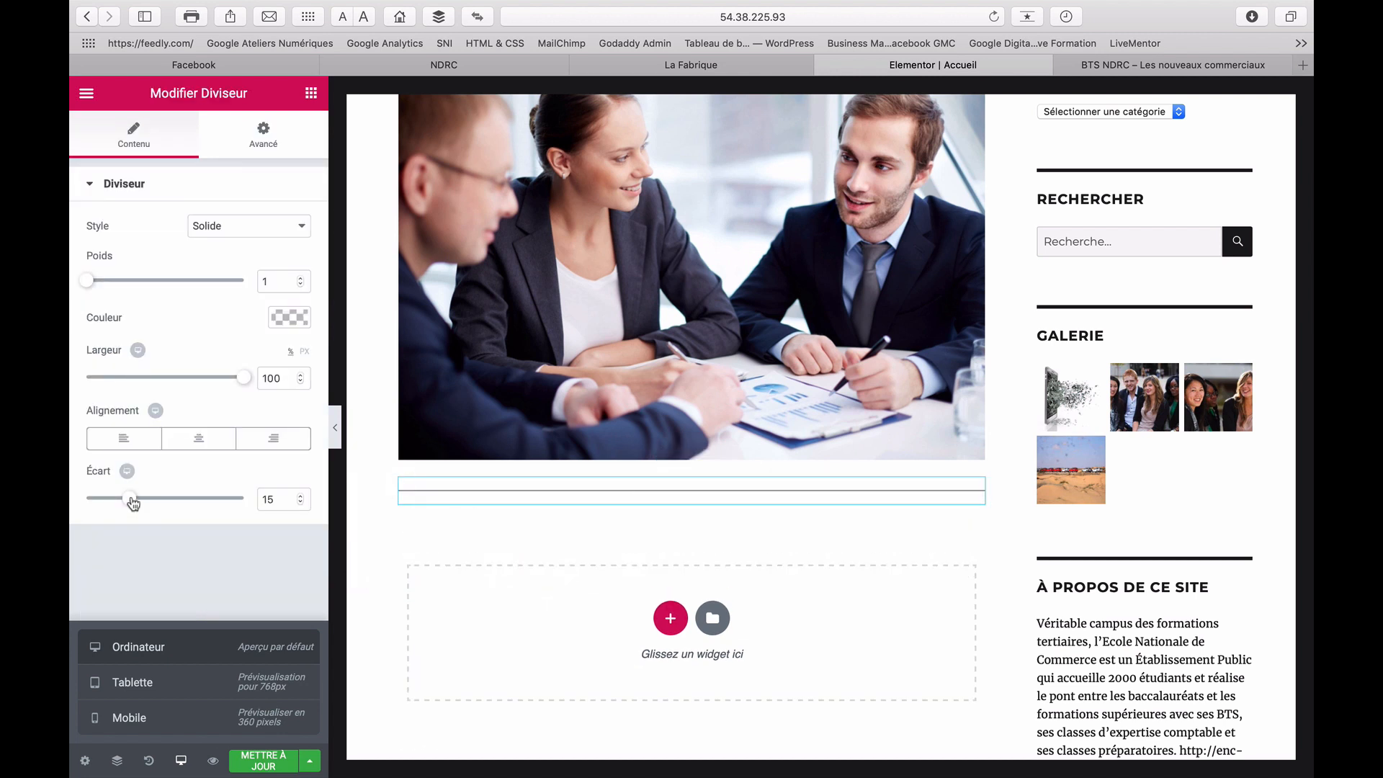
Set the divider's weight to 4 and its style to Double, and check its advanced settings
mouse_move(132, 499)
mouse_down()
mouse_move(205, 509)
mouse_move(130, 499)
mouse_up()
drag(87, 282, 141, 288)
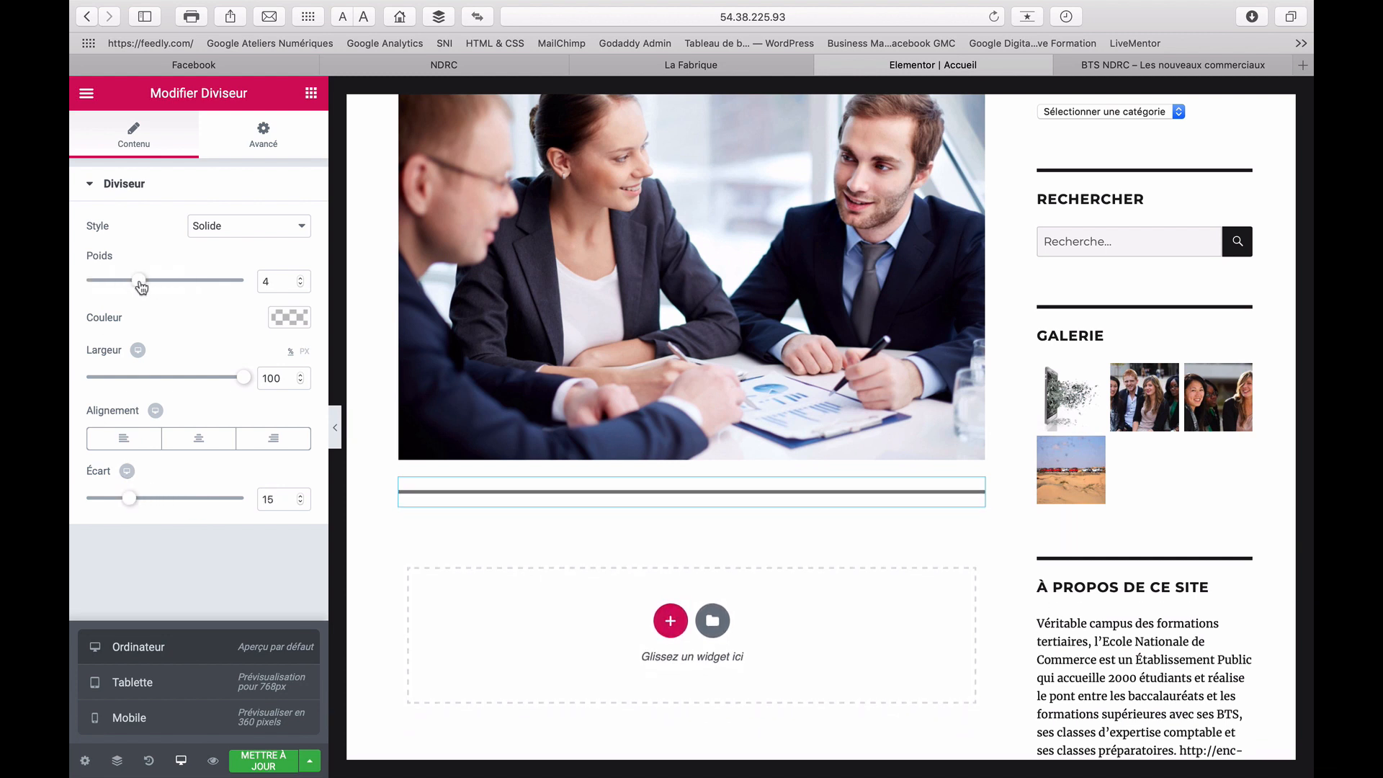
click(291, 229)
click(281, 245)
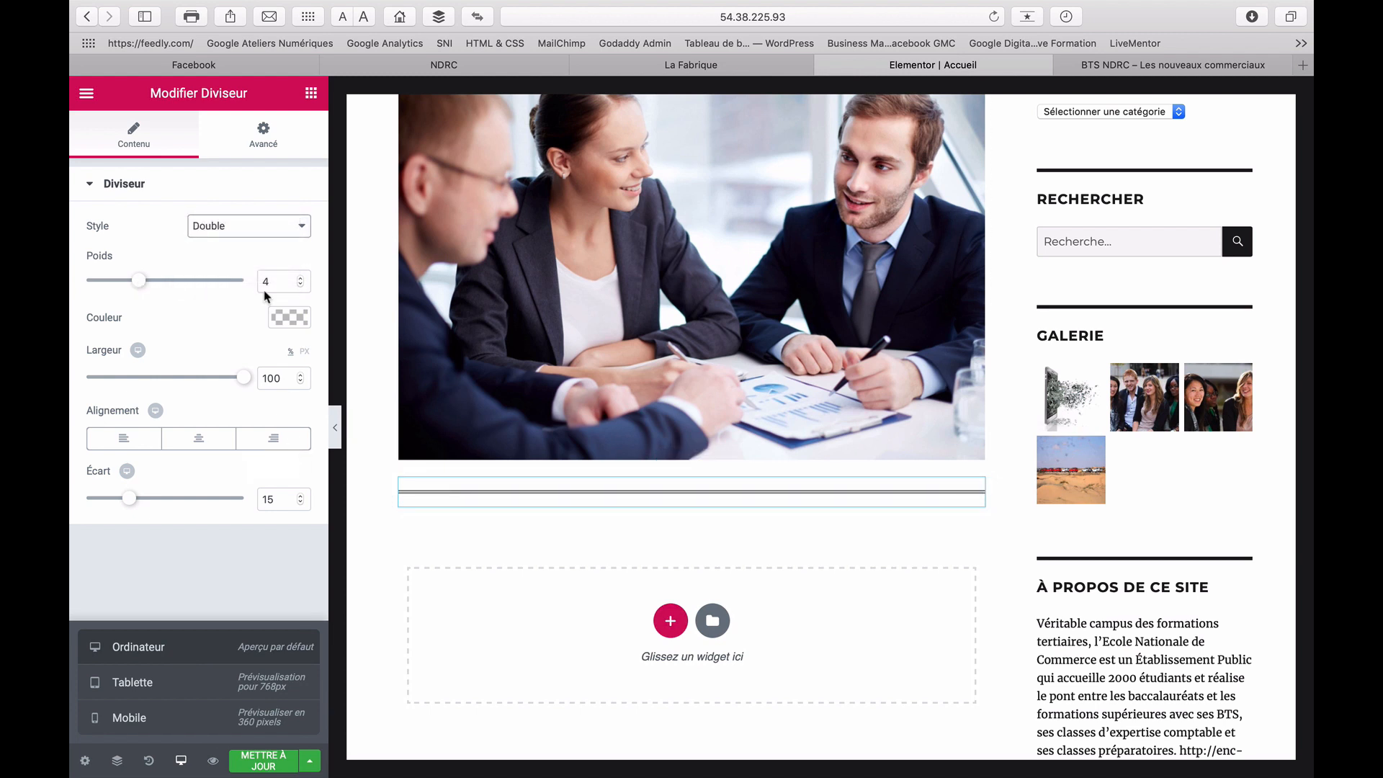
click(276, 135)
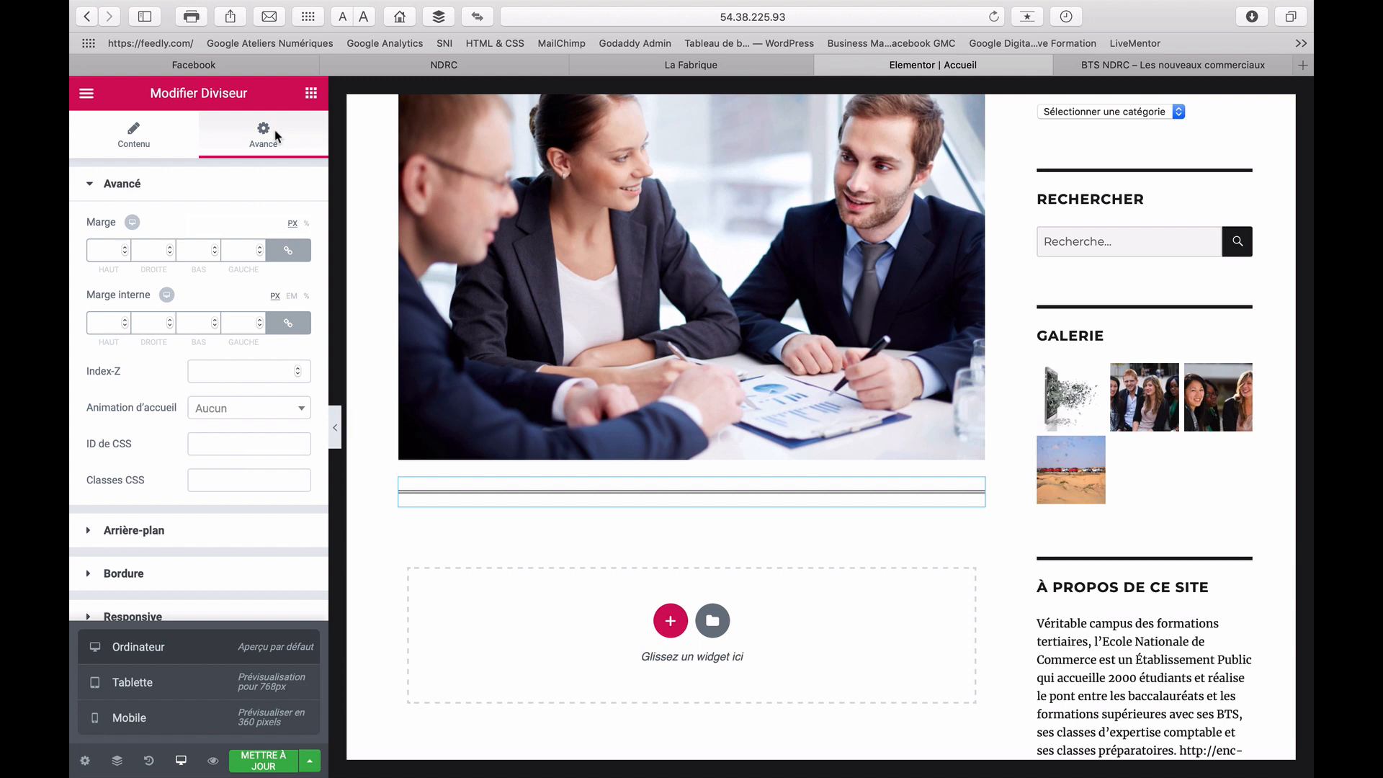
click(133, 135)
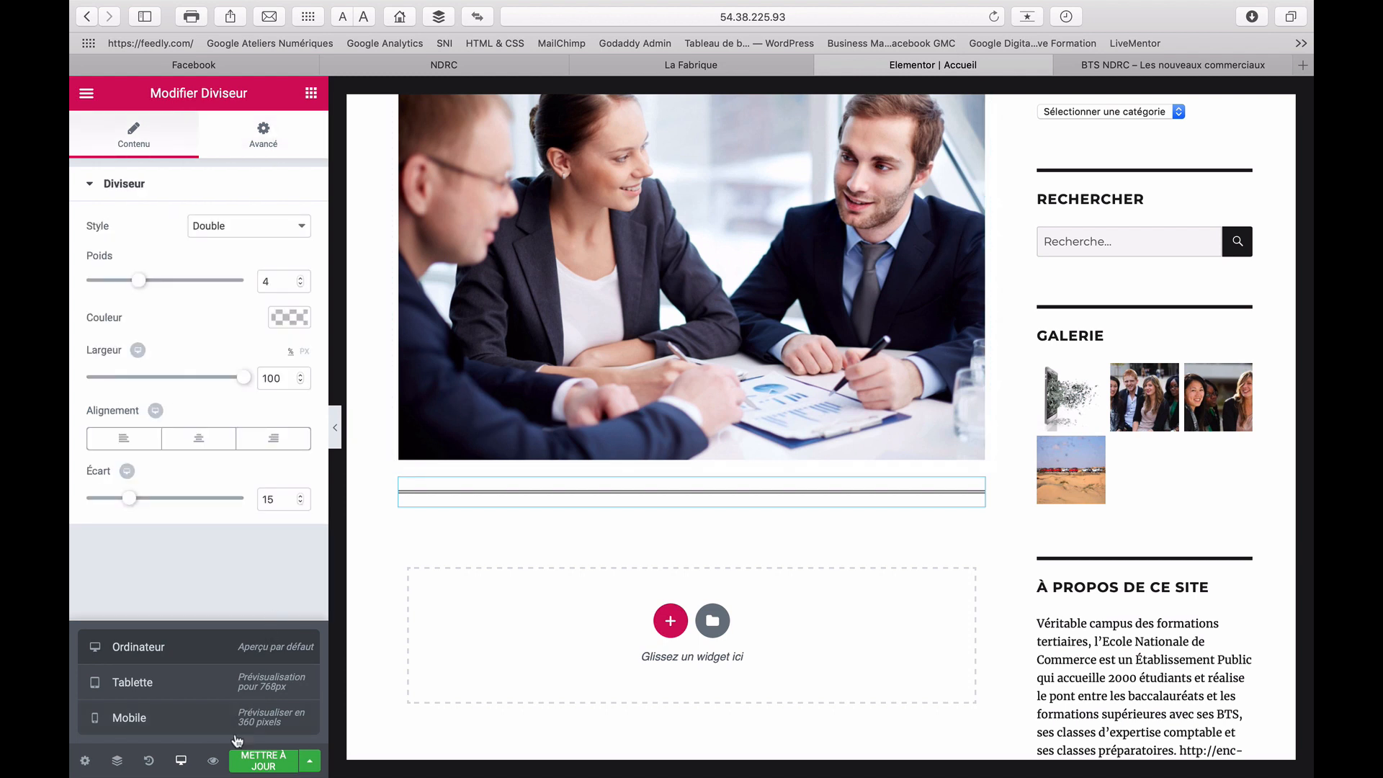
Update the Accueil page in Elementor and reload the live BTS NDRC site
click(255, 765)
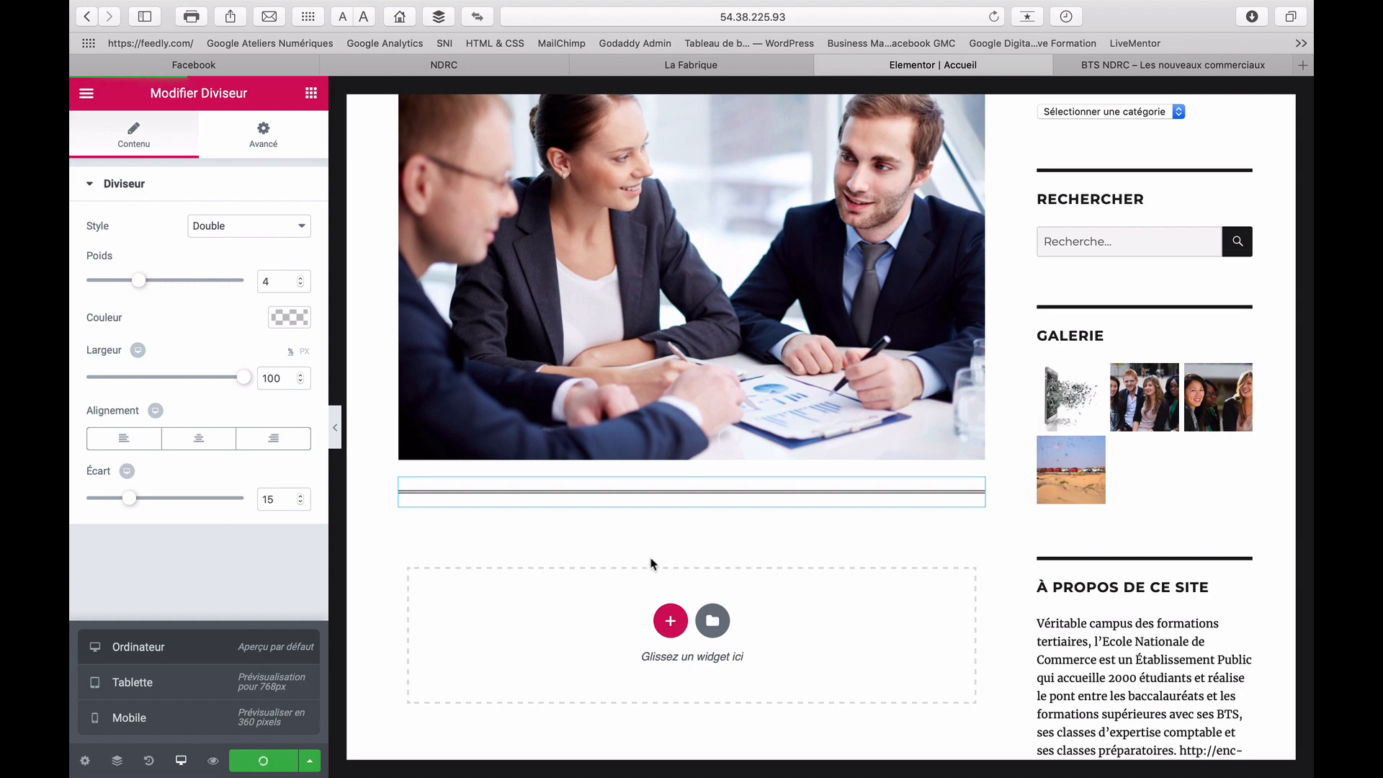
click(1130, 65)
click(993, 16)
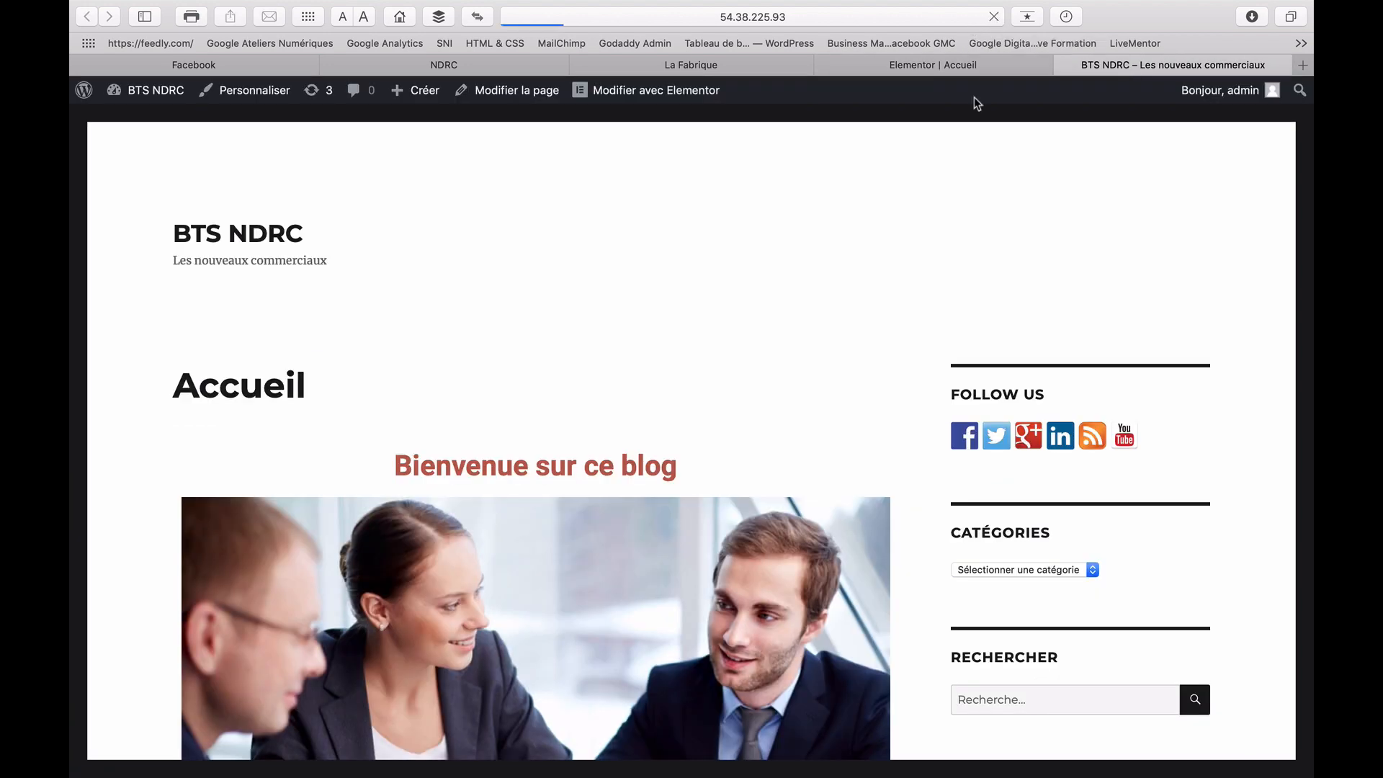
Examine the heading spacing, meeting image and double divider on the live Accueil page
scroll(890, 270, down, 1)
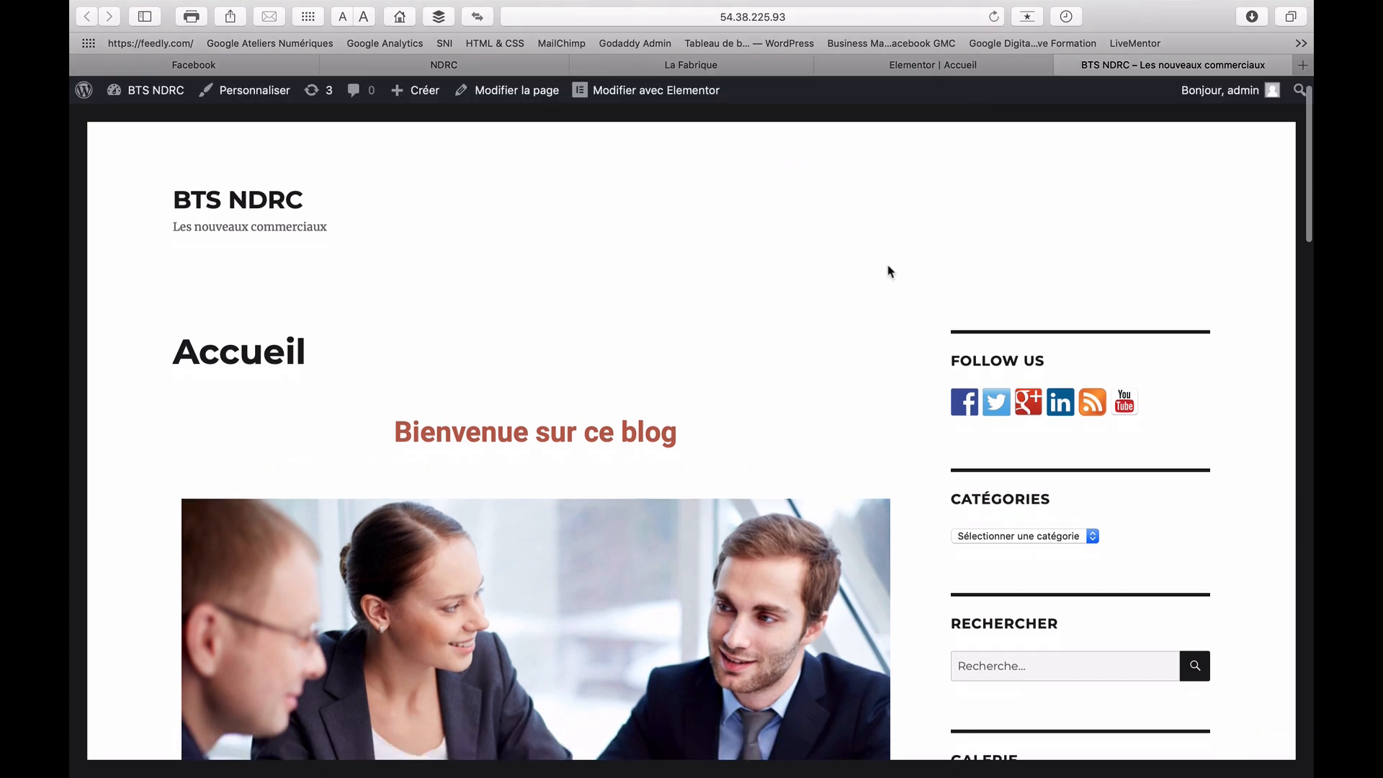
scroll(889, 272, down, 6)
scroll(889, 271, up, 4)
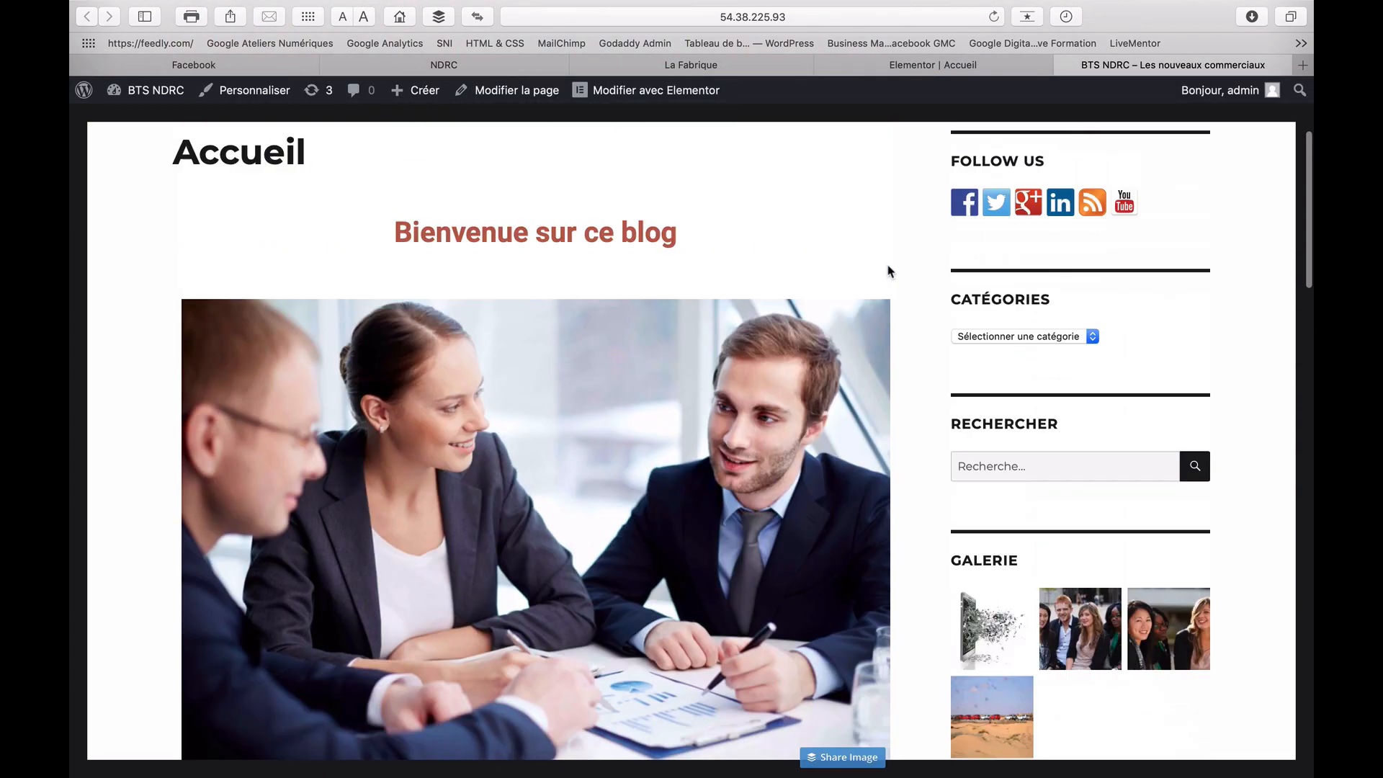
scroll(888, 270, up, 3)
scroll(604, 492, down, 5)
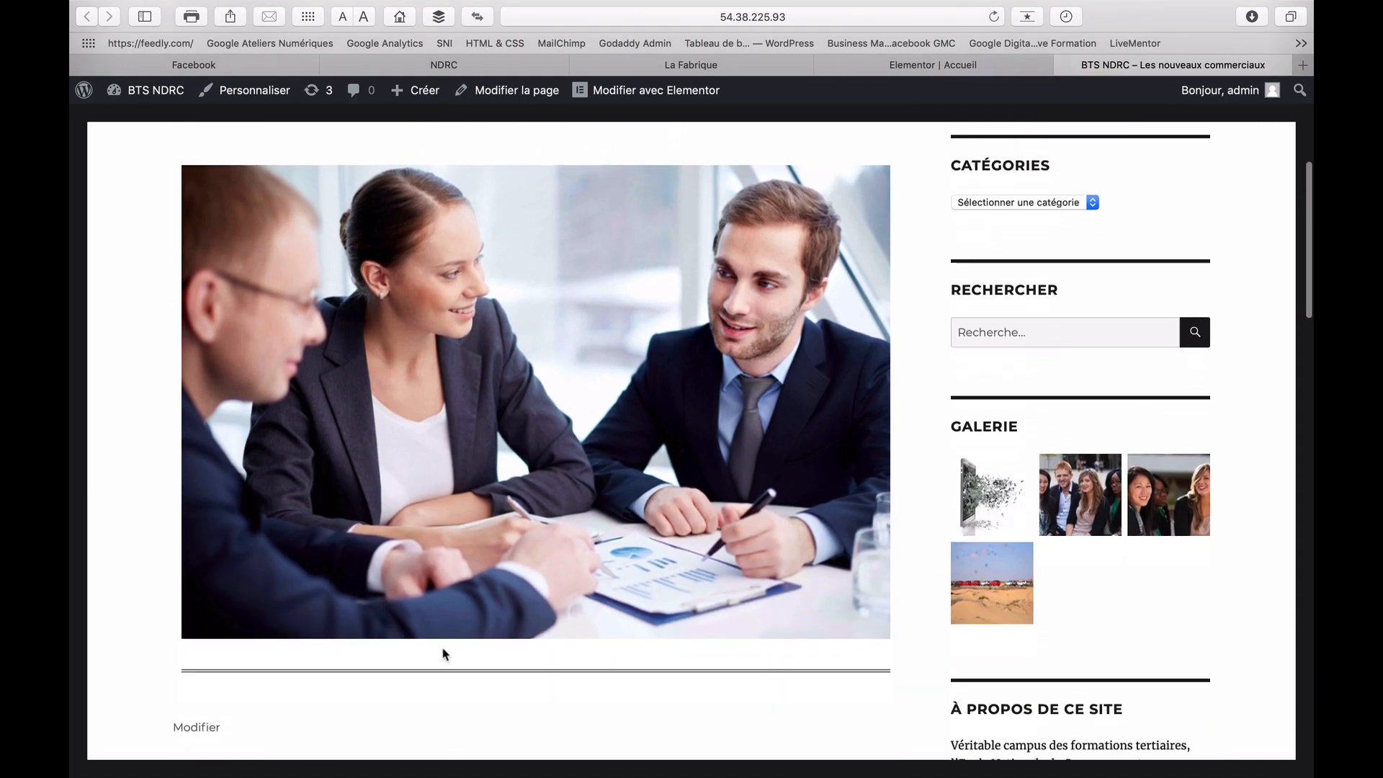
scroll(443, 663, up, 5)
scroll(443, 651, down, 5)
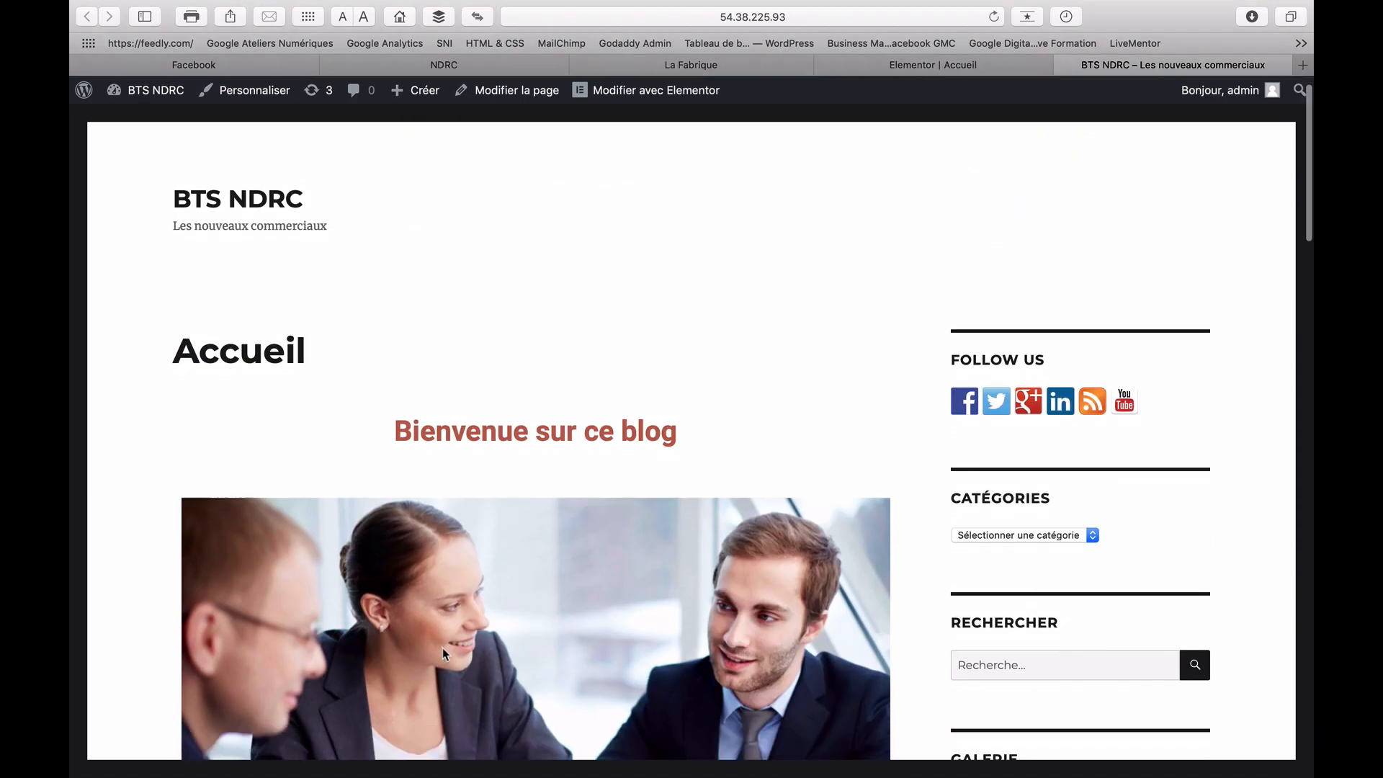
scroll(442, 652, up, 5)
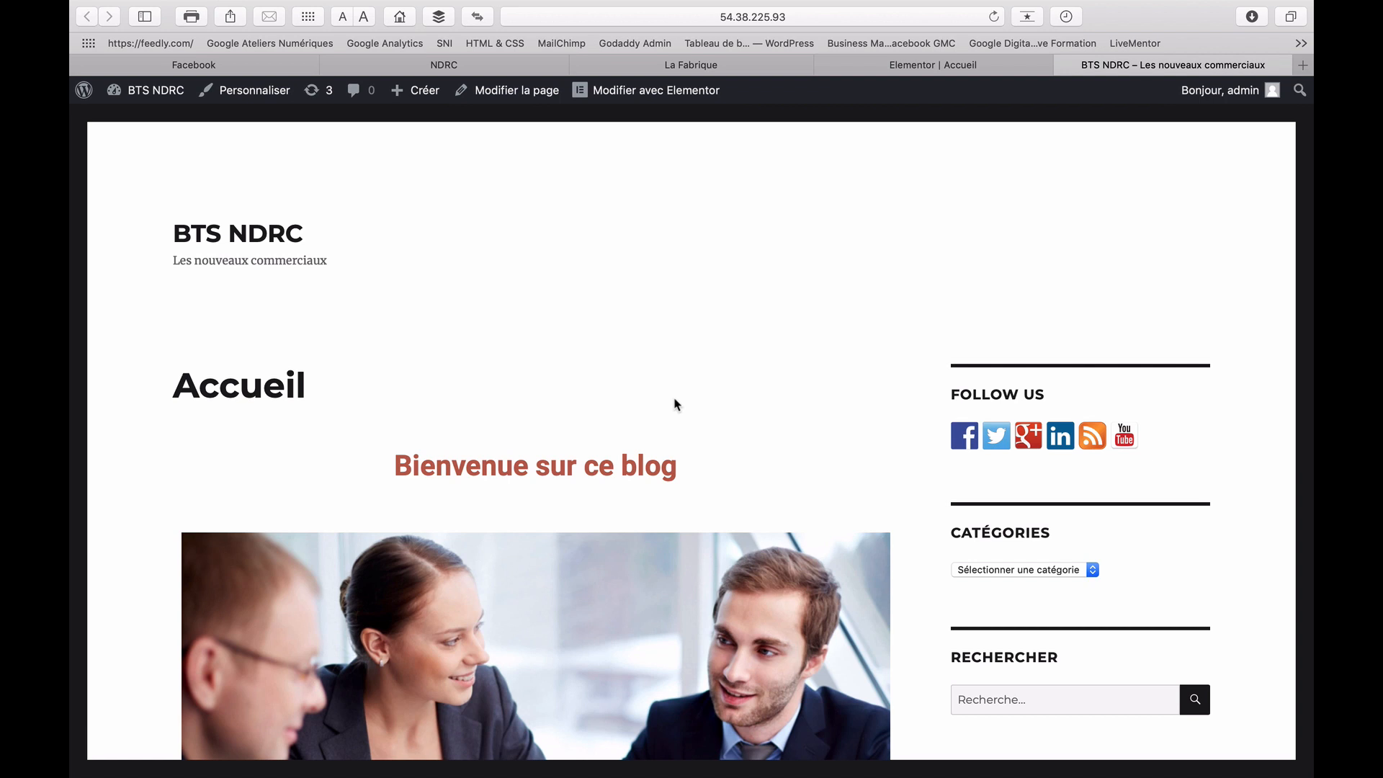
Compare the Elementor editor with the live site and examine the published page from site title to divider
click(927, 67)
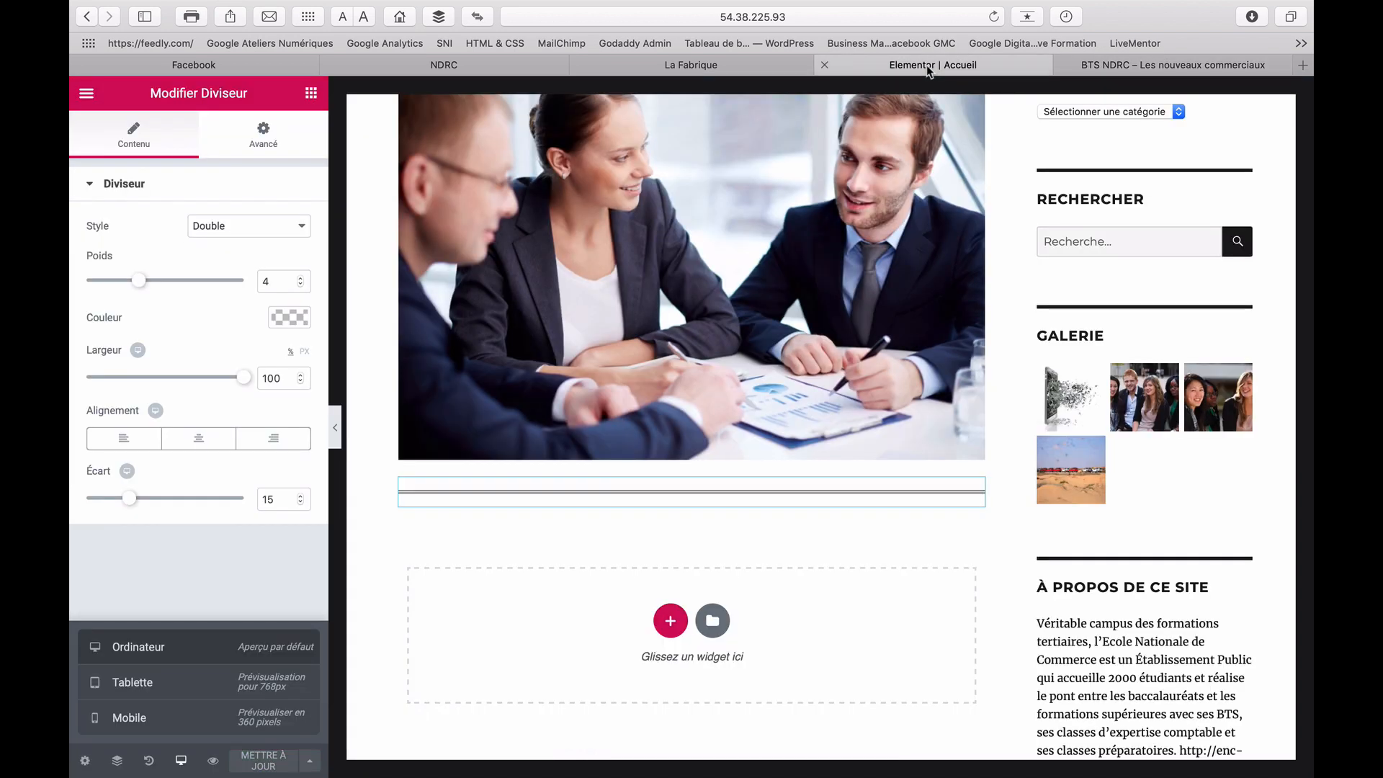
click(1131, 67)
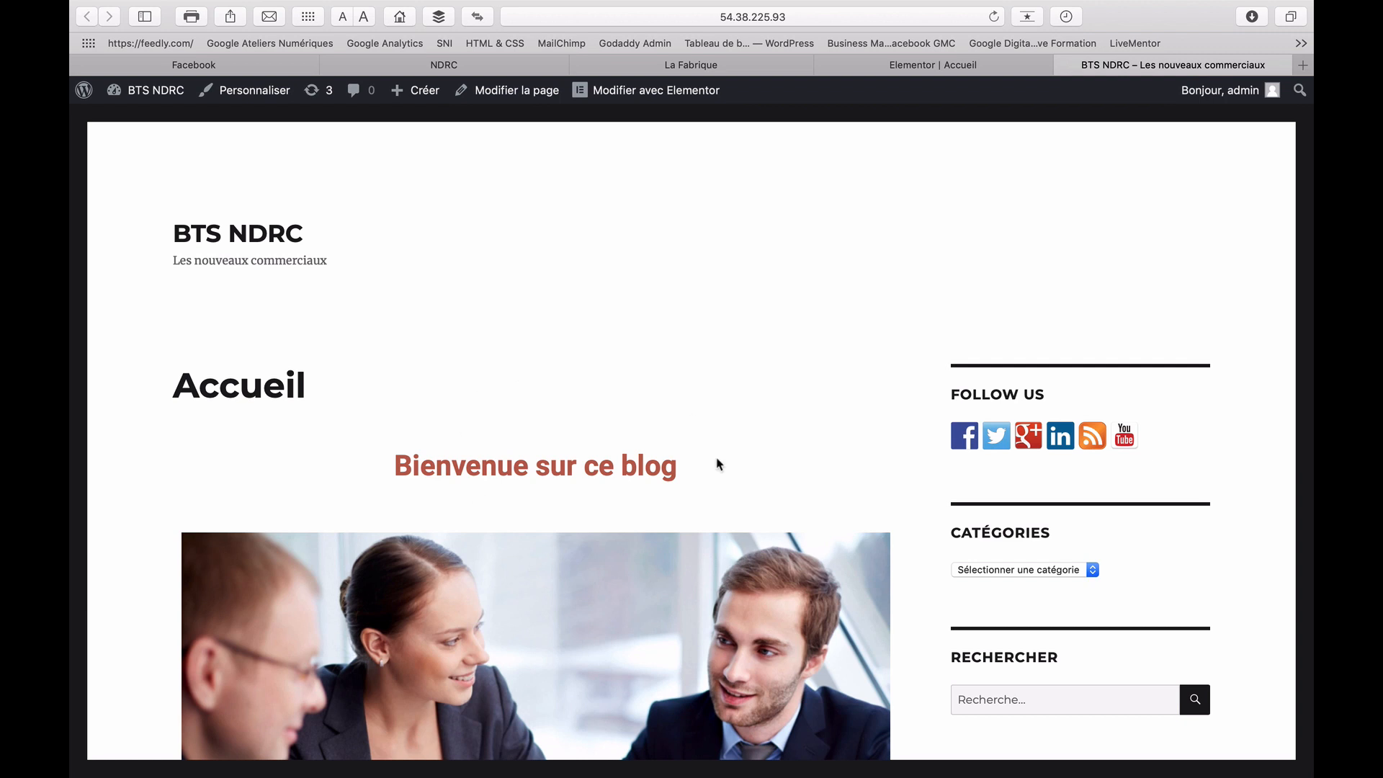
scroll(682, 535, down, 4)
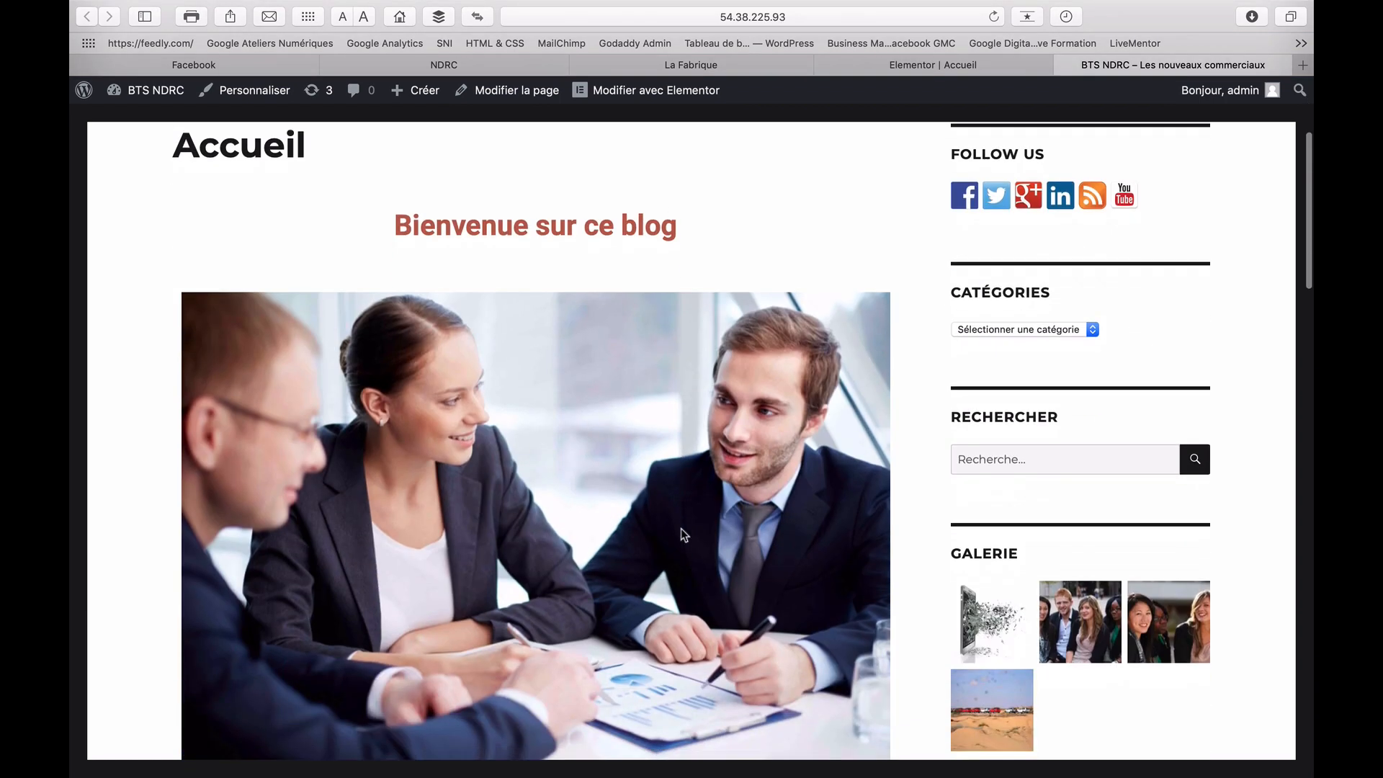
scroll(680, 535, down, 5)
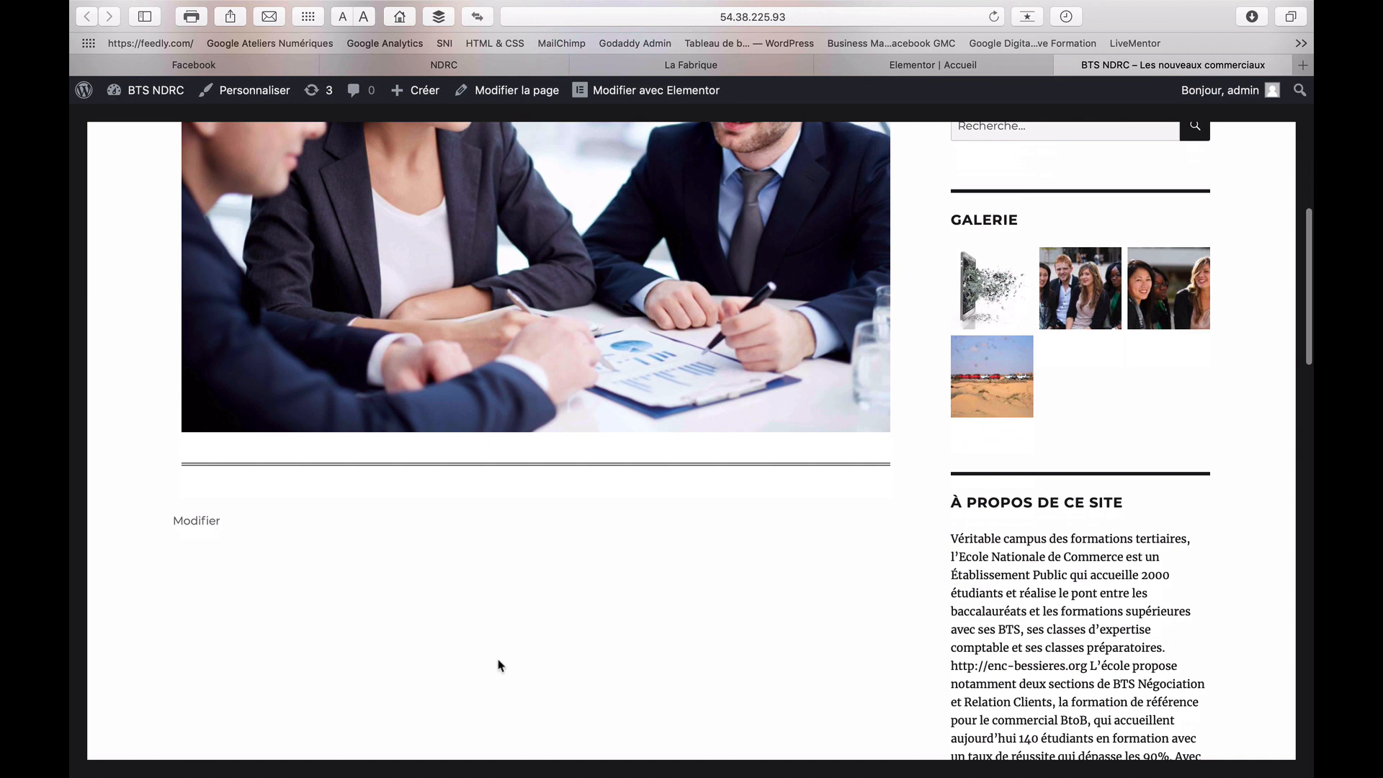
scroll(499, 664, down, 1)
scroll(500, 664, up, 2)
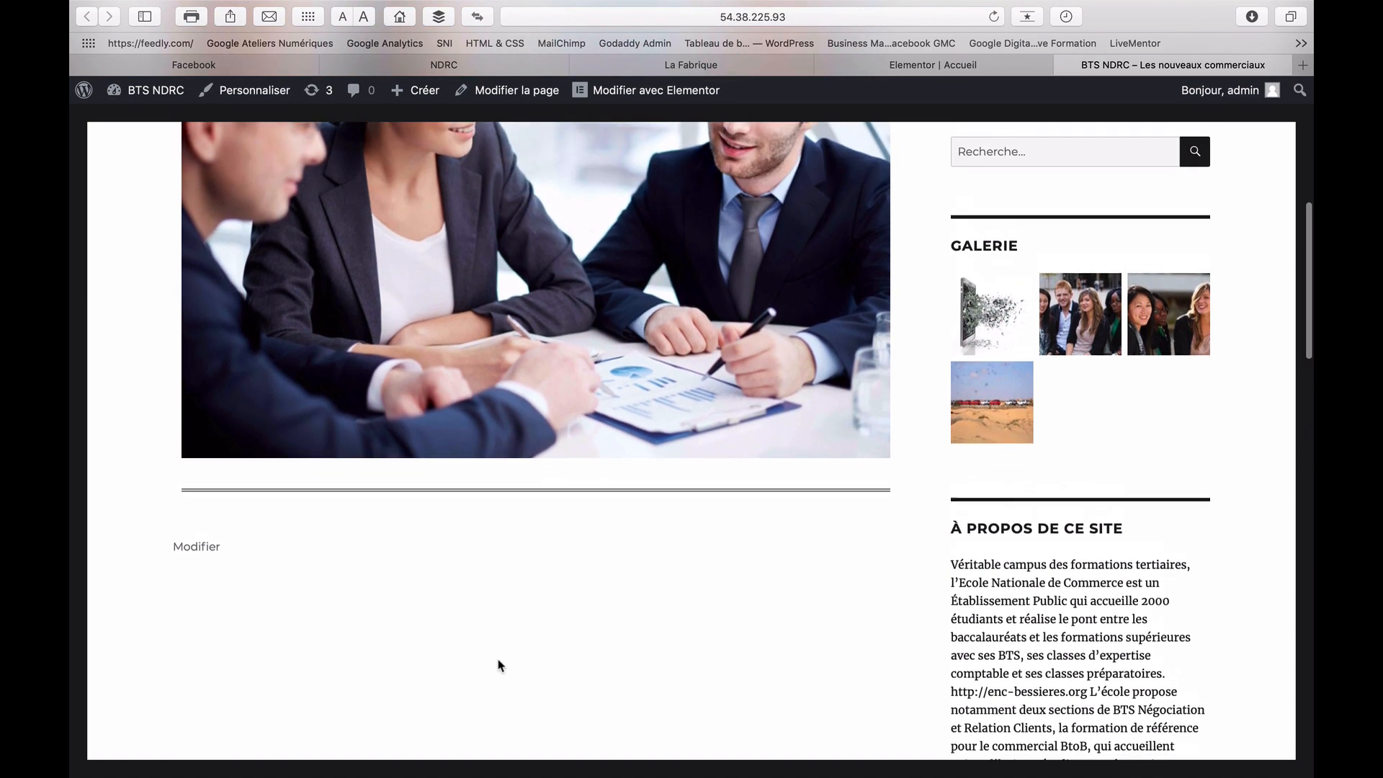
scroll(500, 664, up, 10)
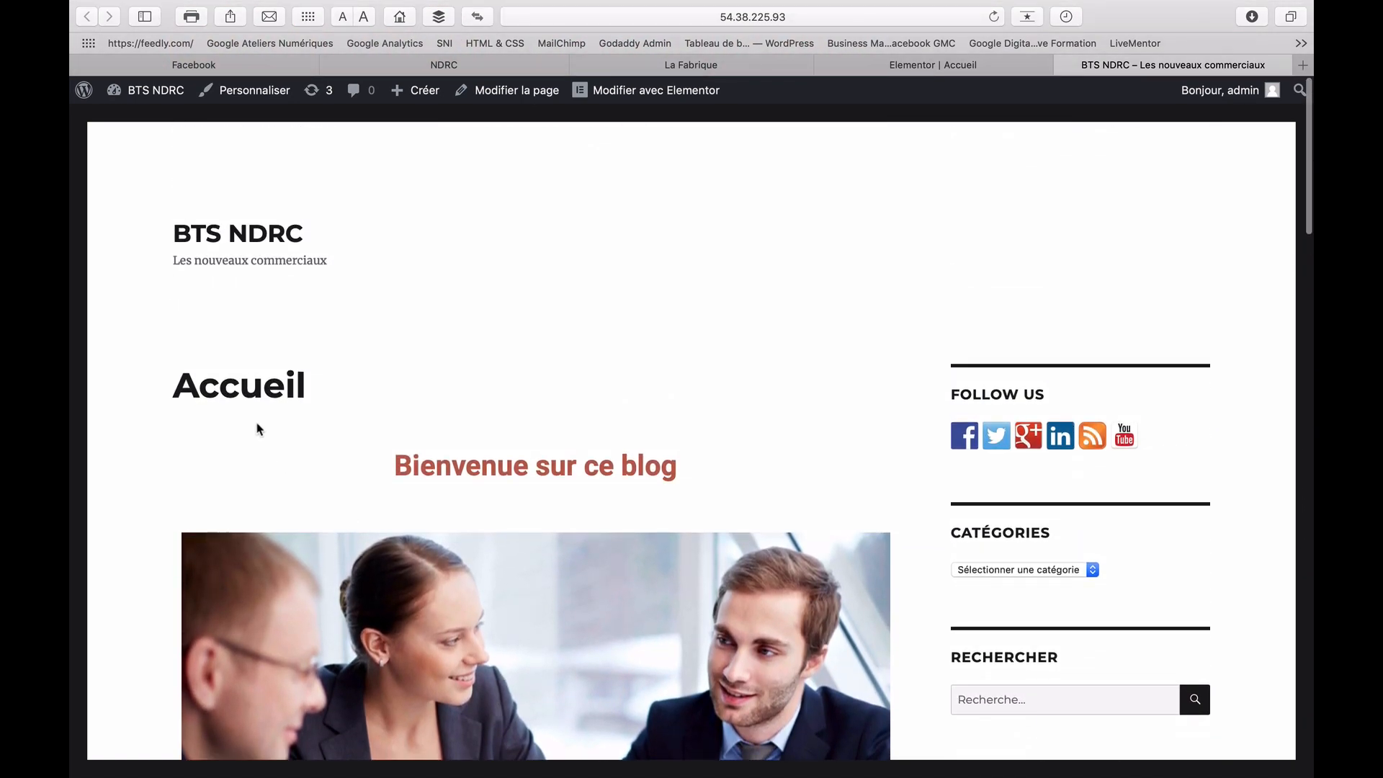
scroll(461, 401, down, 5)
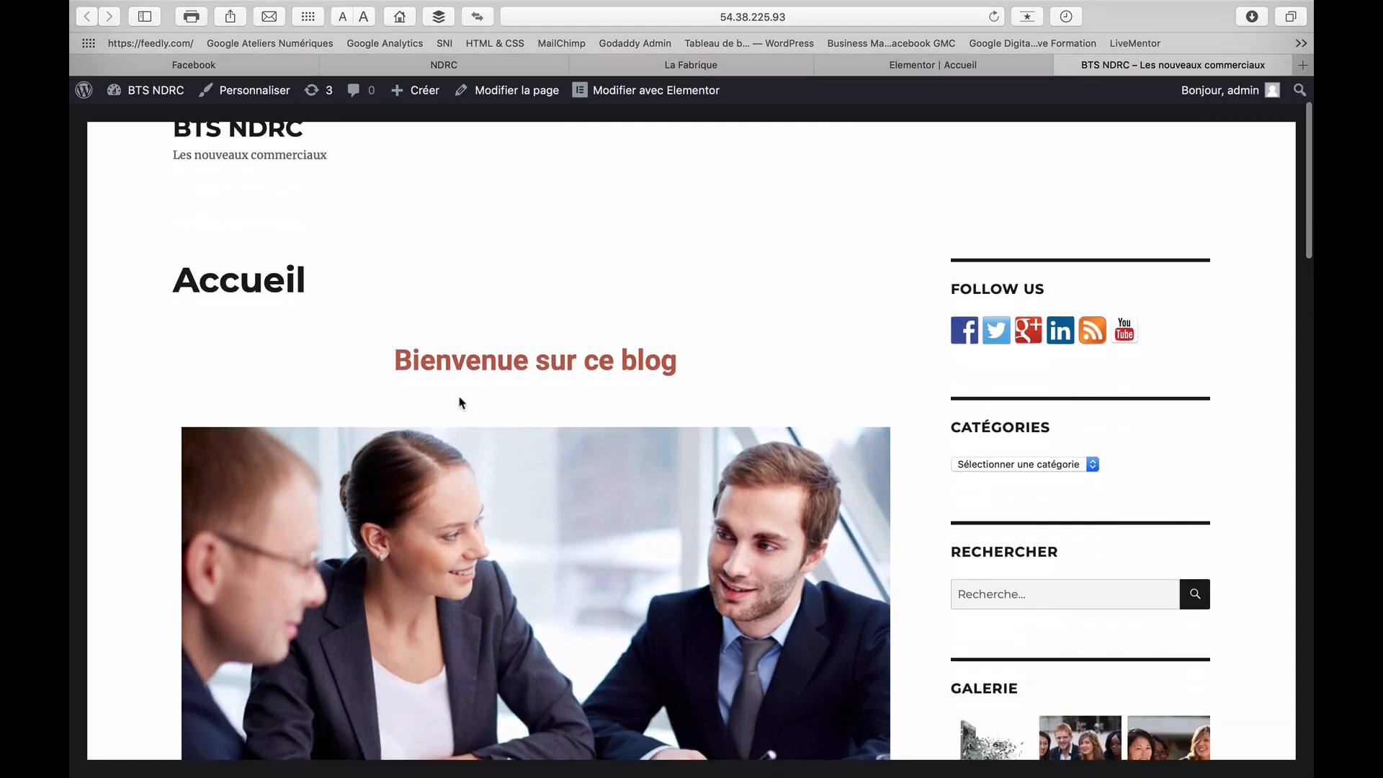
scroll(321, 348, up, 3)
scroll(464, 318, down, 1)
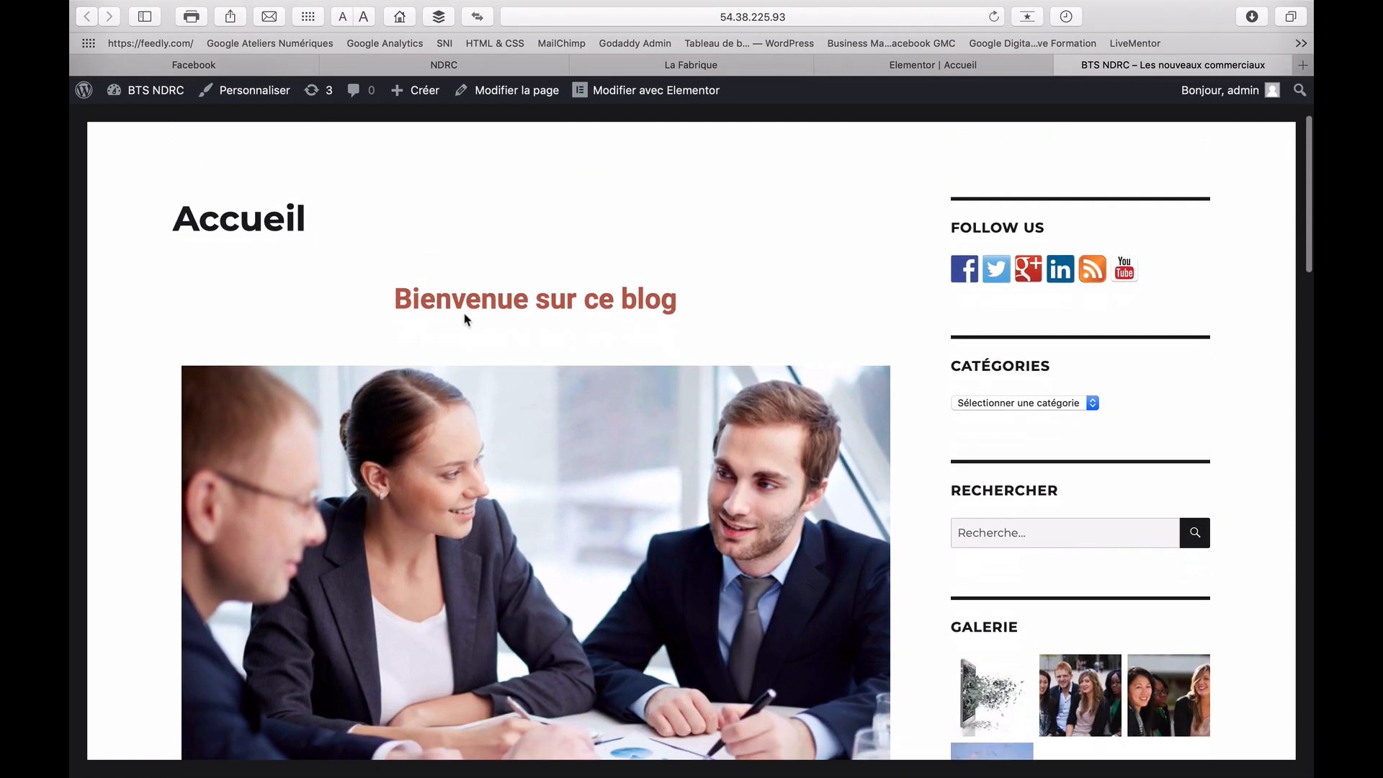
scroll(382, 272, up, 2)
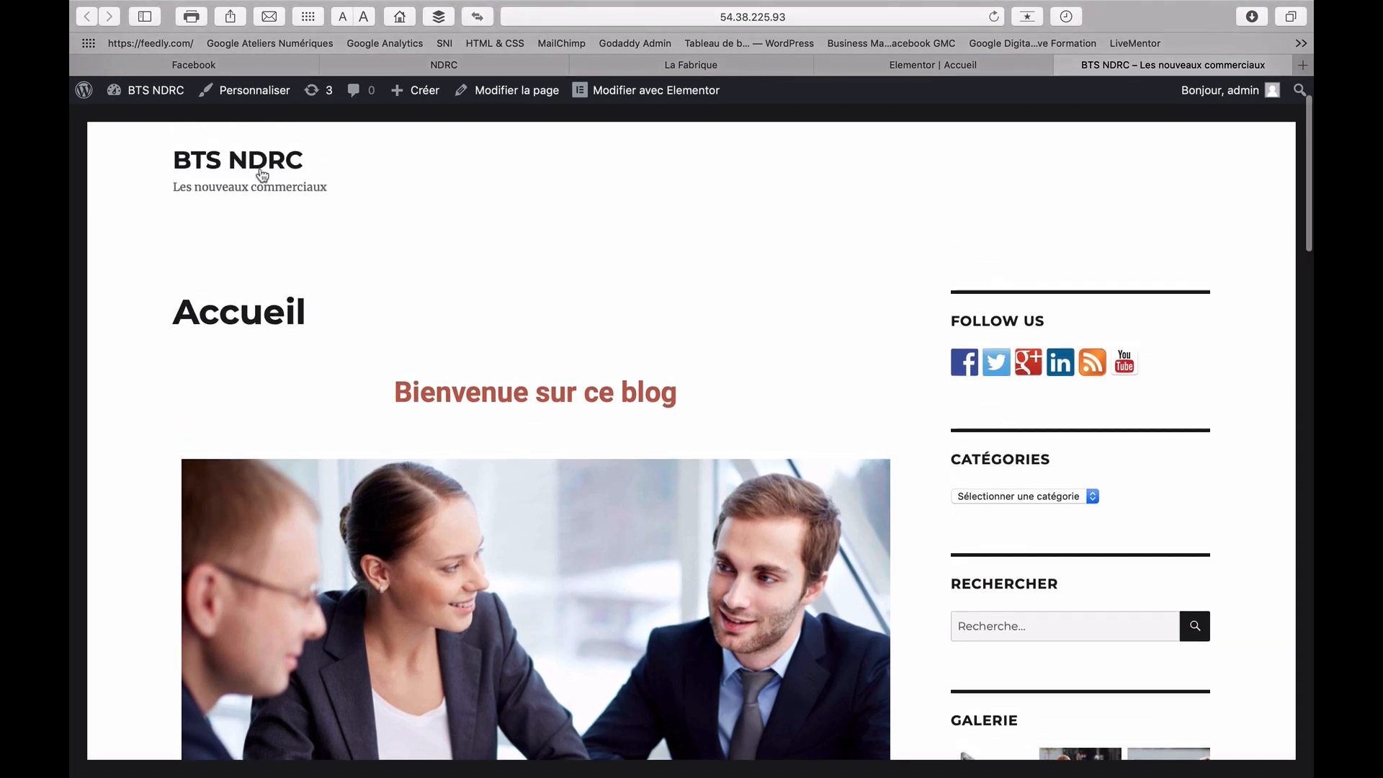
scroll(462, 301, down, 3)
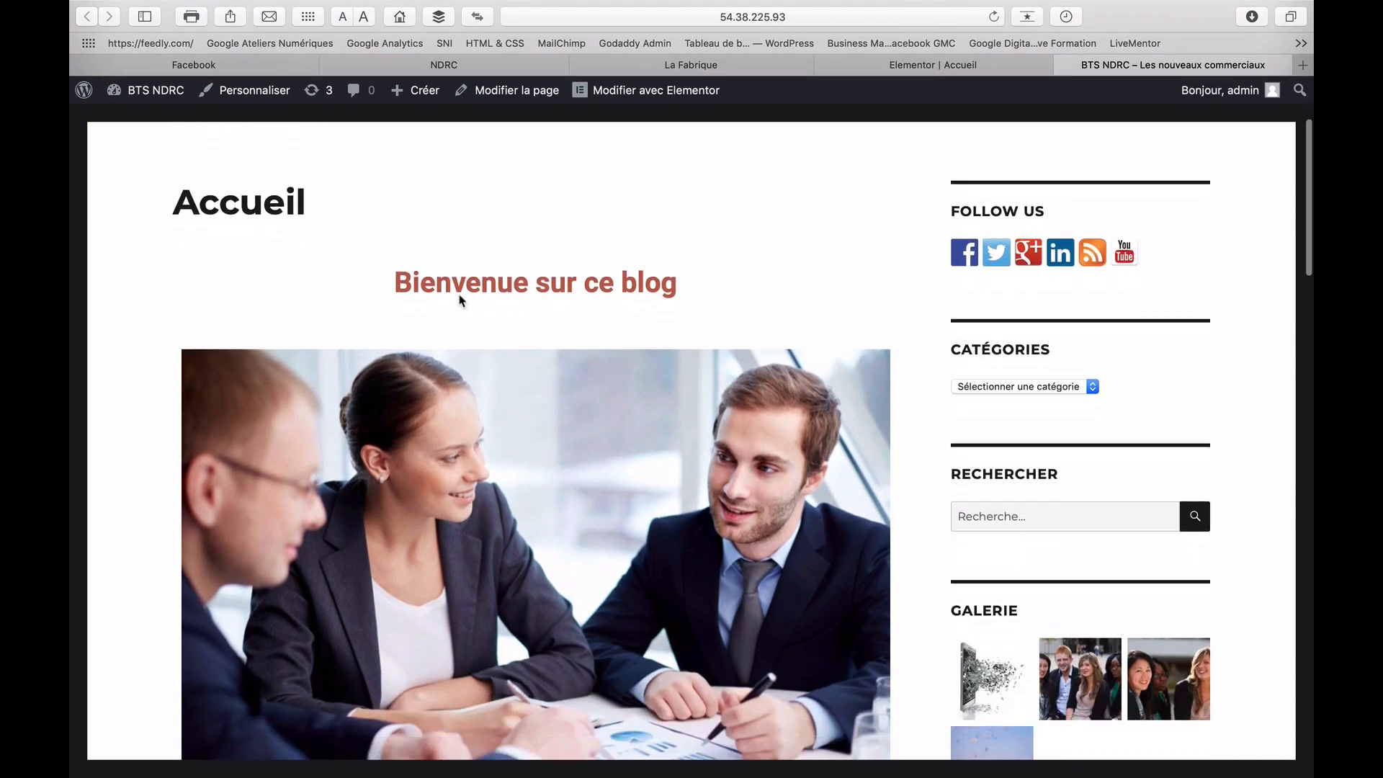
scroll(462, 301, up, 4)
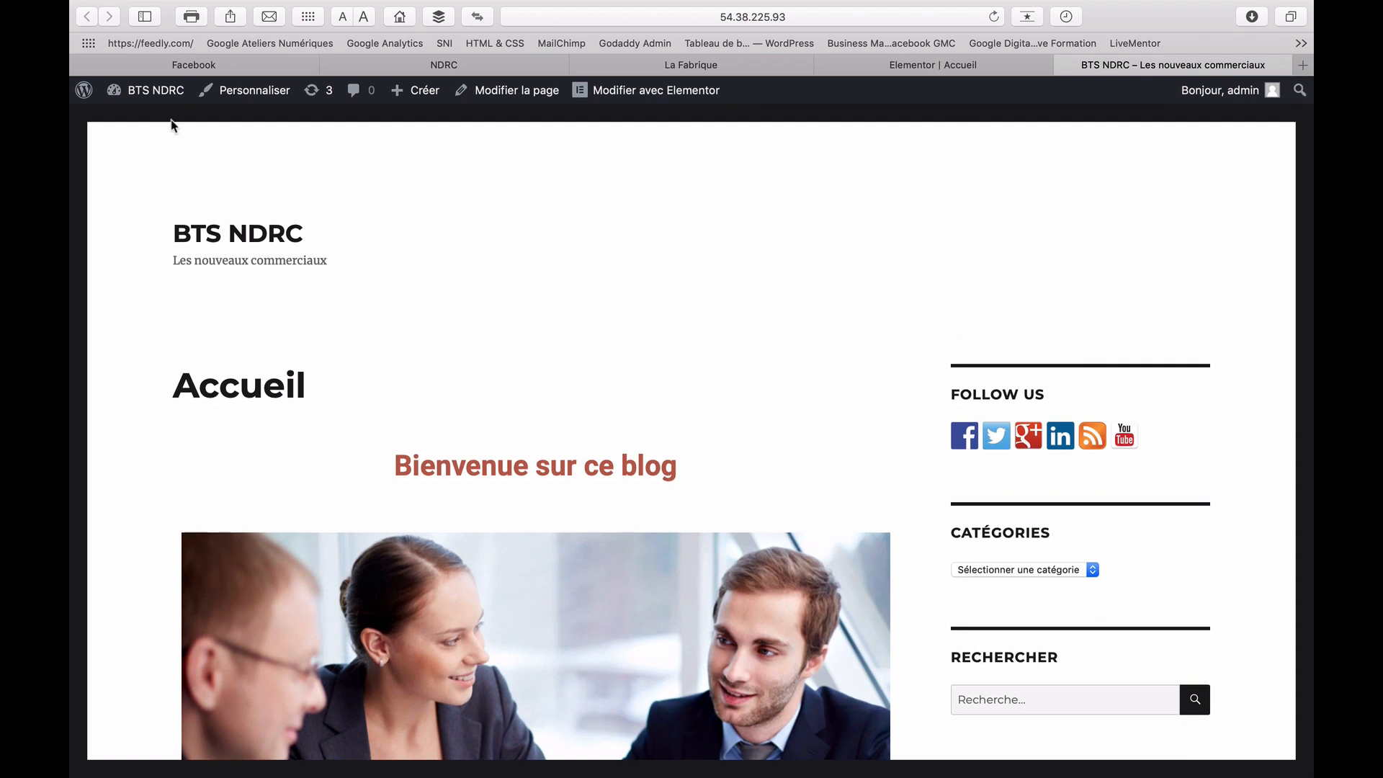
Open the home page from the BTS NDRC site title and look it over down to the divider
click(250, 242)
scroll(378, 335, down, 10)
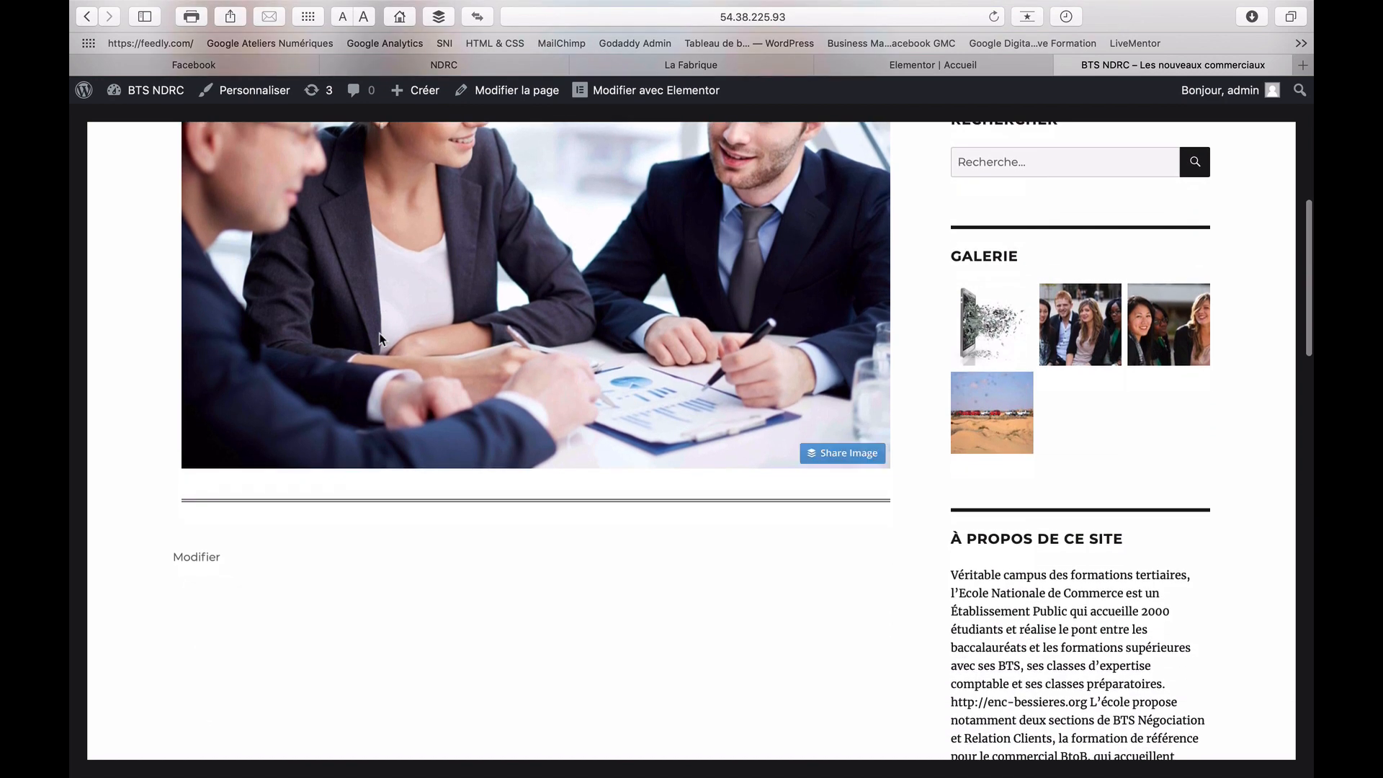
scroll(379, 339, up, 10)
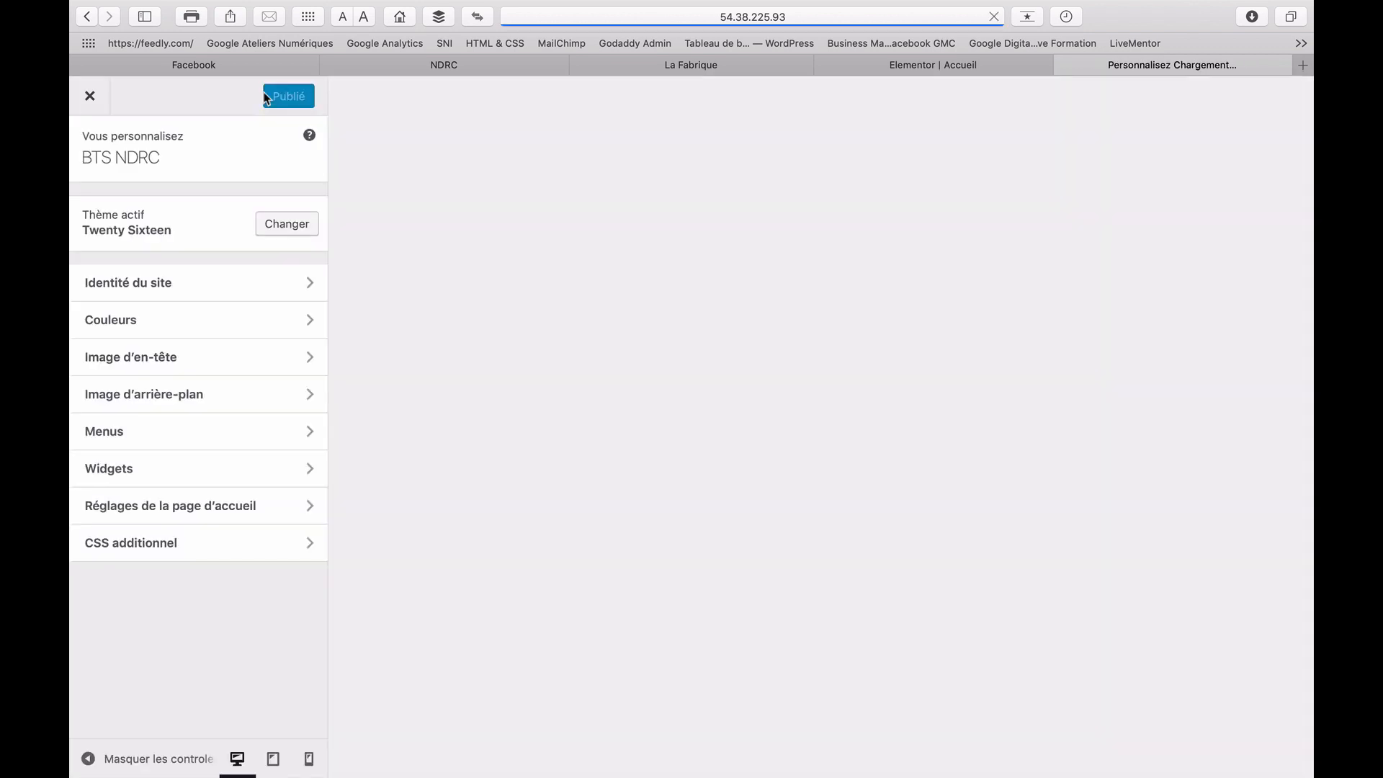
Create a new menu named Principal in the theme customizer and assign it to the Menu principal location
click(183, 431)
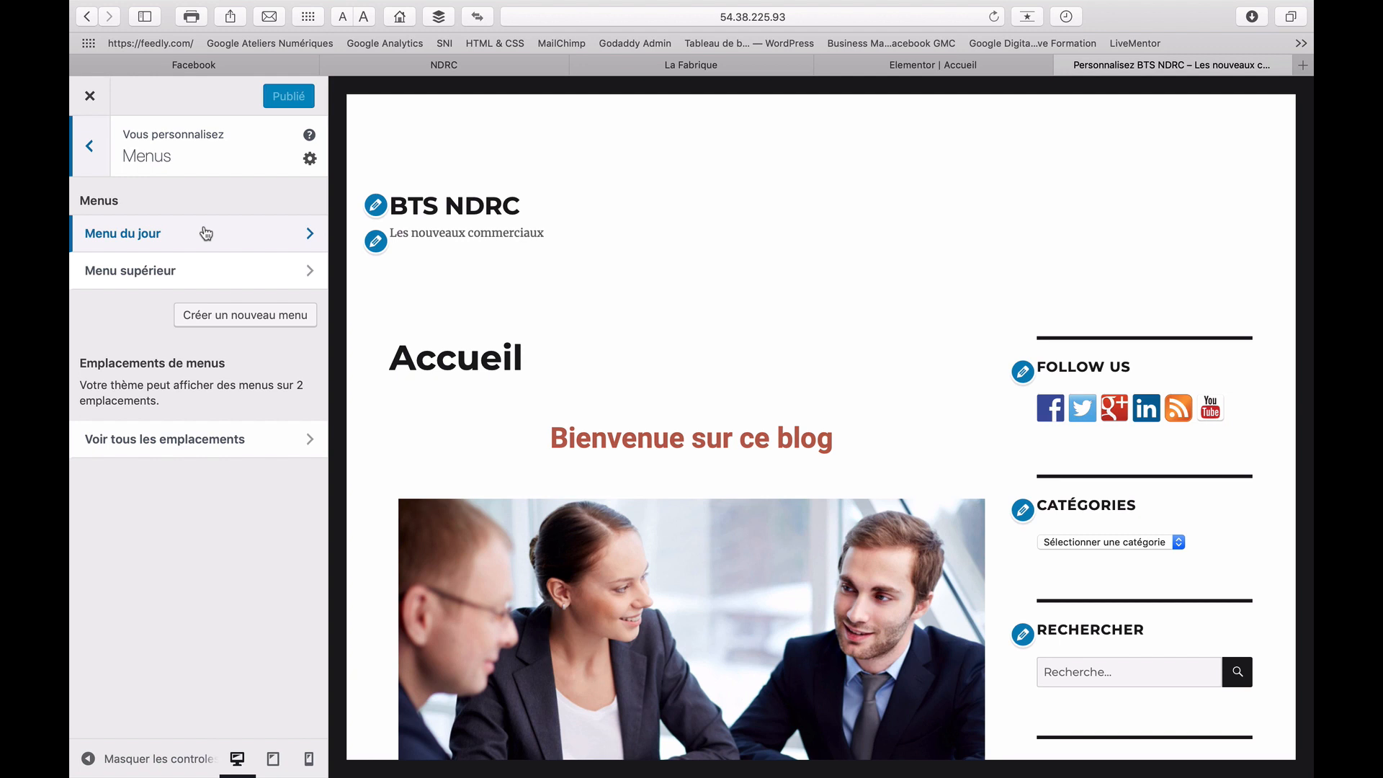
click(252, 320)
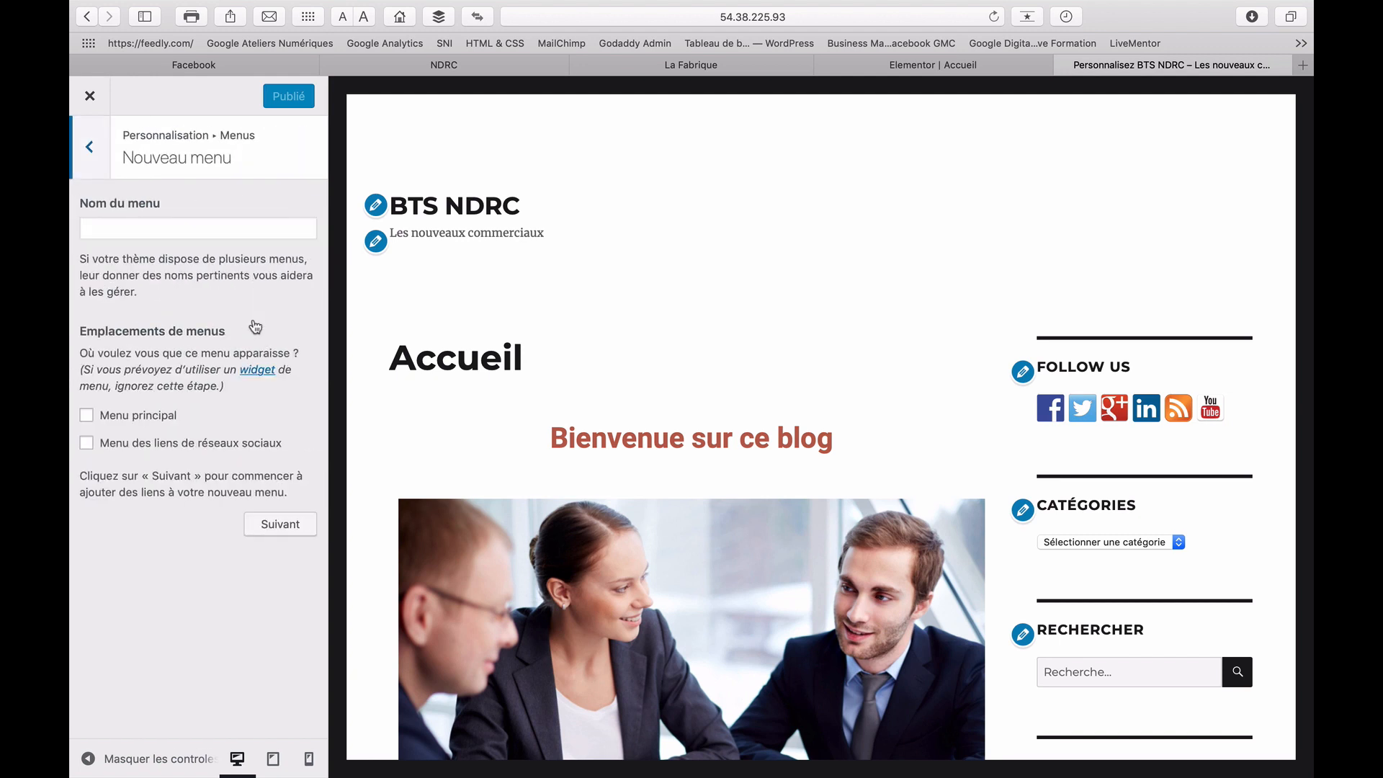
click(194, 232)
text(Pr)
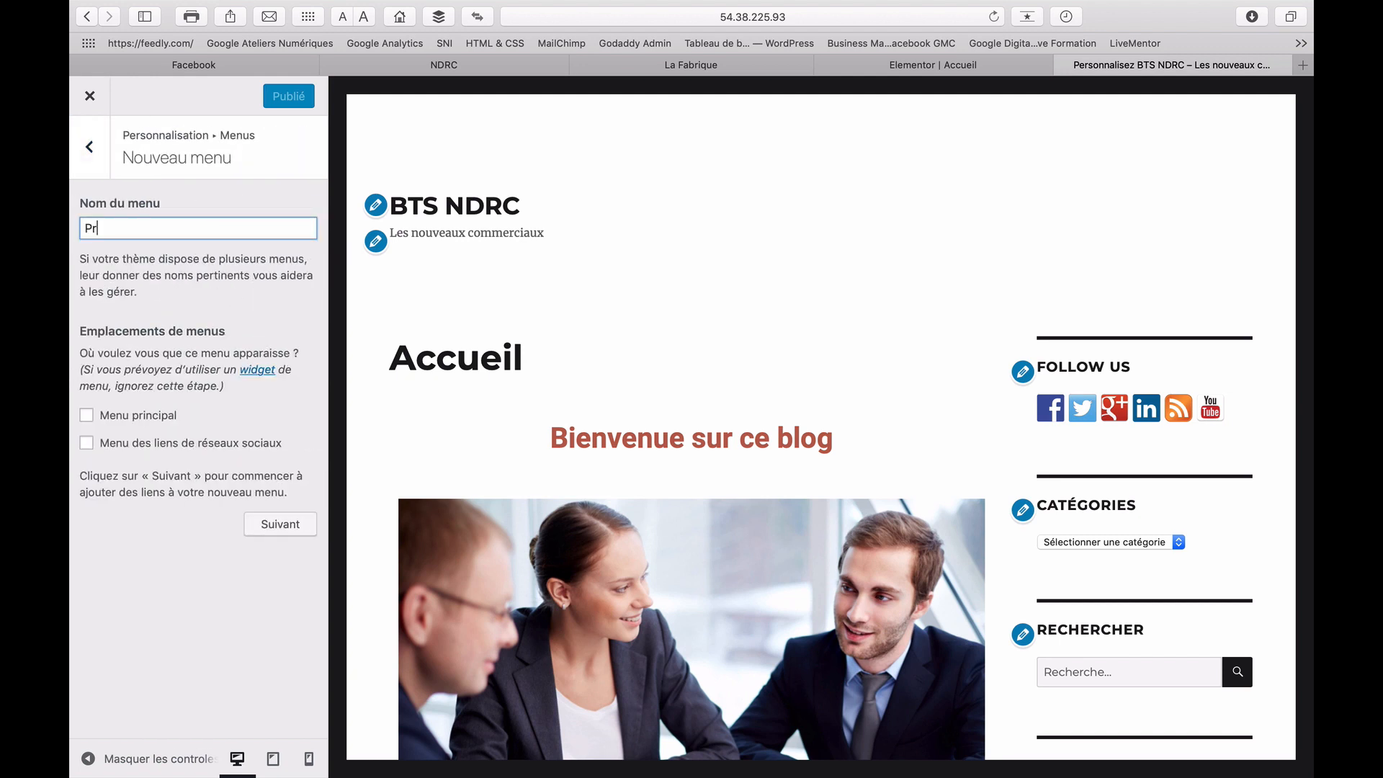
text(incipal)
click(87, 415)
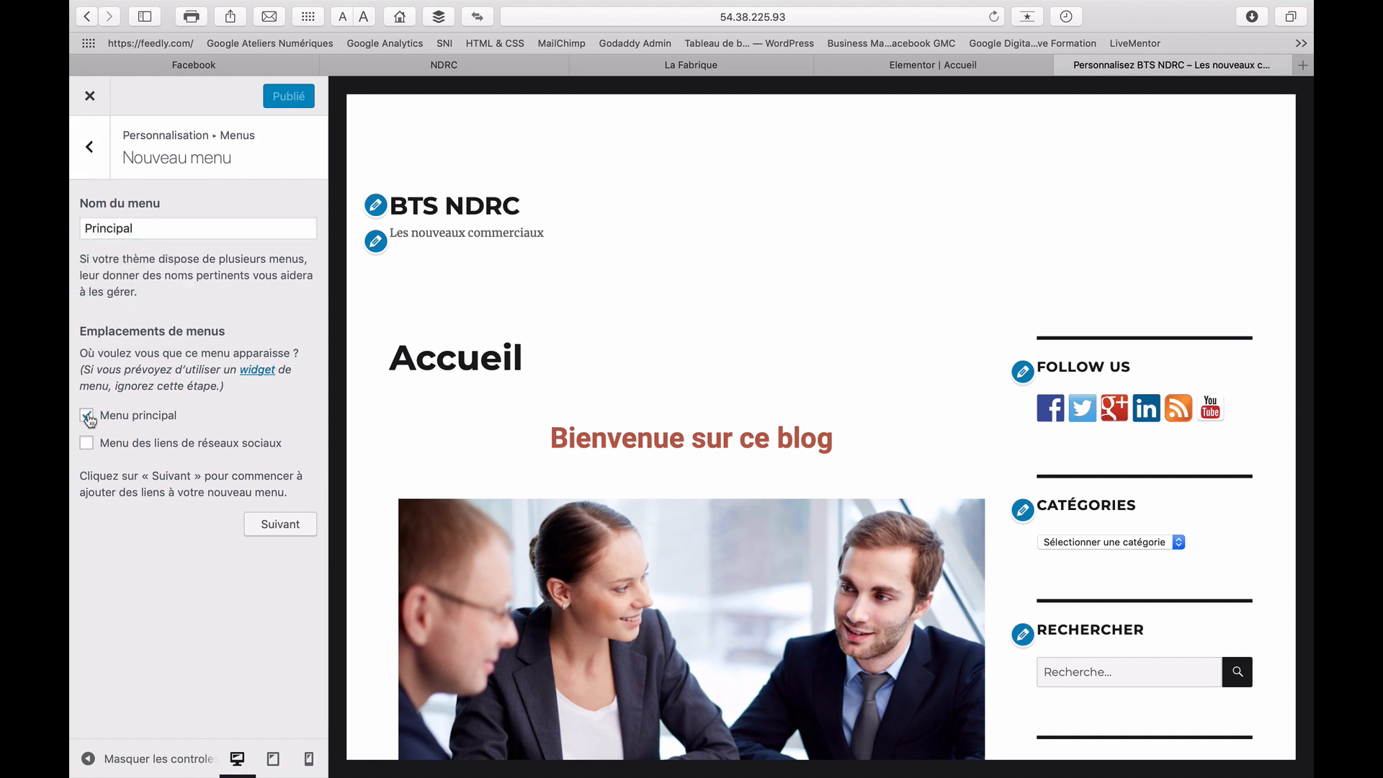
click(280, 524)
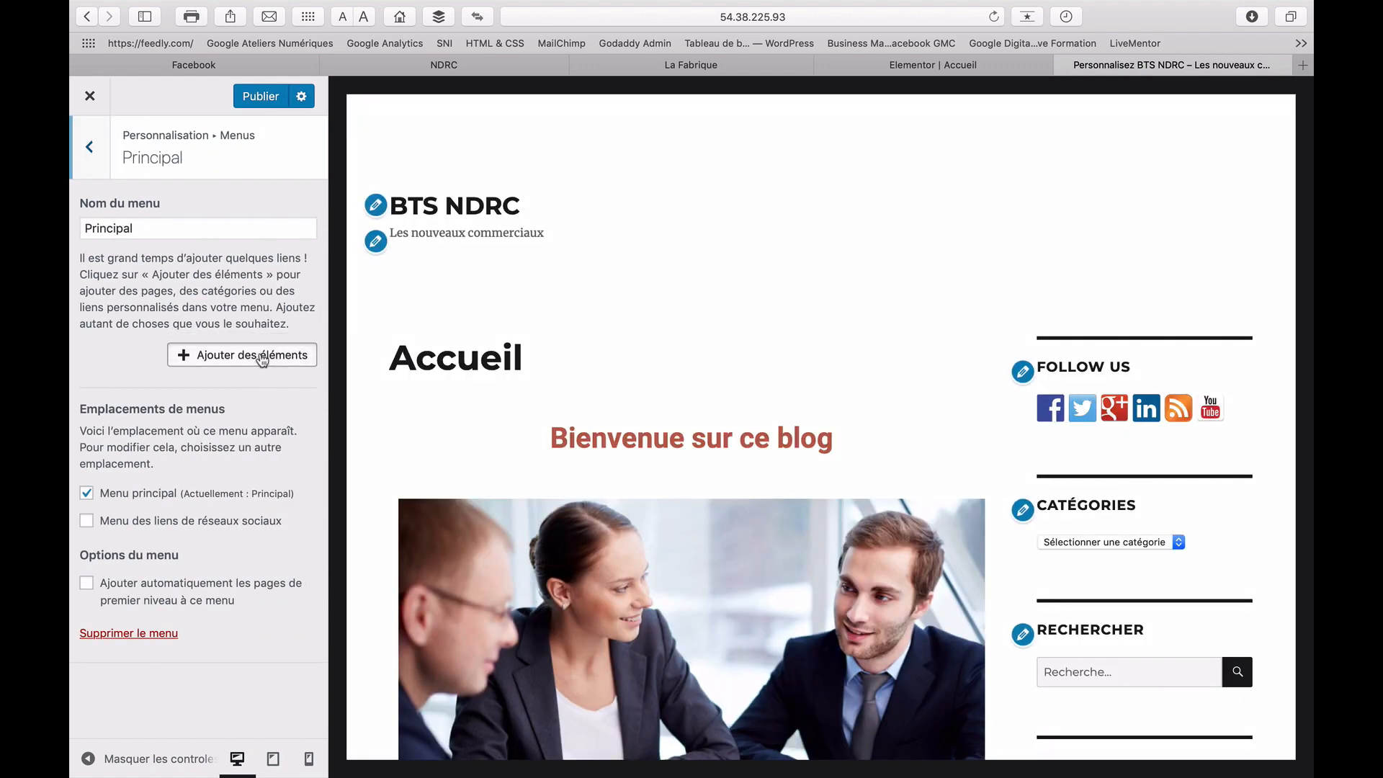
Add the pages objectifs de la séance, Actualités du numérique, La formation NDRC and La plateforme NDRC to the Principal menu
click(262, 360)
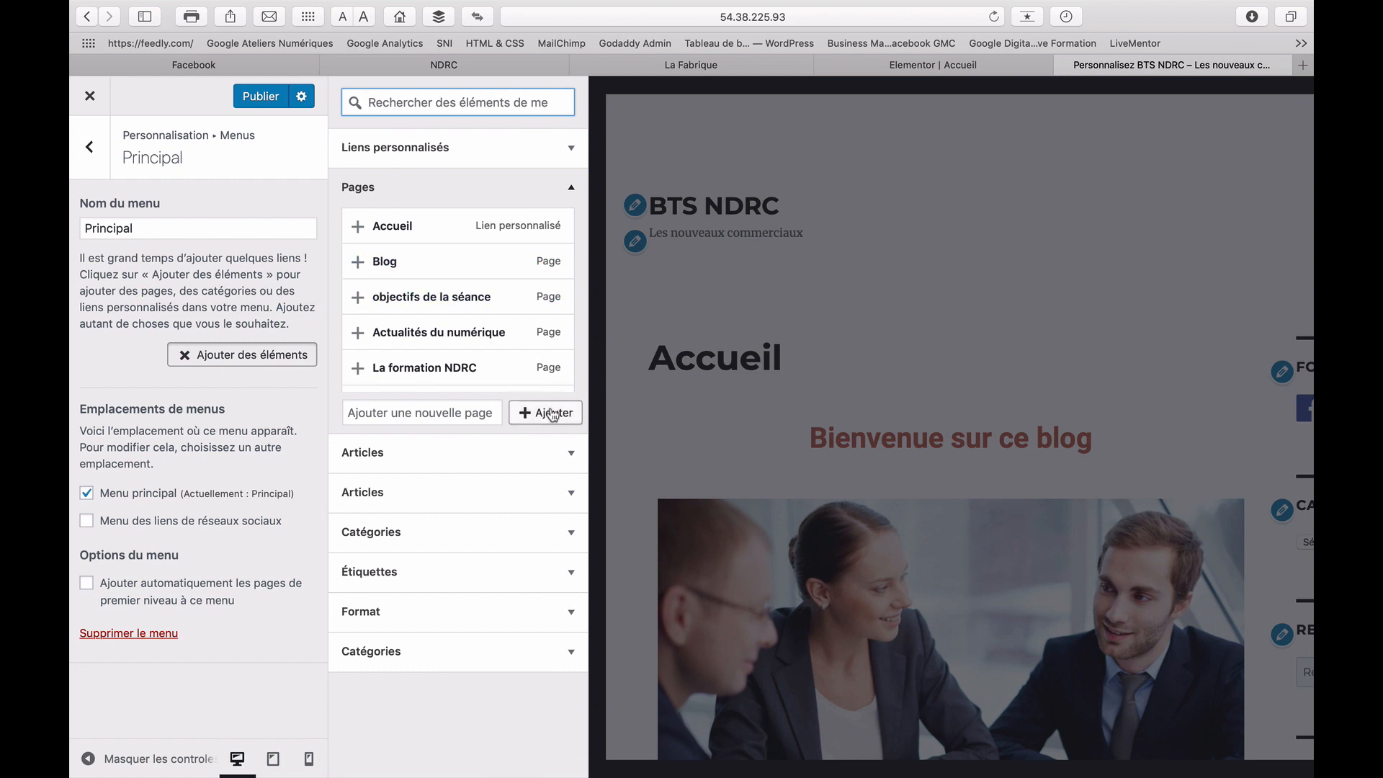
click(479, 301)
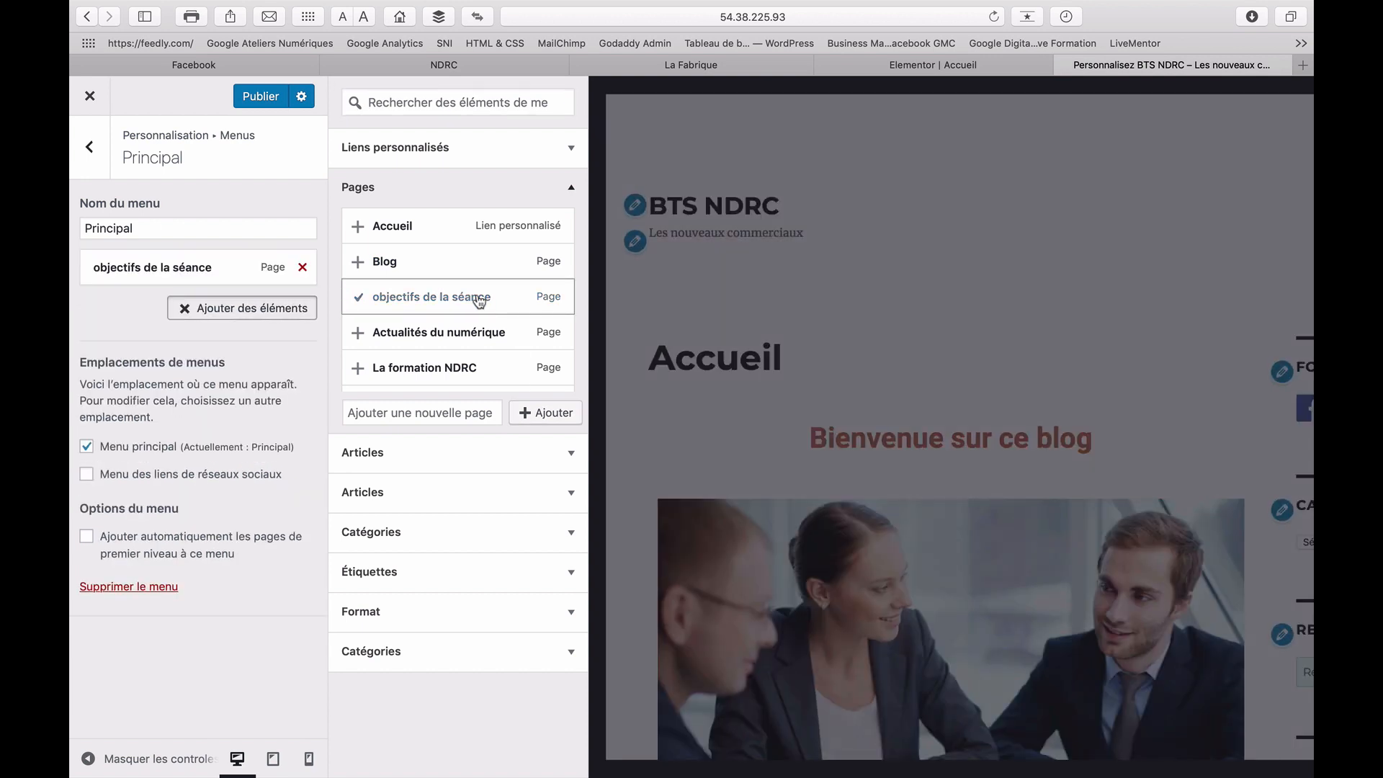
click(475, 329)
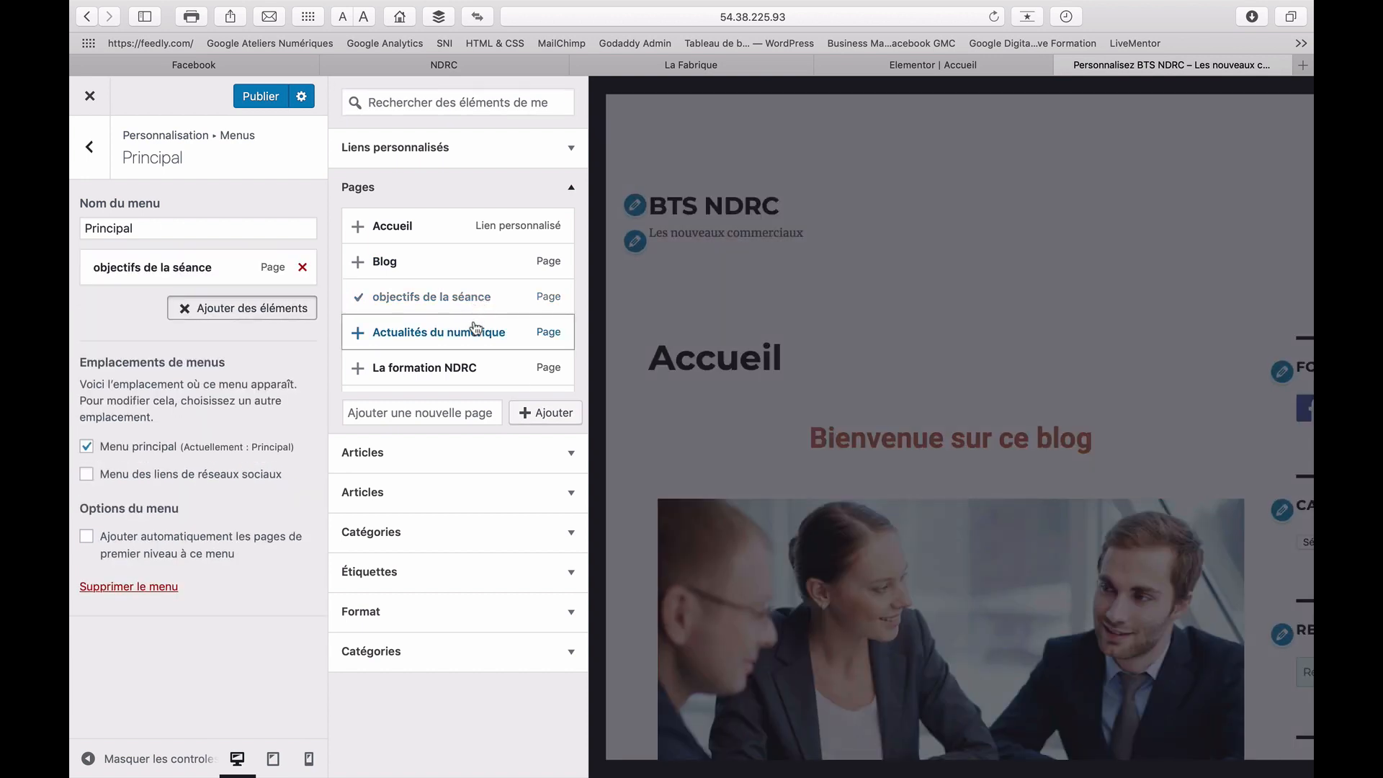
click(458, 366)
scroll(461, 361, down, 2)
click(461, 358)
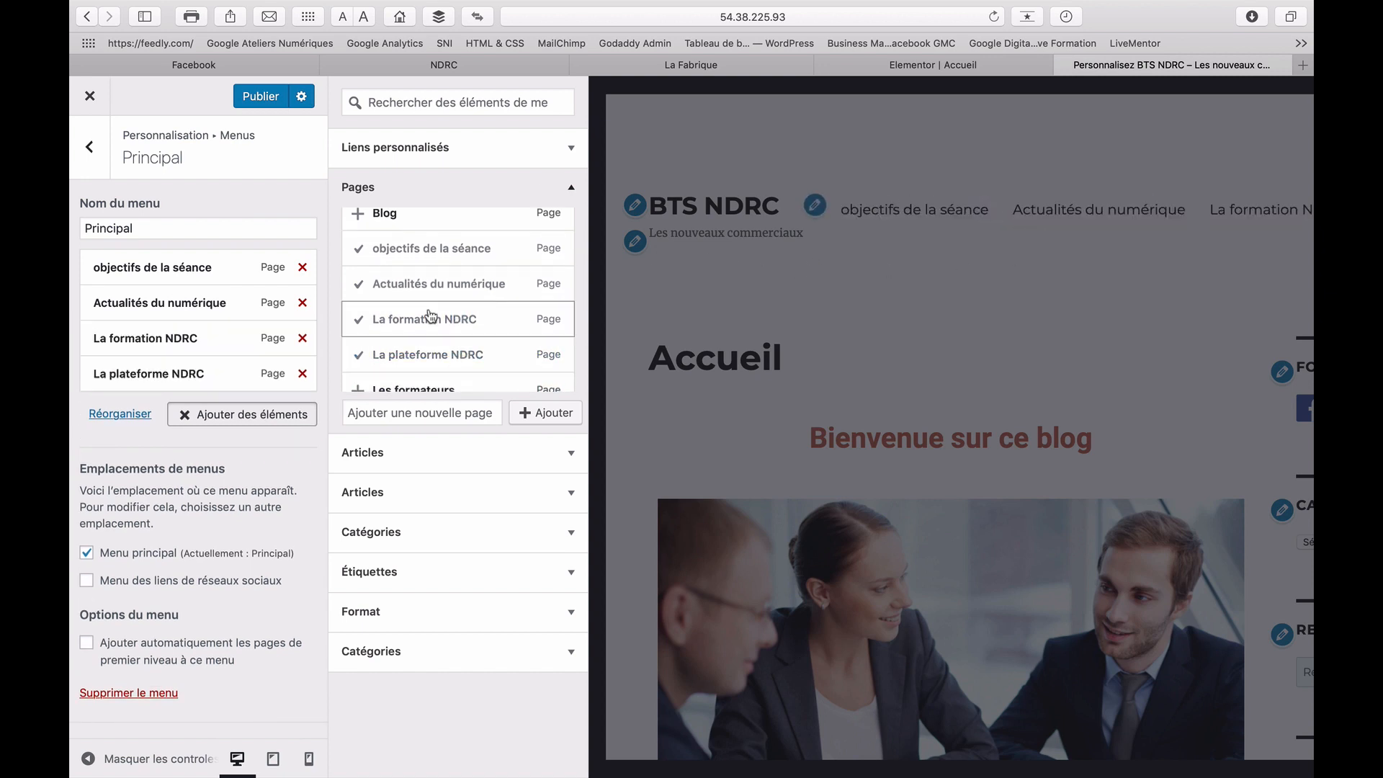
Publish the Principal menu, leave the theme customizer and return to the site's home page
click(269, 99)
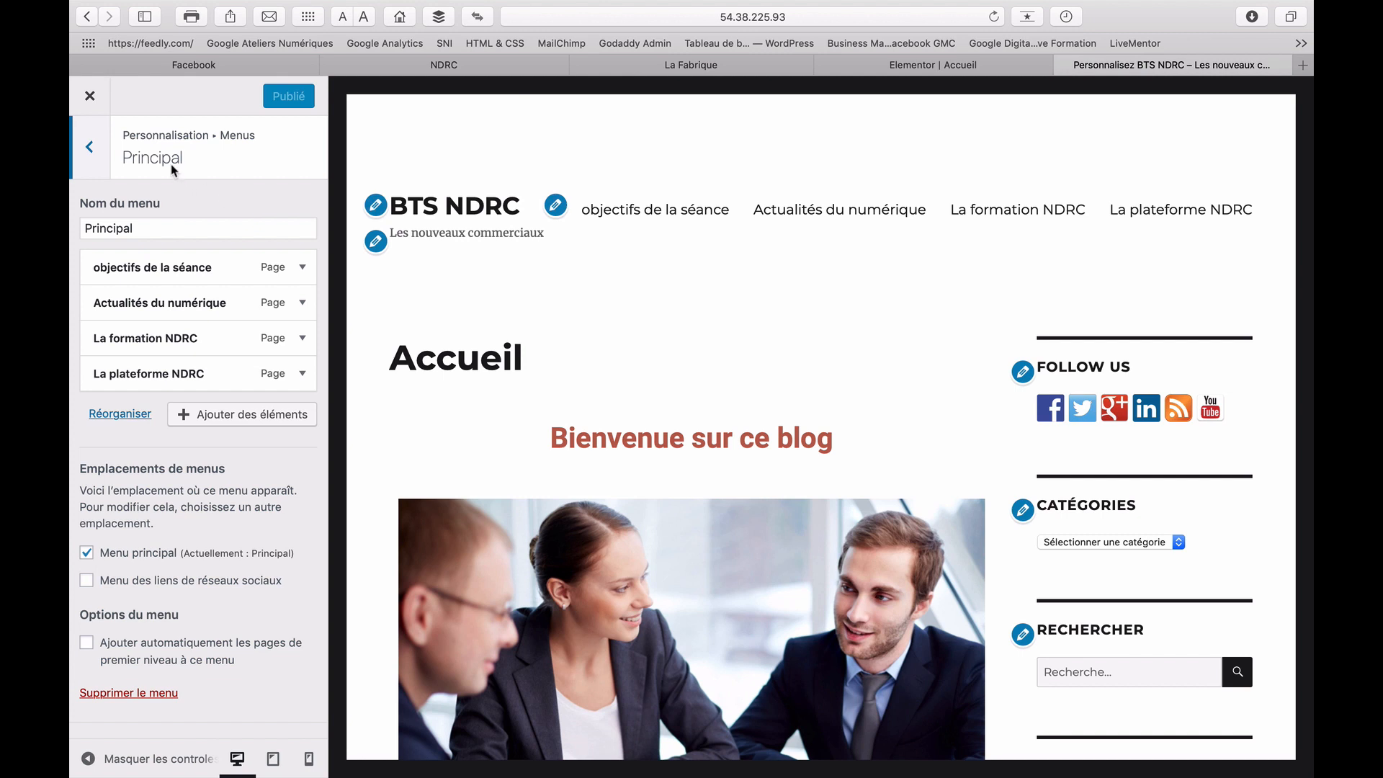
click(91, 96)
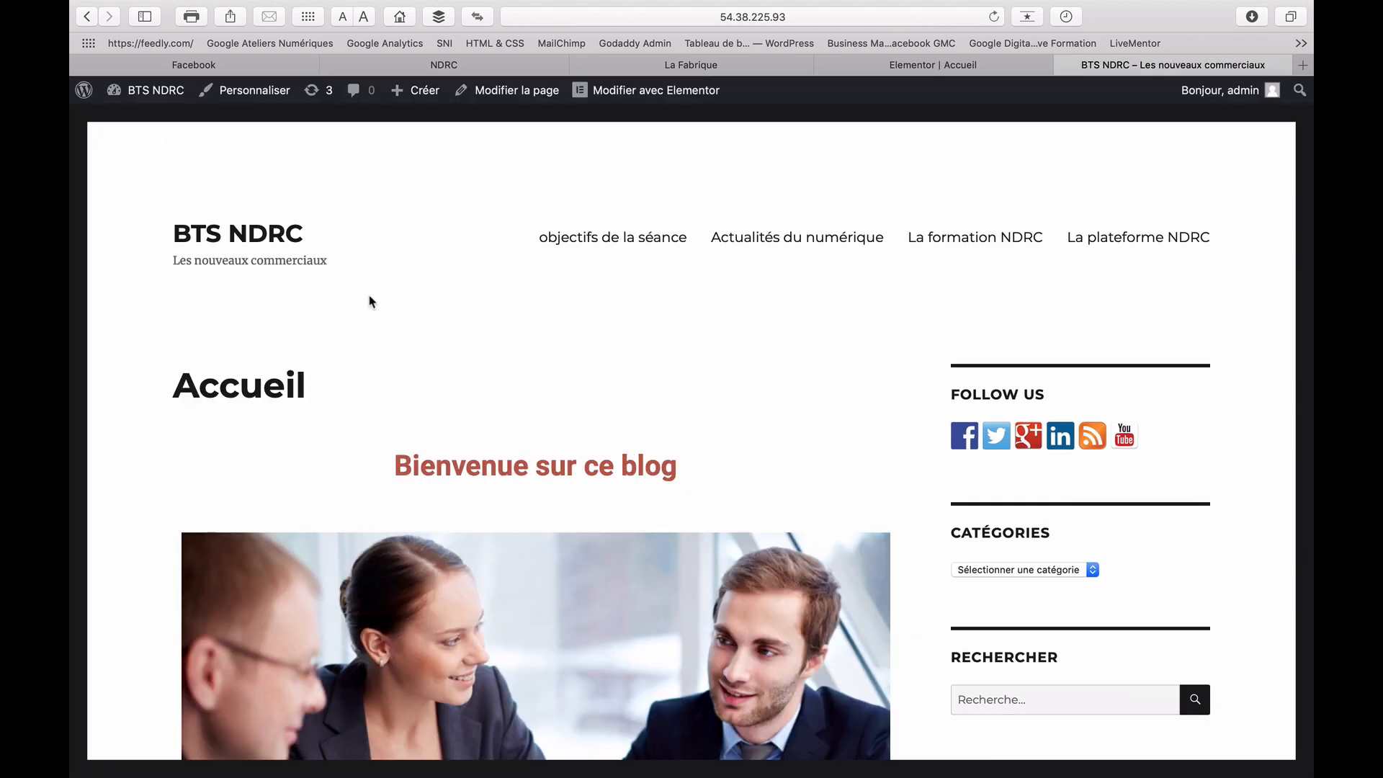
click(232, 231)
Create a new page titled Landing Page and save it as a draft
mouse_move(403, 92)
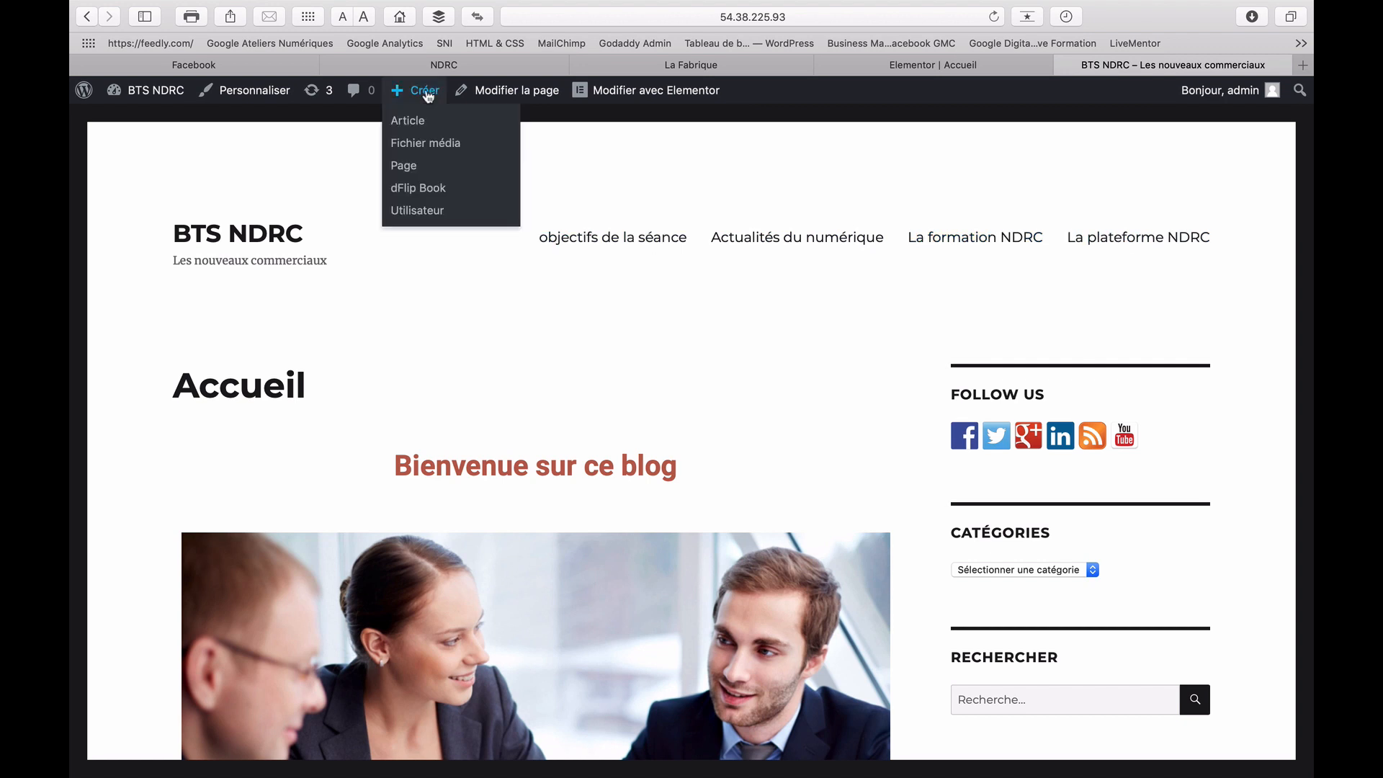
click(413, 167)
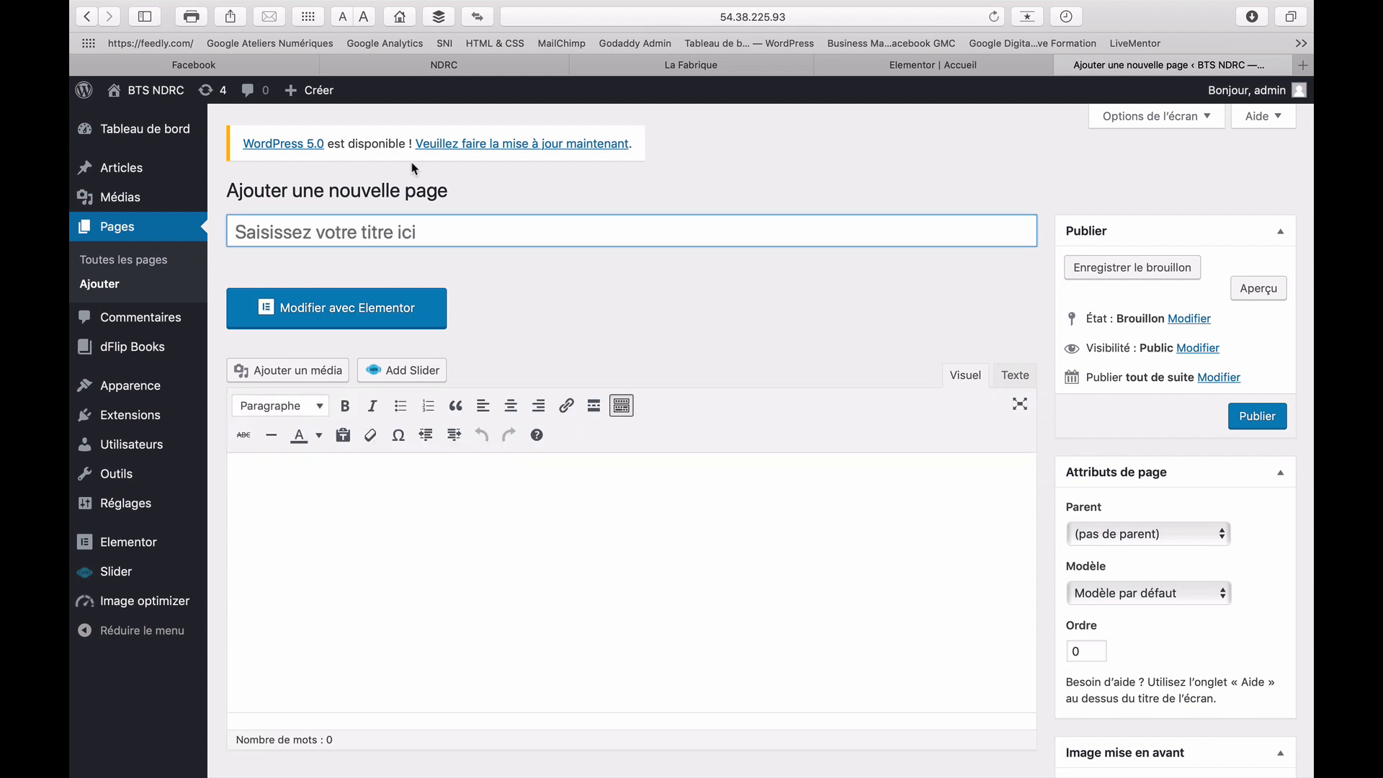
text(Landing)
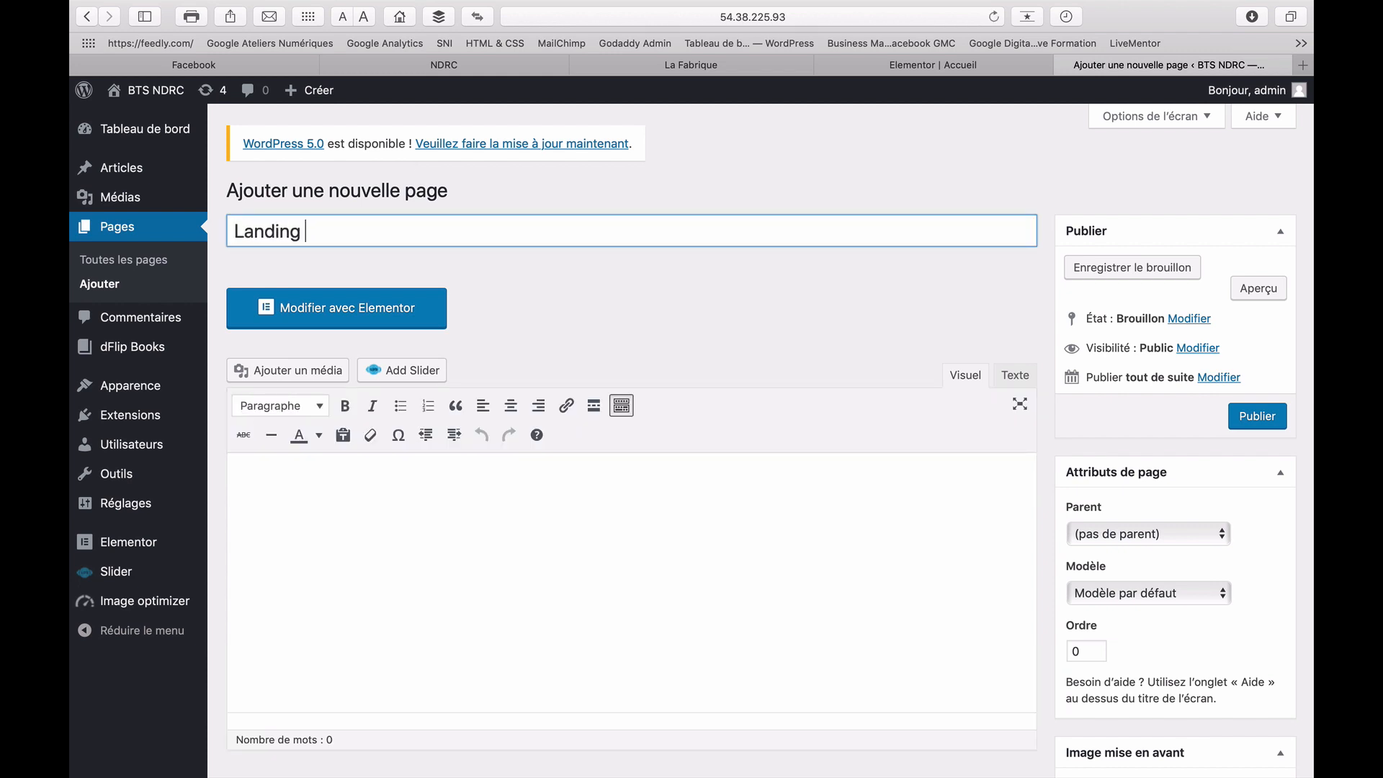
text( Page)
click(379, 492)
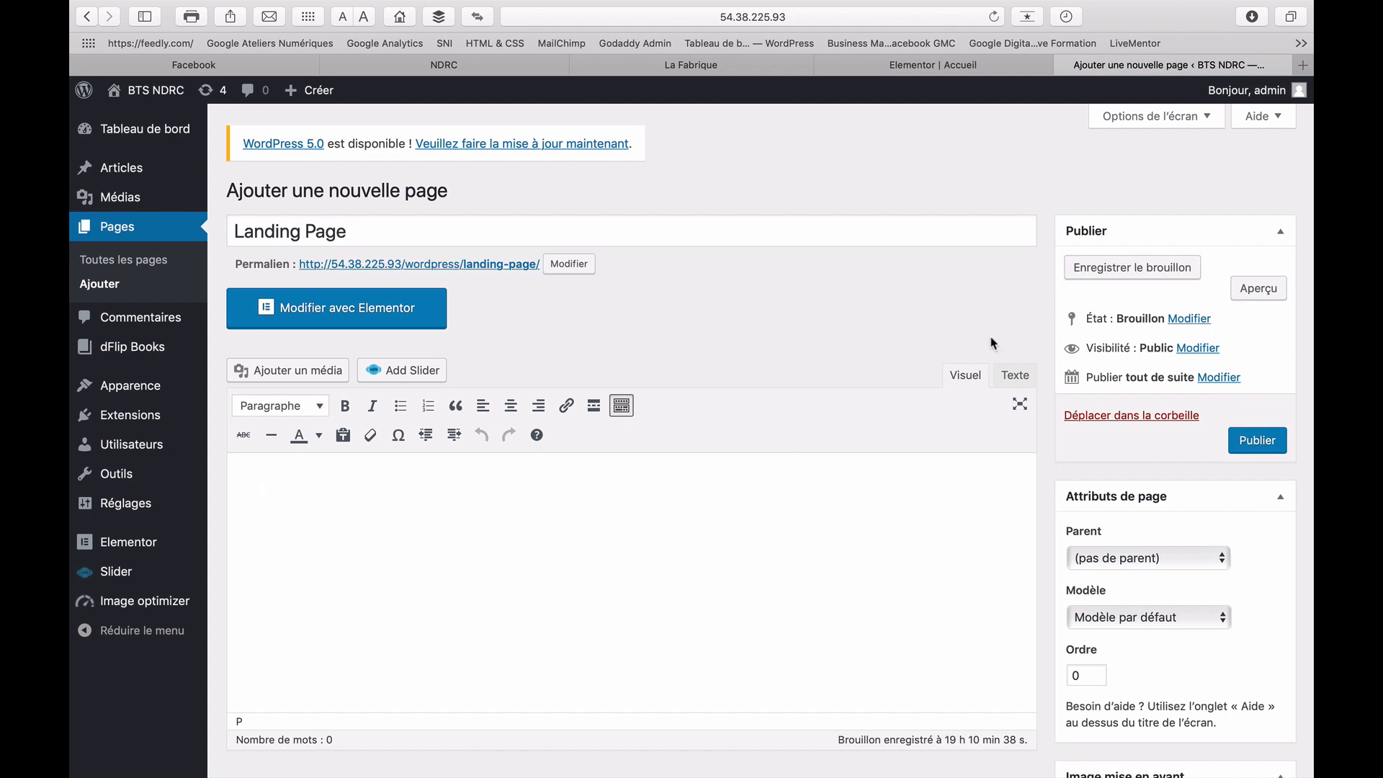
click(1096, 267)
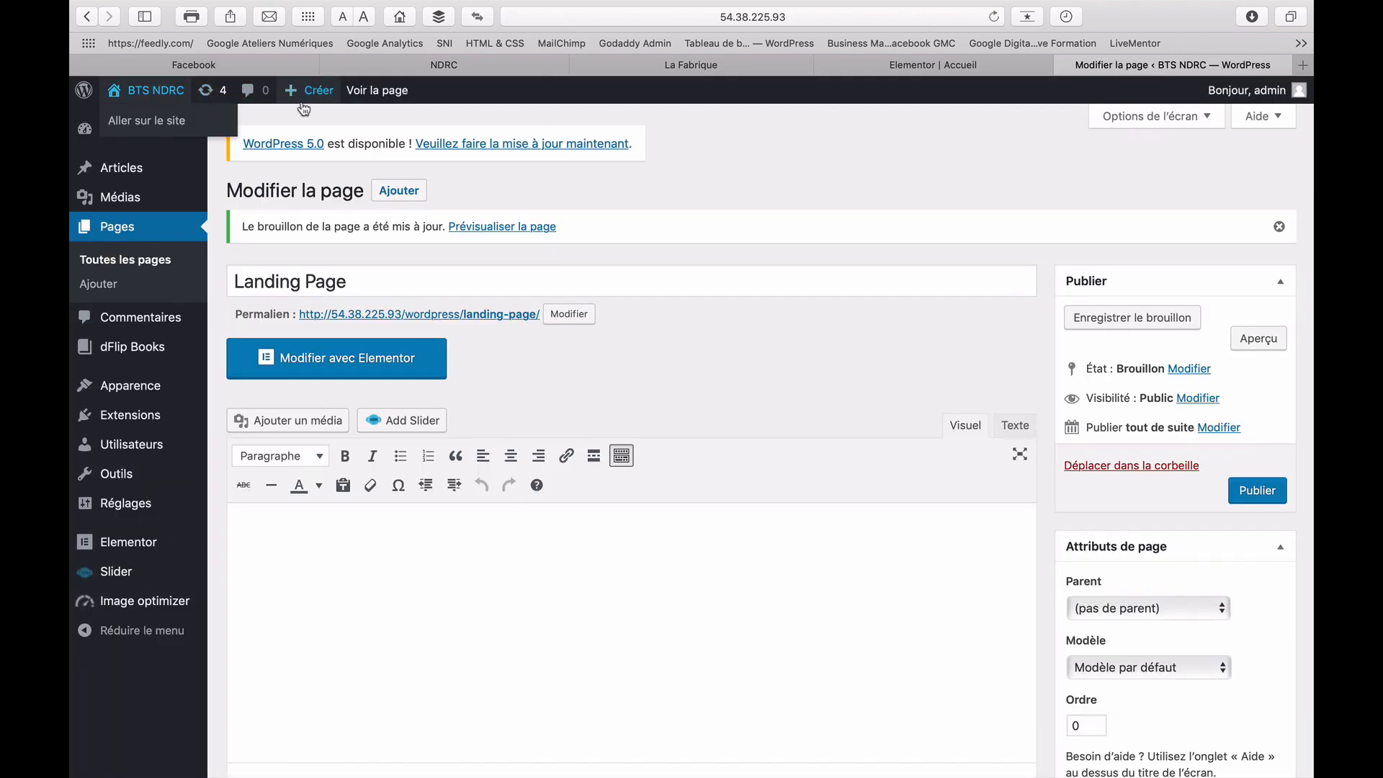
View the Landing Page draft on the site and look it over from header to sidebar
click(363, 90)
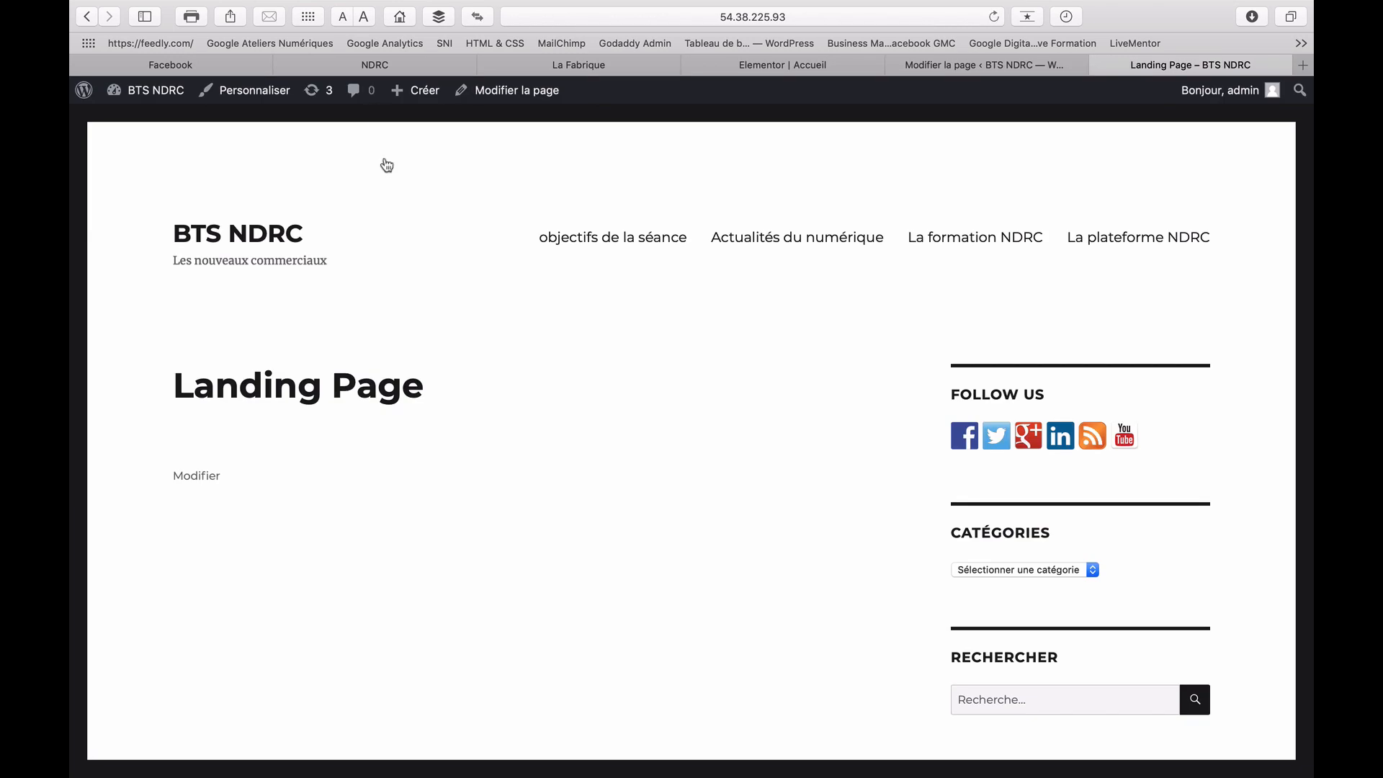
scroll(410, 358, down, 2)
scroll(482, 263, up, 2)
Open the Landing Page for editing in Elementor
click(537, 91)
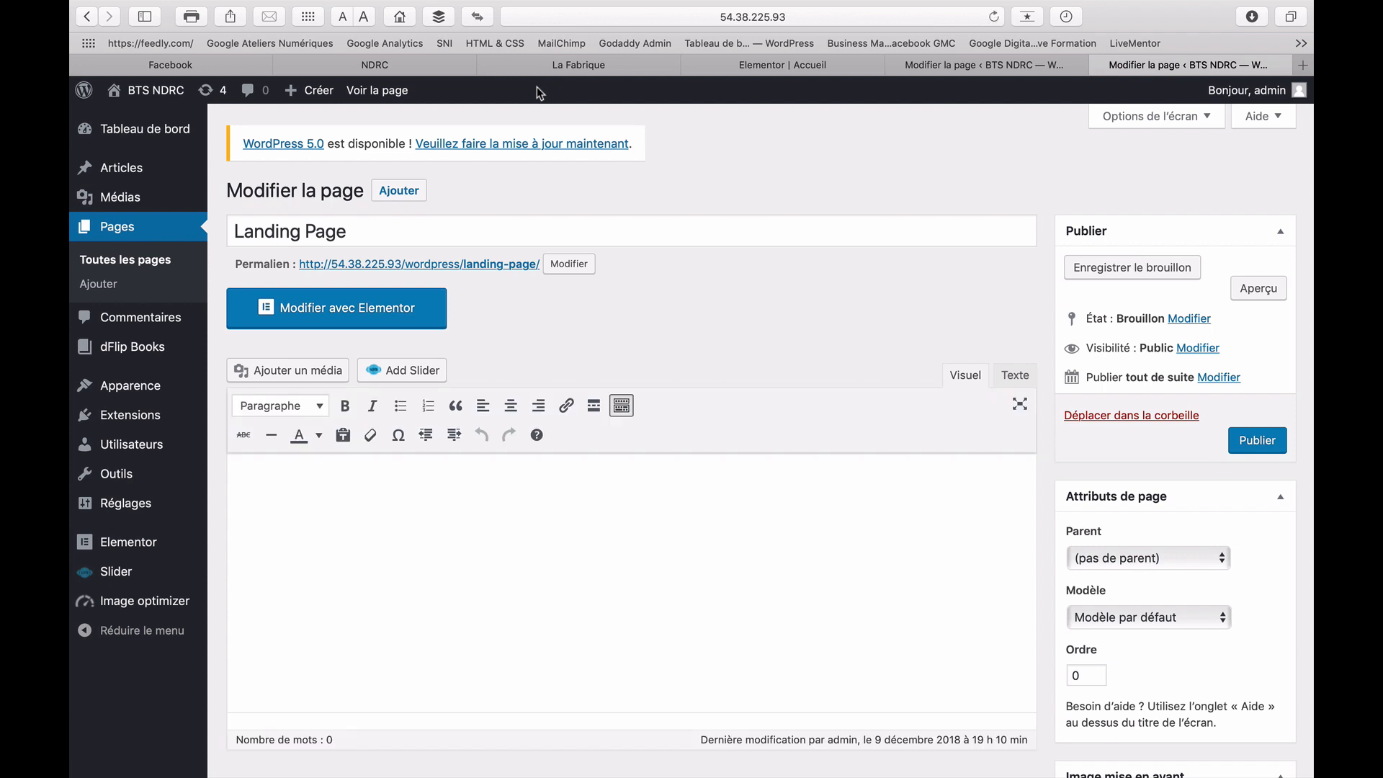
click(406, 307)
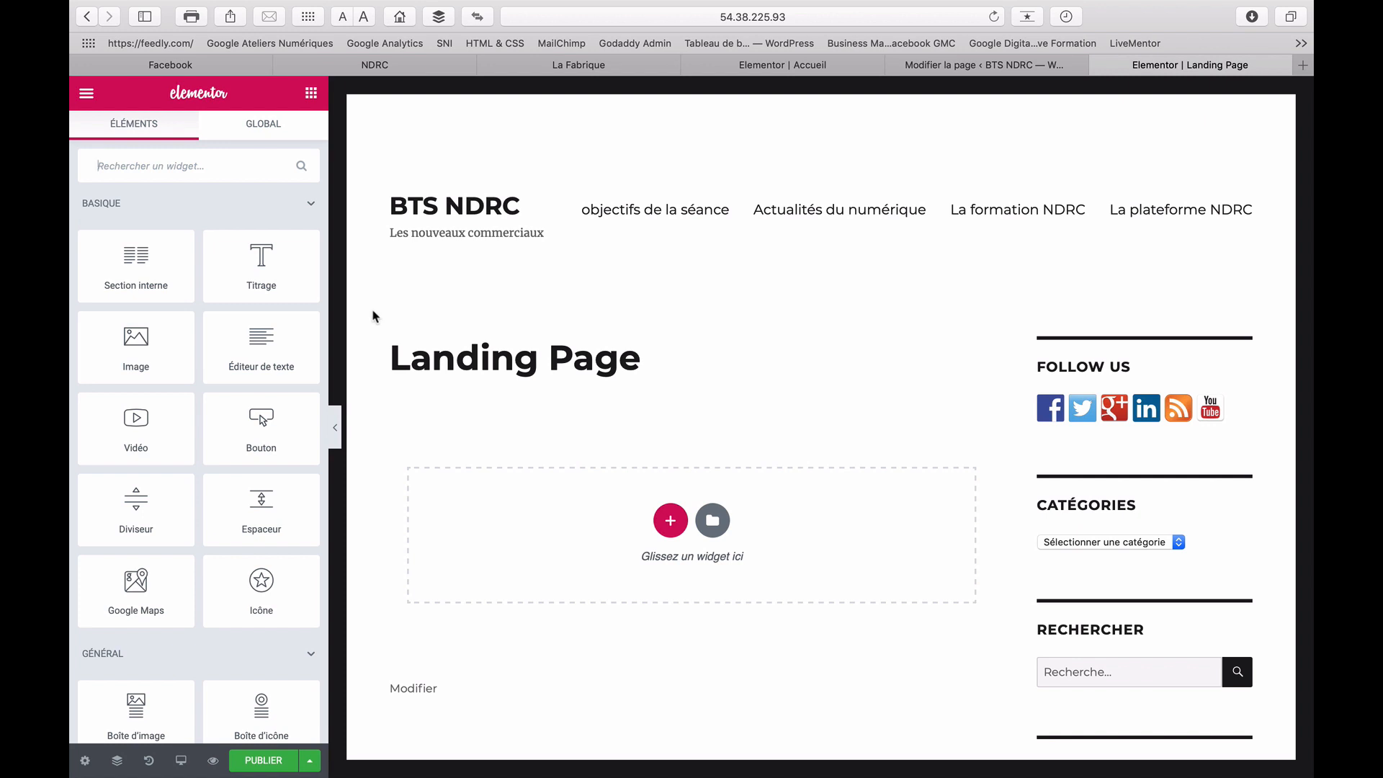
scroll(271, 348, down, 5)
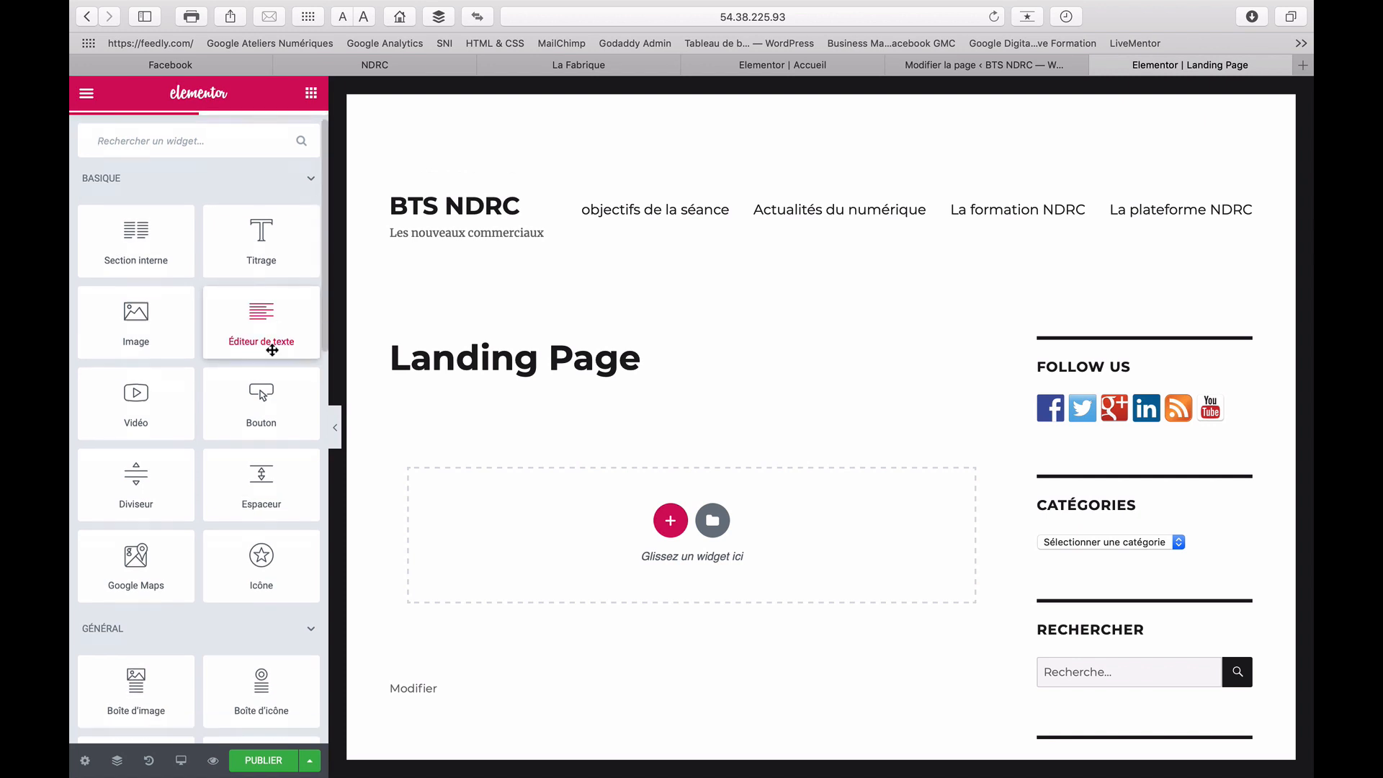
Set the Landing Page's page layout to Elementor canevas in its page settings
click(85, 761)
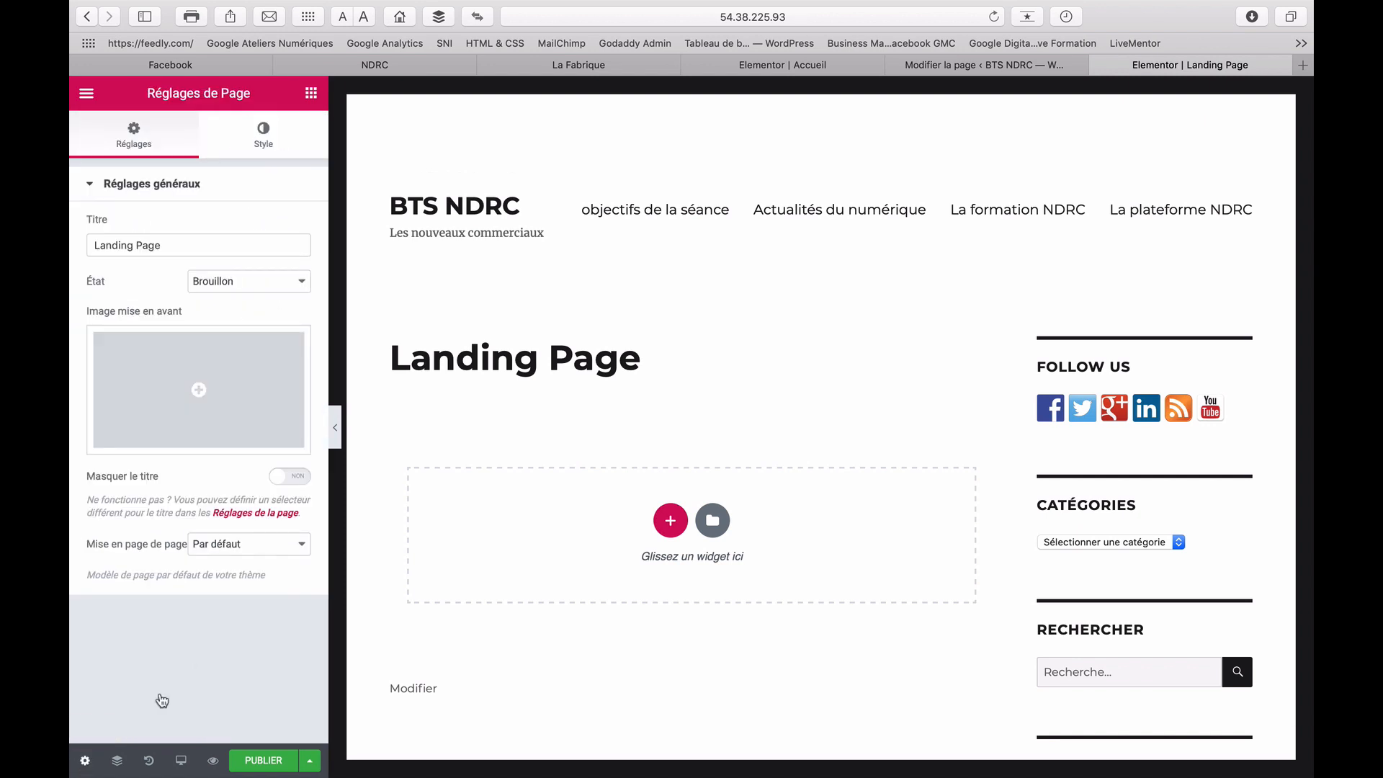
click(296, 544)
click(291, 561)
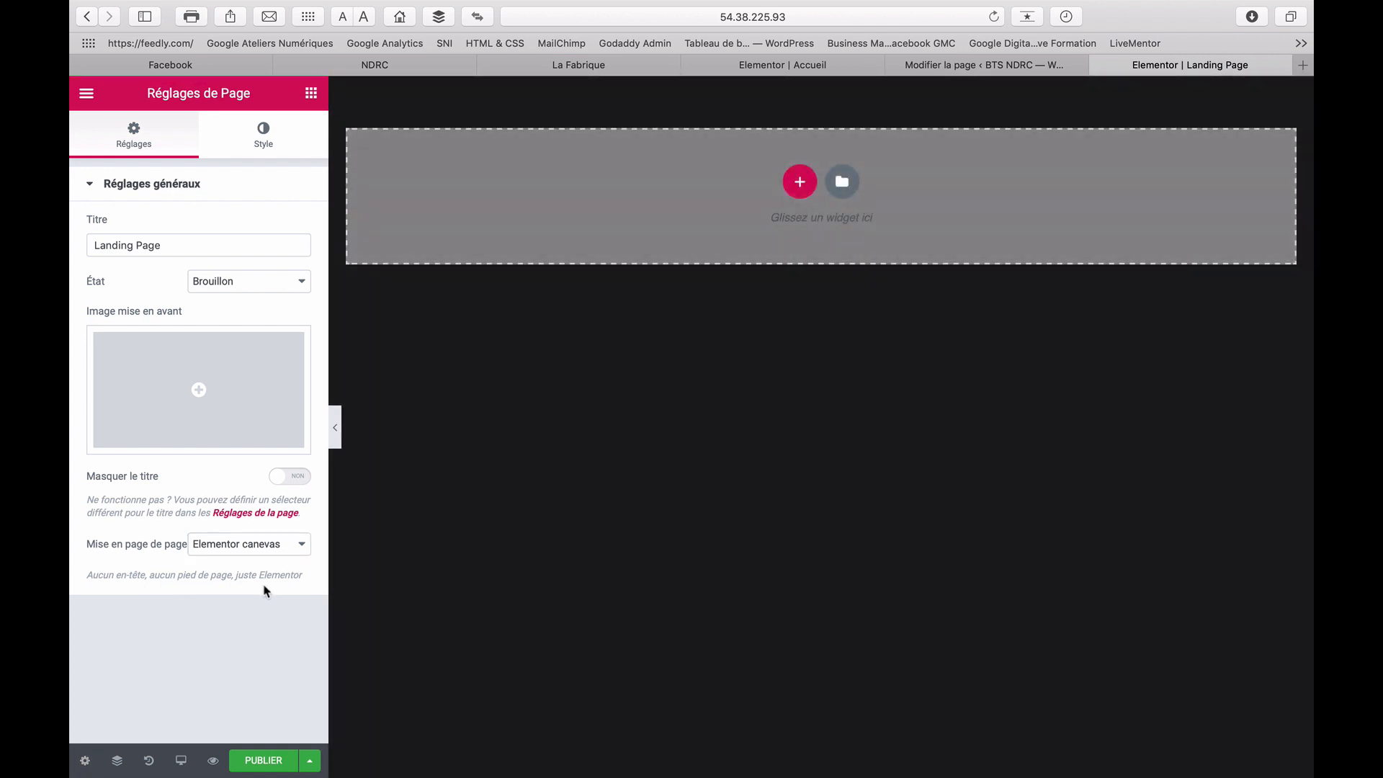
Add a Titrage widget to the empty canvas with the title Promotion du mois and centre it
click(311, 93)
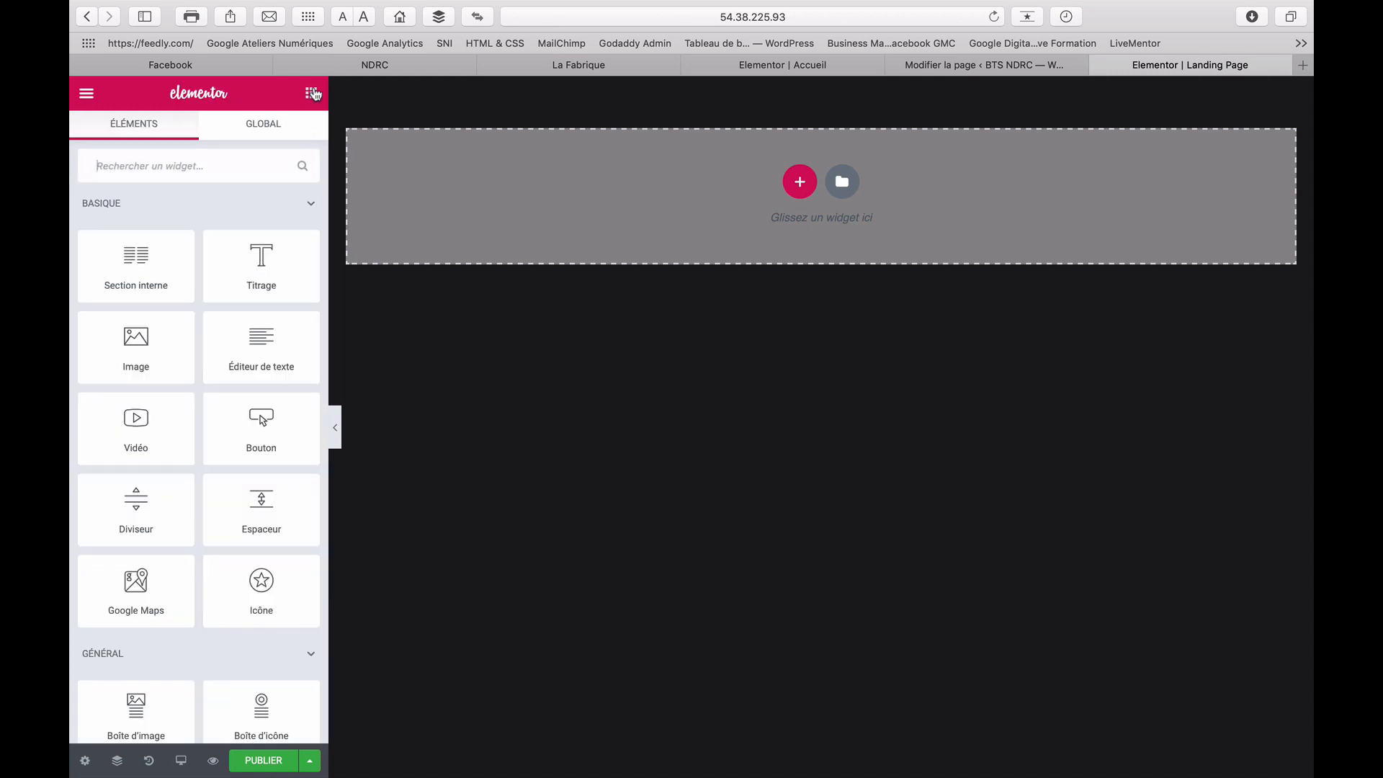
drag(831, 171, 831, 172)
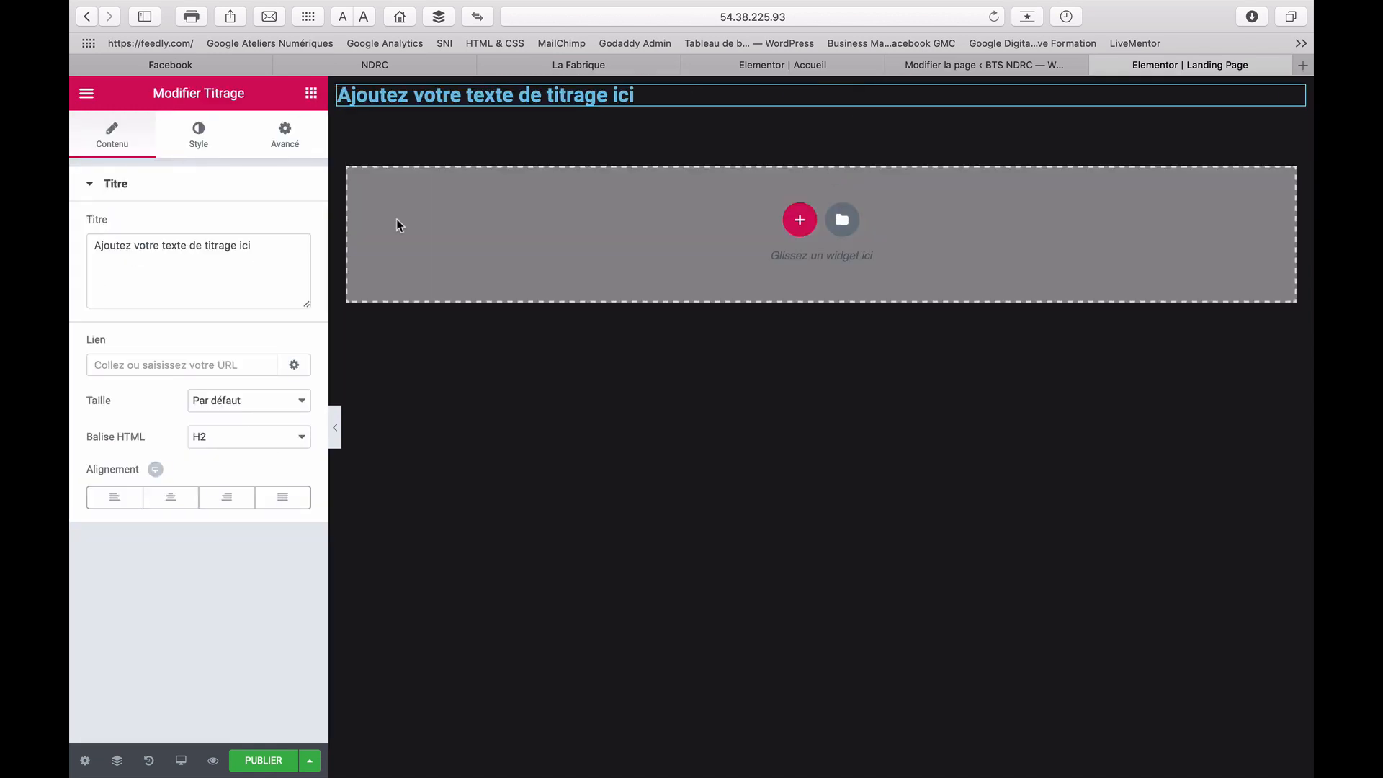
drag(256, 243, 94, 233)
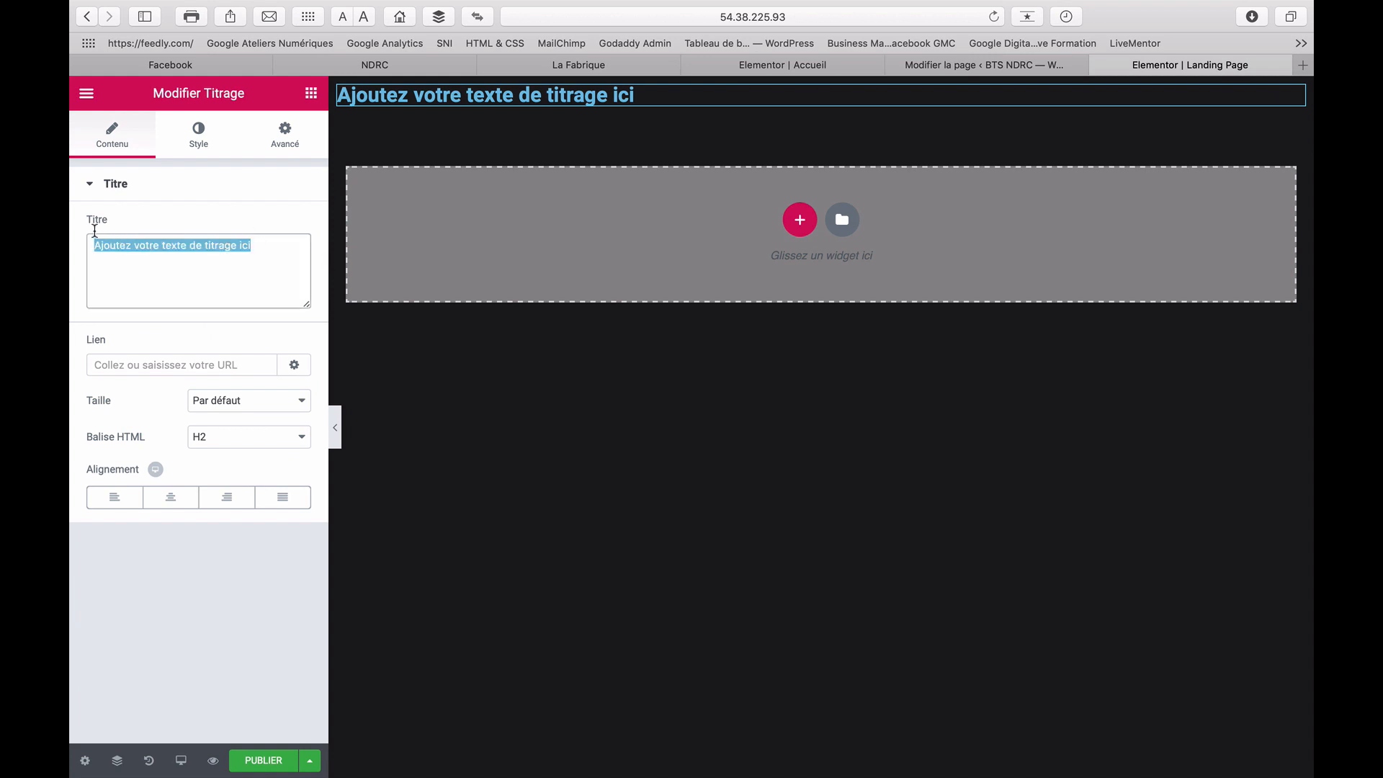
text(Promotion )
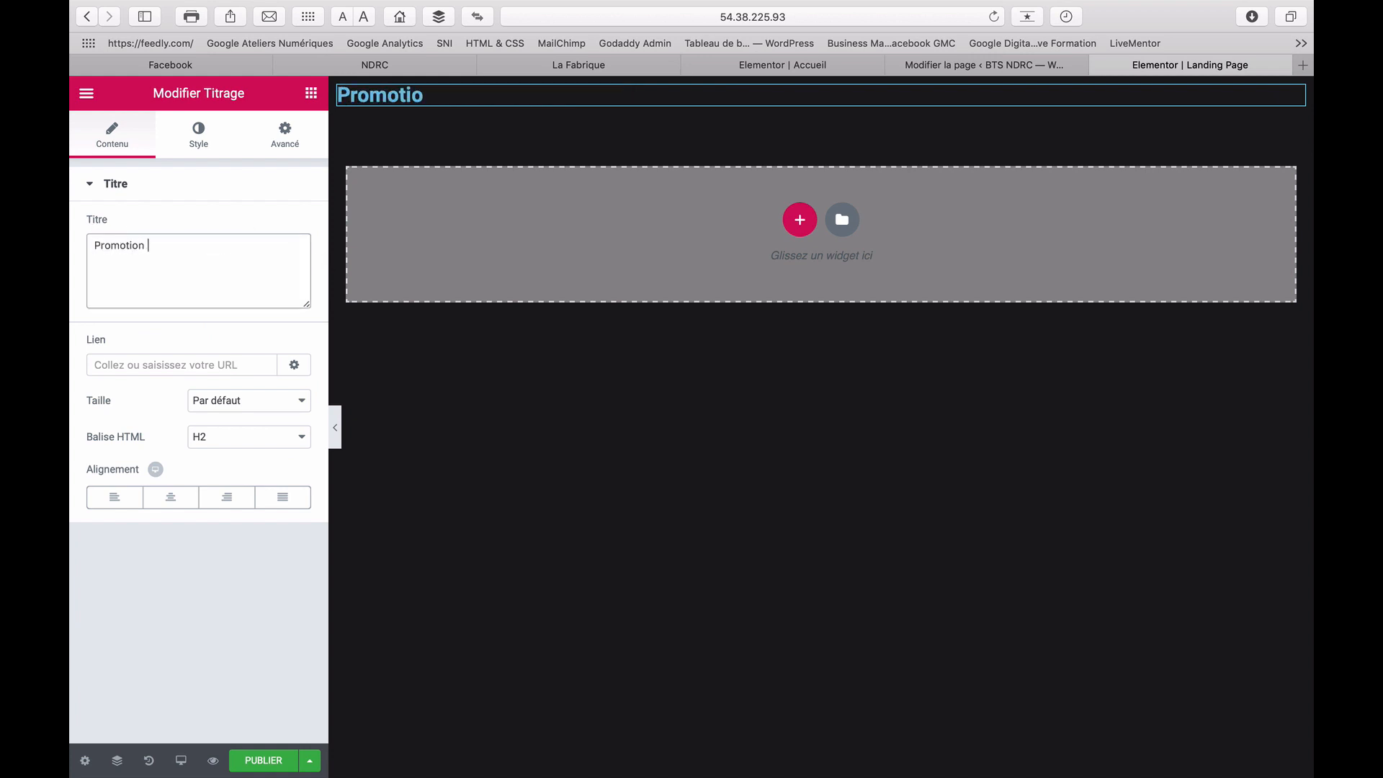
text(du mois)
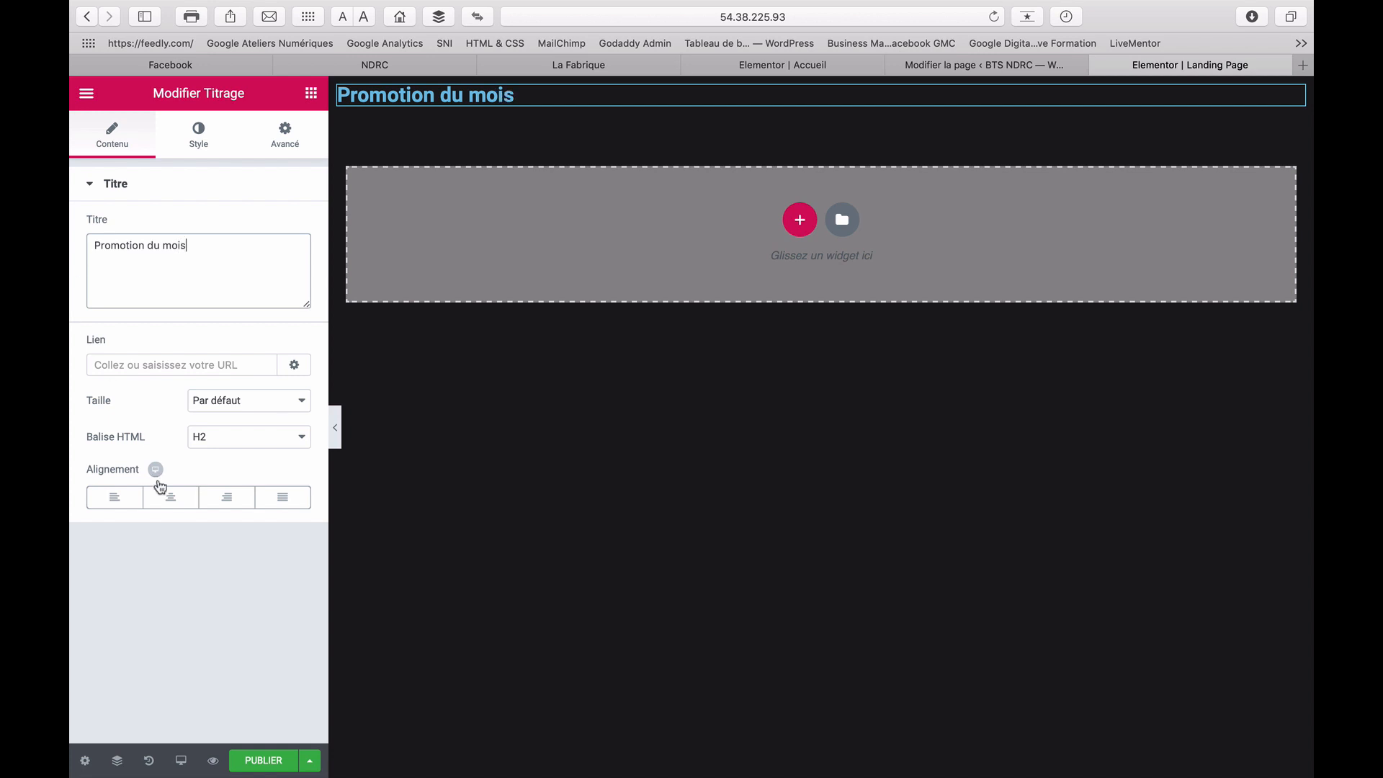
click(170, 497)
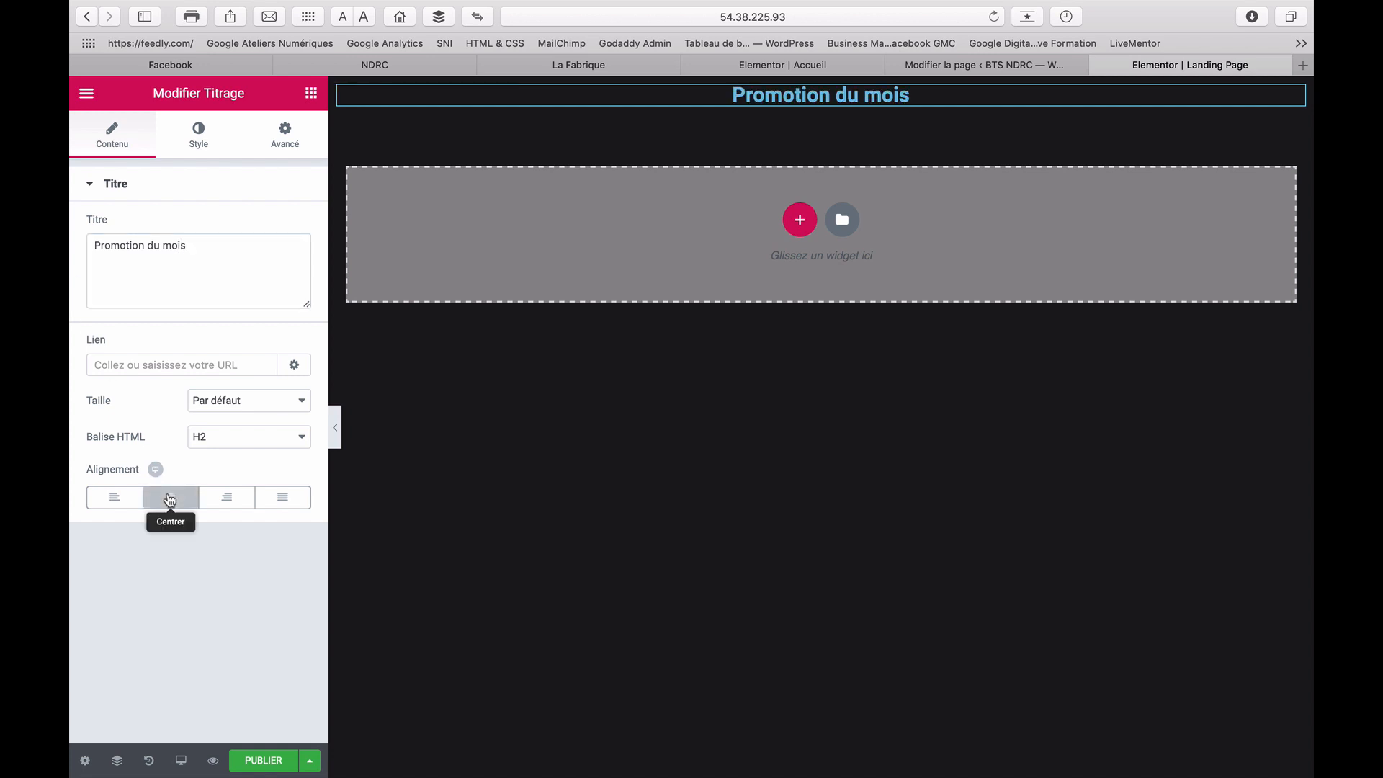
Set the Promotion du mois heading's text colour to white (#ffffff)
click(194, 133)
click(292, 226)
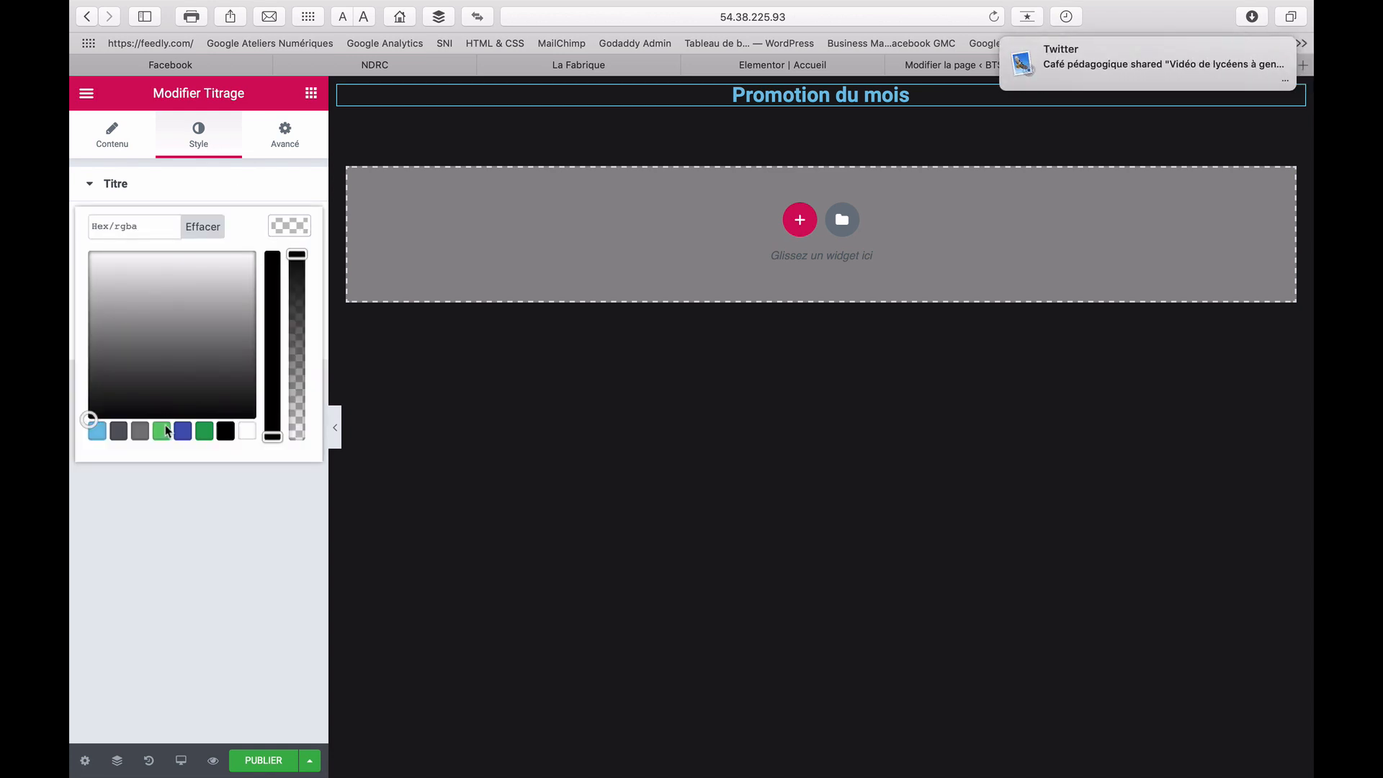
click(222, 355)
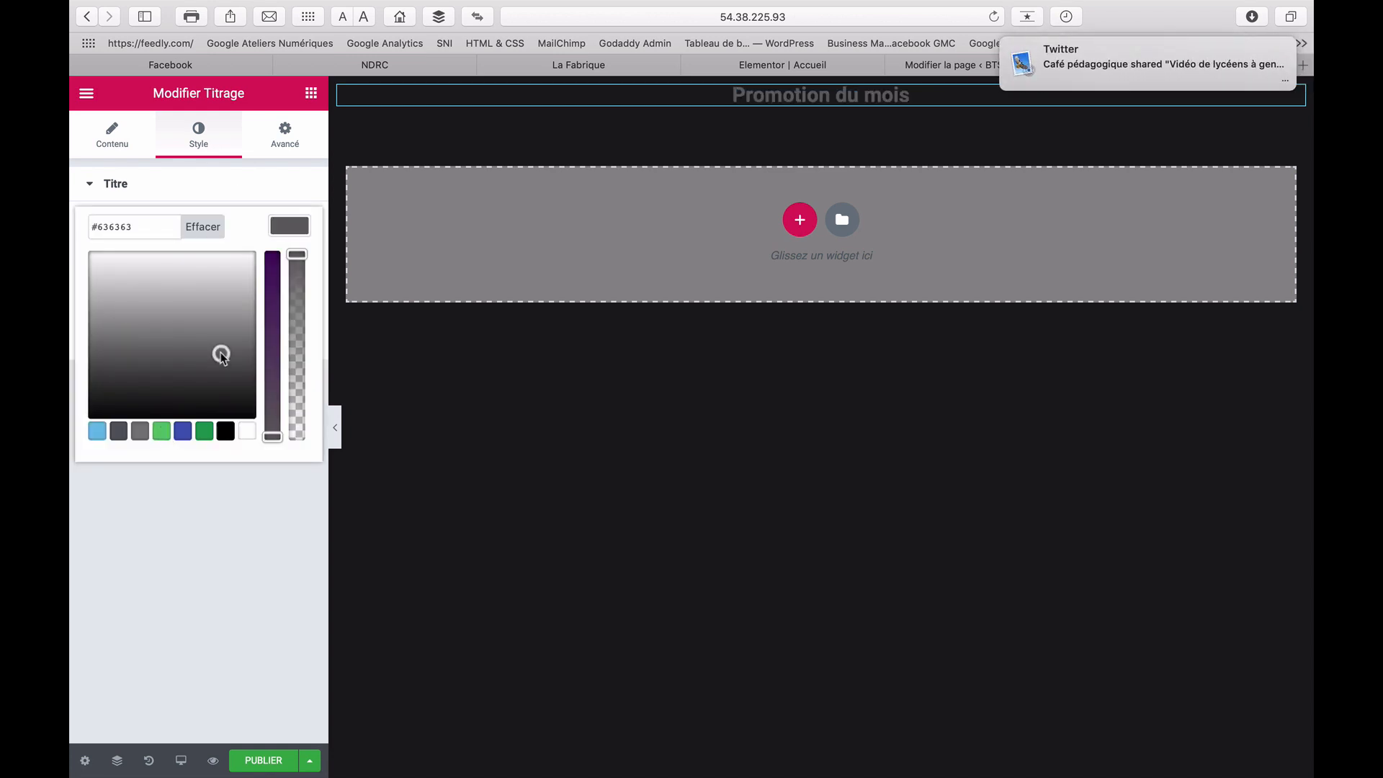
click(272, 328)
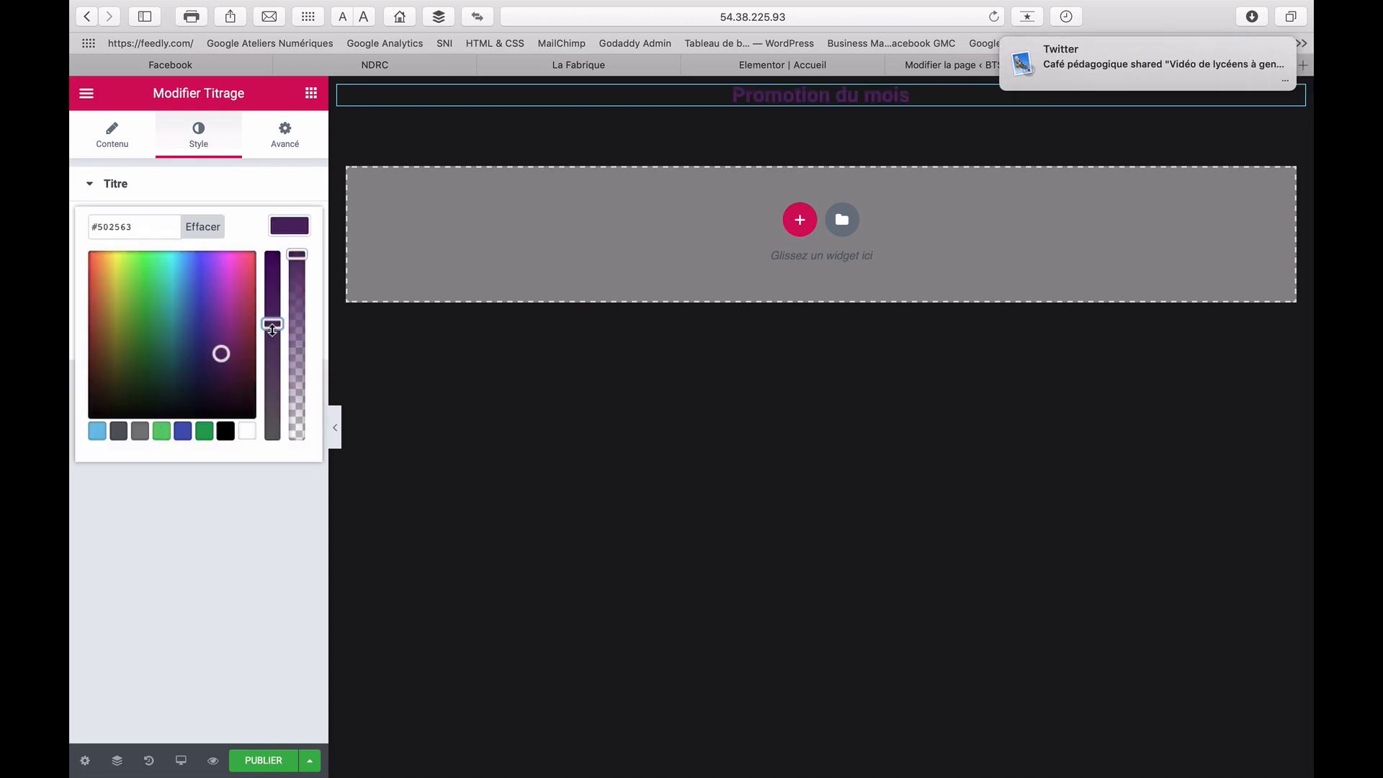
click(245, 432)
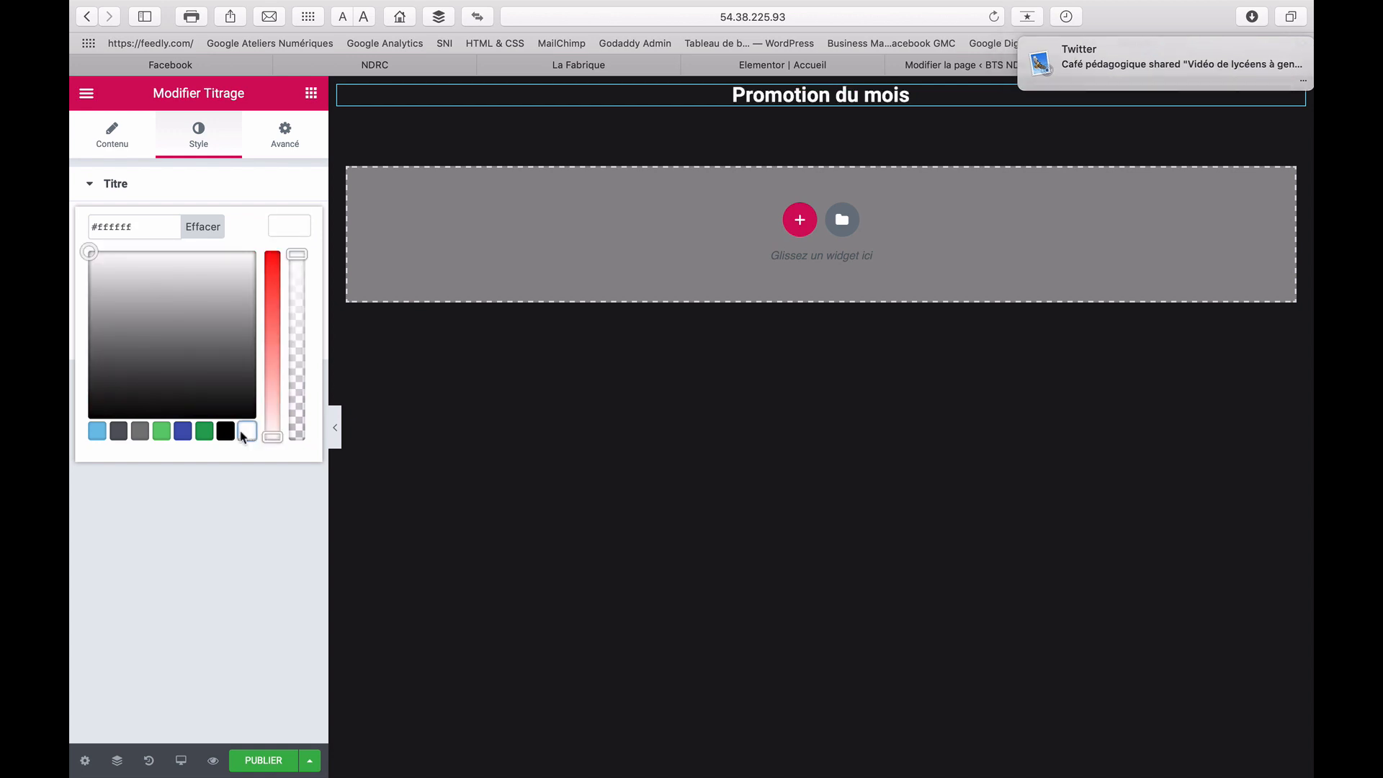
Look through the heading's advanced settings and background options, then return to its content settings
click(285, 132)
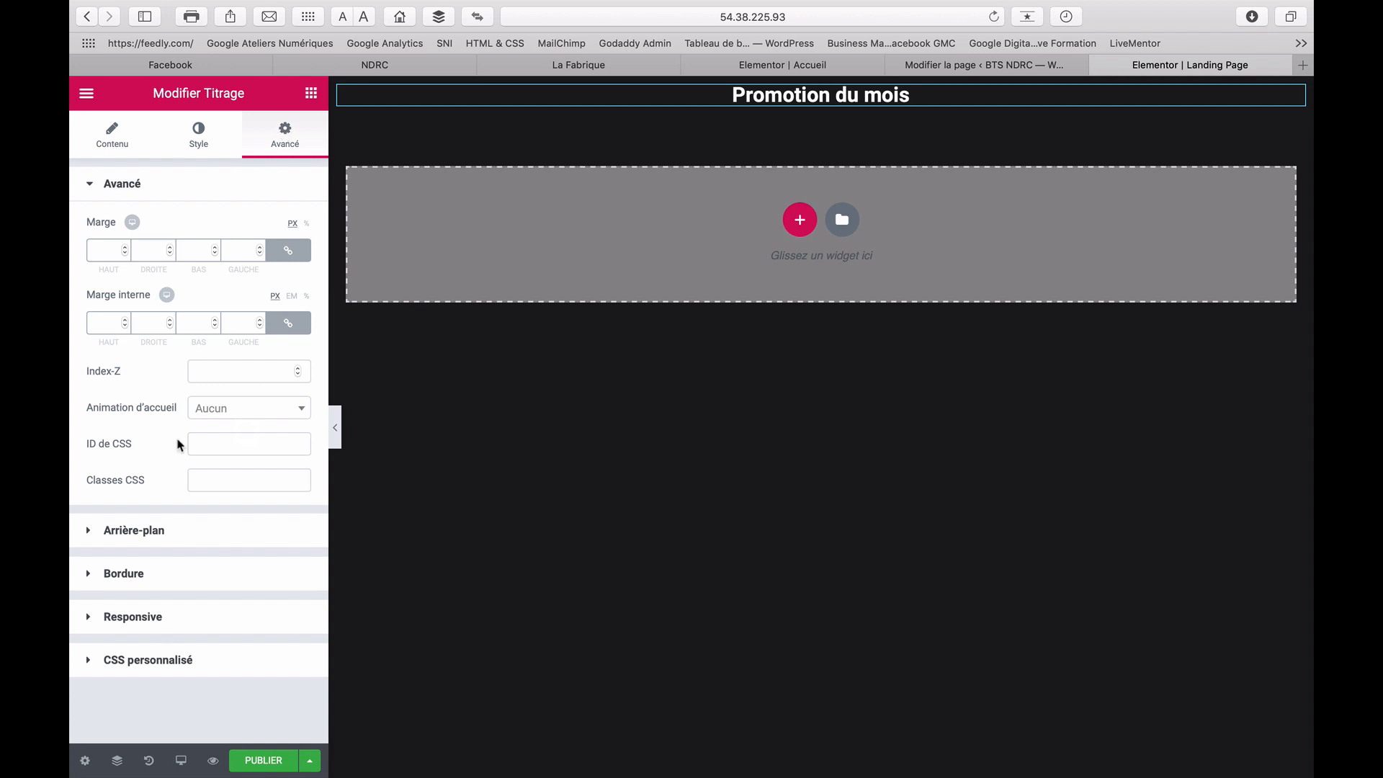
click(137, 533)
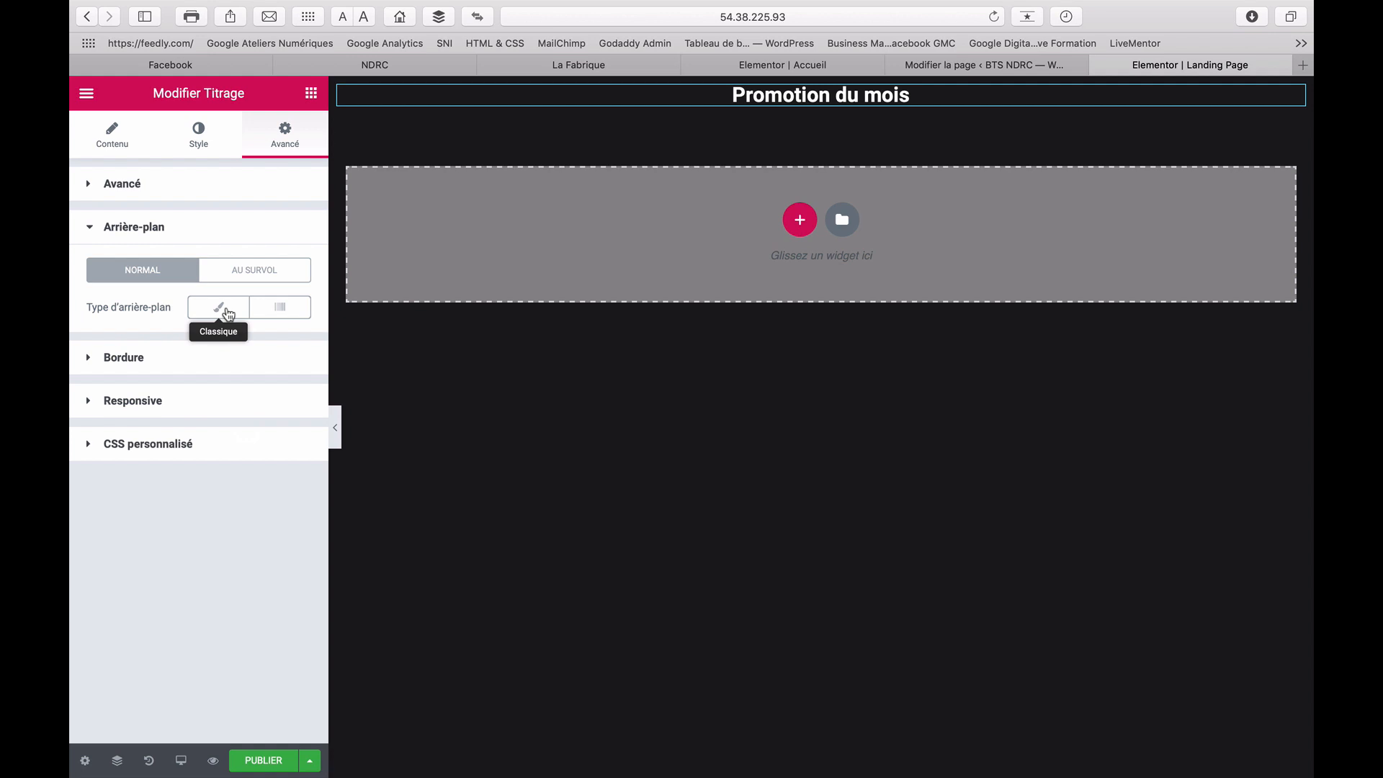
click(117, 150)
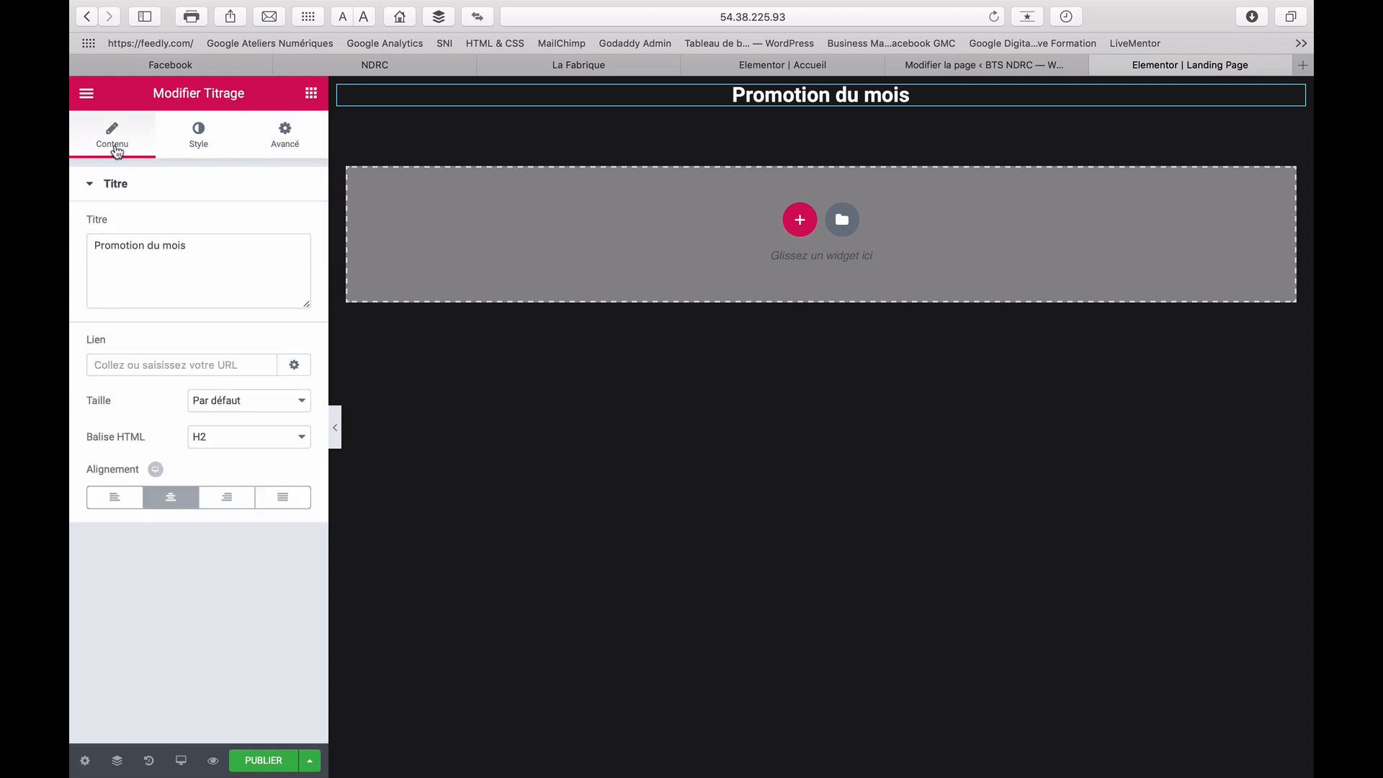
Add a single-column section below the heading and place an Image widget in the drop area beneath it
click(803, 232)
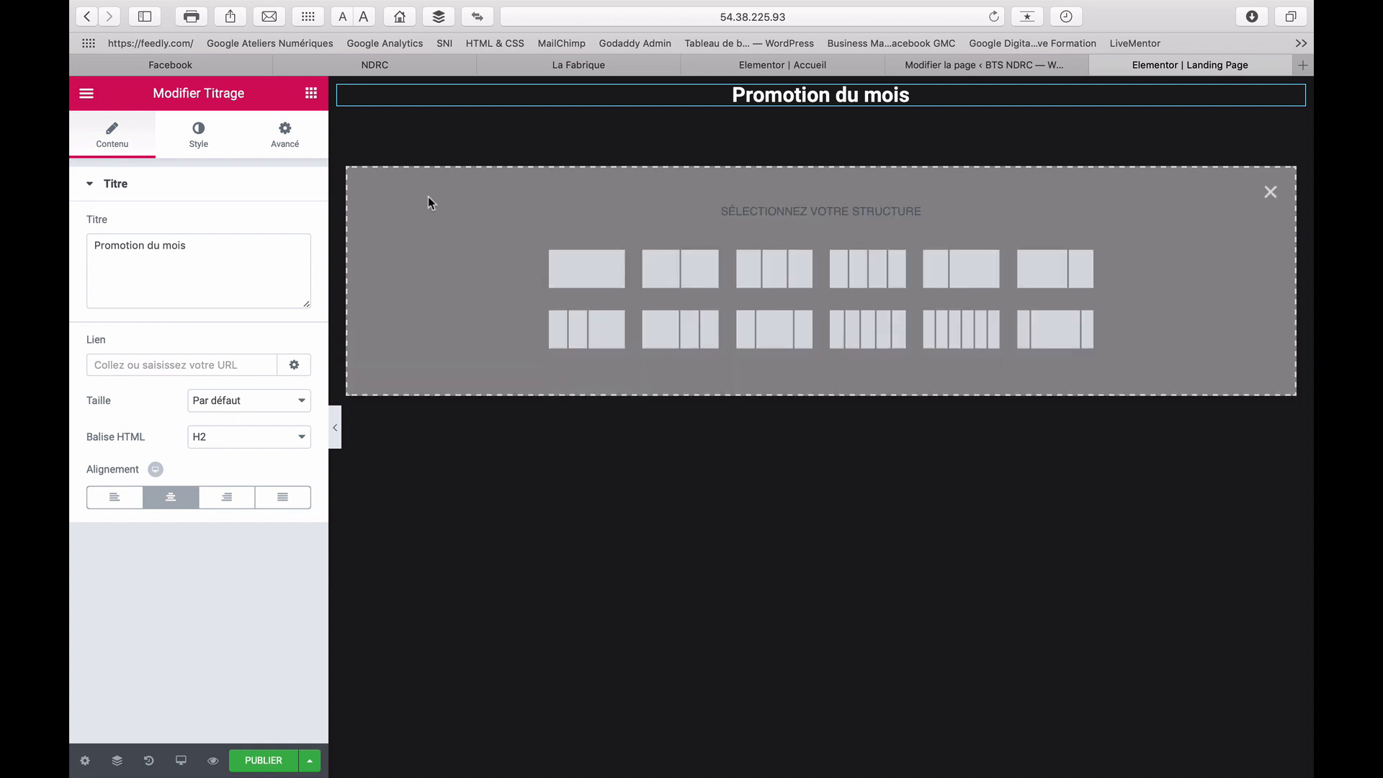
click(608, 270)
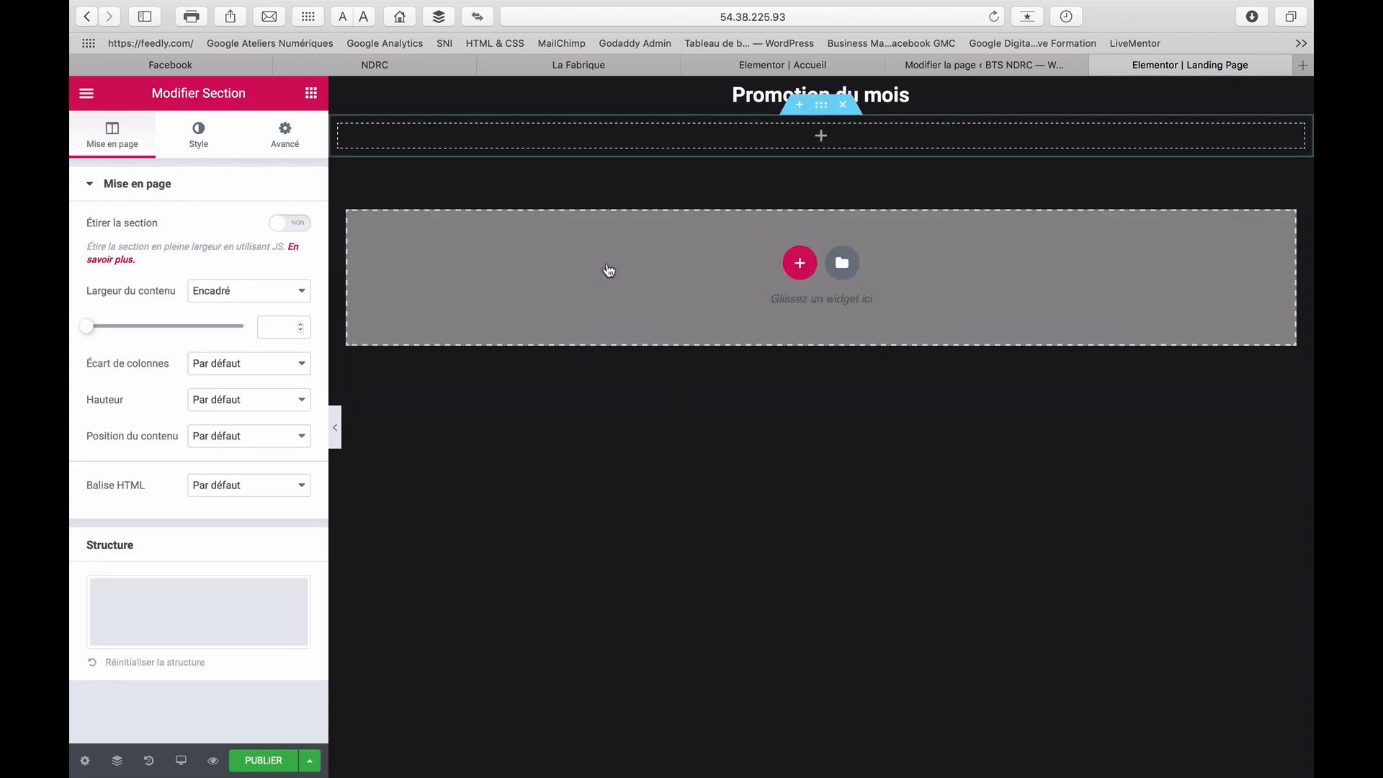
click(309, 91)
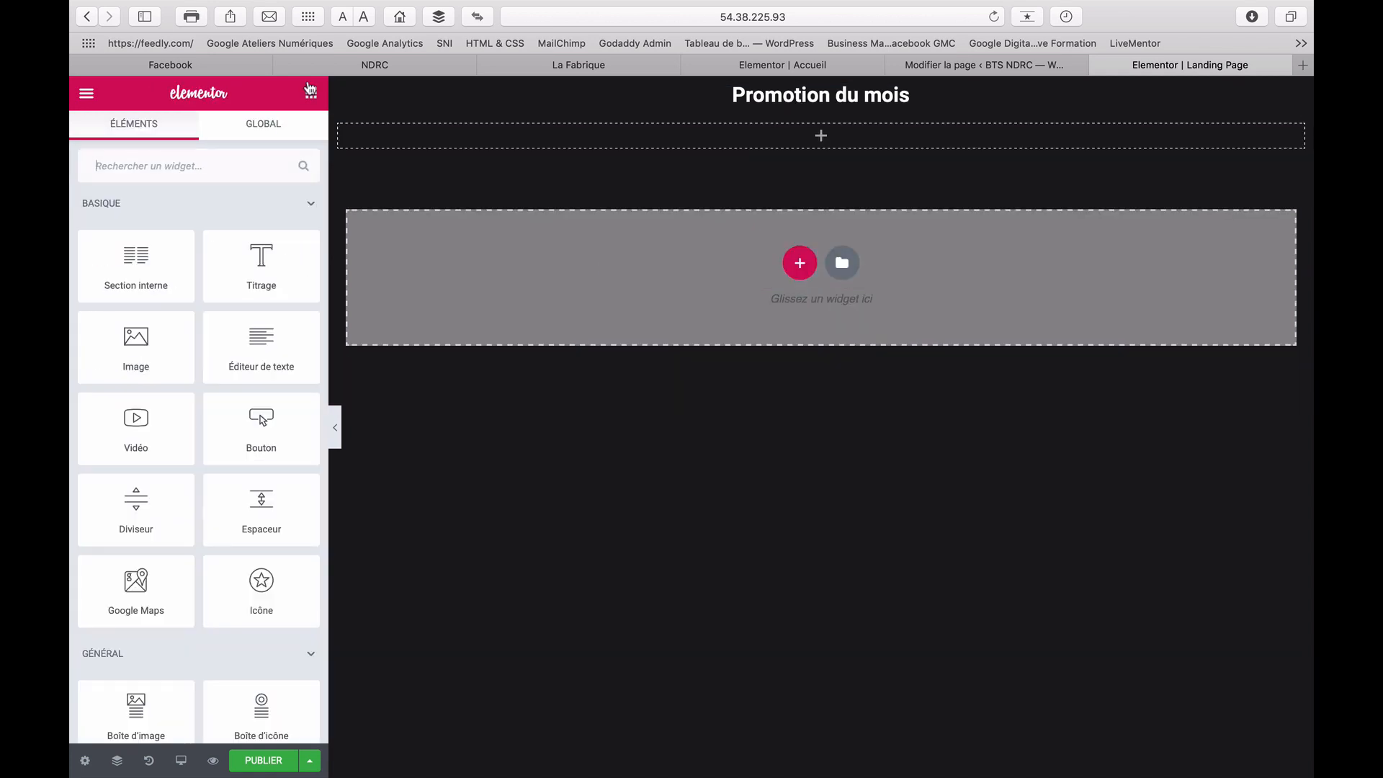
drag(137, 333, 725, 296)
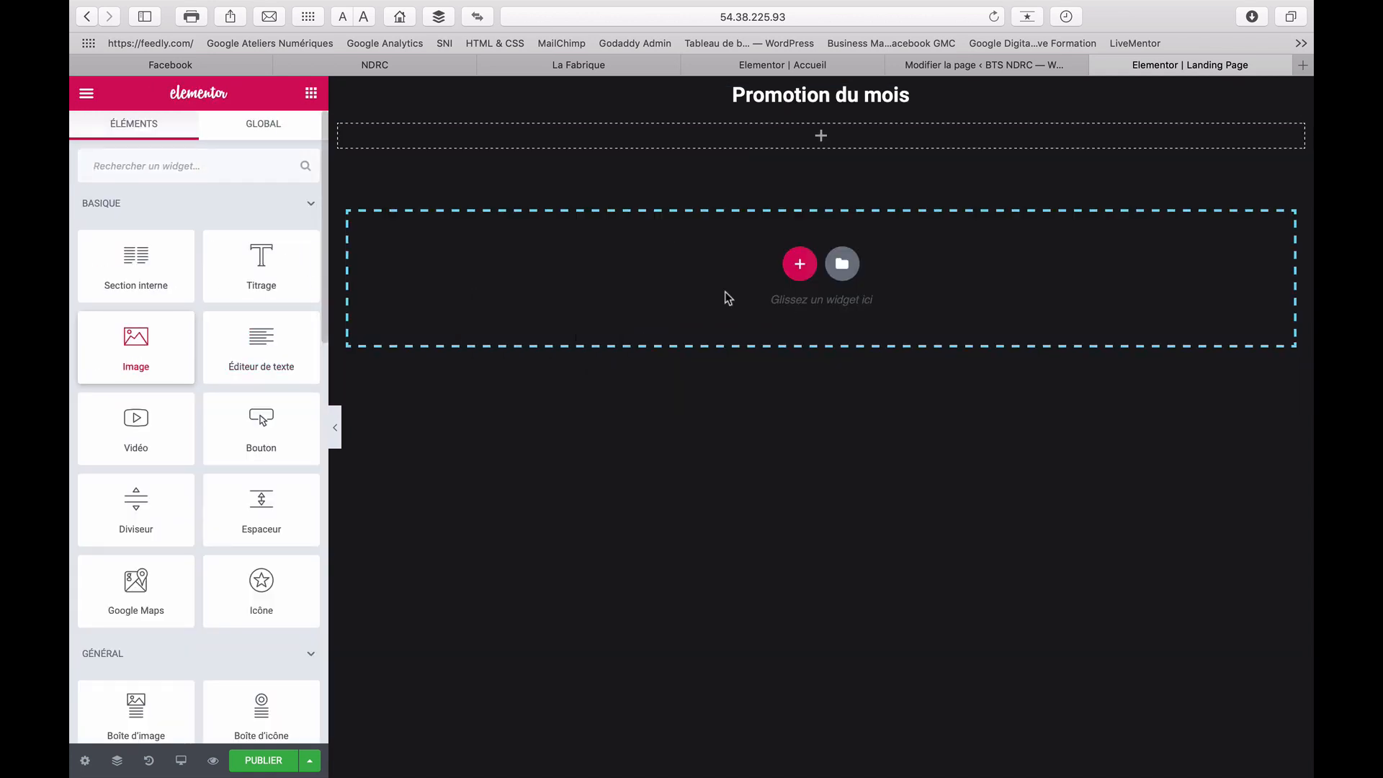
Insert the photo of vehicles in the desert from the media library into the Image widget
click(216, 317)
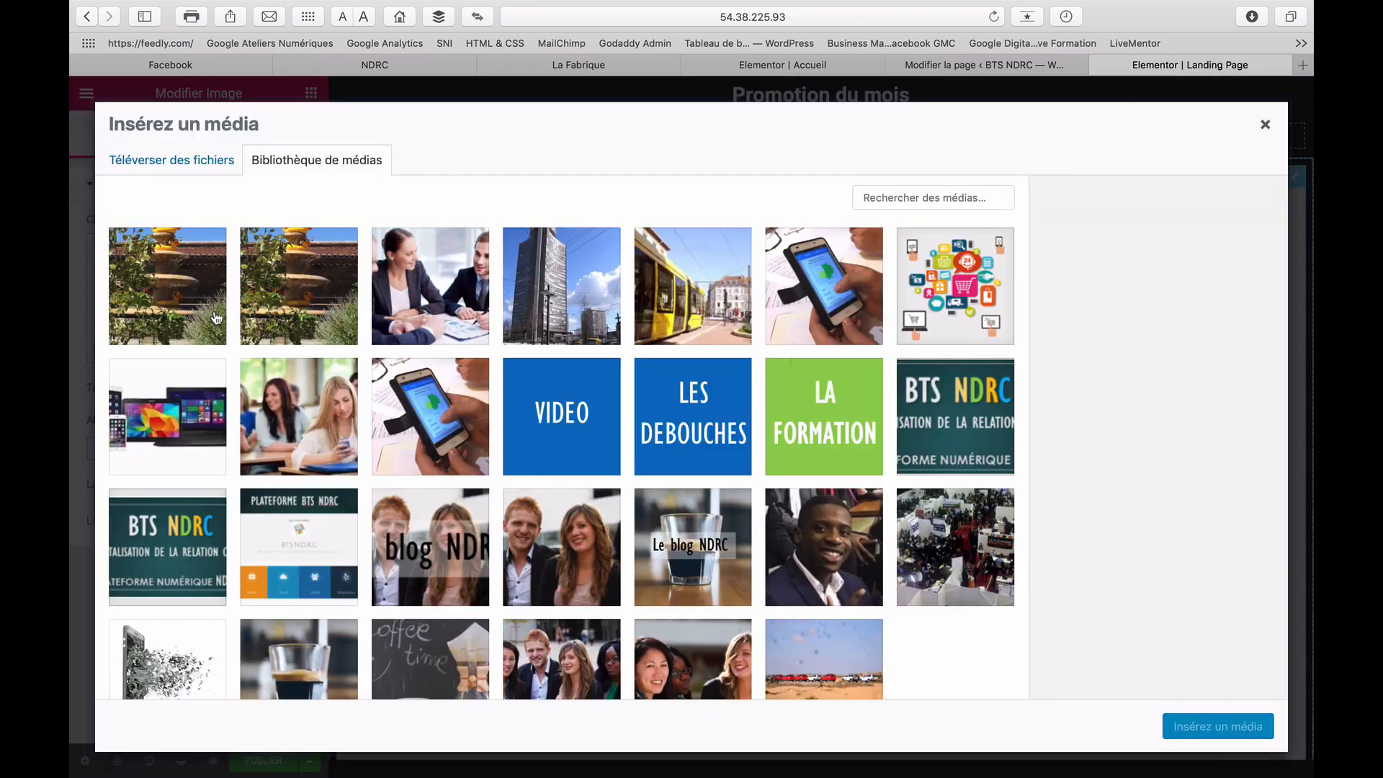
click(216, 318)
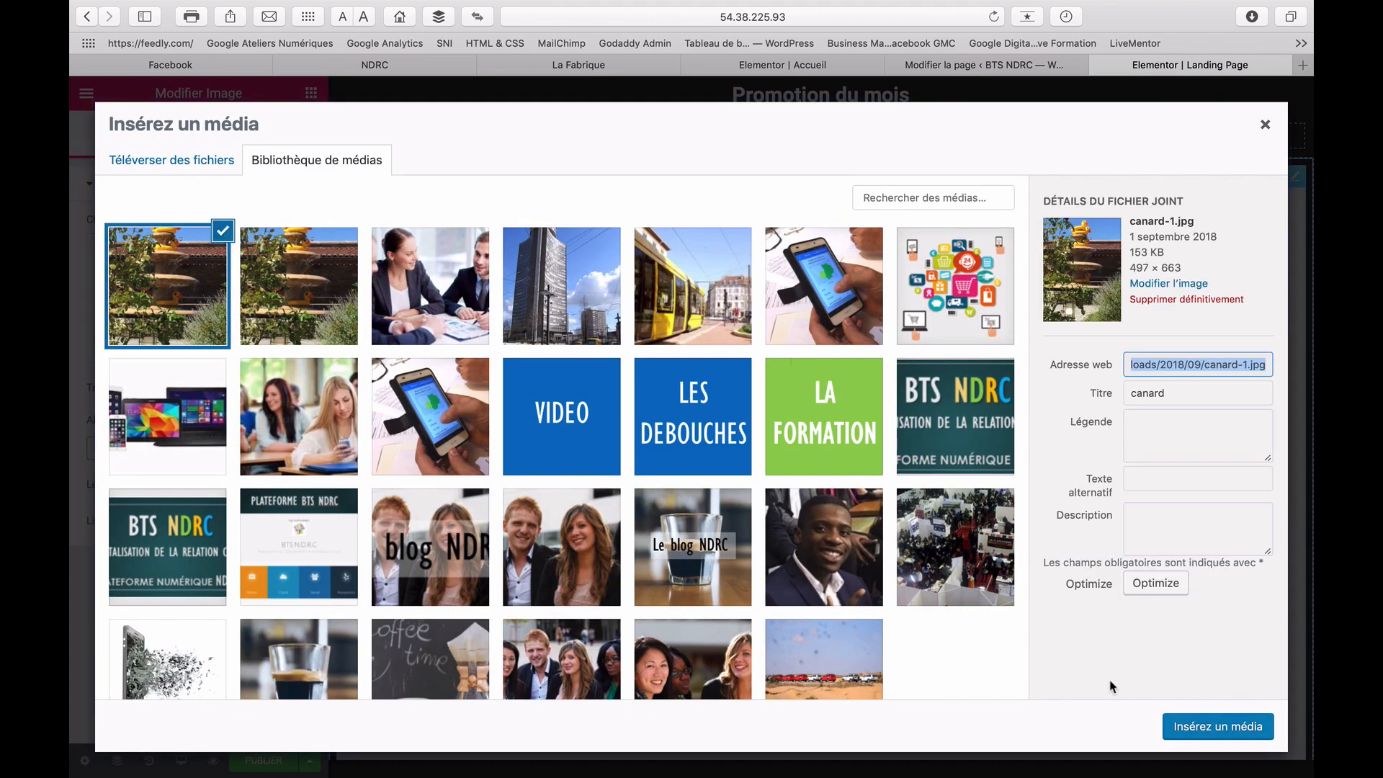
click(317, 429)
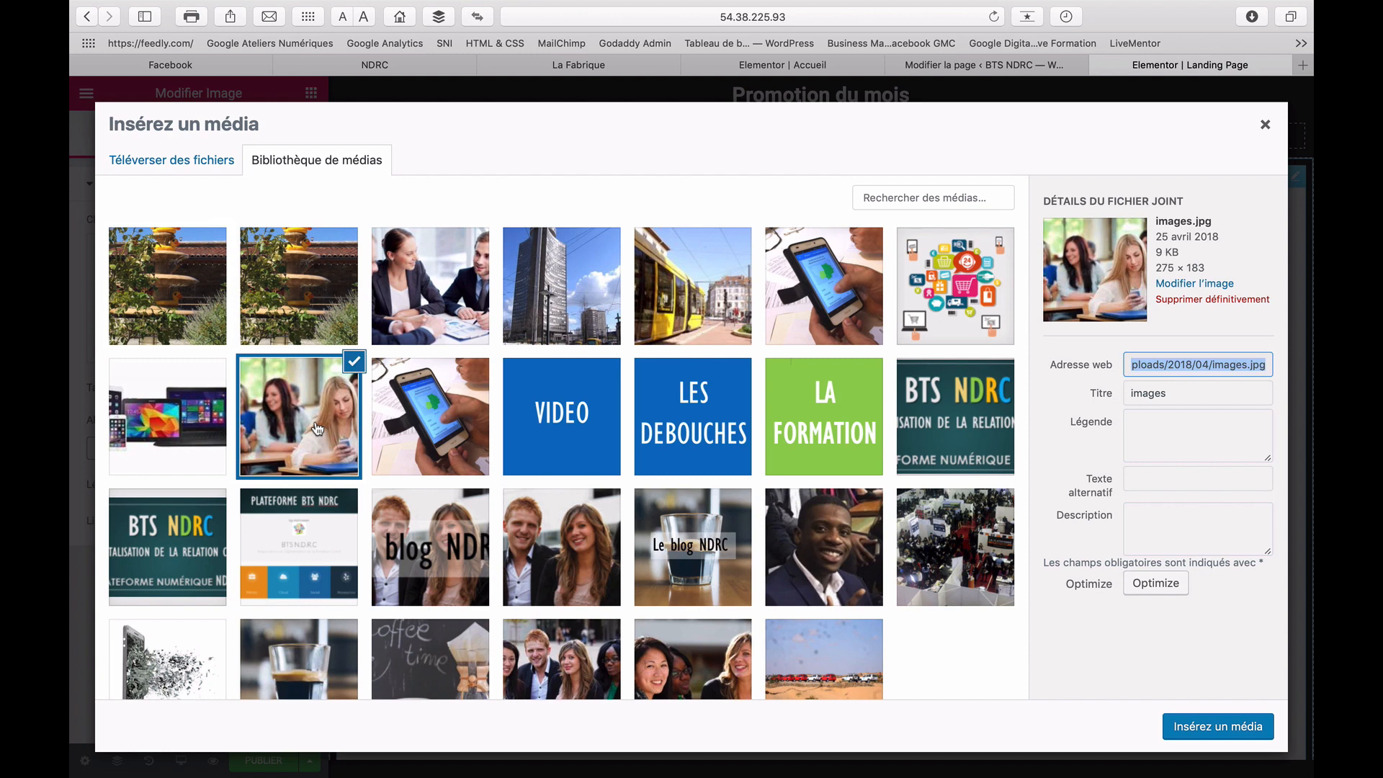
click(836, 693)
click(1199, 724)
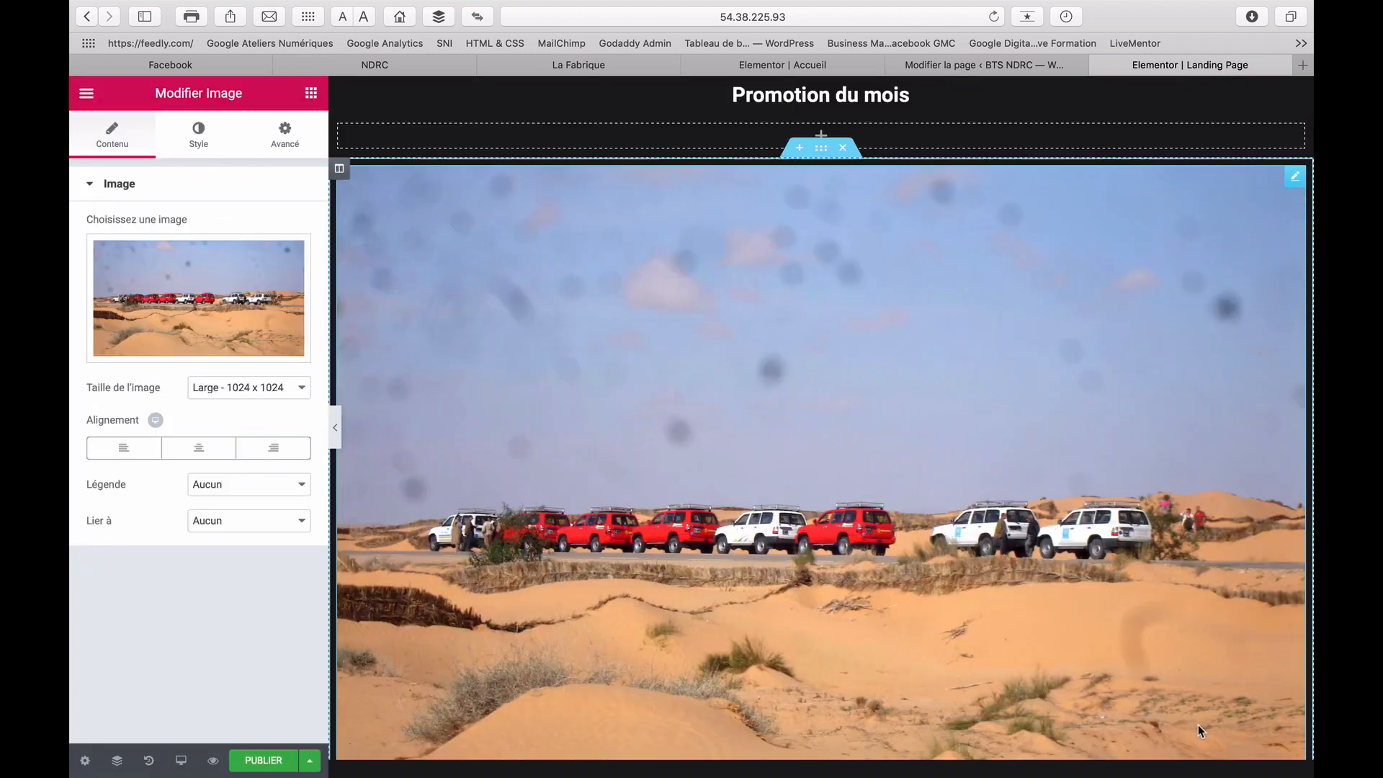
scroll(1100, 667, down, 5)
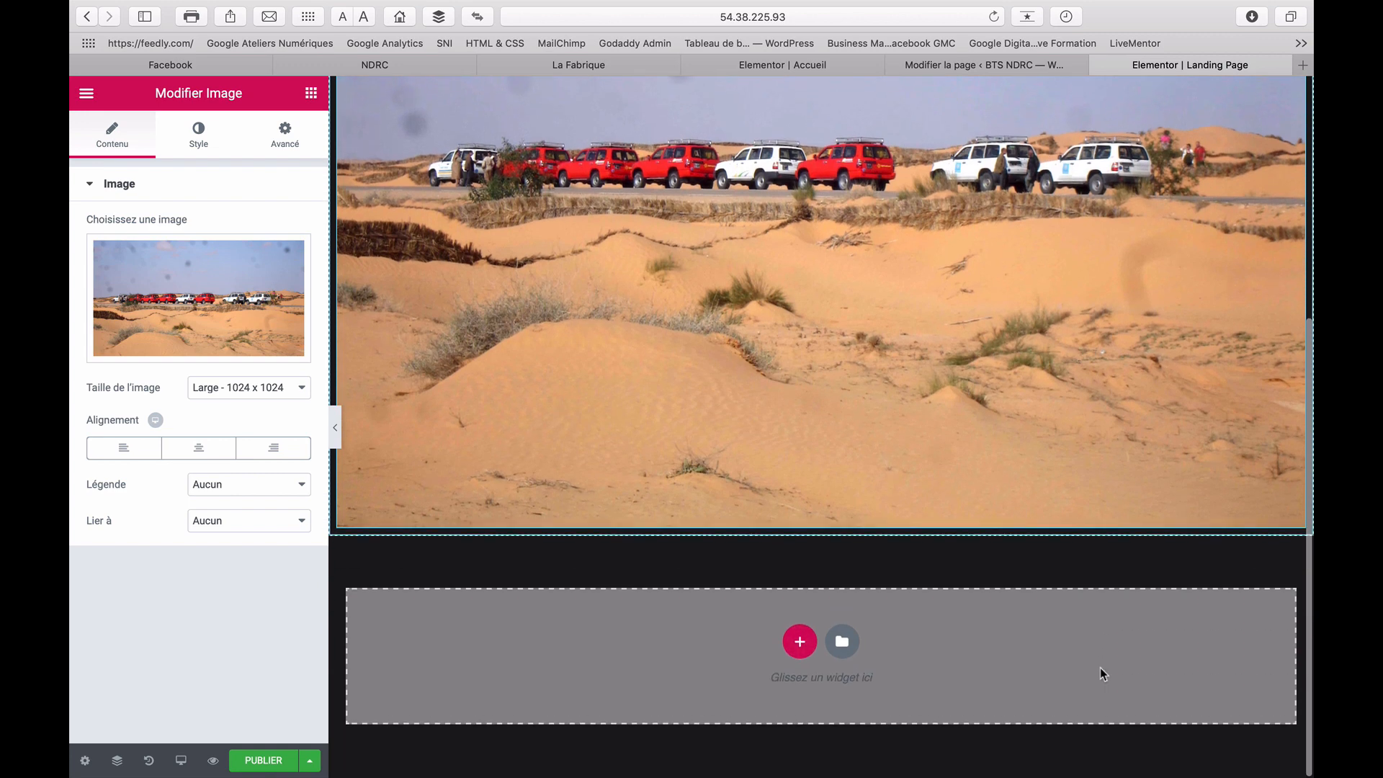
Publish the landing page, return to the WordPress dashboard and view the published page
scroll(1100, 667, up, 5)
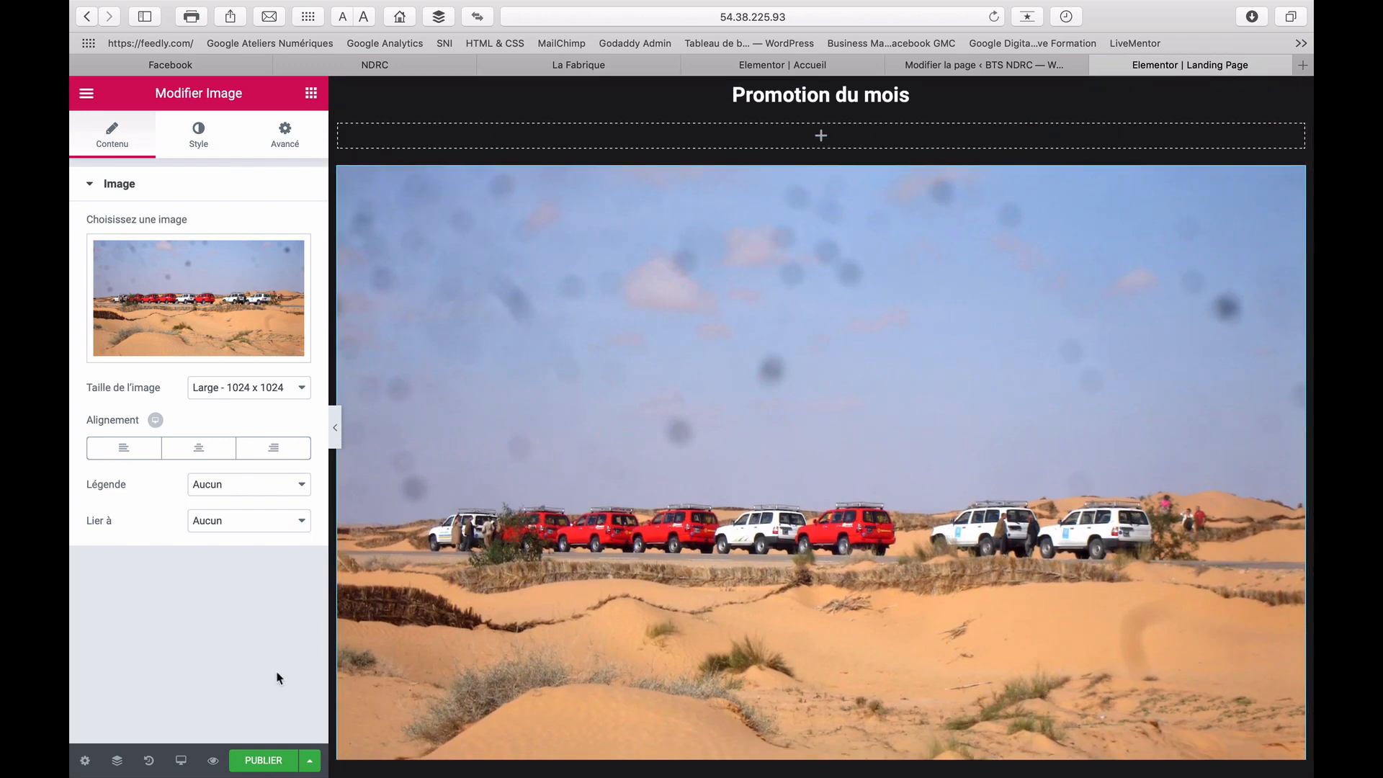
click(264, 761)
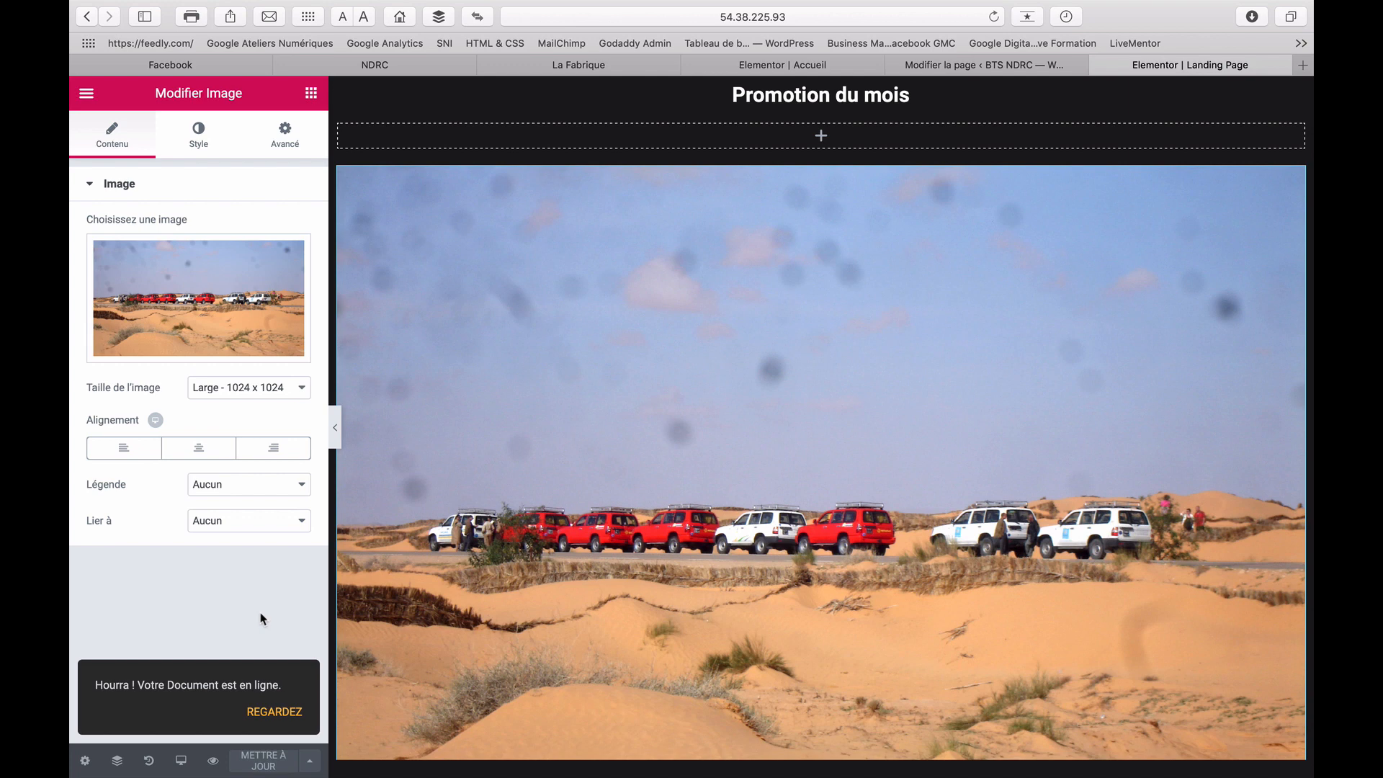
click(89, 100)
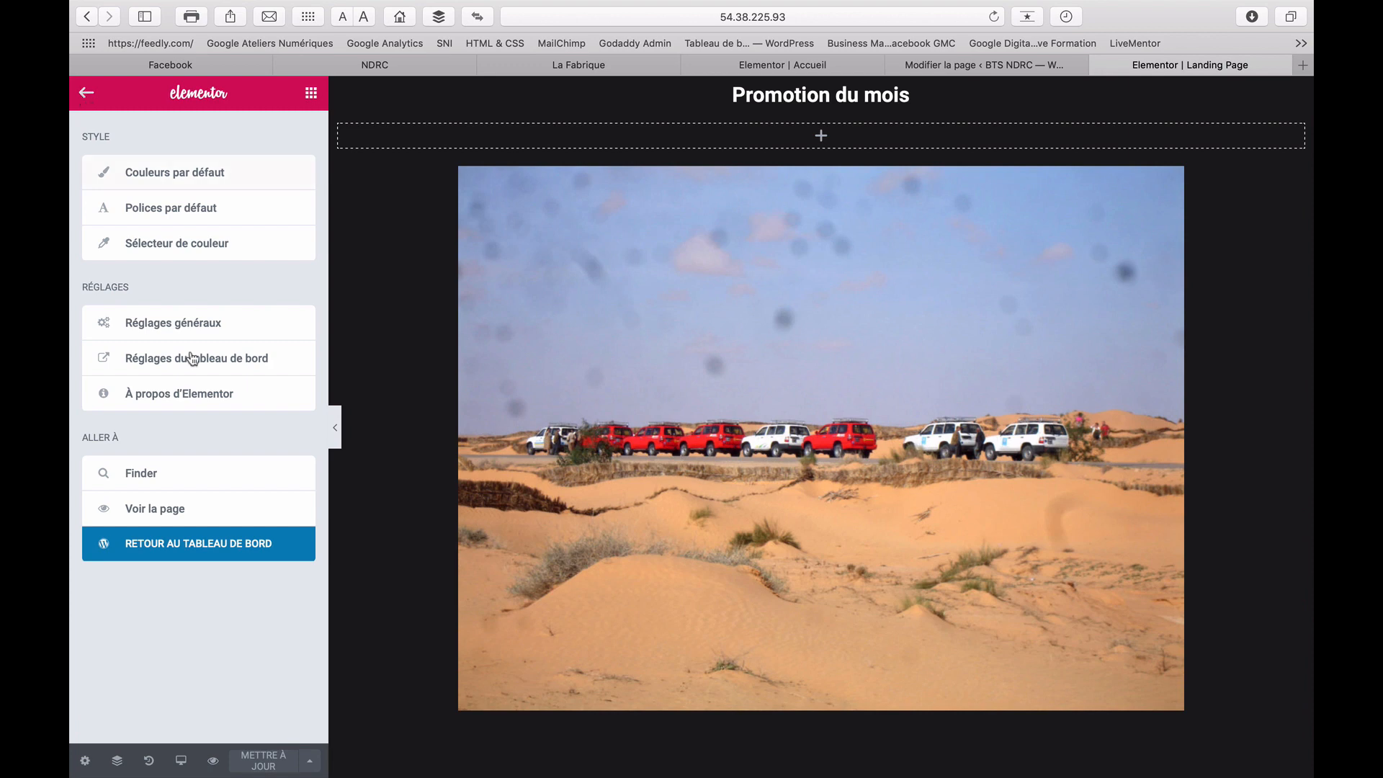
click(241, 545)
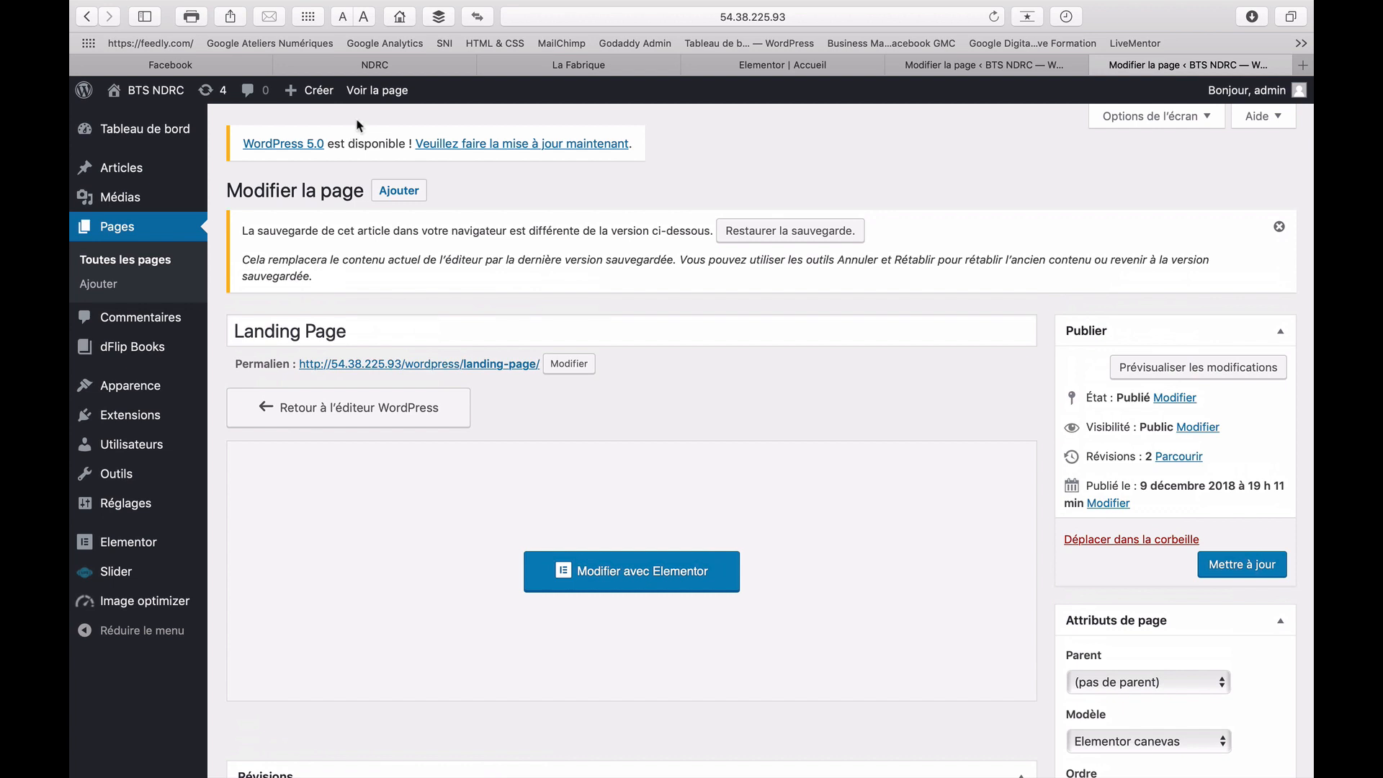
click(373, 93)
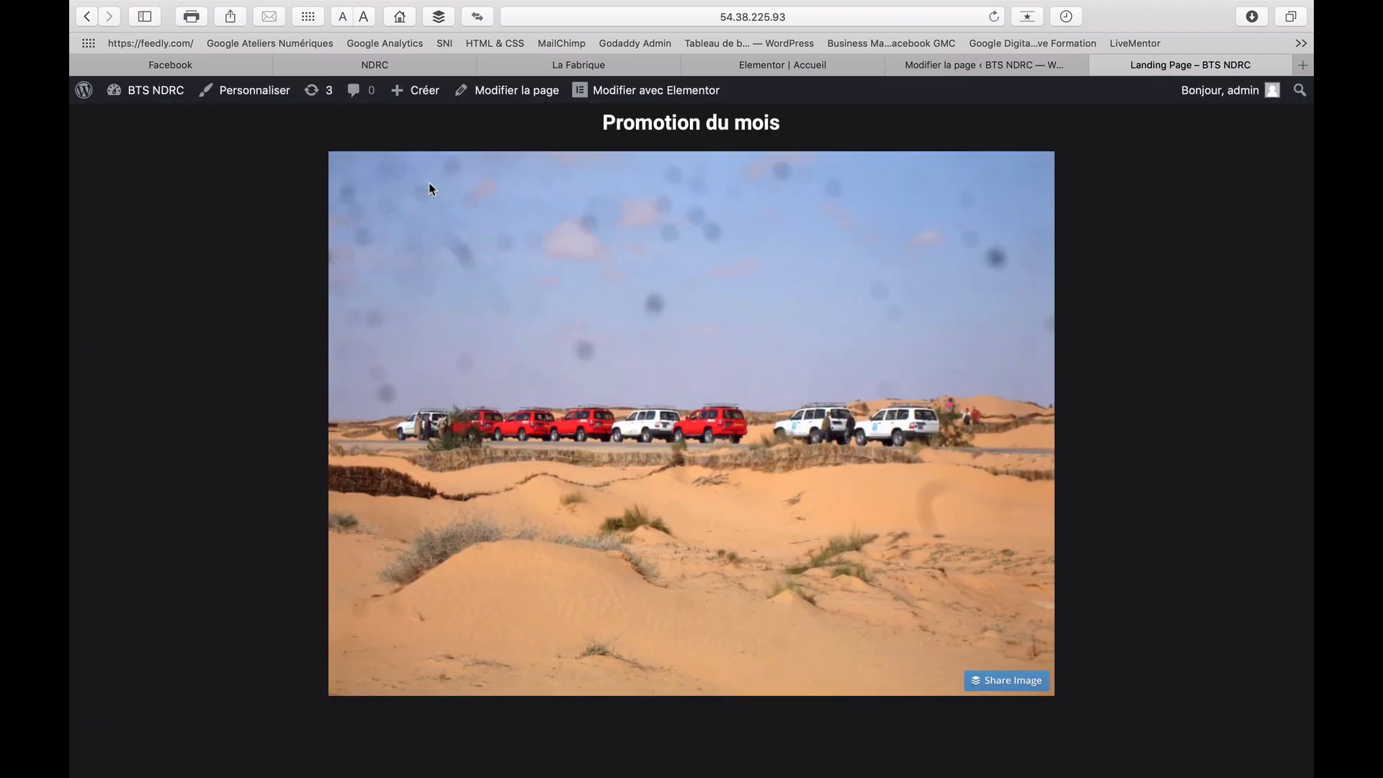
scroll(650, 357, down, 1)
Reopen the landing page in Elementor and place a Button widget in the drop area below the image
click(627, 90)
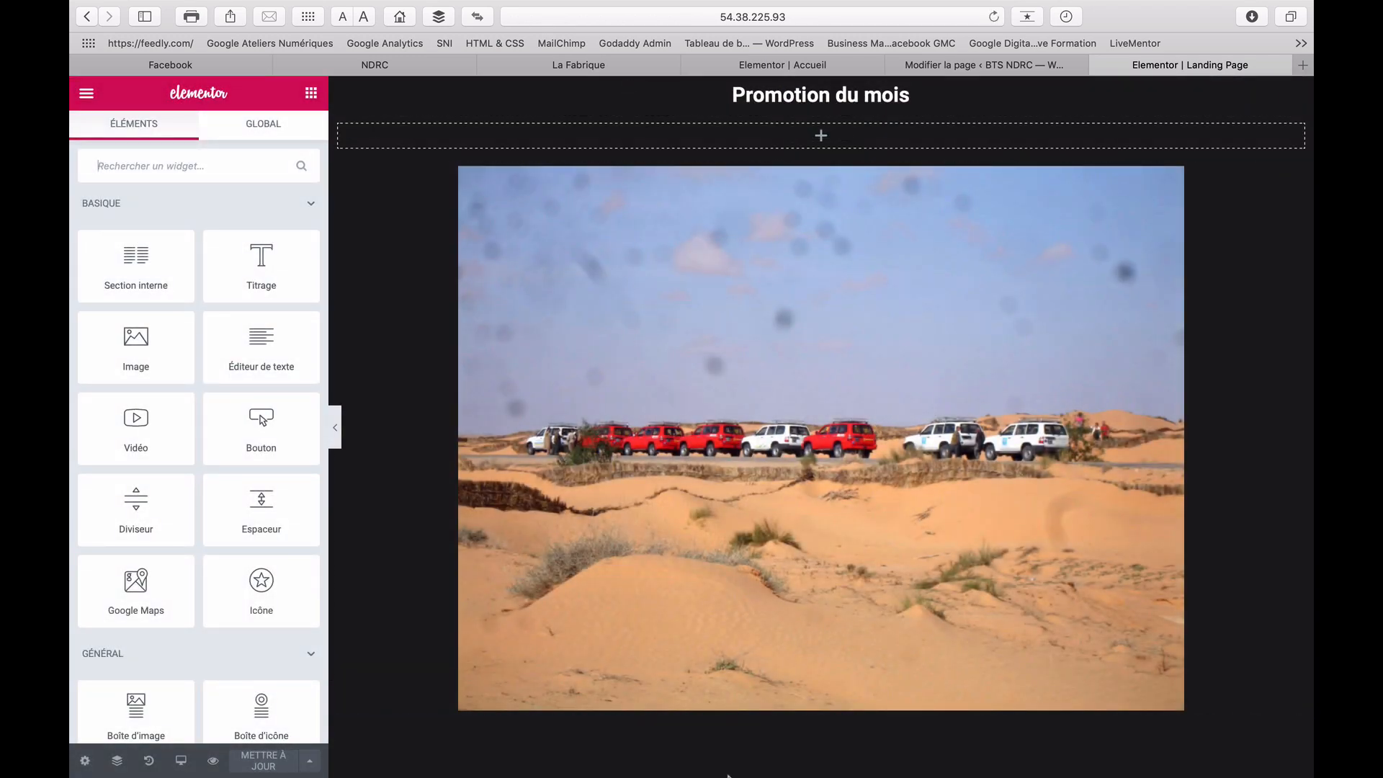
scroll(798, 755, down, 5)
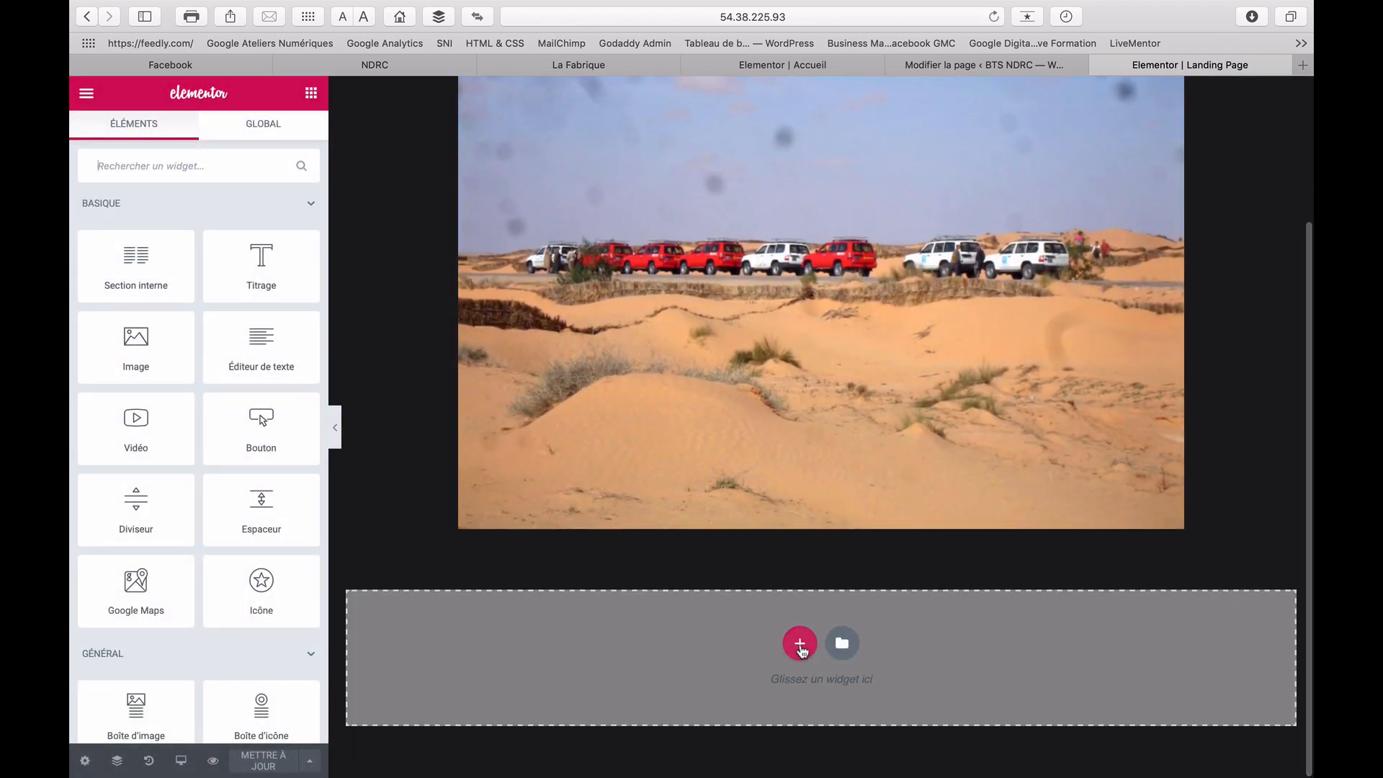
scroll(252, 543, down, 6)
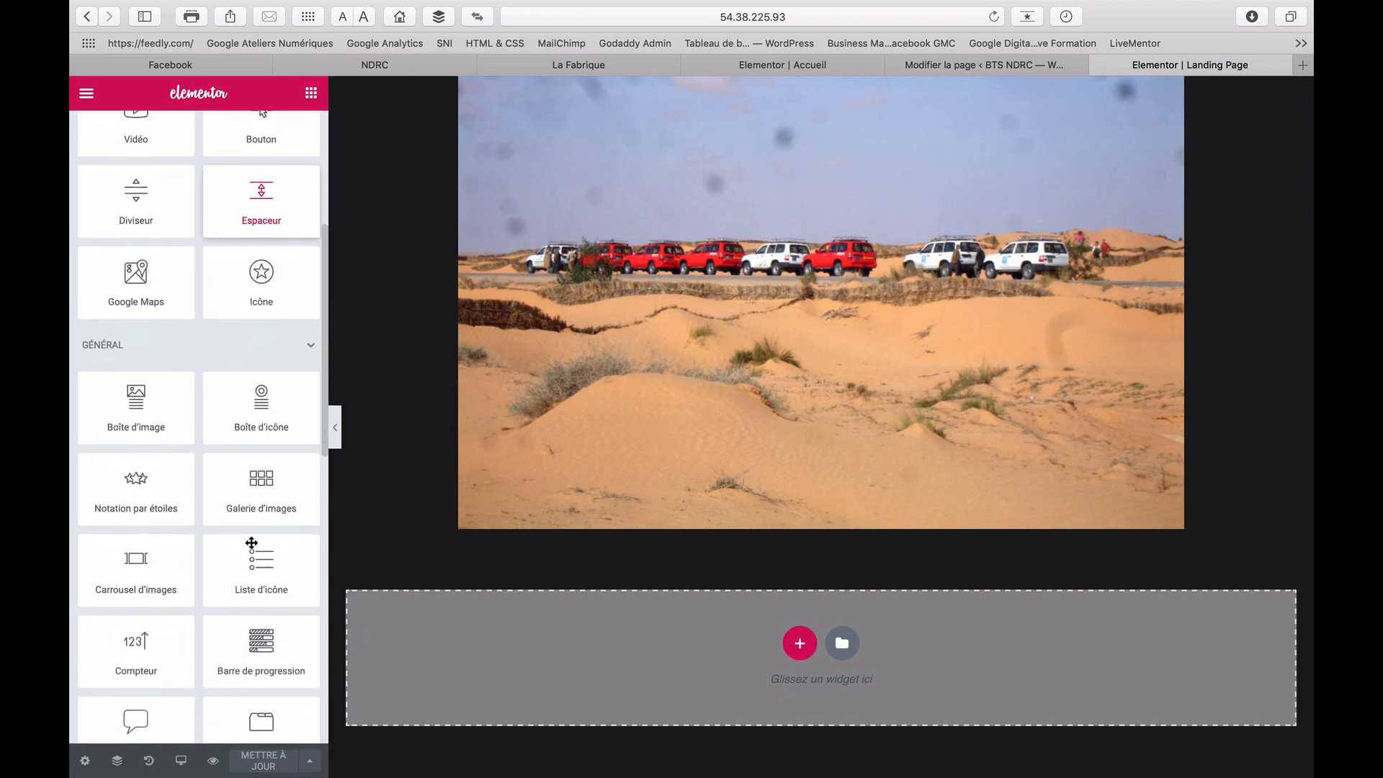
scroll(251, 543, down, 1)
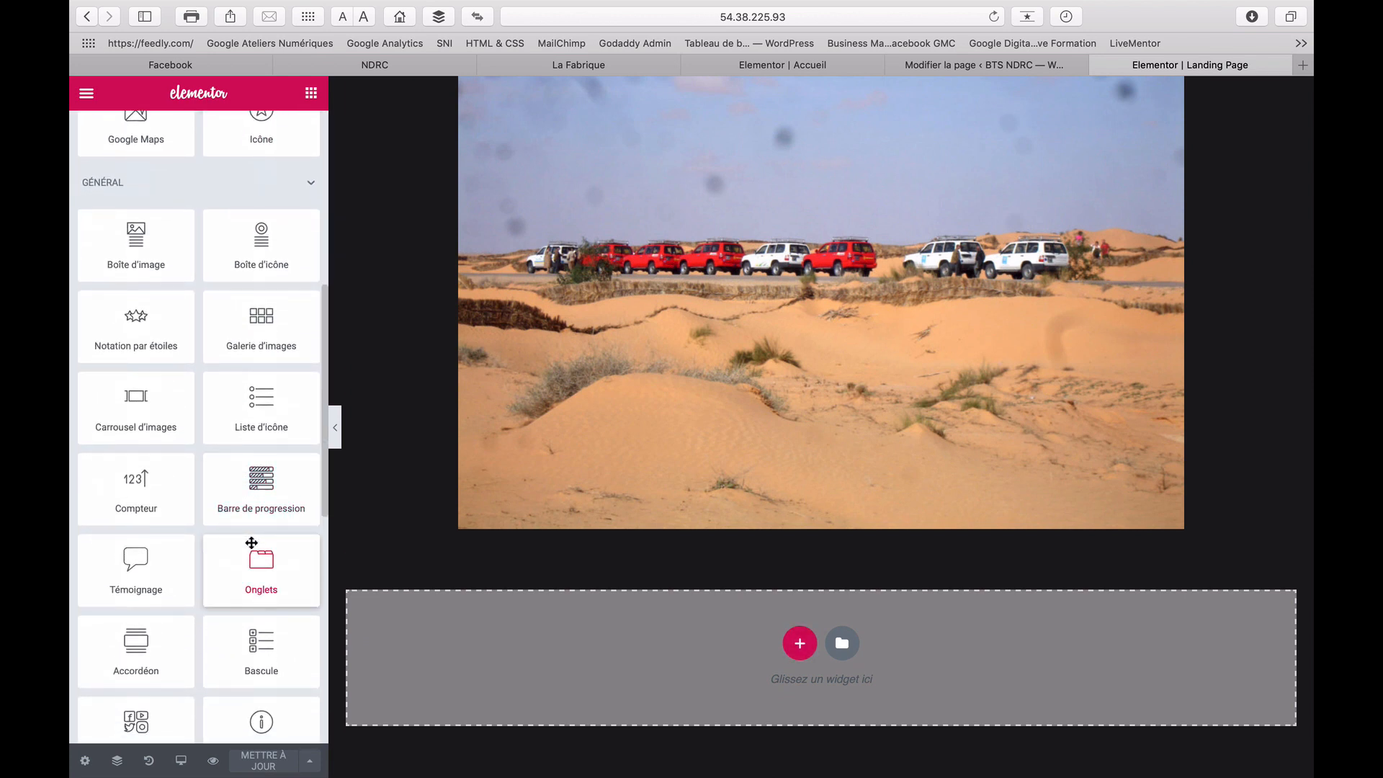
scroll(251, 542, down, 5)
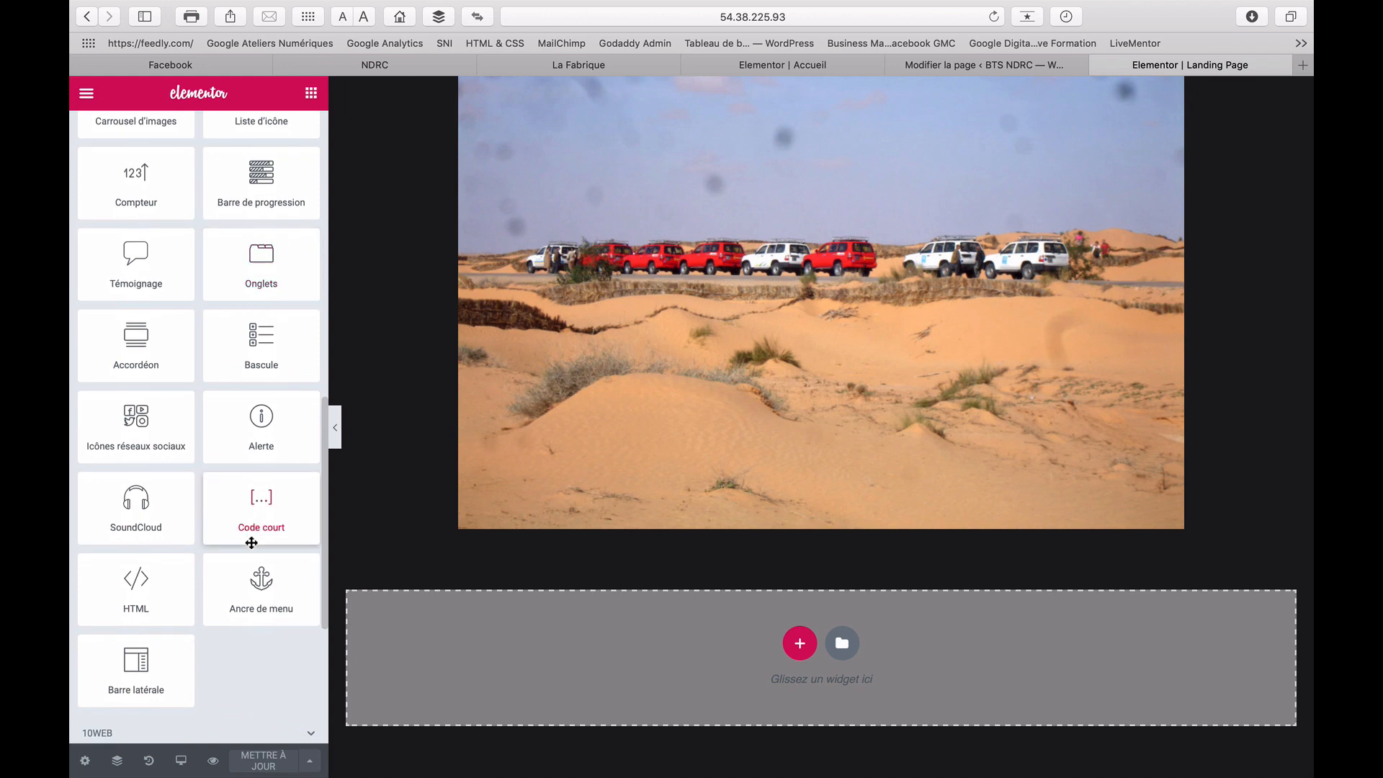
scroll(251, 542, up, 8)
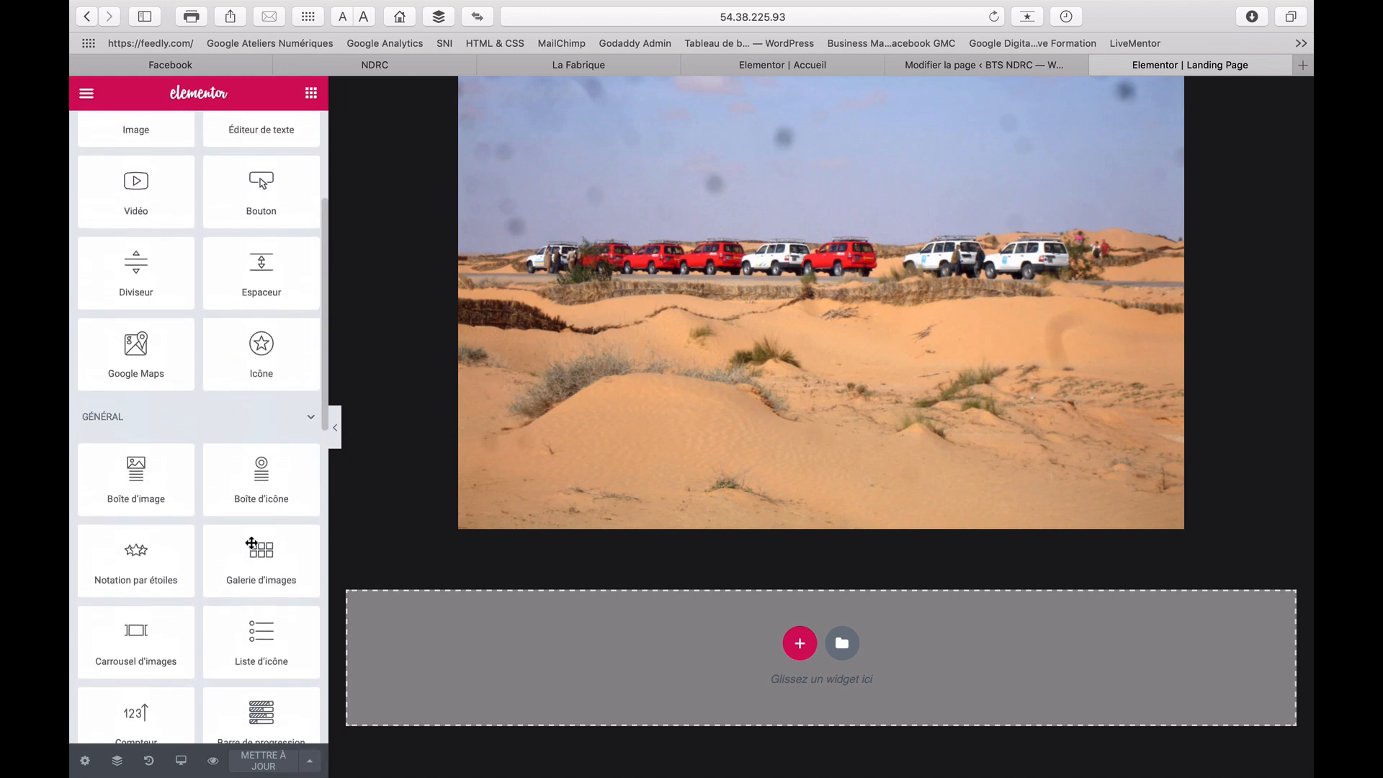
scroll(252, 542, up, 4)
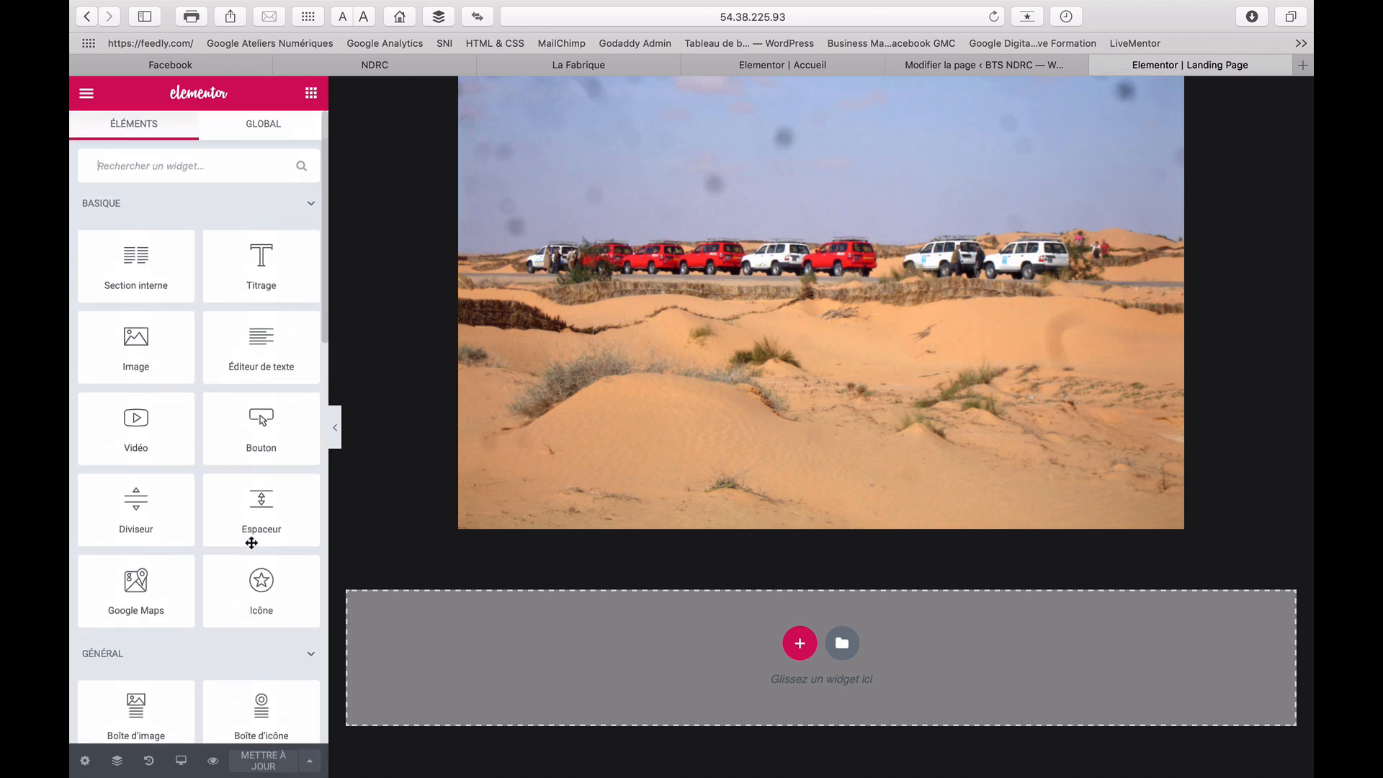
drag(275, 435, 766, 638)
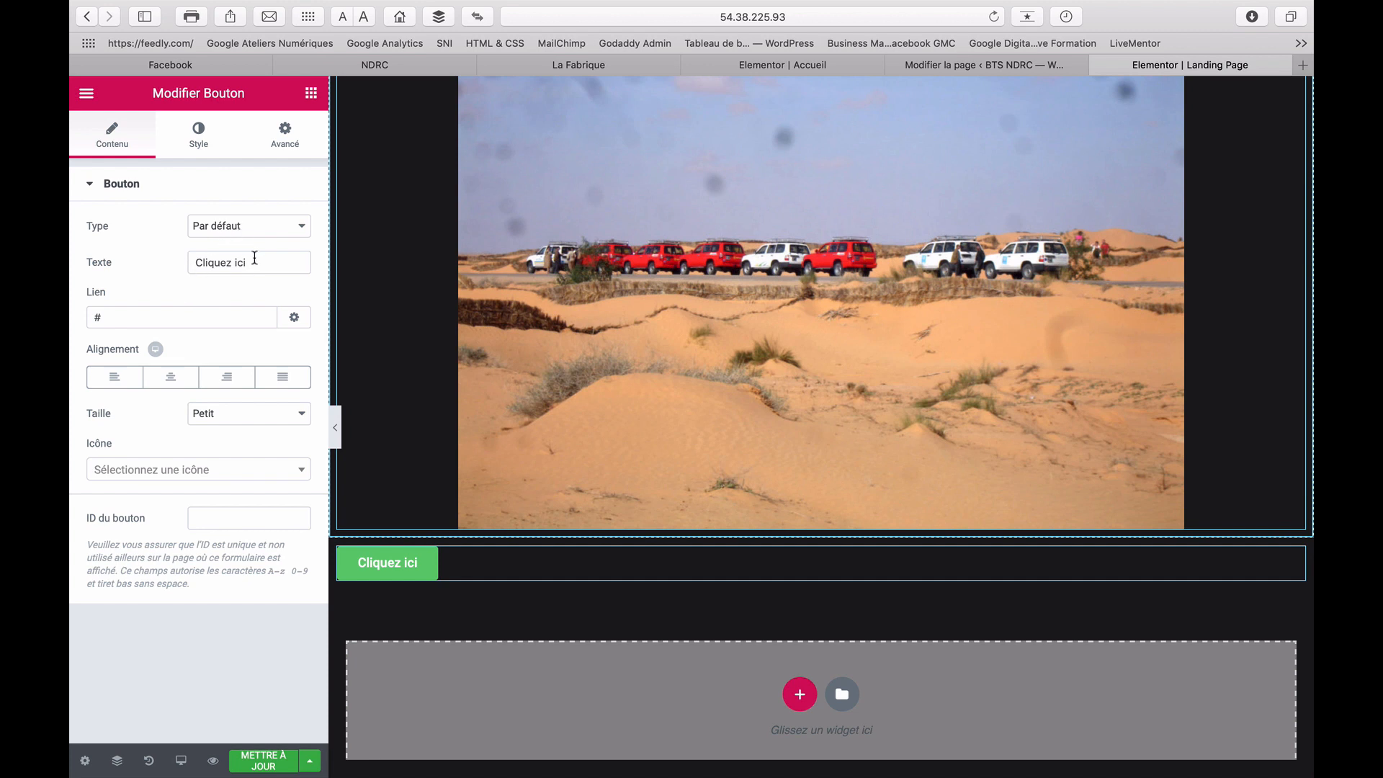
Set the button's text to "Je veux le produit !"
drag(254, 258, 193, 257)
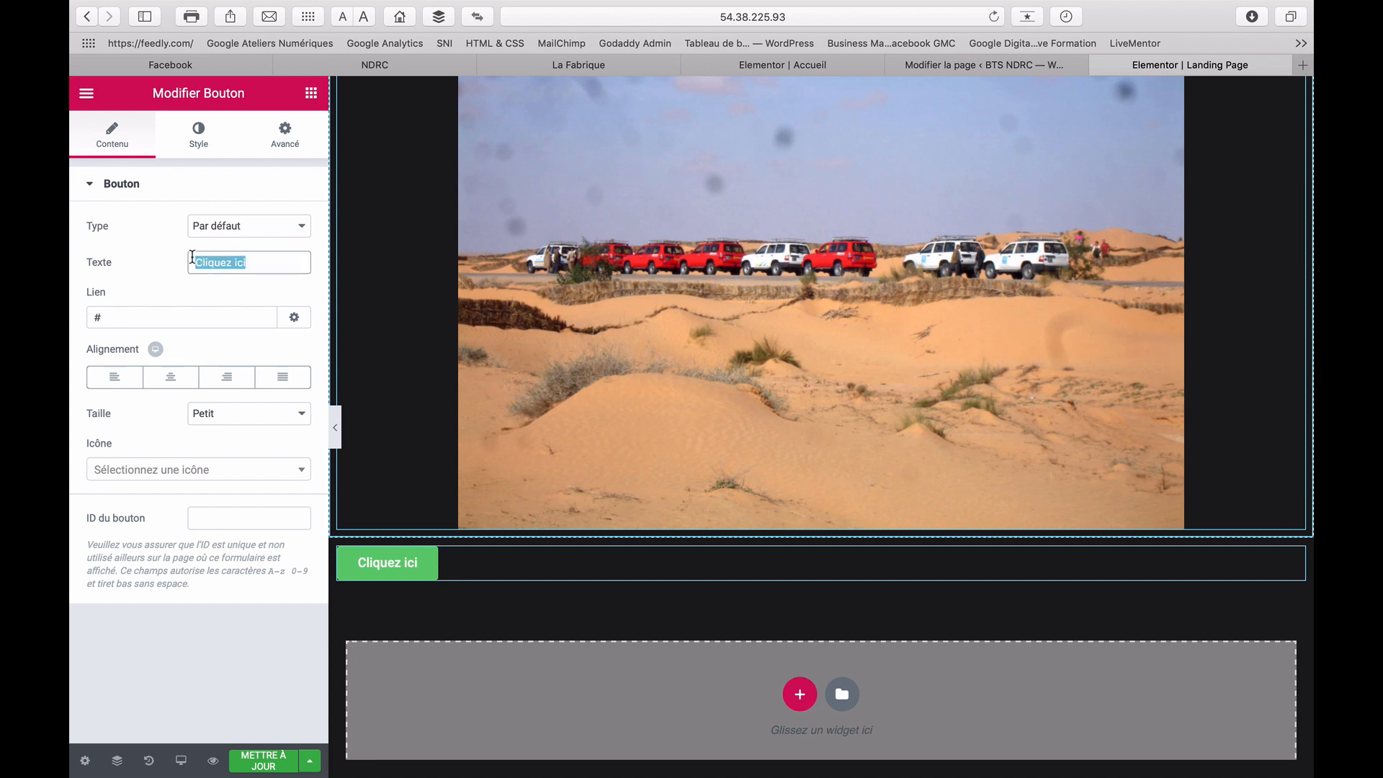
text(Je )
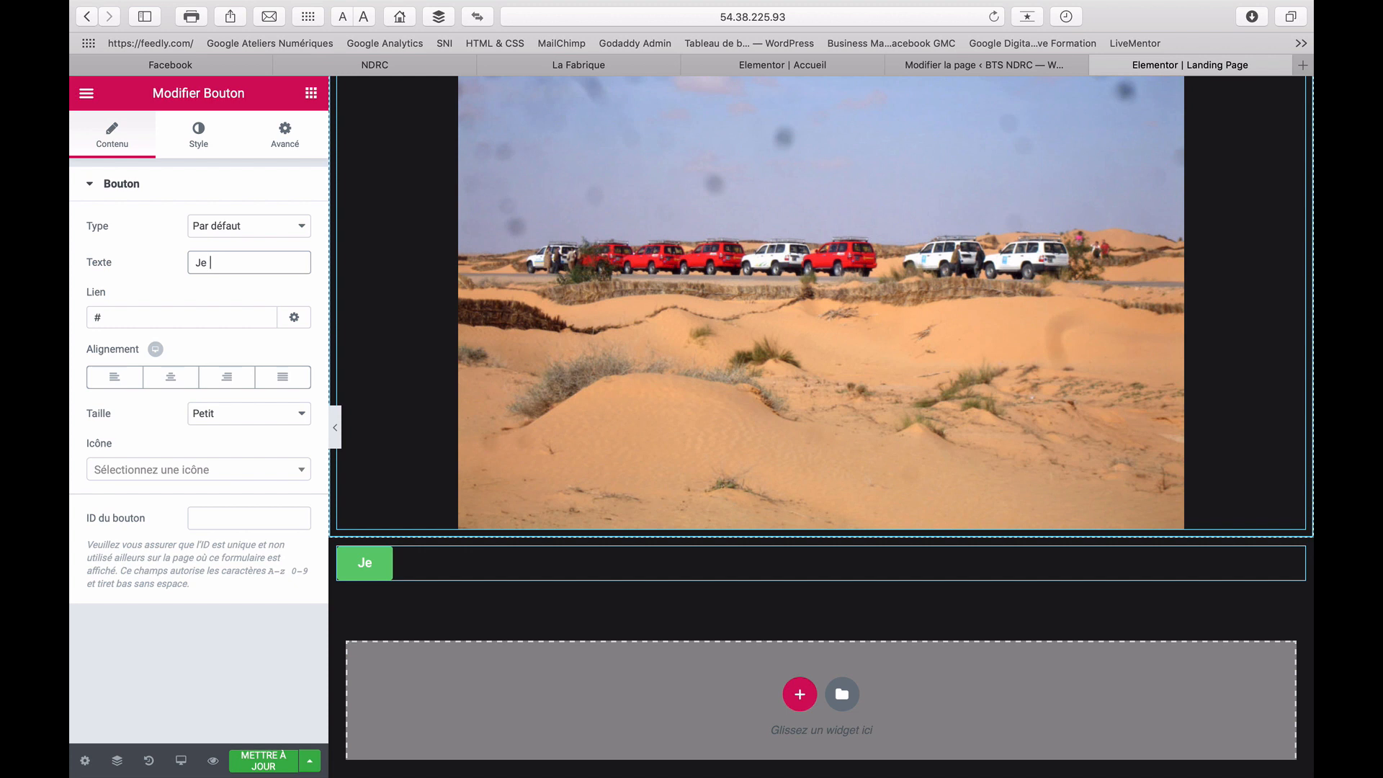
text(veux l)
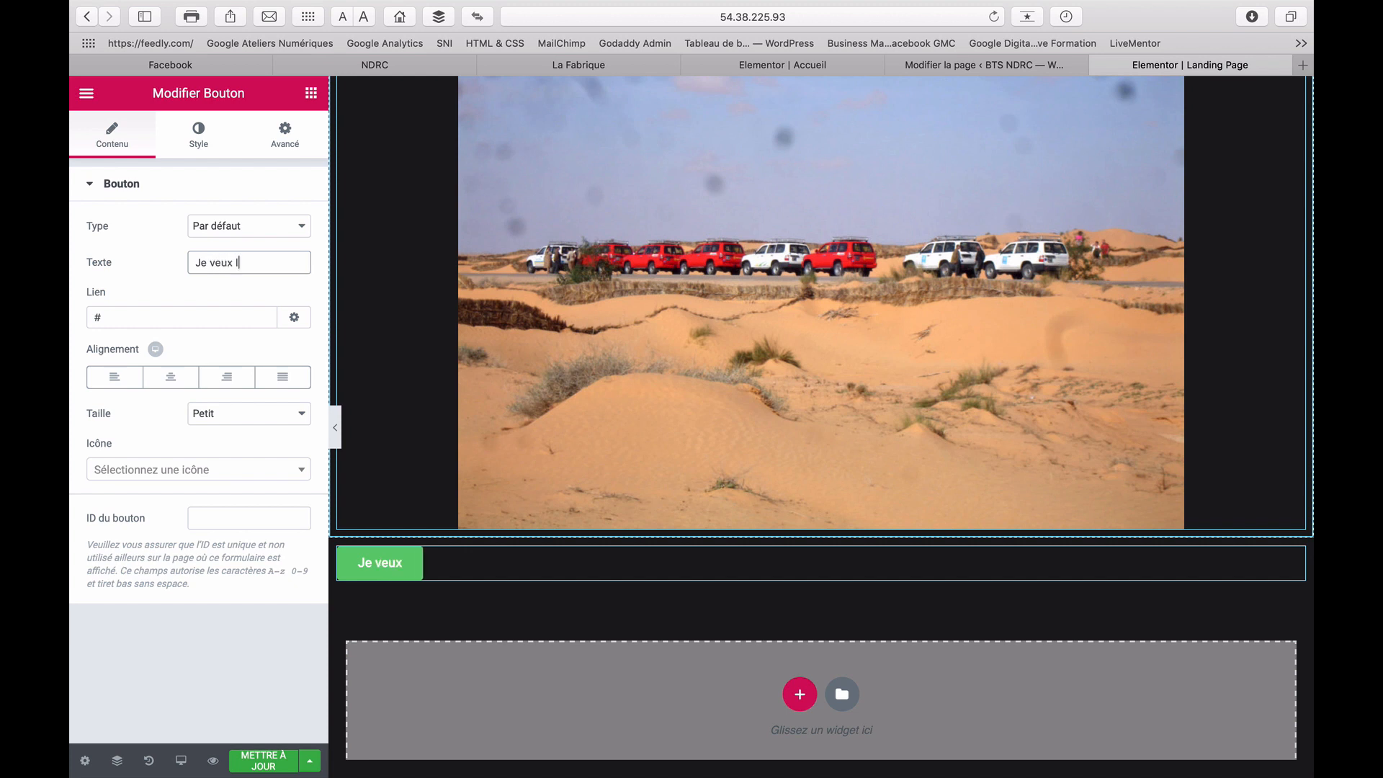
text(e produit)
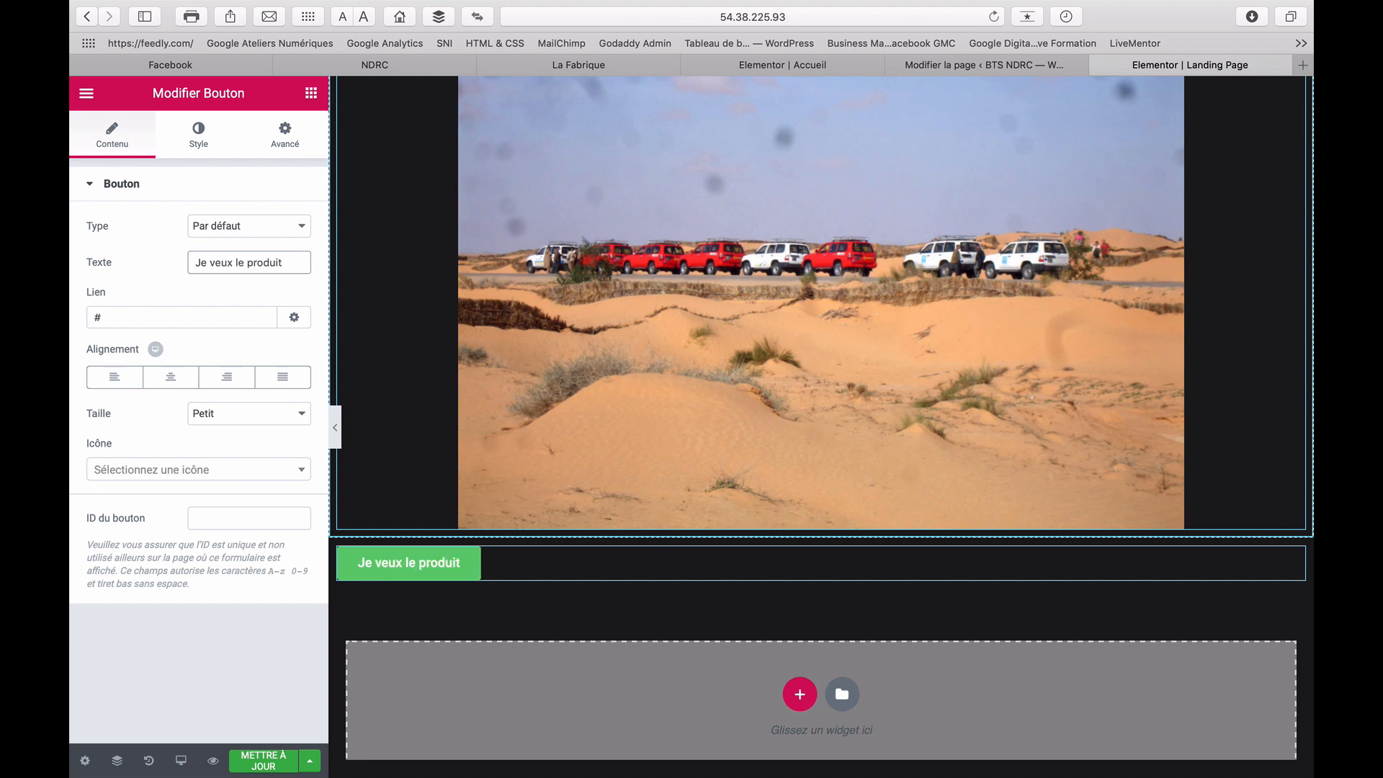
text( !)
Centre the "Je veux le produit !" button and update the page
click(129, 314)
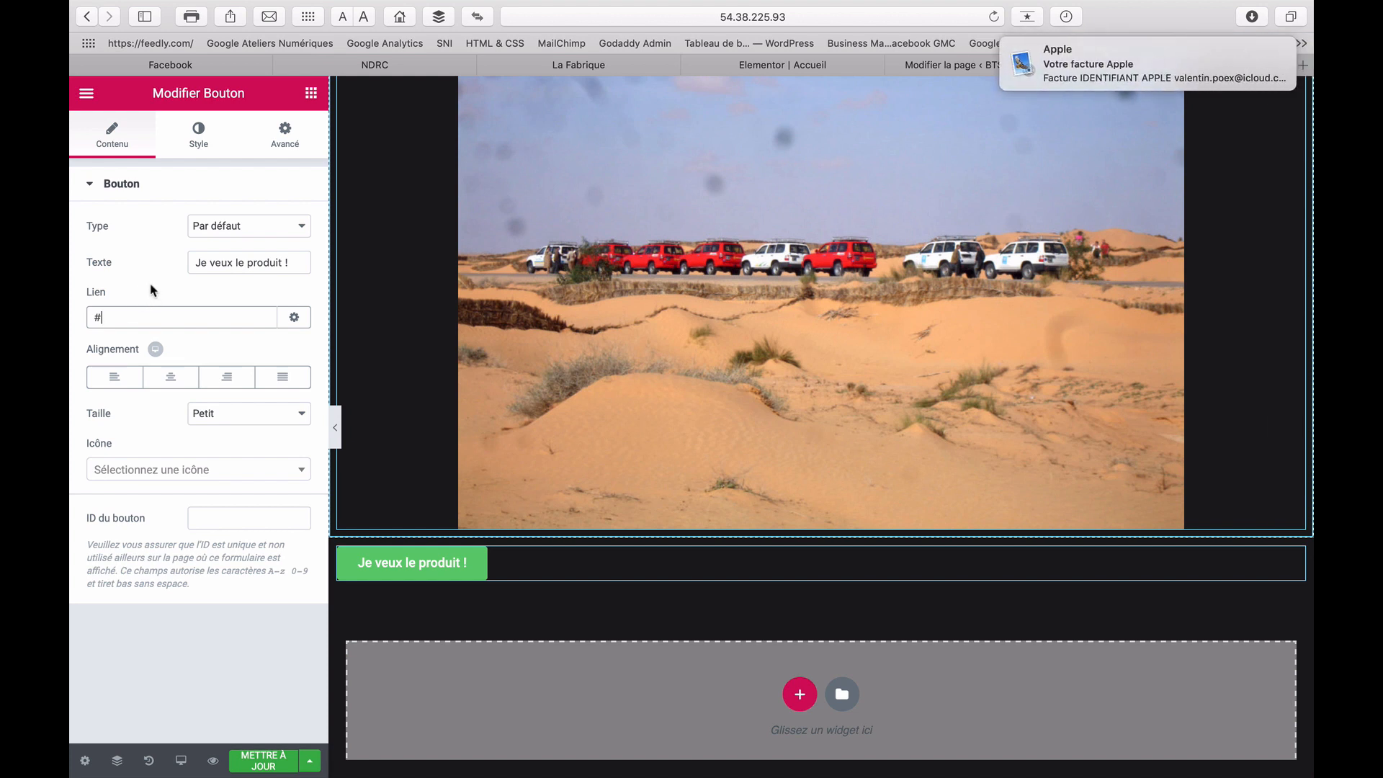
click(171, 377)
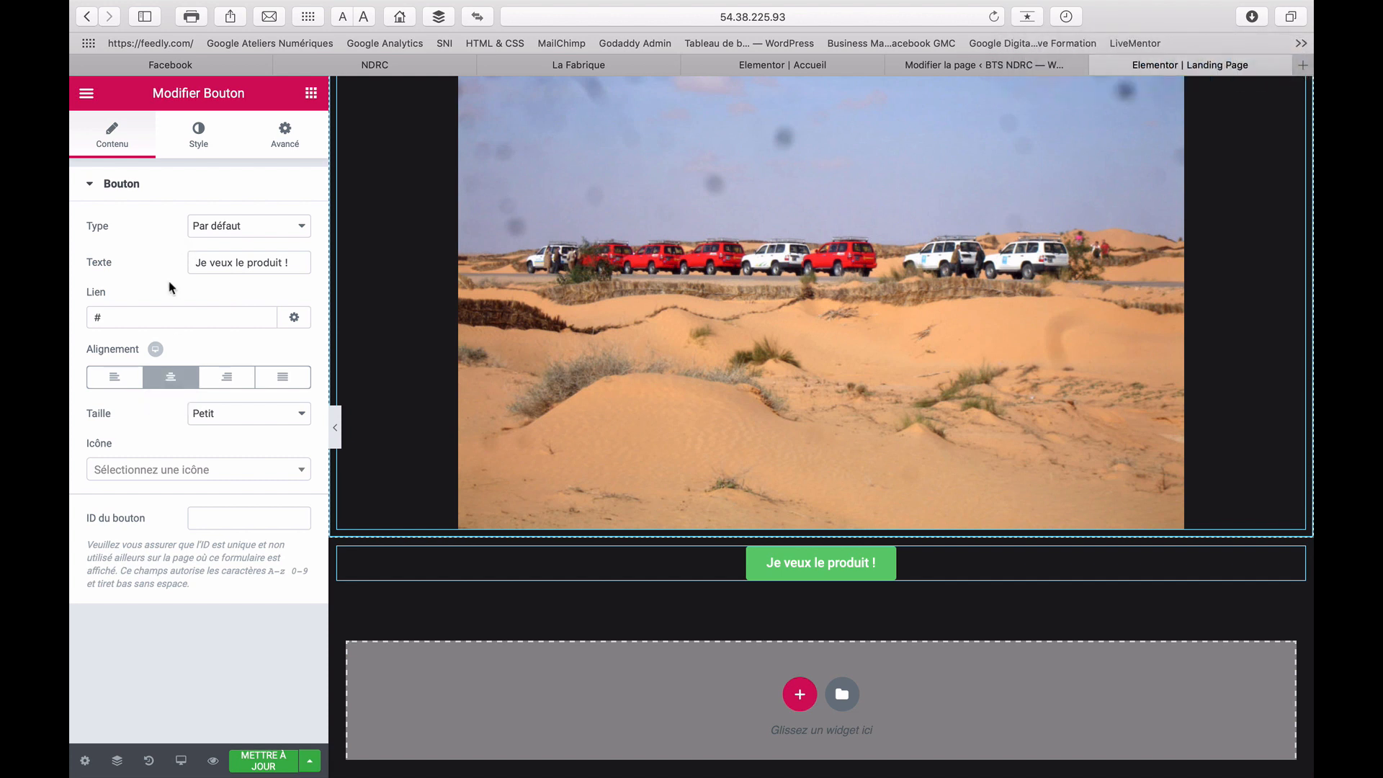
click(264, 765)
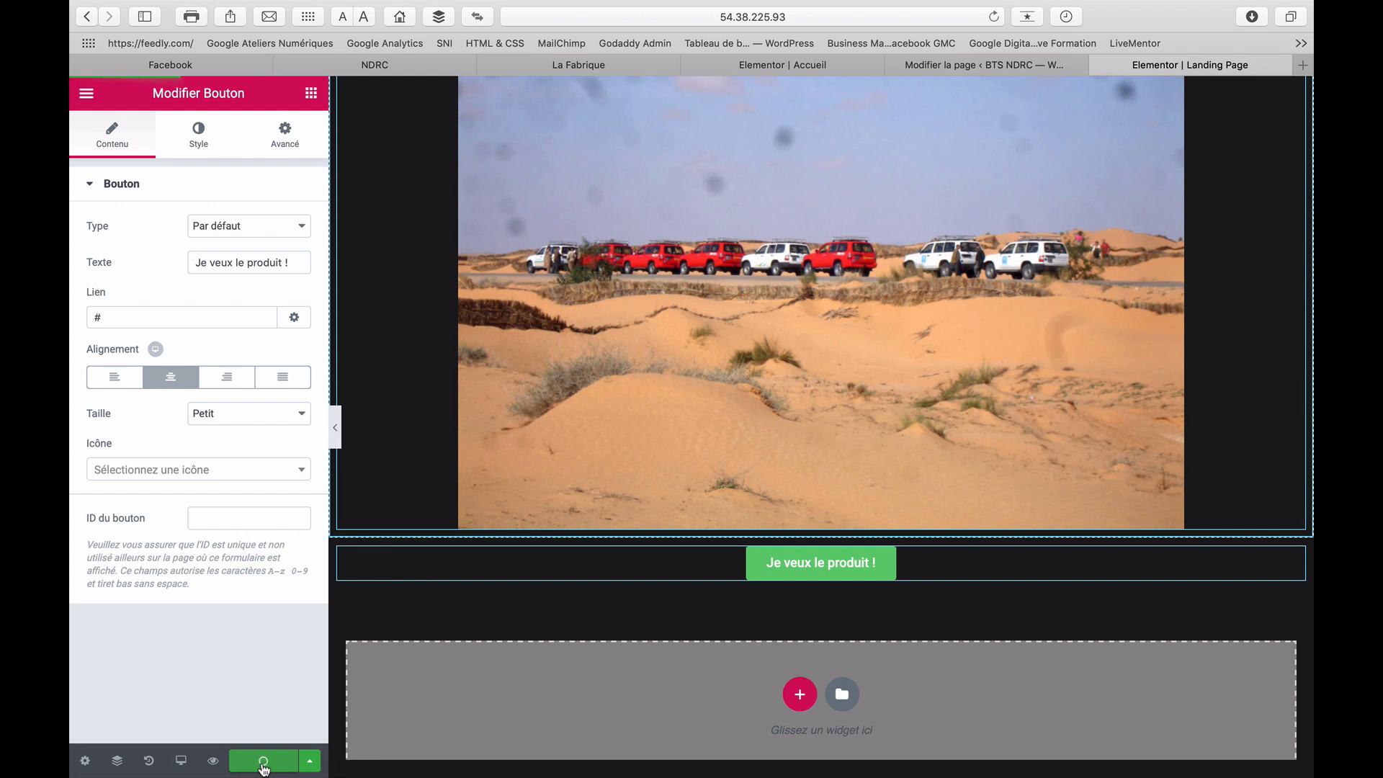
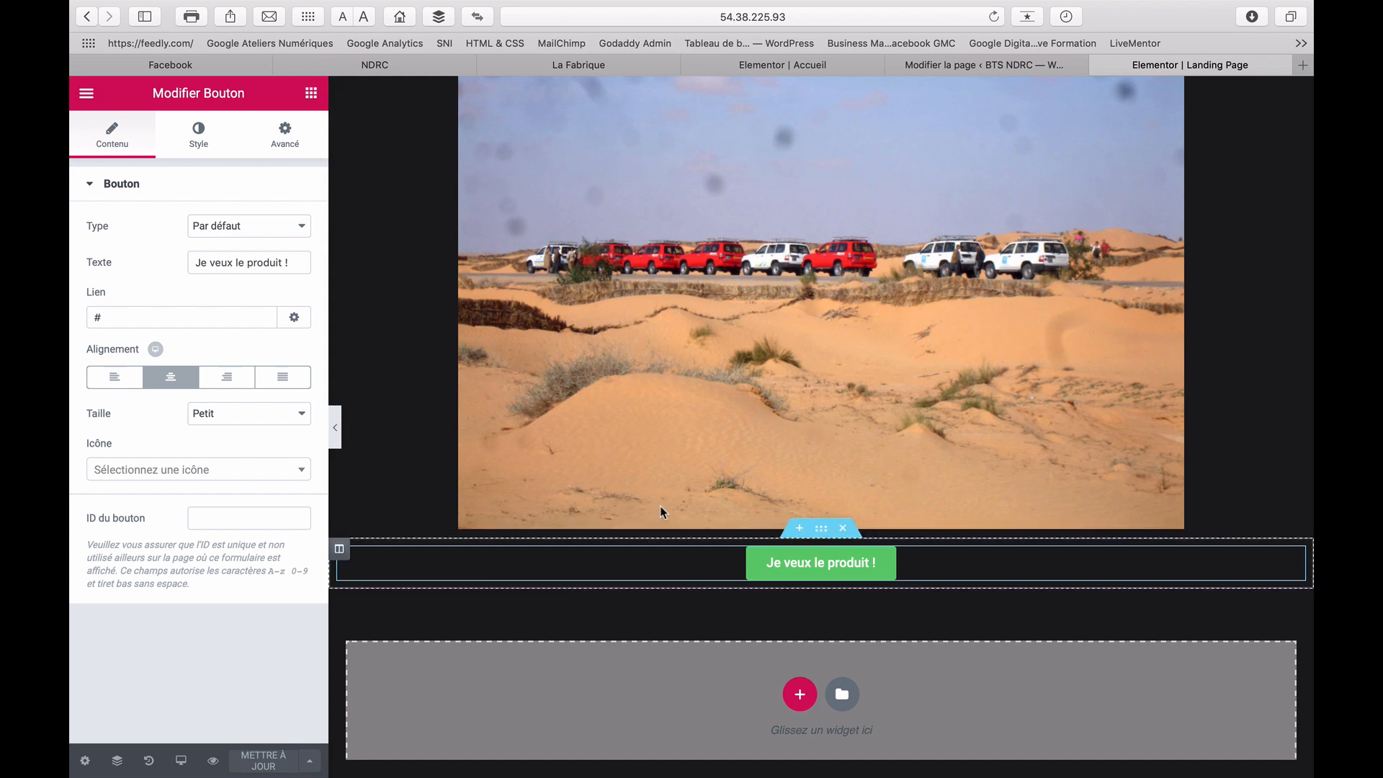
Add a second Button widget below the first and set its text to "Non merci une prochaine fois"
click(311, 95)
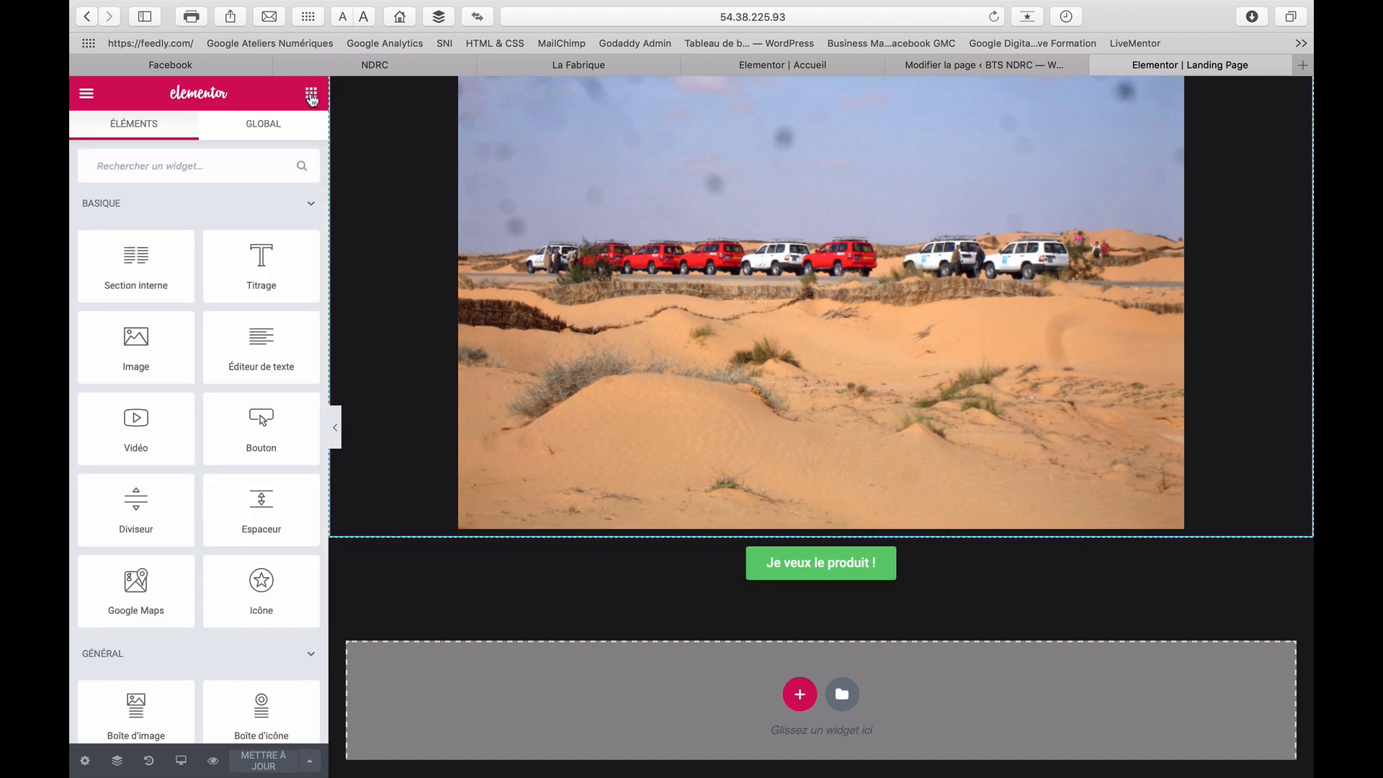
drag(263, 422, 798, 684)
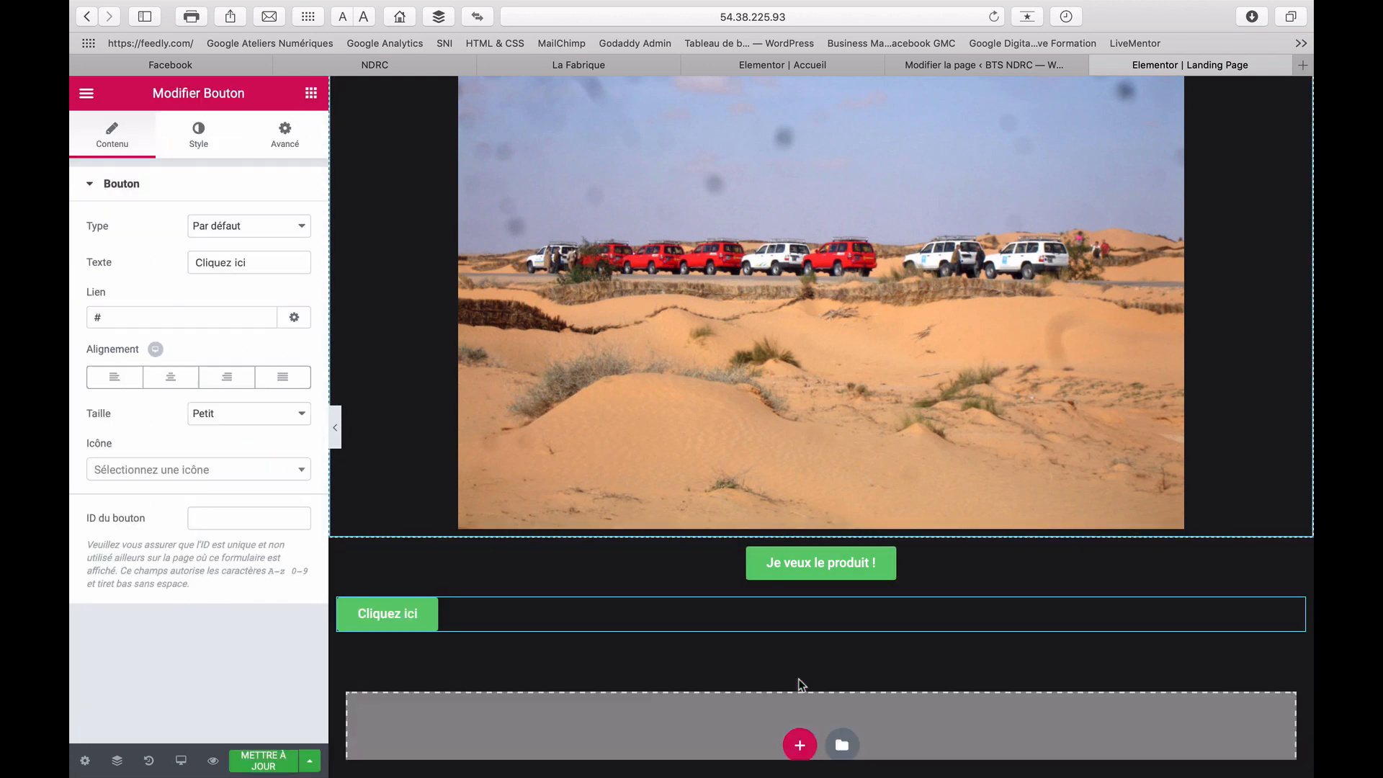
click(253, 262)
drag(254, 263, 195, 252)
text(No)
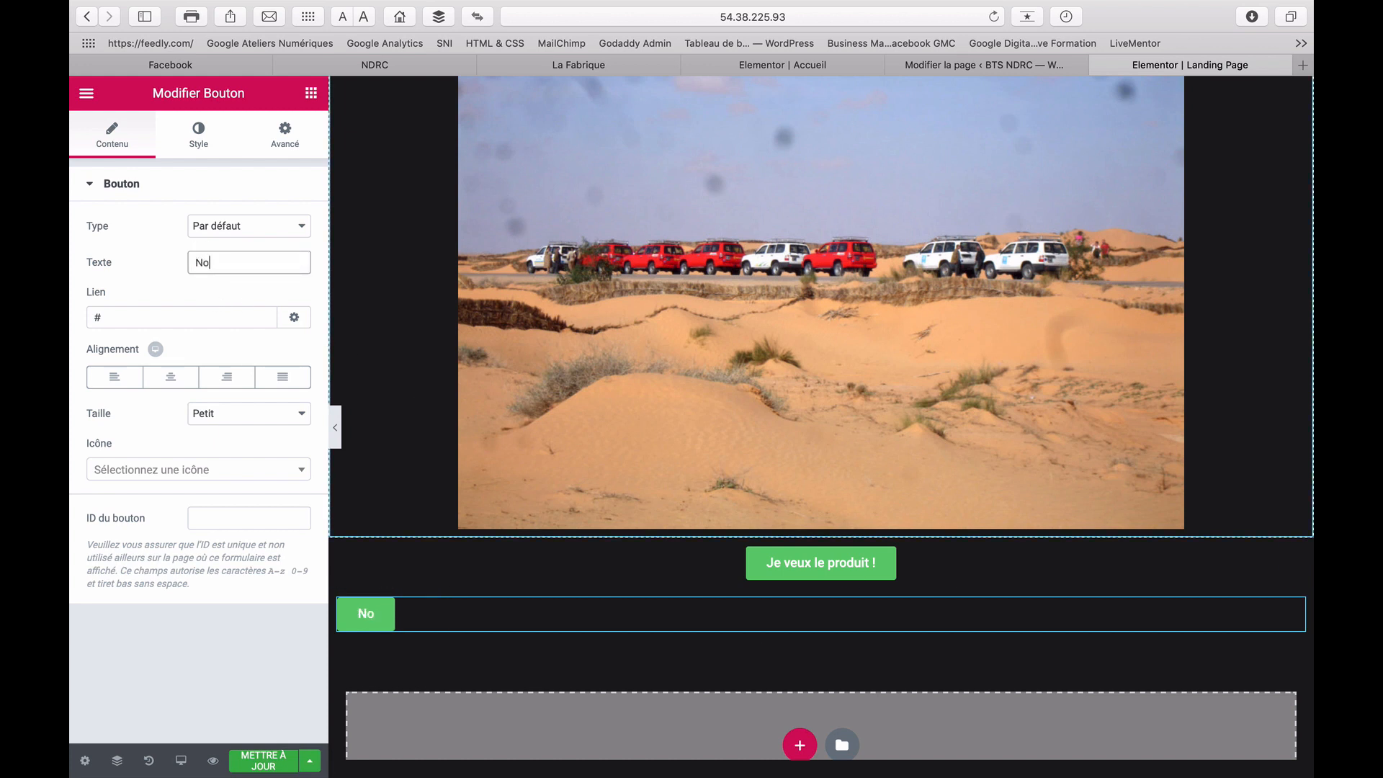
text(n merci un)
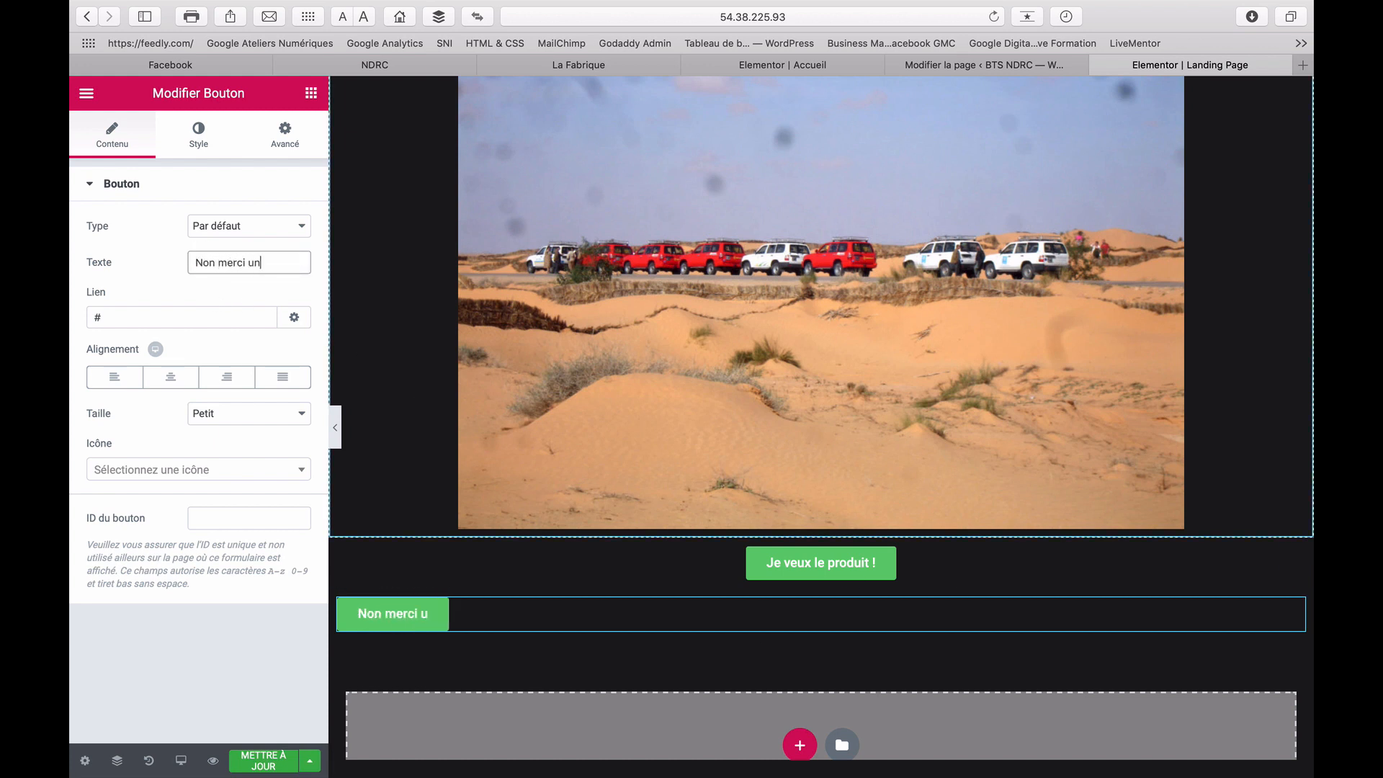
text(e prochaine fois)
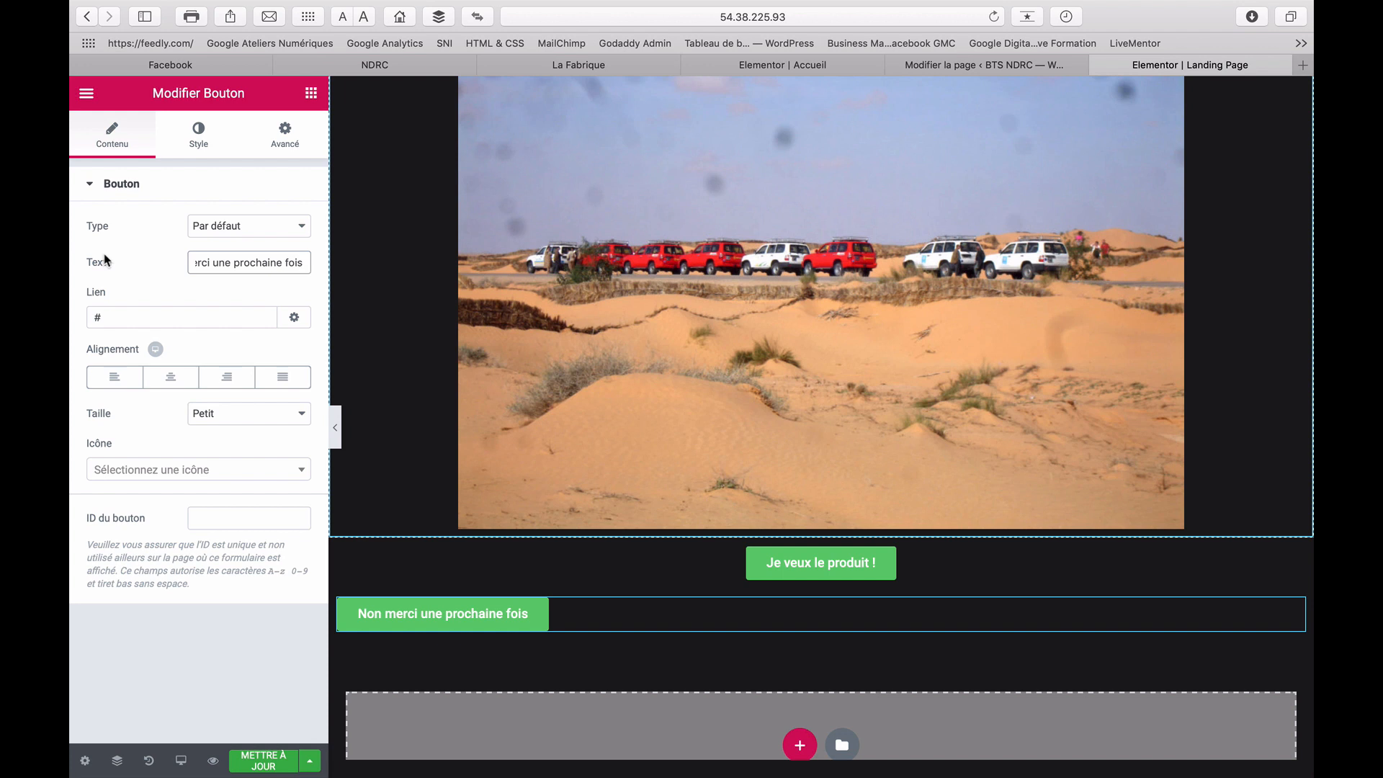
Set the second button's text colour to blue (#4054b2) and update the page
click(200, 150)
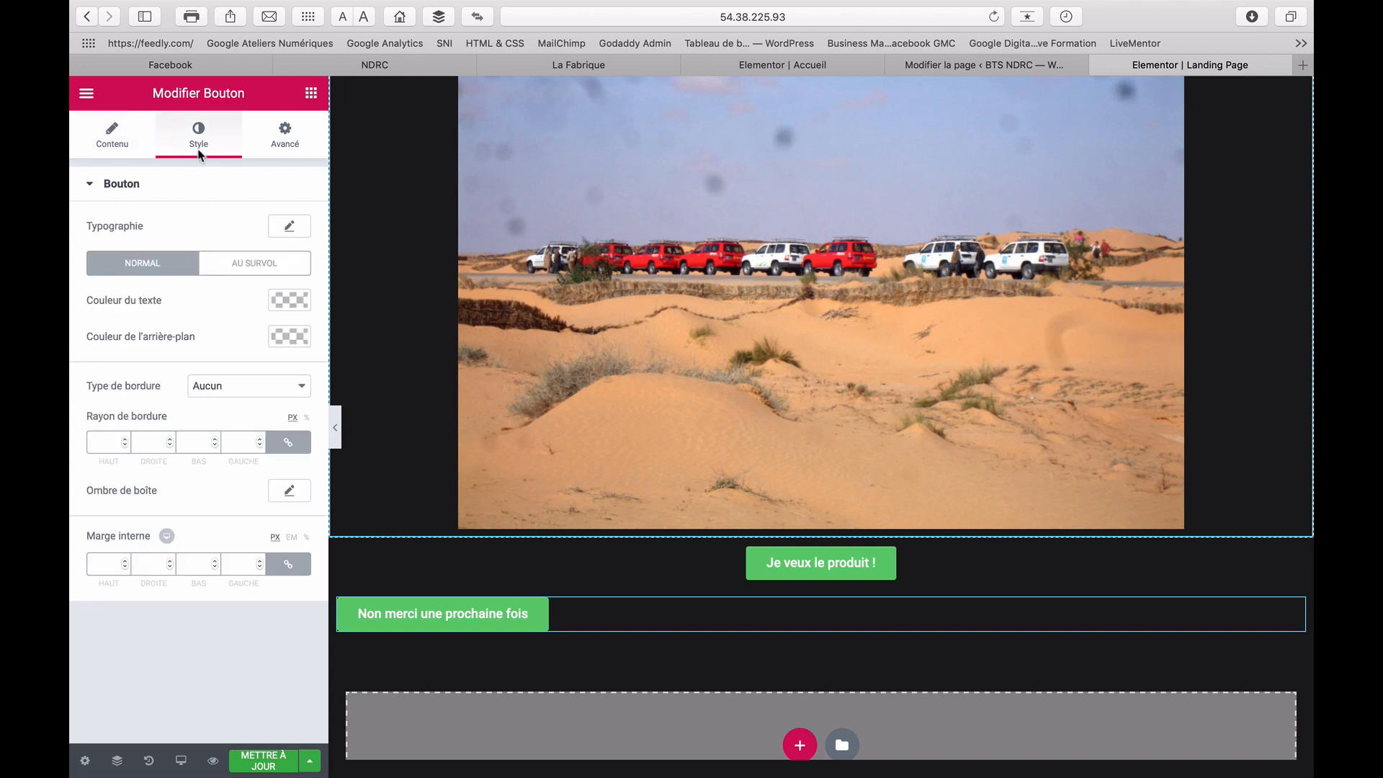
click(292, 301)
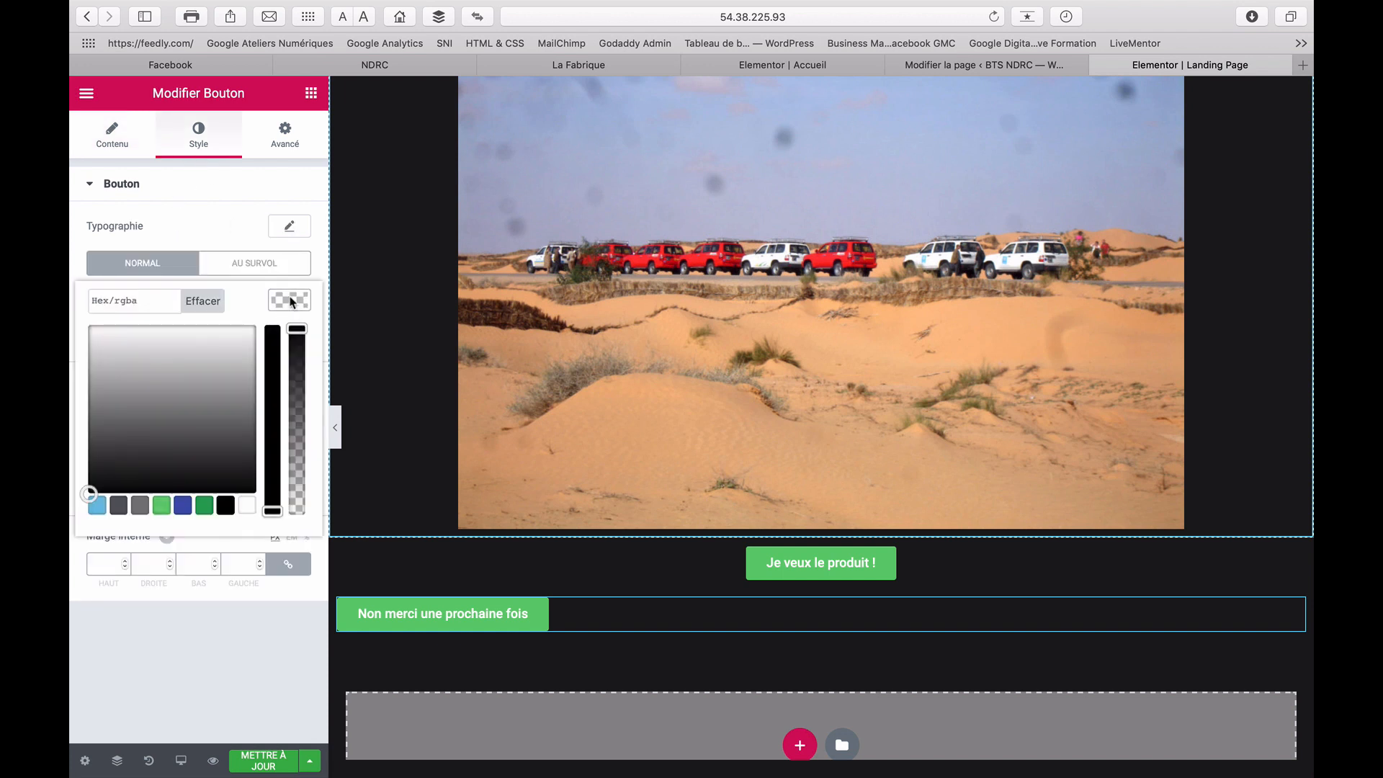
click(184, 506)
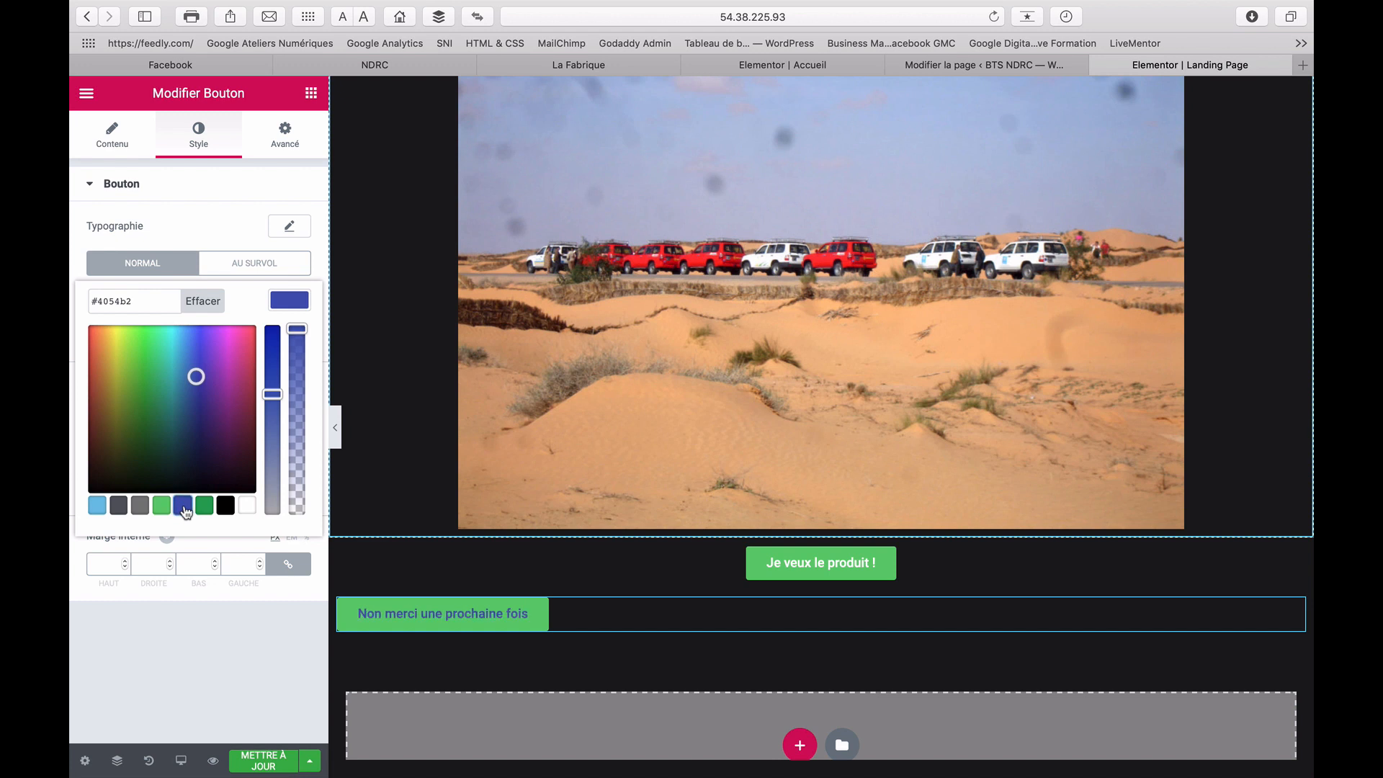
click(113, 137)
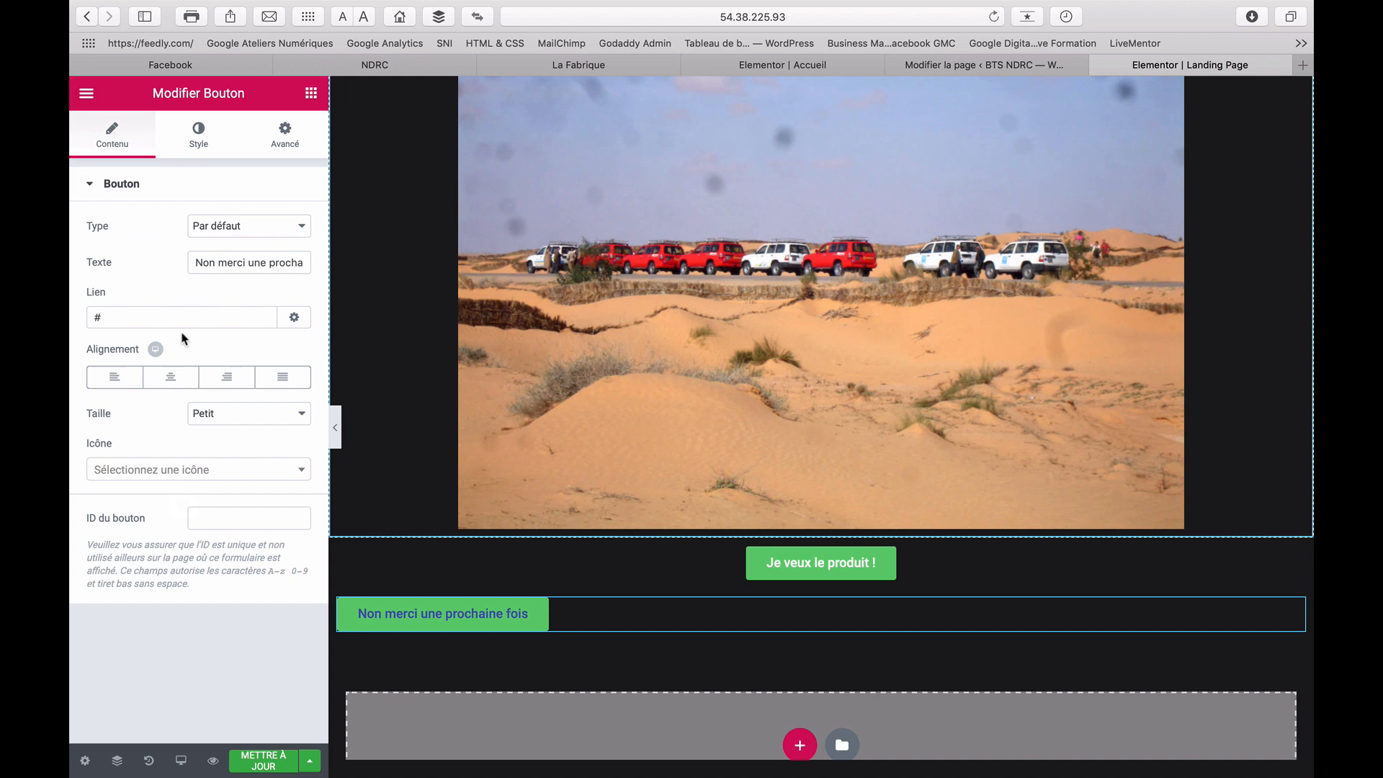
click(270, 757)
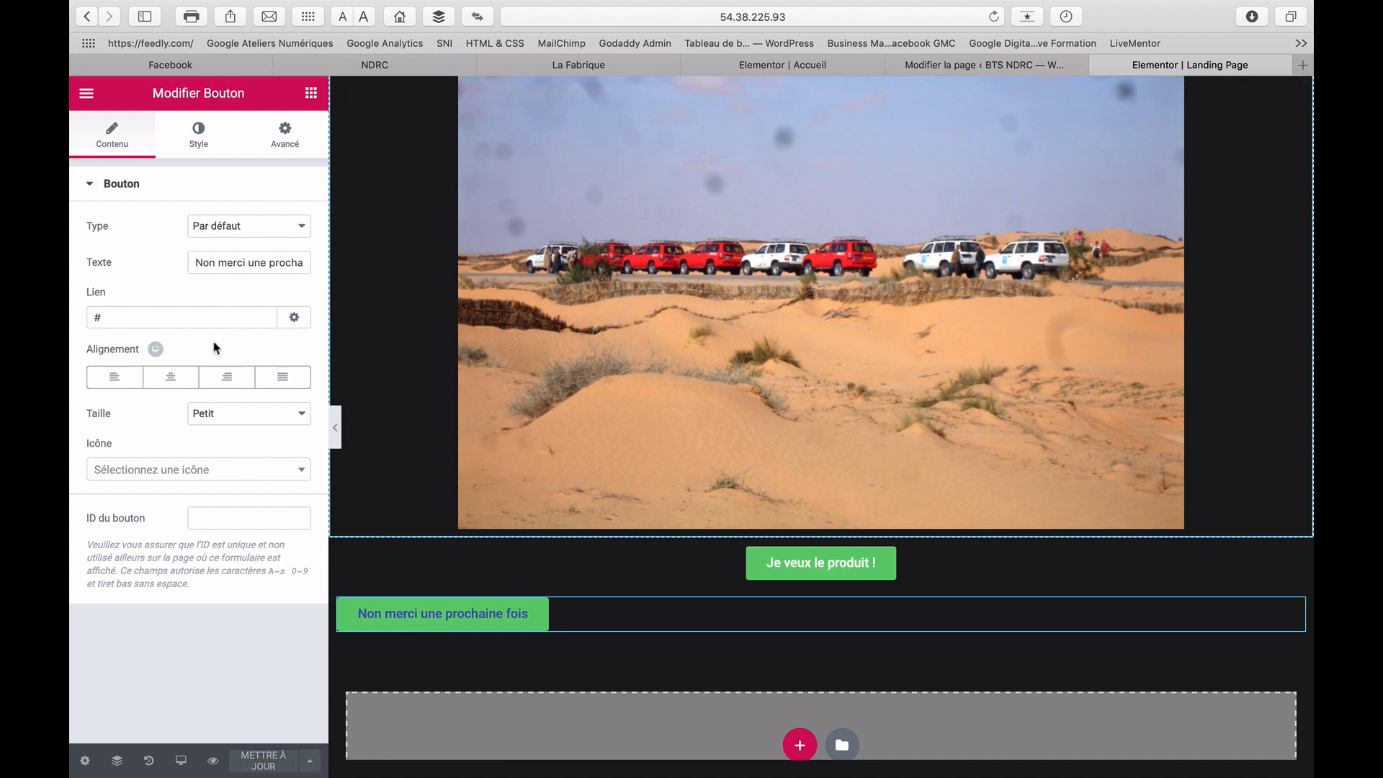
Open the BTS NDRC site's home page from the other WordPress browser tab and copy its address for the second button's link
click(165, 318)
click(948, 65)
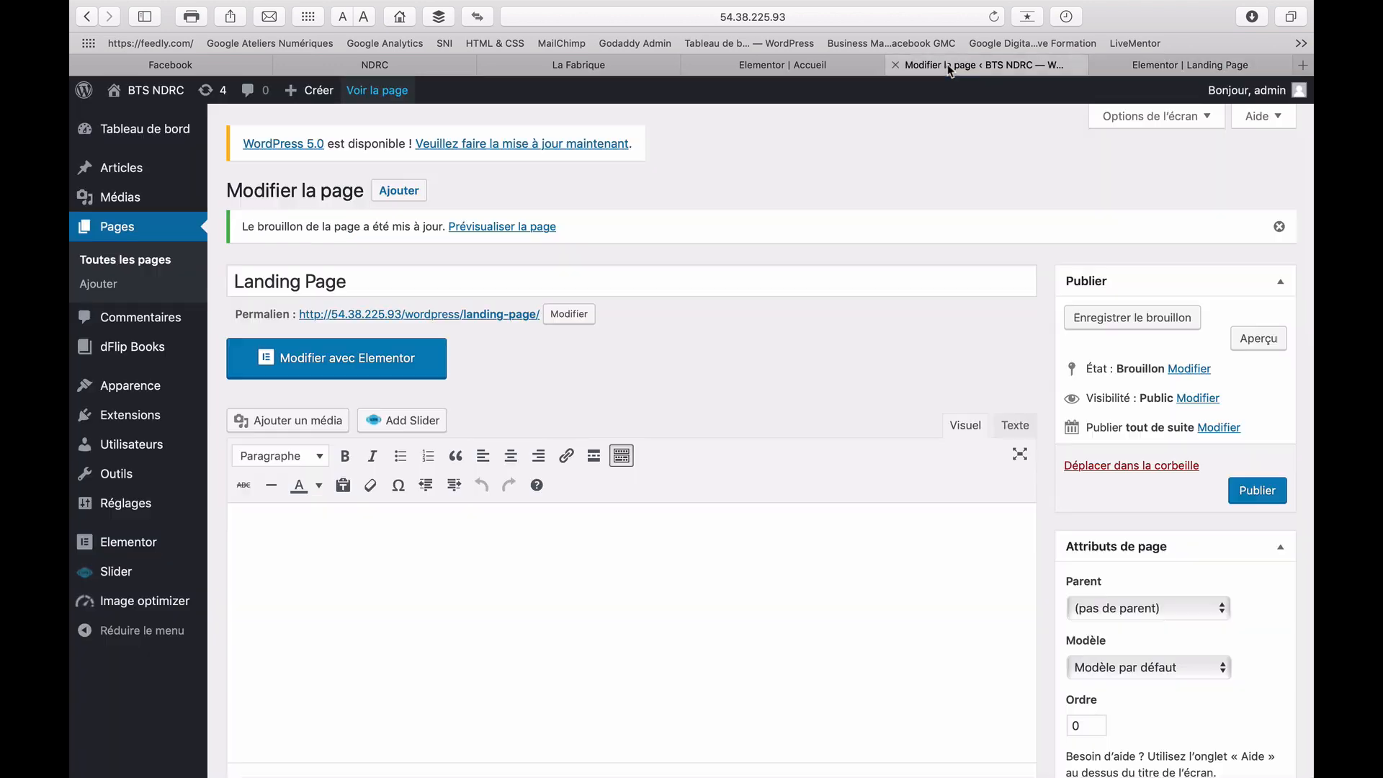
mouse_move(141, 93)
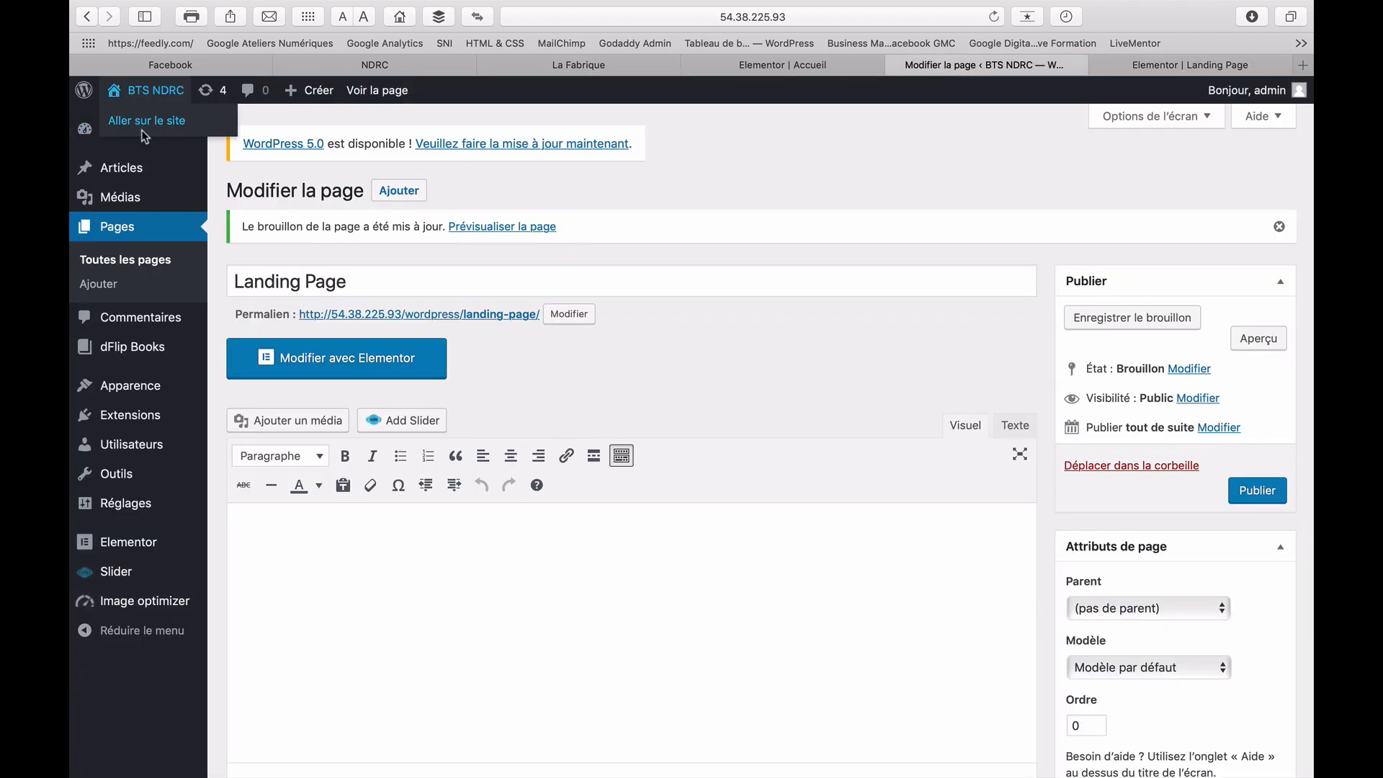
click(144, 123)
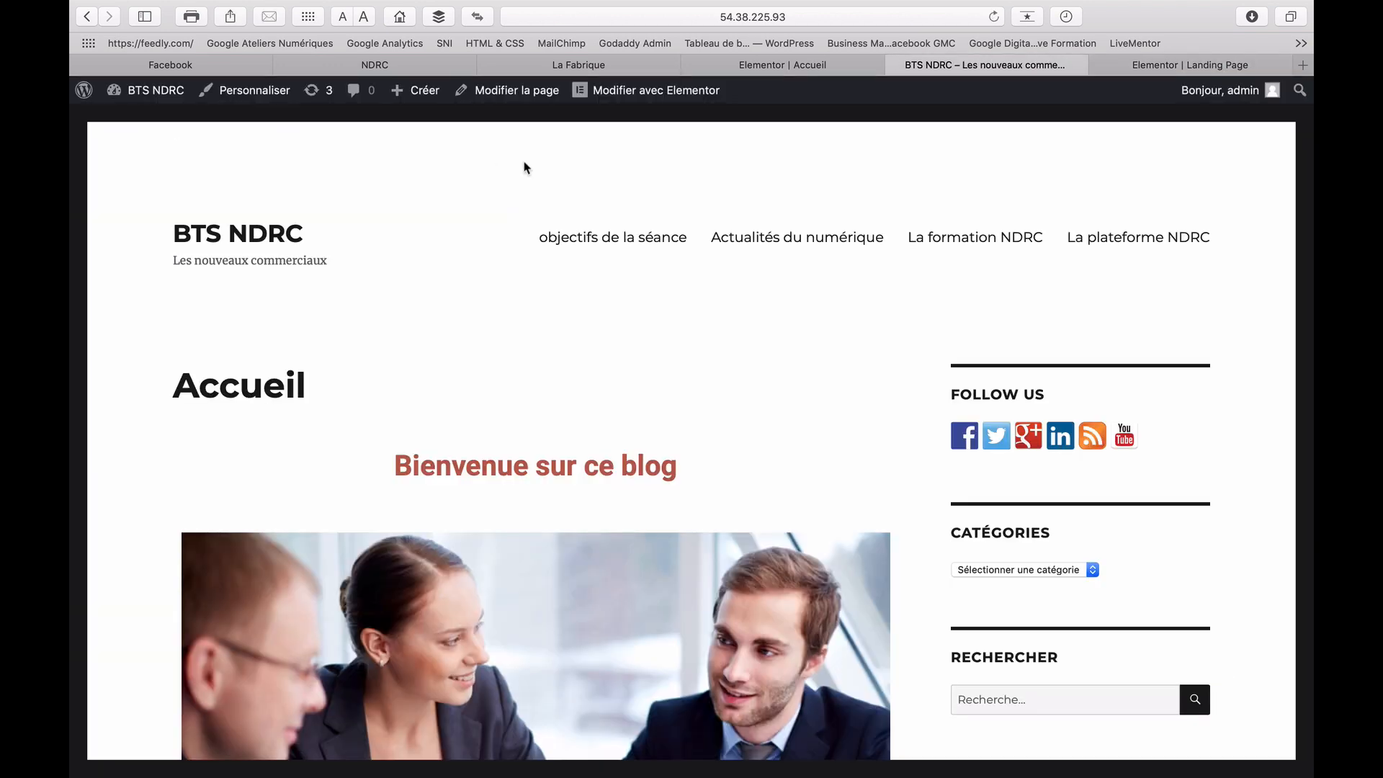
click(633, 18)
key(super+c)
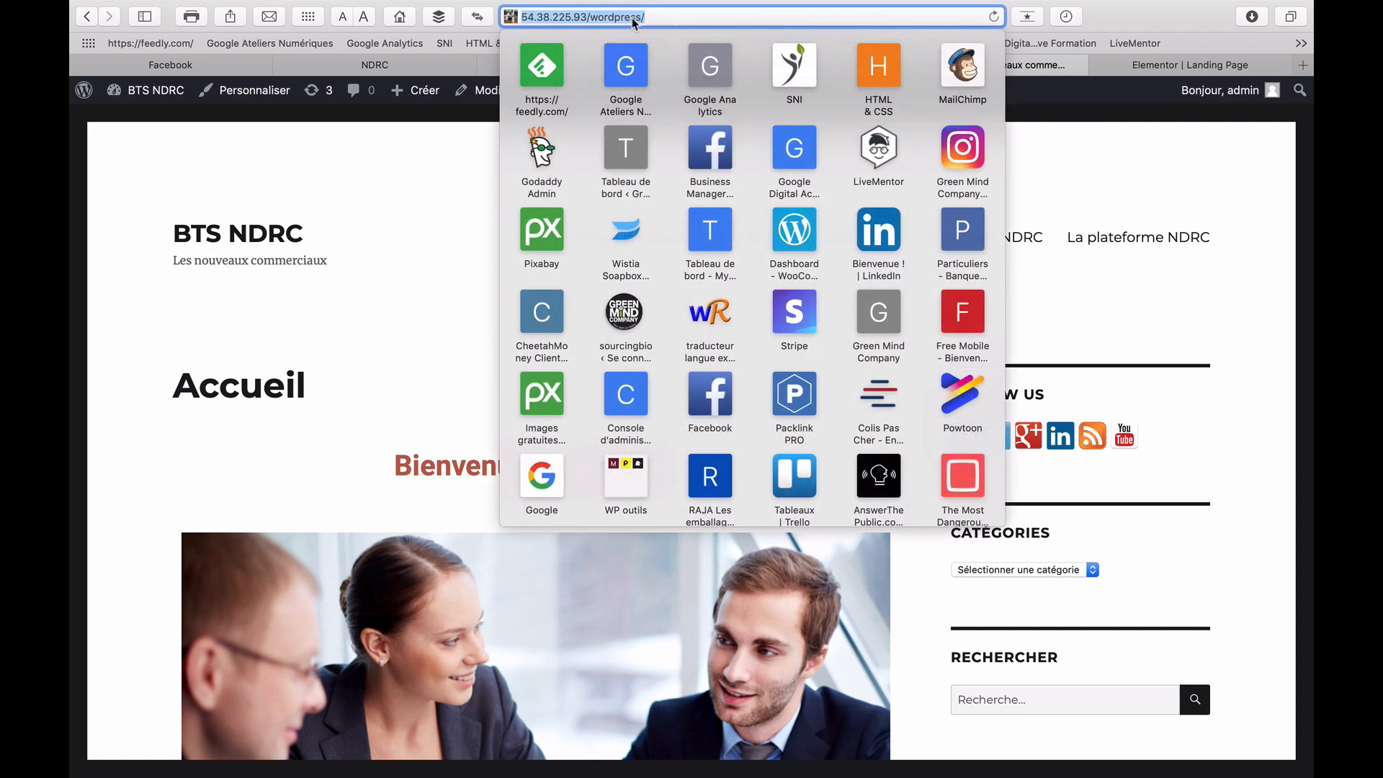
click(446, 173)
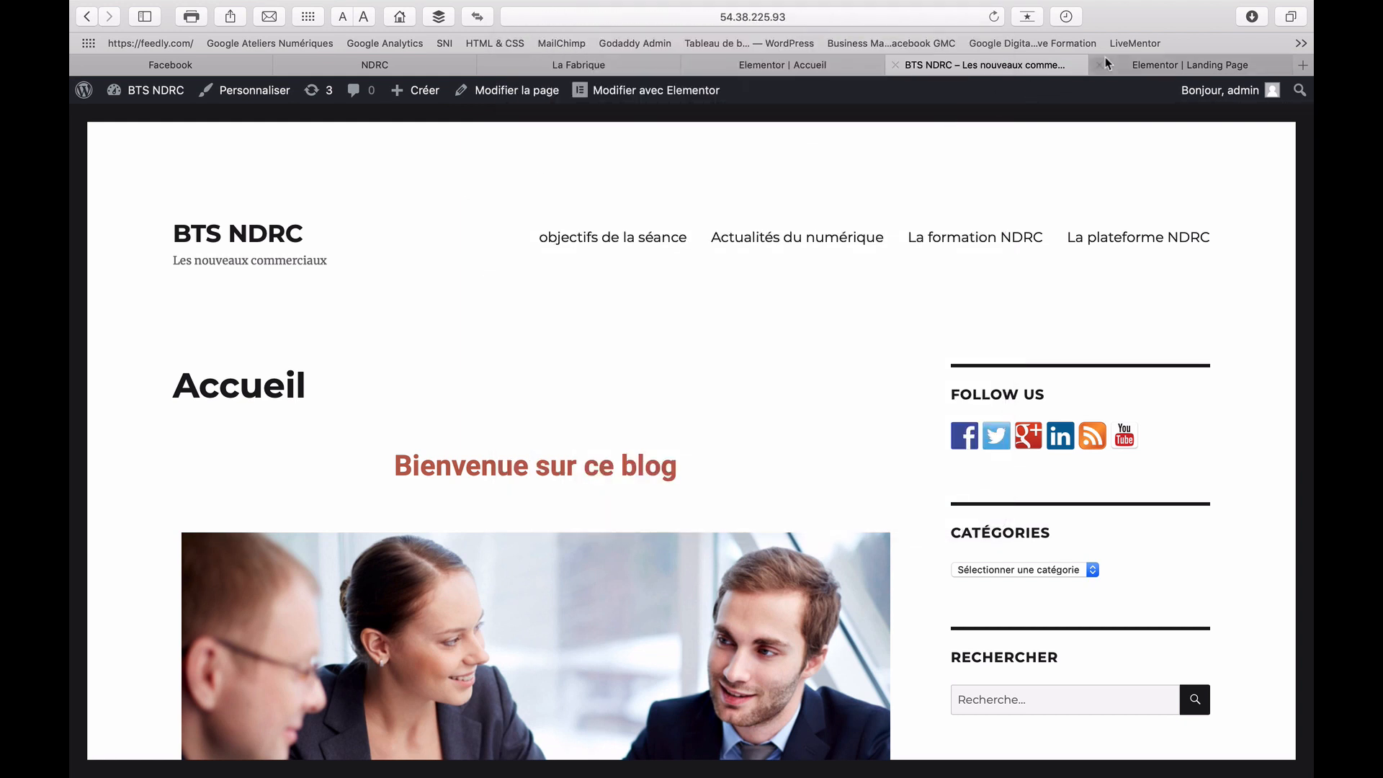
click(1134, 63)
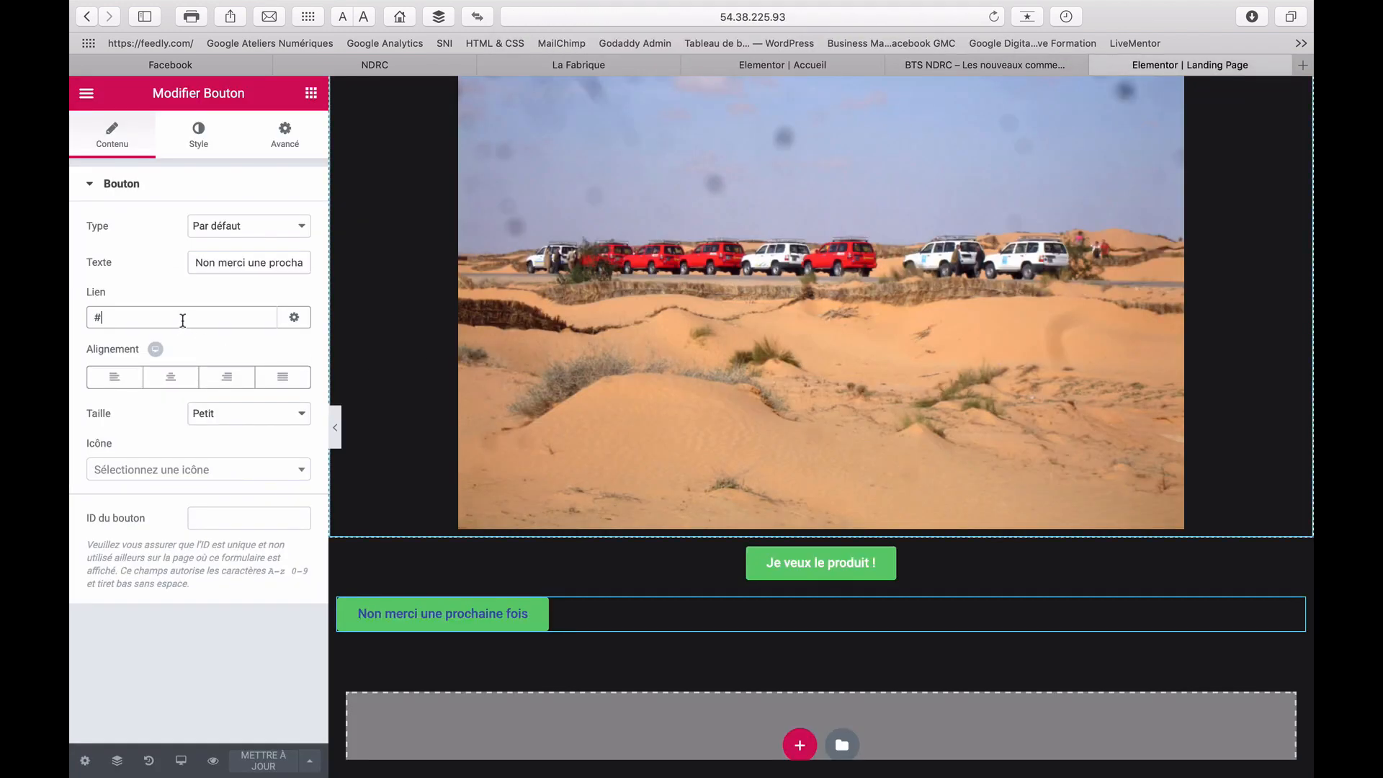
key(super+v)
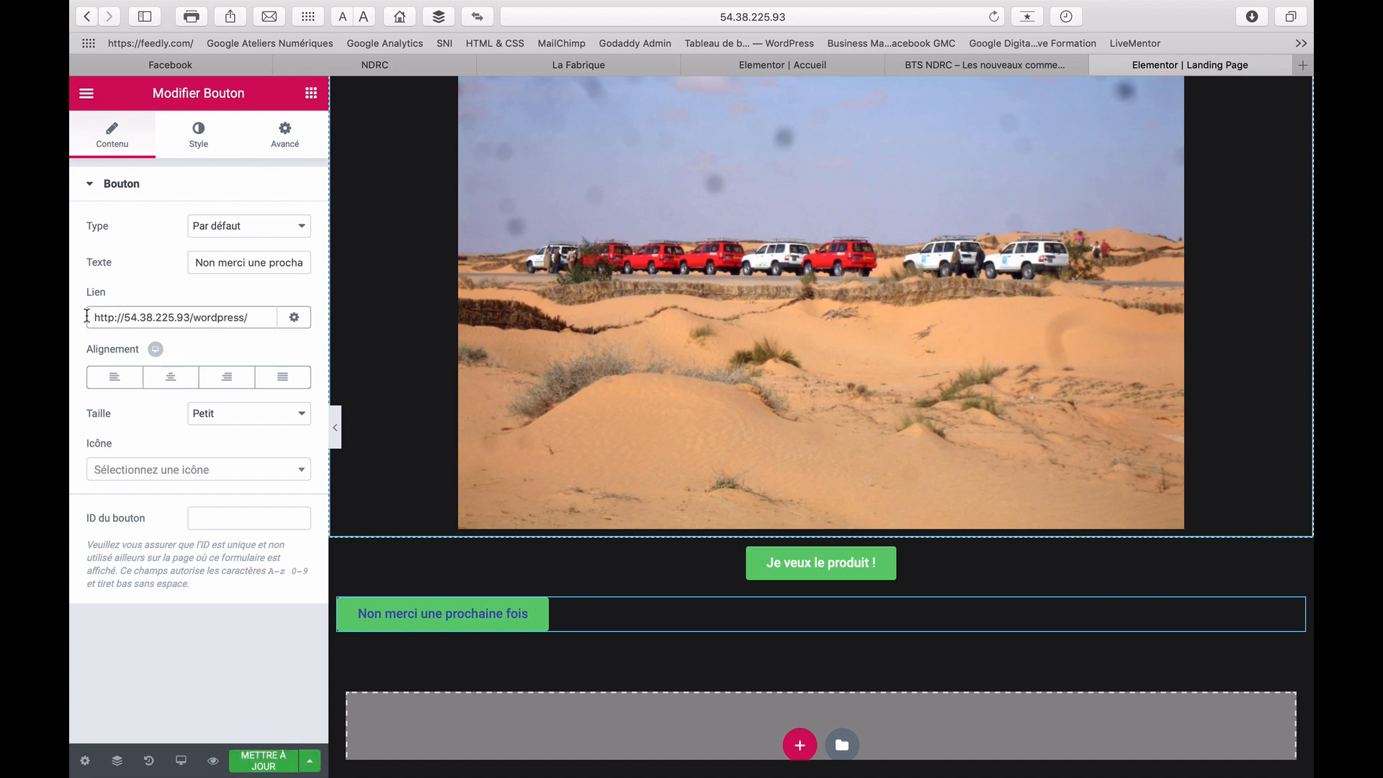
click(270, 765)
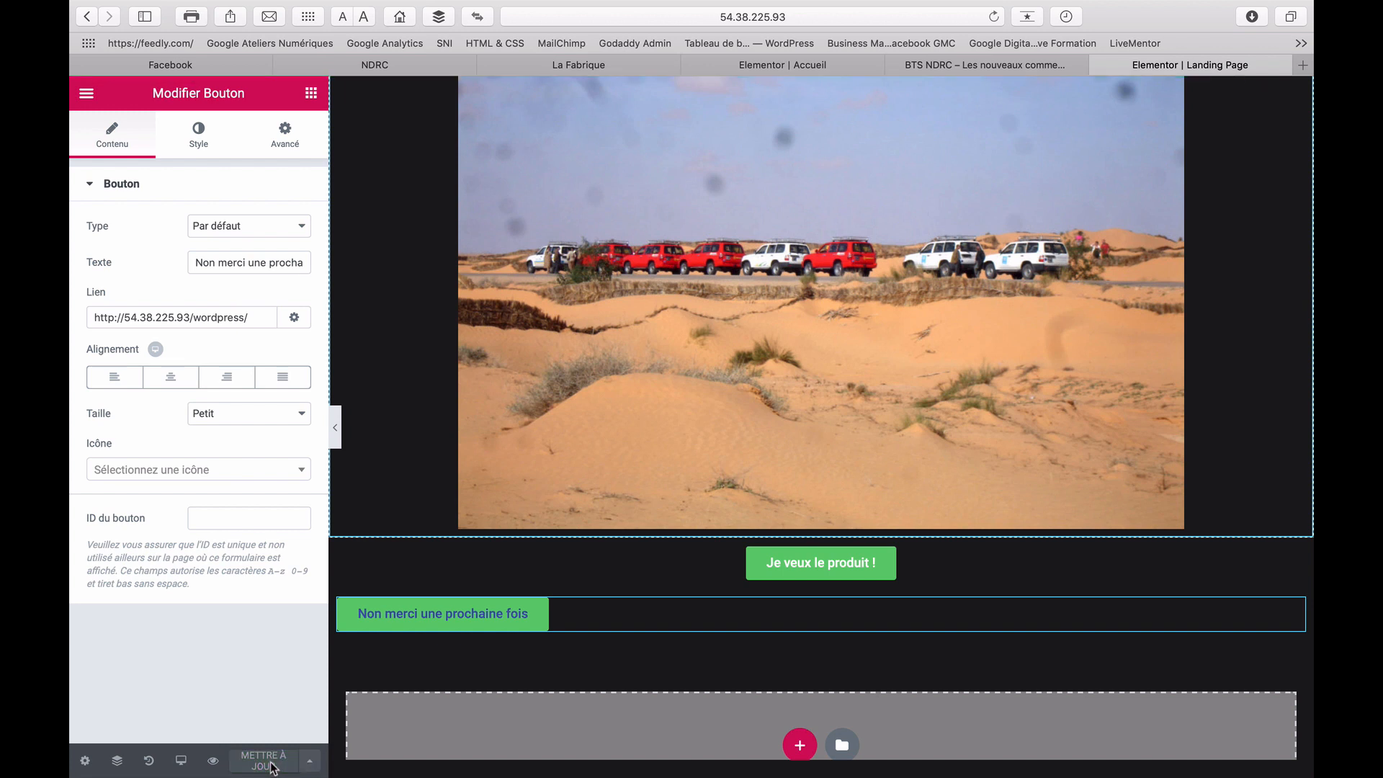
Leave the Elementor editor, view the published Landing Page and test the "Non merci une prochaine fois" button's link
click(87, 95)
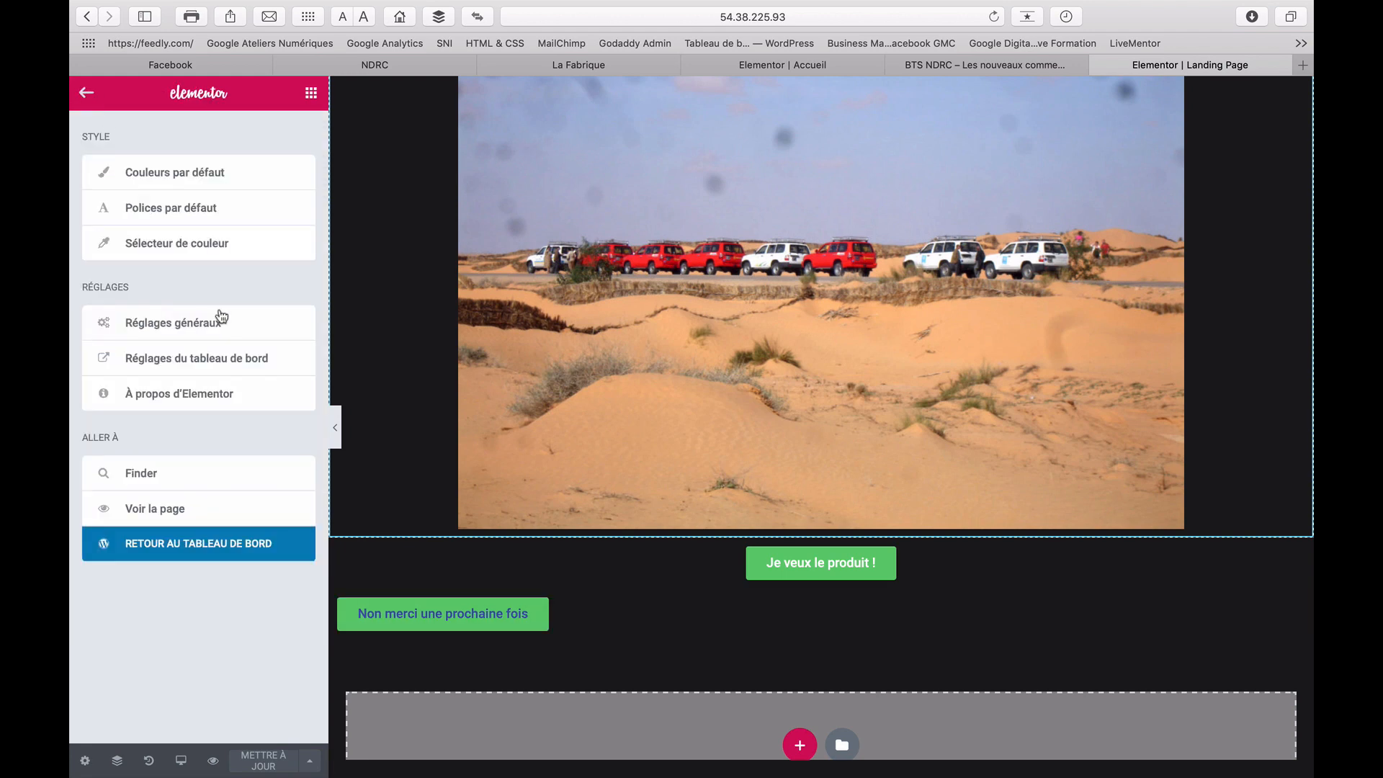
click(233, 542)
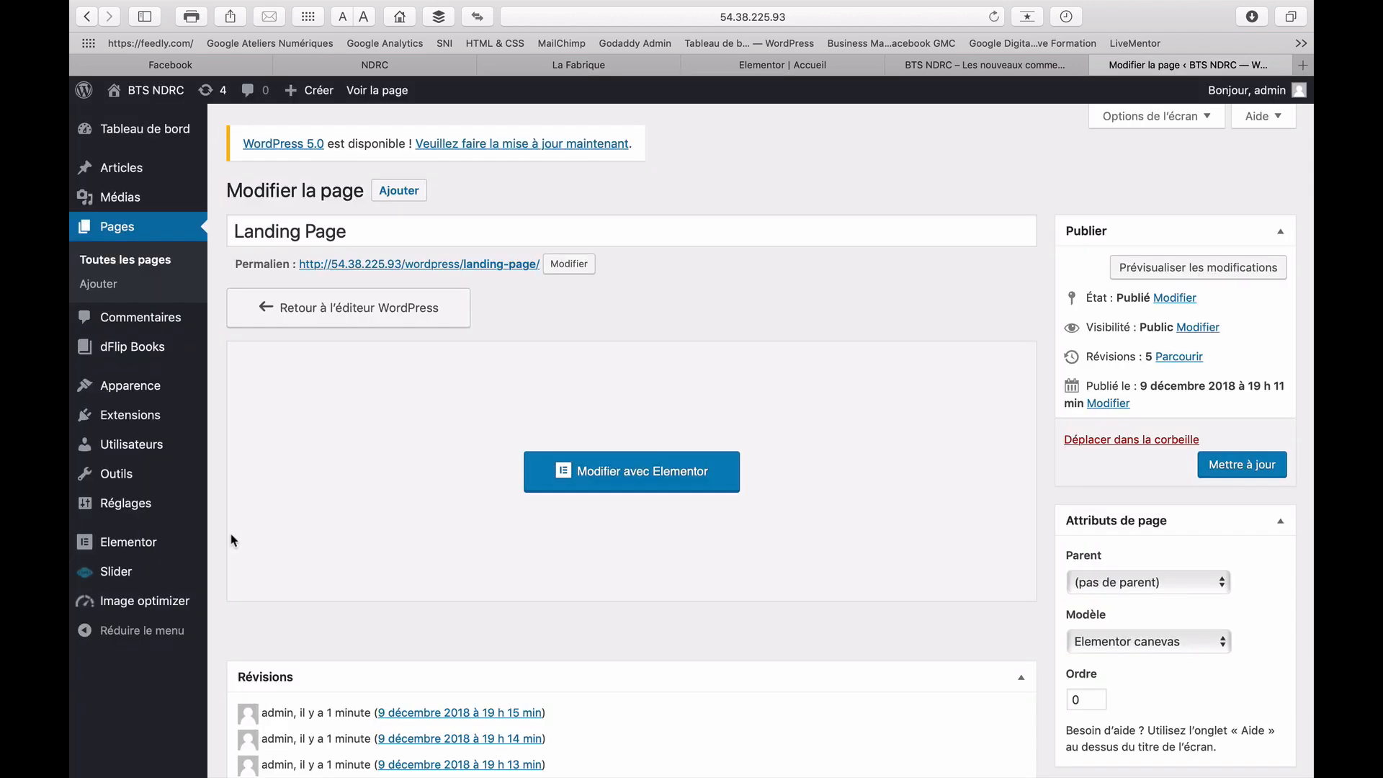
click(397, 100)
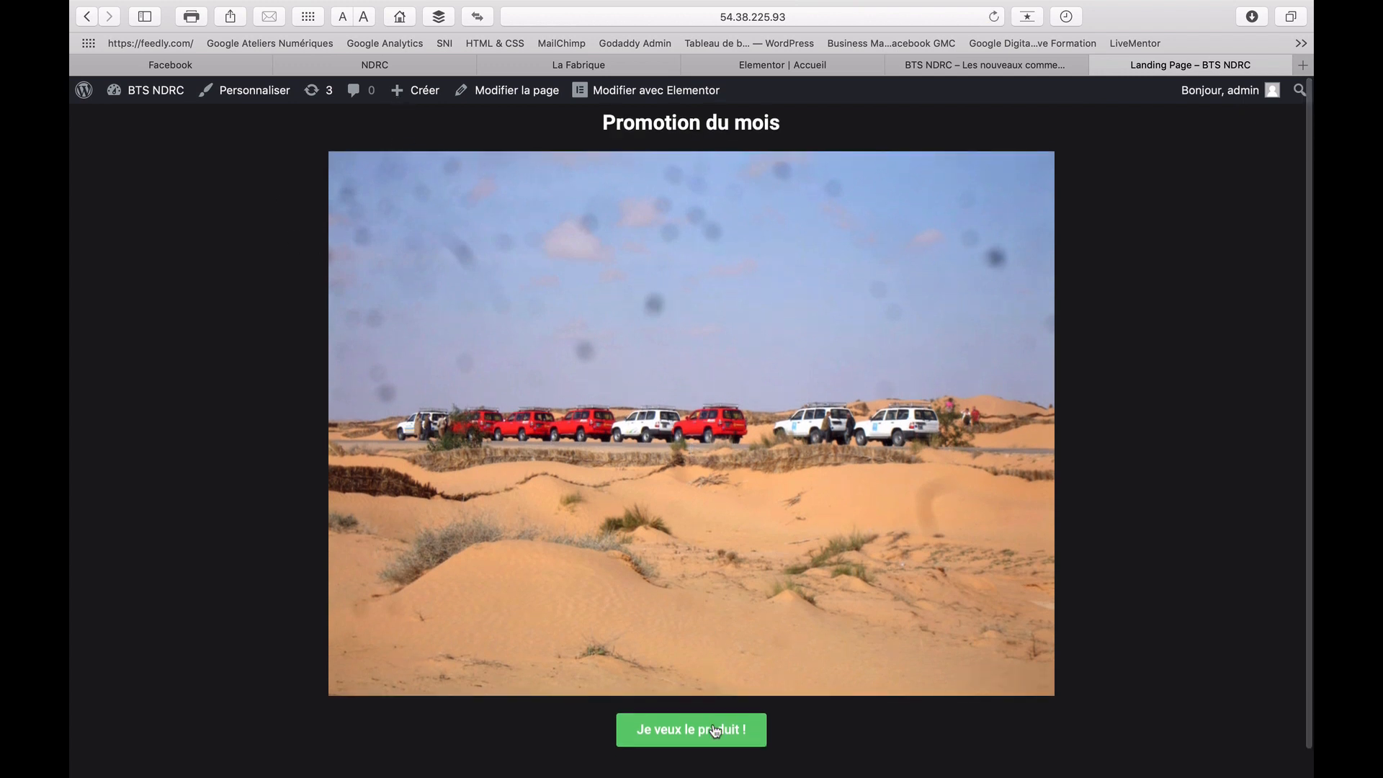
scroll(709, 691, down, 1)
scroll(710, 713, up, 1)
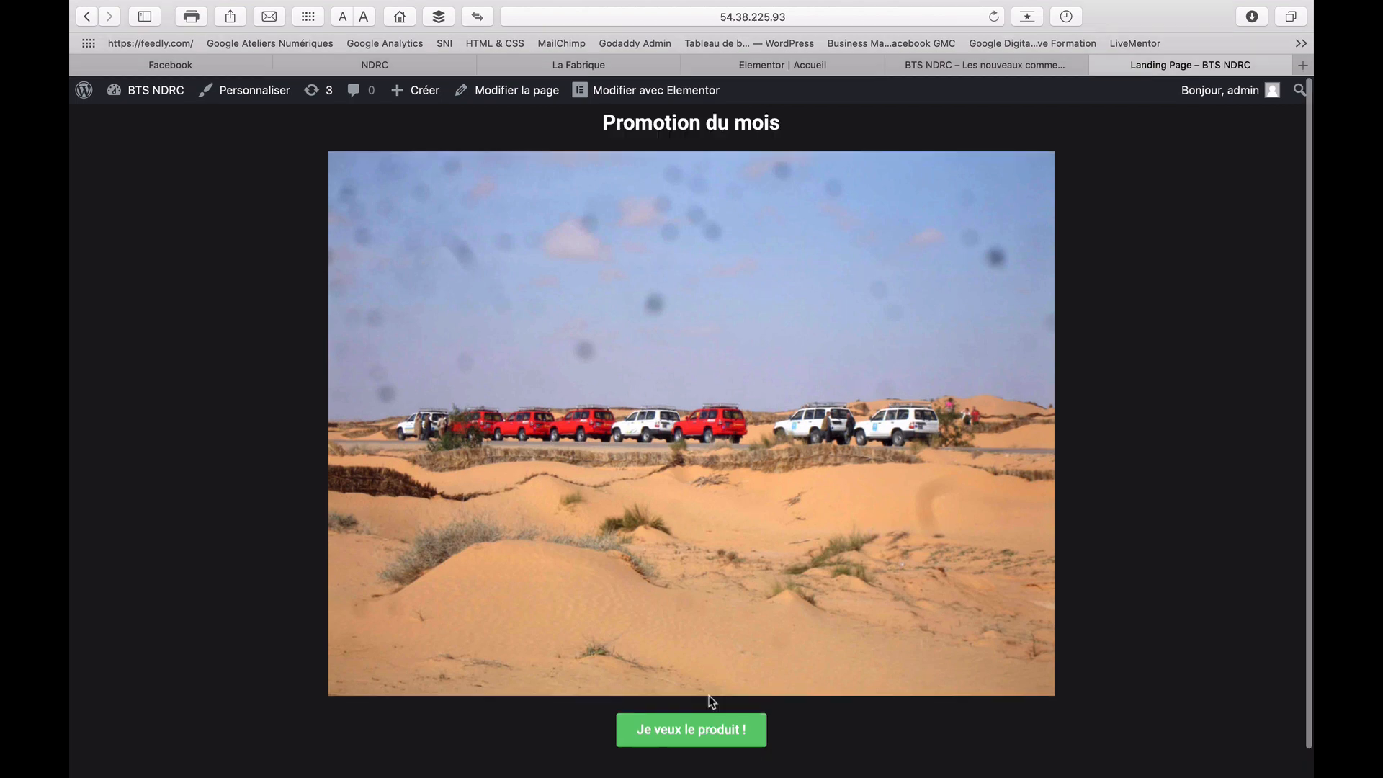
scroll(712, 700, down, 1)
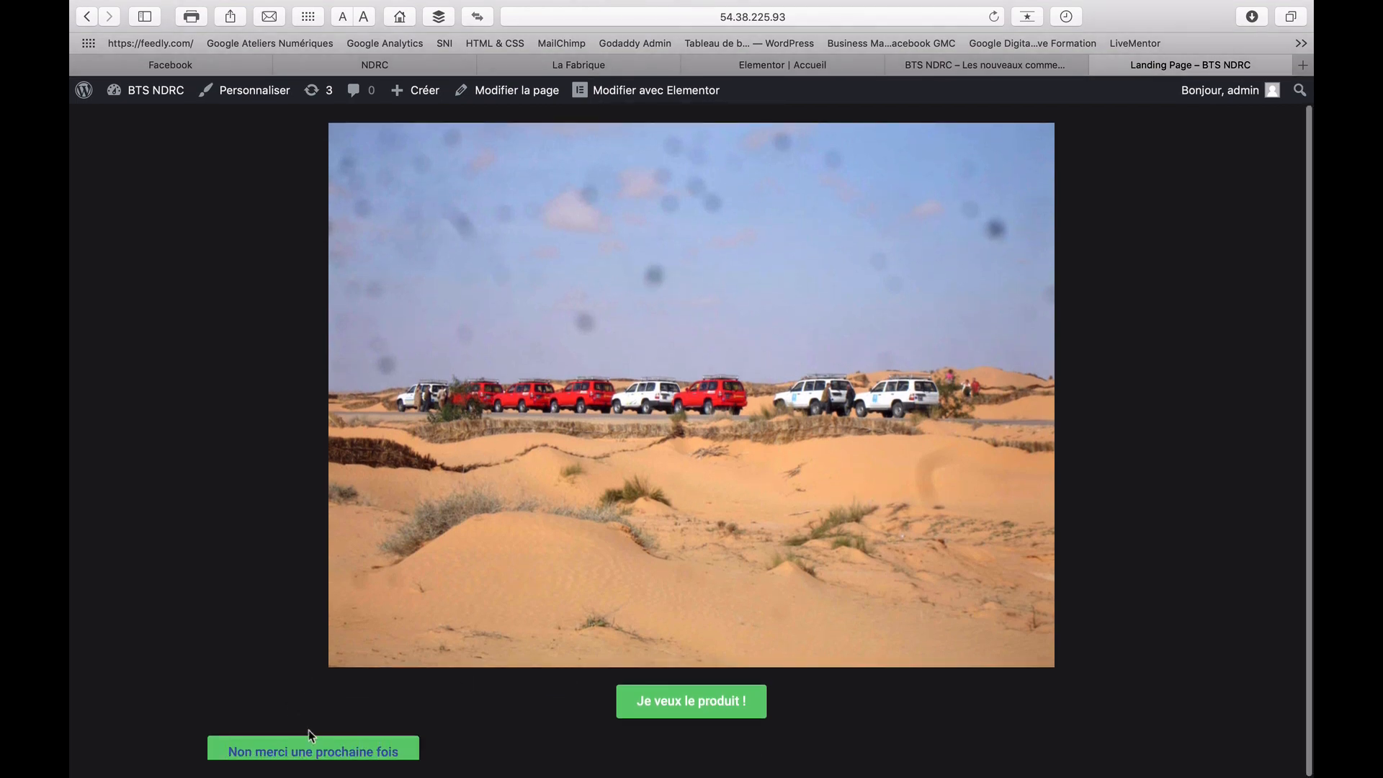
click(322, 751)
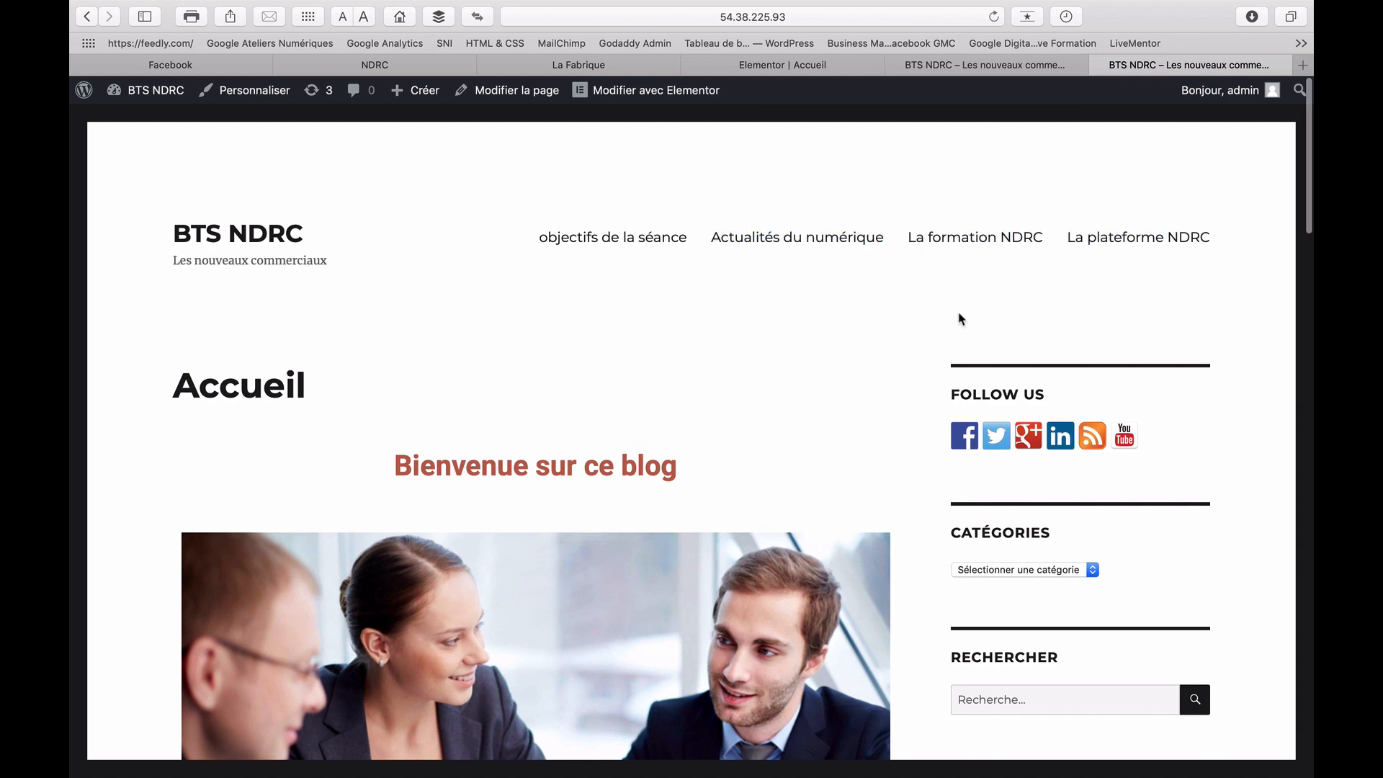
Check the site's navigation by visiting "objectifs de la séance", "Actualités du numérique" and "La formation NDRC", and look through the last page
click(651, 239)
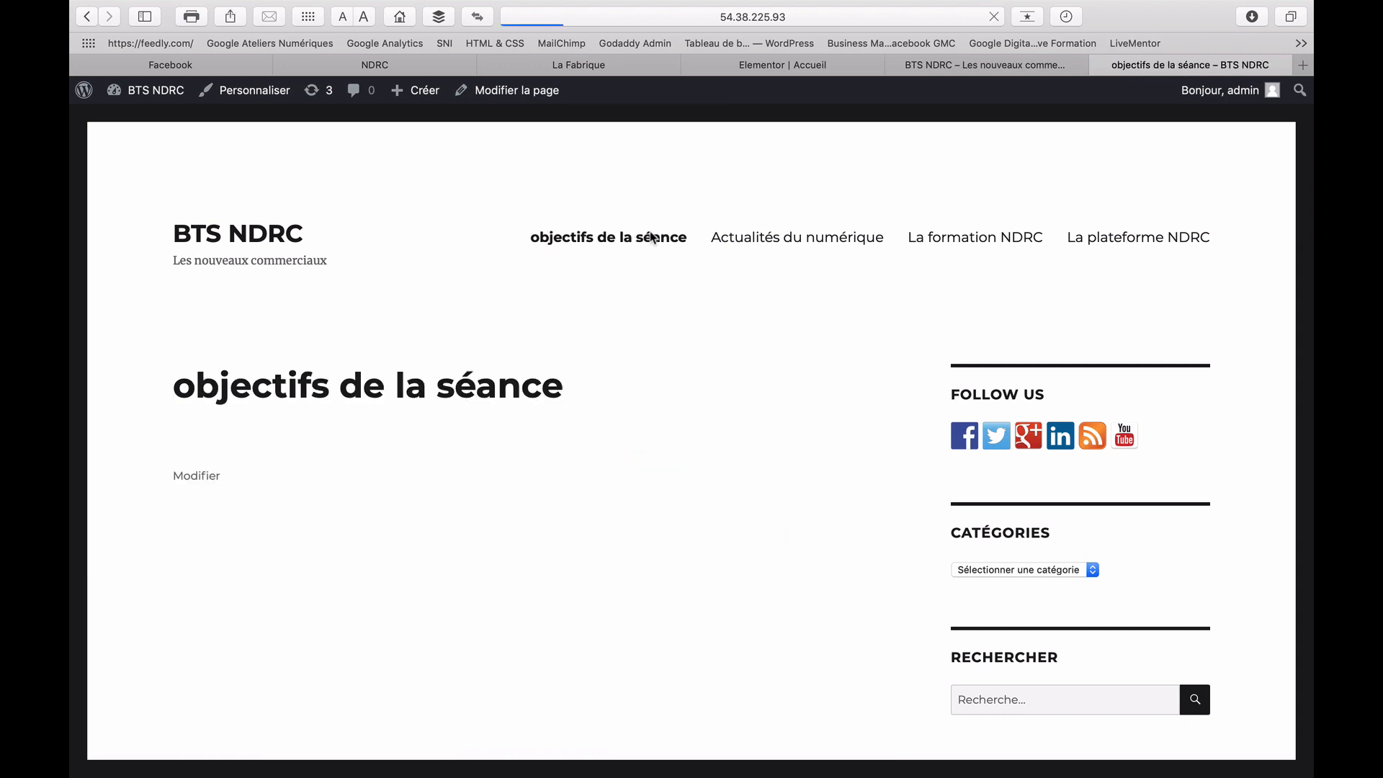
click(784, 237)
click(939, 244)
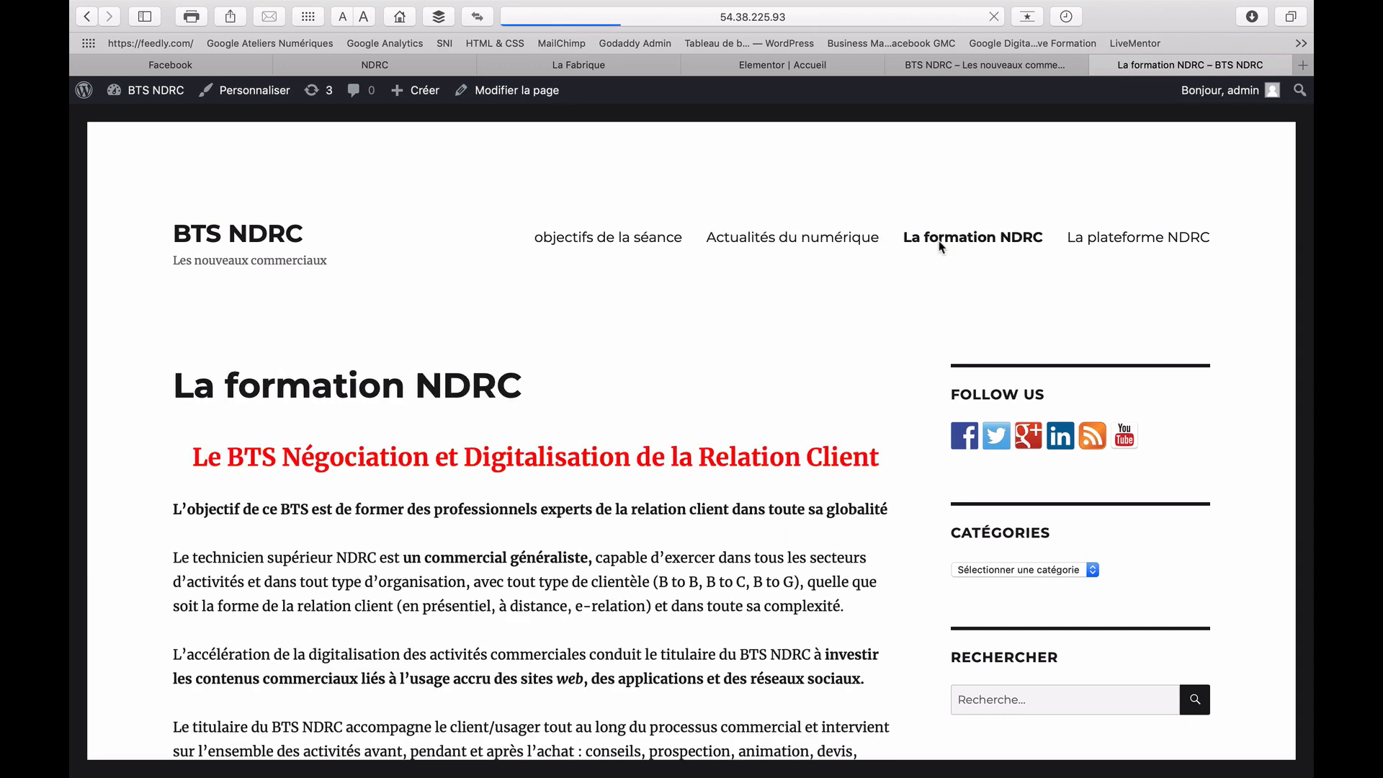
scroll(864, 324, down, 3)
scroll(793, 375, up, 3)
Return to the dashboard, open Landing Page from the list of pages and view its published version
mouse_move(145, 96)
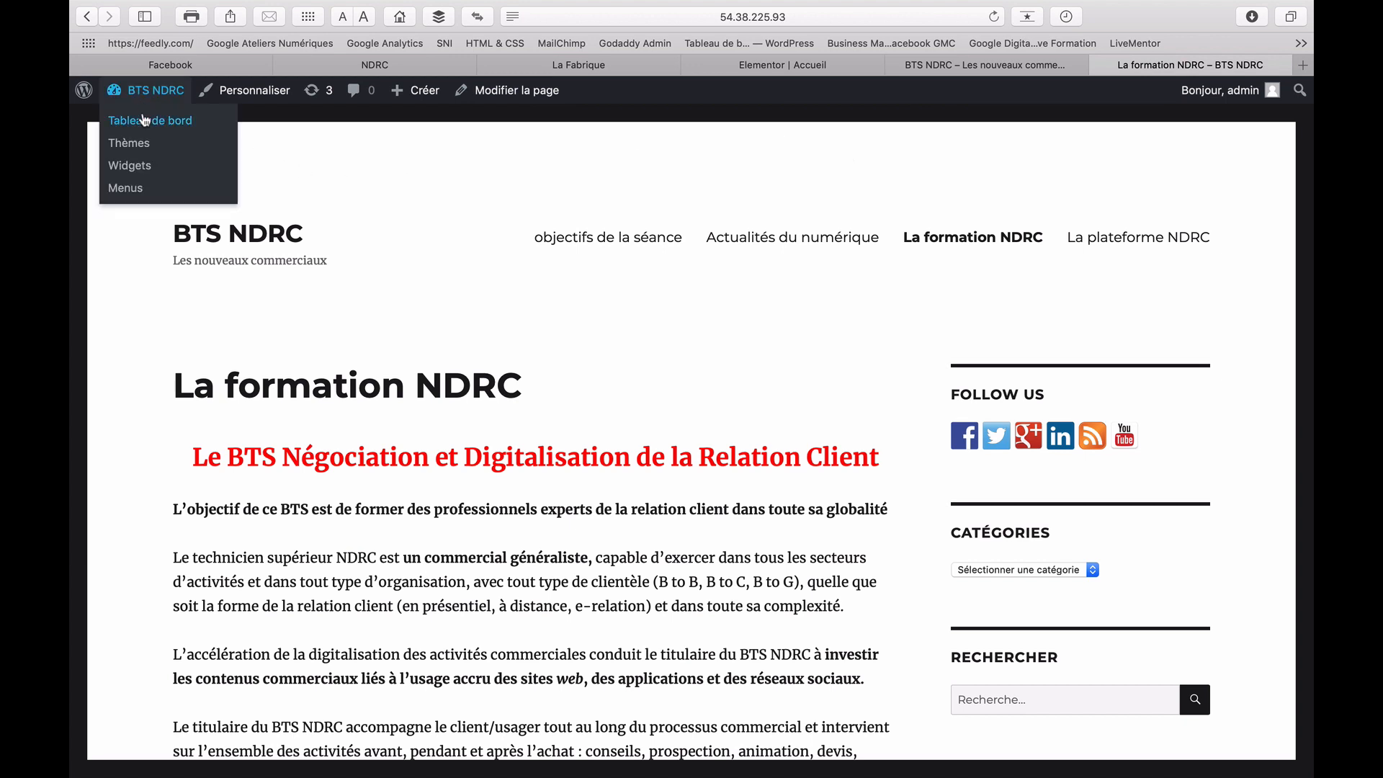
click(144, 120)
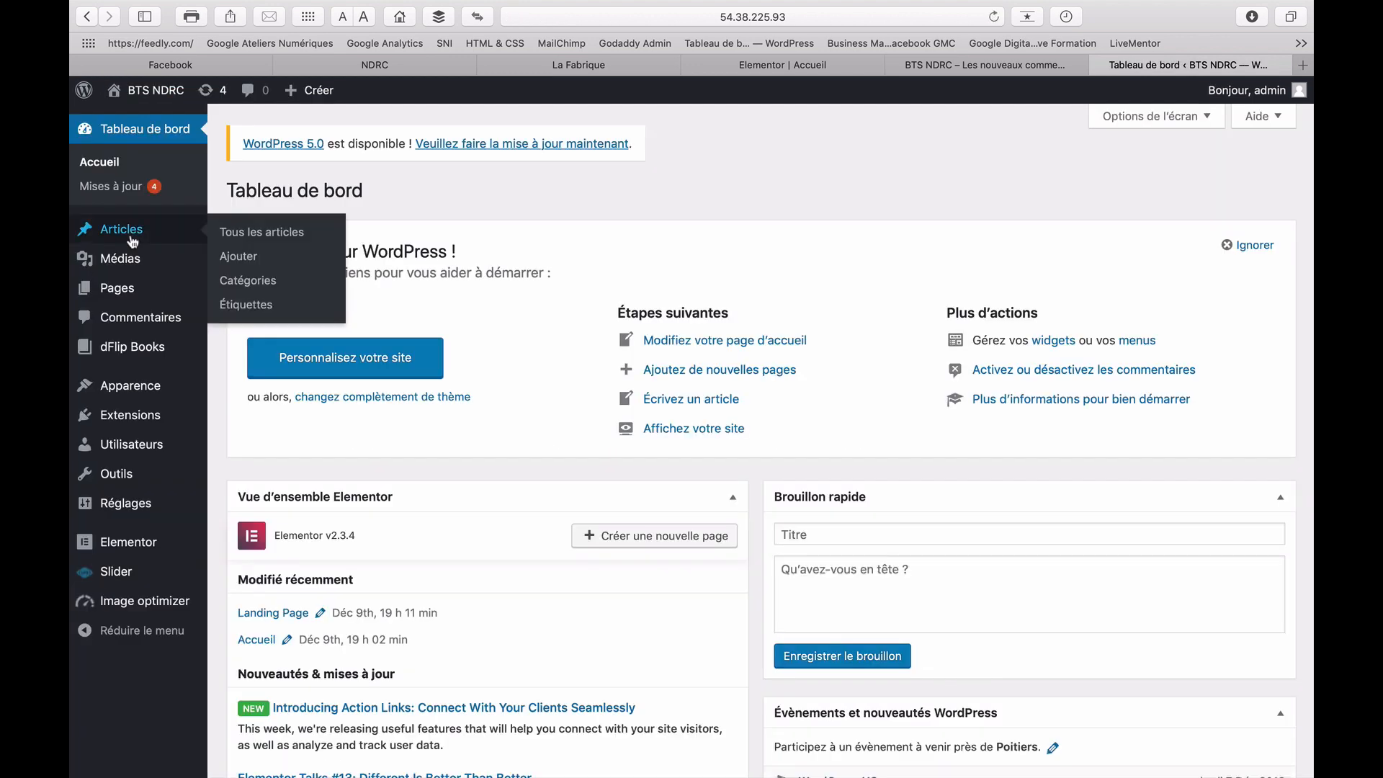
mouse_move(121, 303)
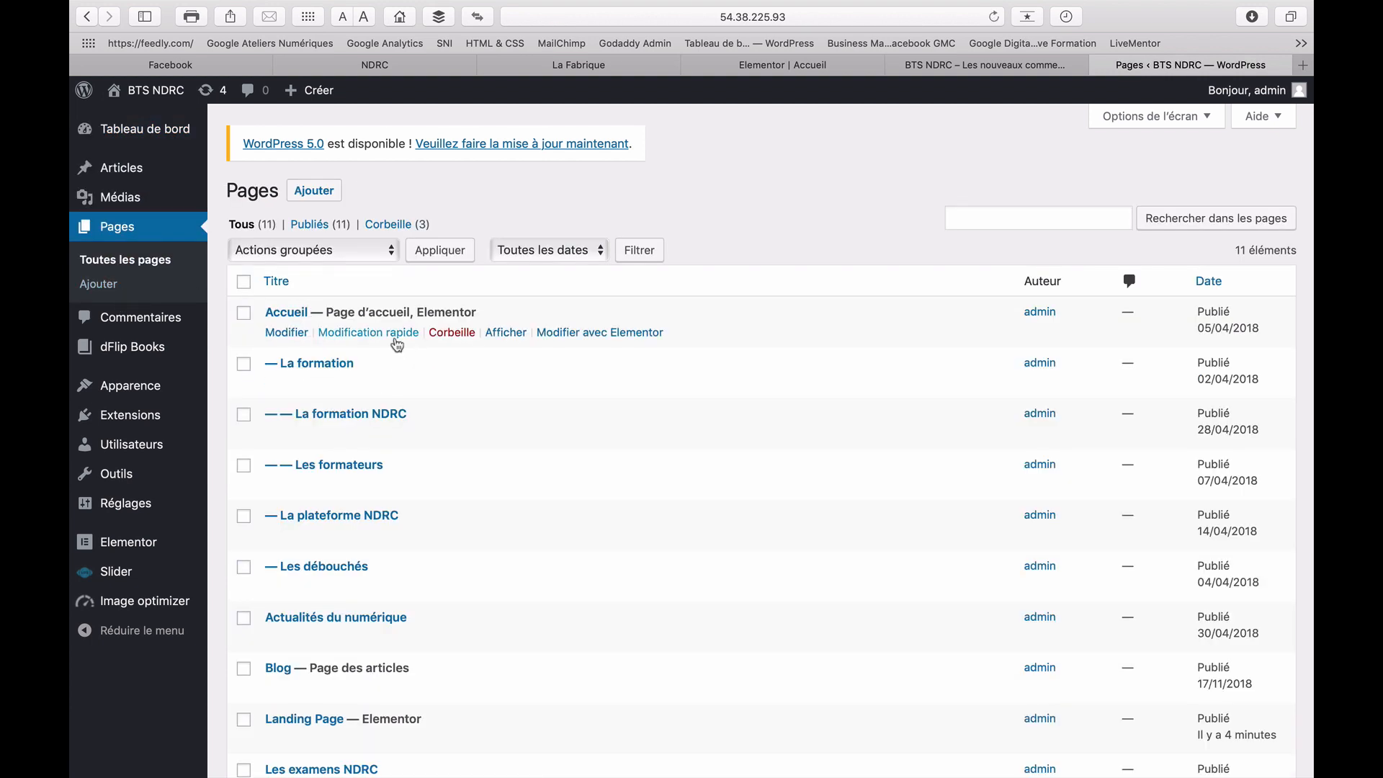
scroll(397, 344, down, 3)
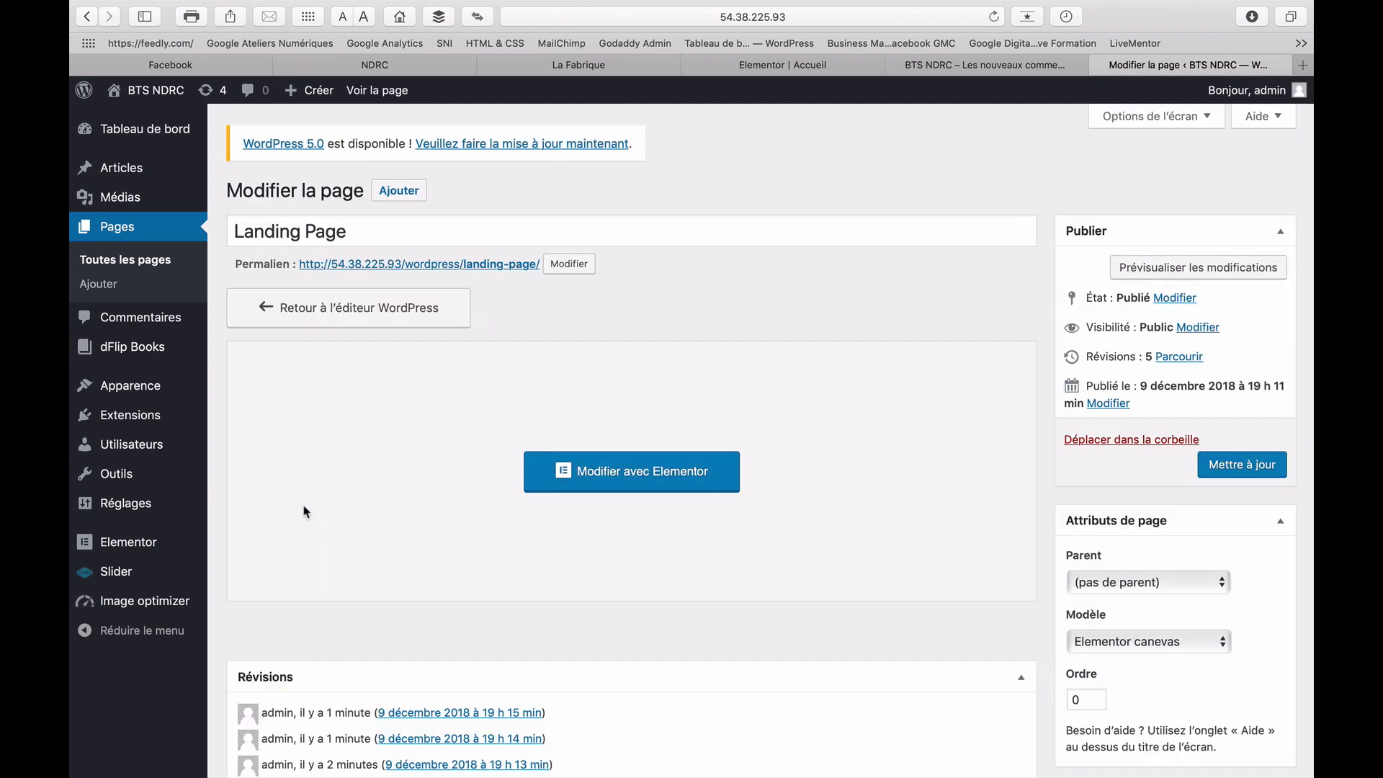
click(399, 92)
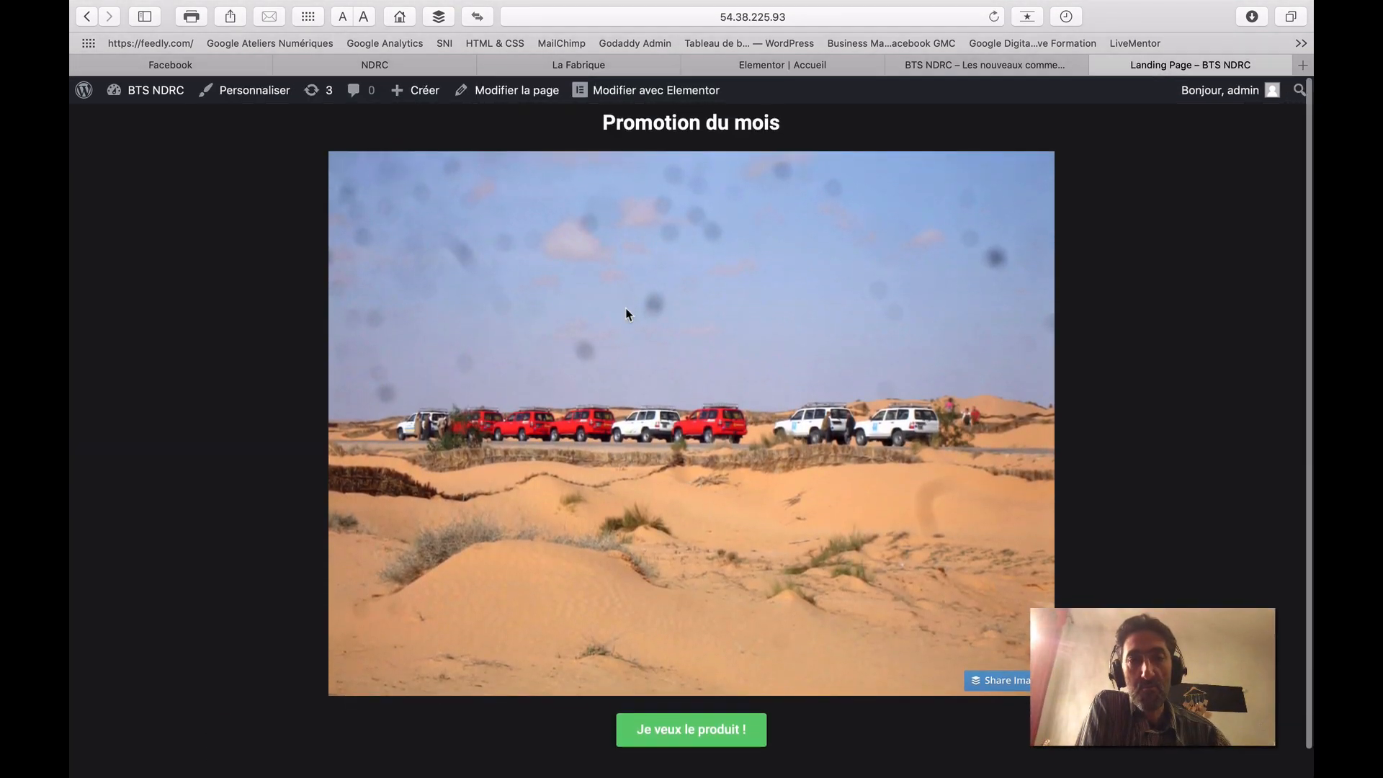
scroll(614, 399, down, 2)
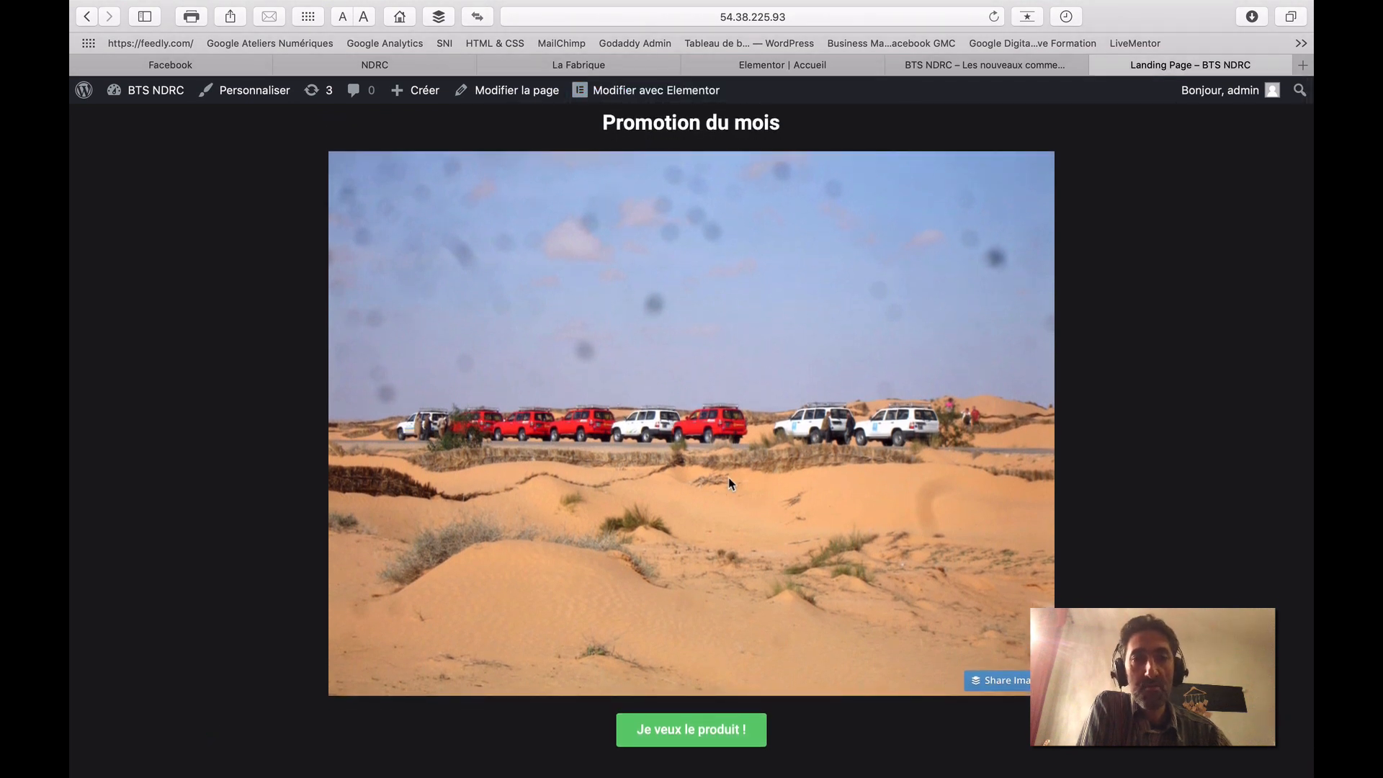
Switch to the site's Accueil page in the other browser tab and review its content from beginning to end
click(986, 66)
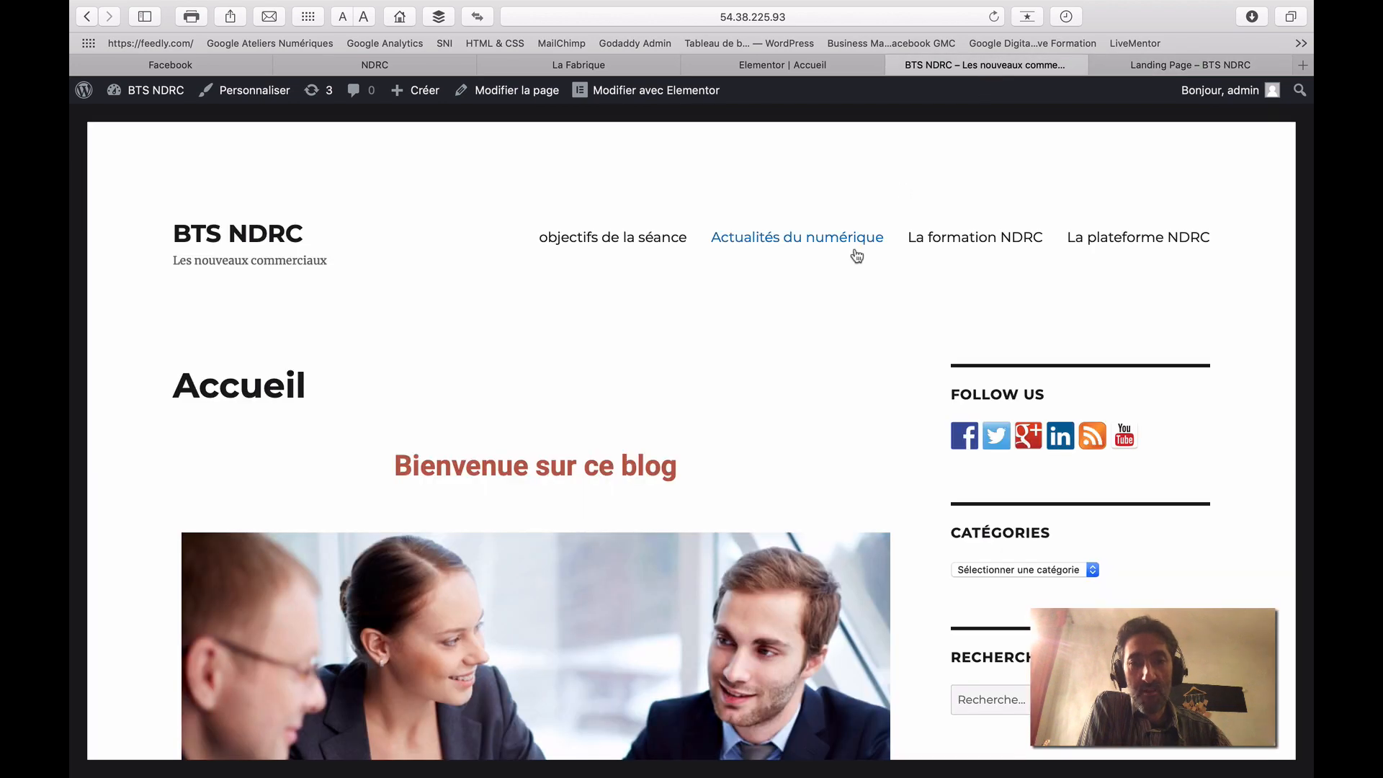
scroll(857, 256, down, 5)
scroll(857, 256, up, 5)
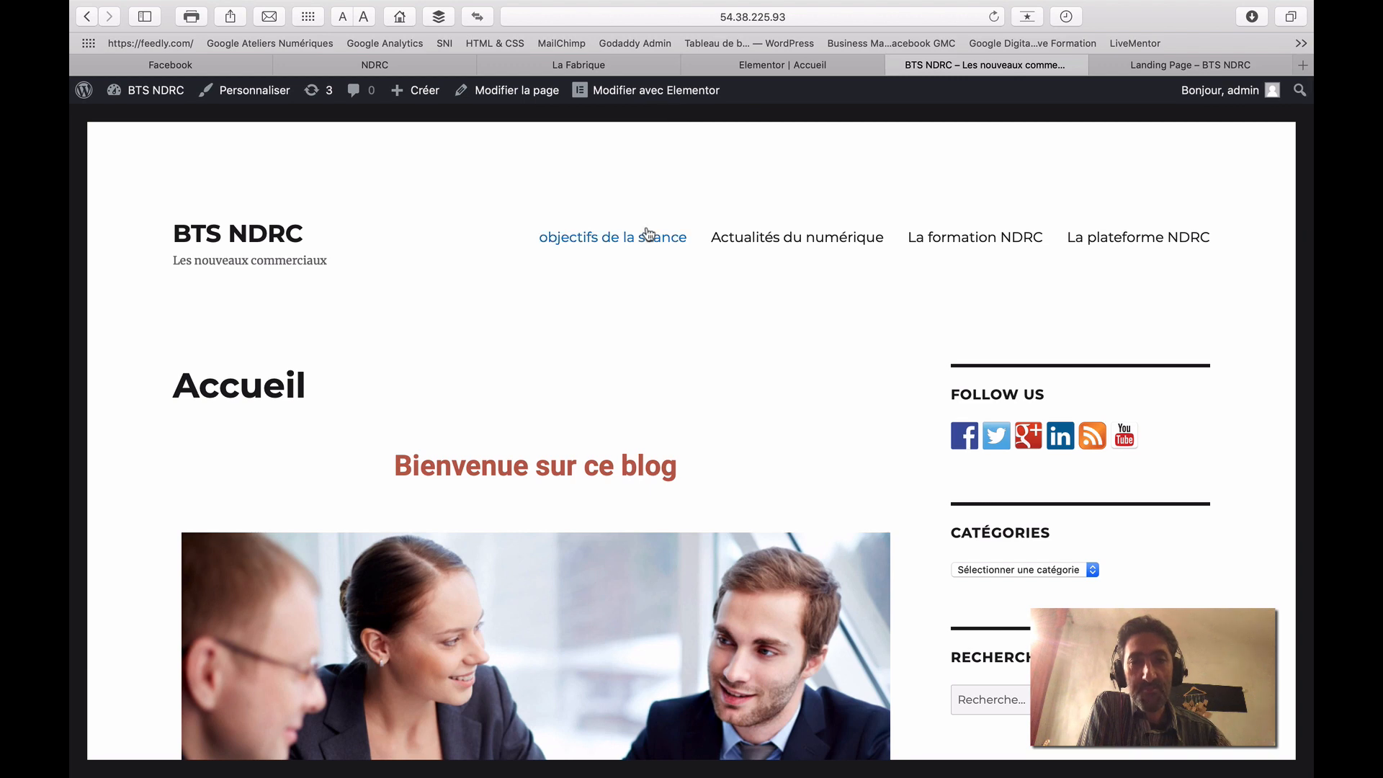
scroll(648, 232, down, 4)
scroll(648, 232, up, 4)
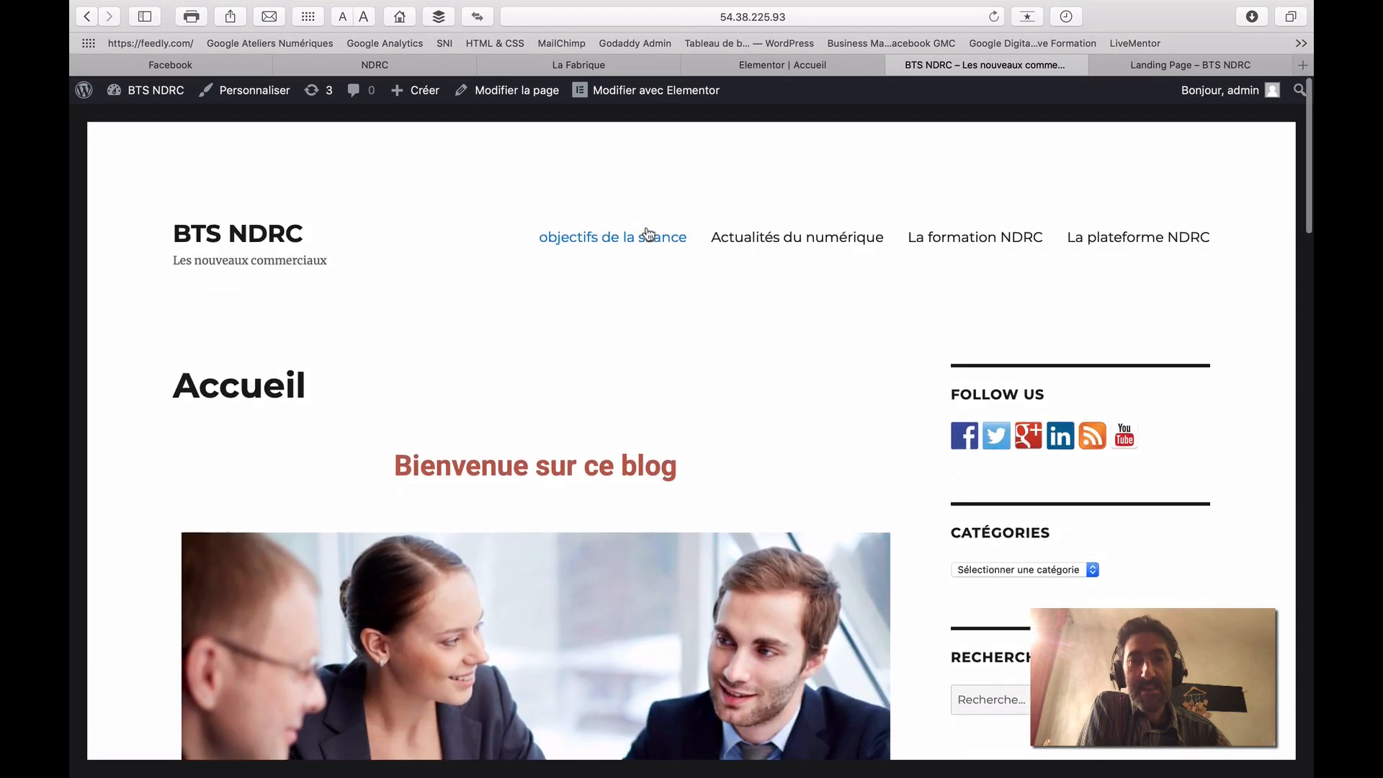